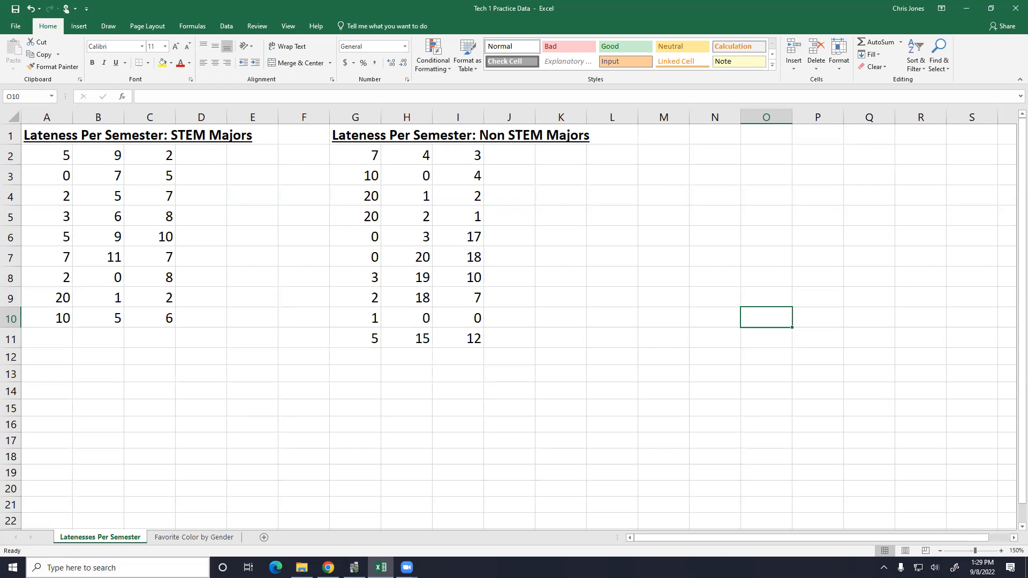
pyautogui.click(63, 136)
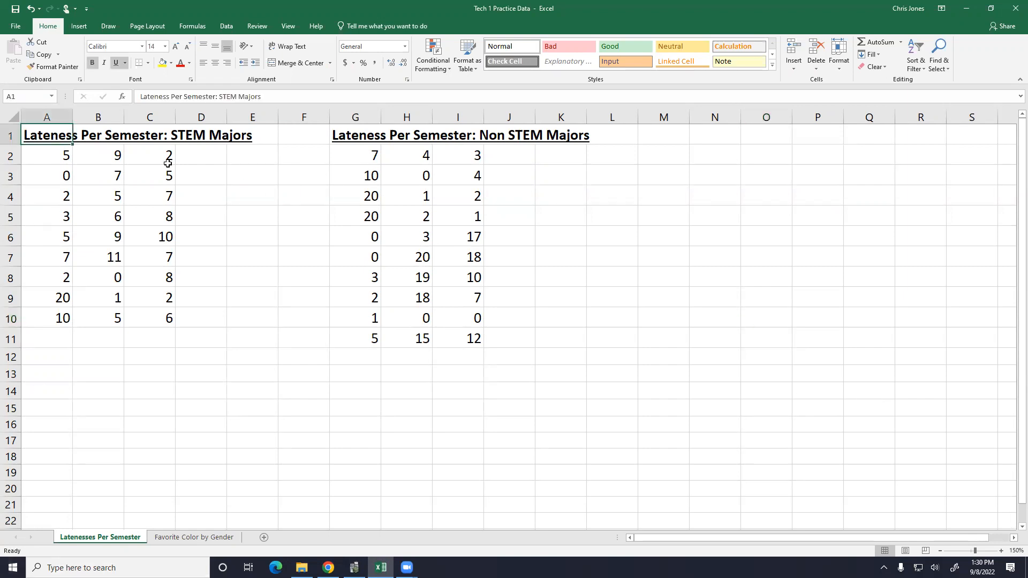
pyautogui.click(64, 374)
pyautogui.write('=')
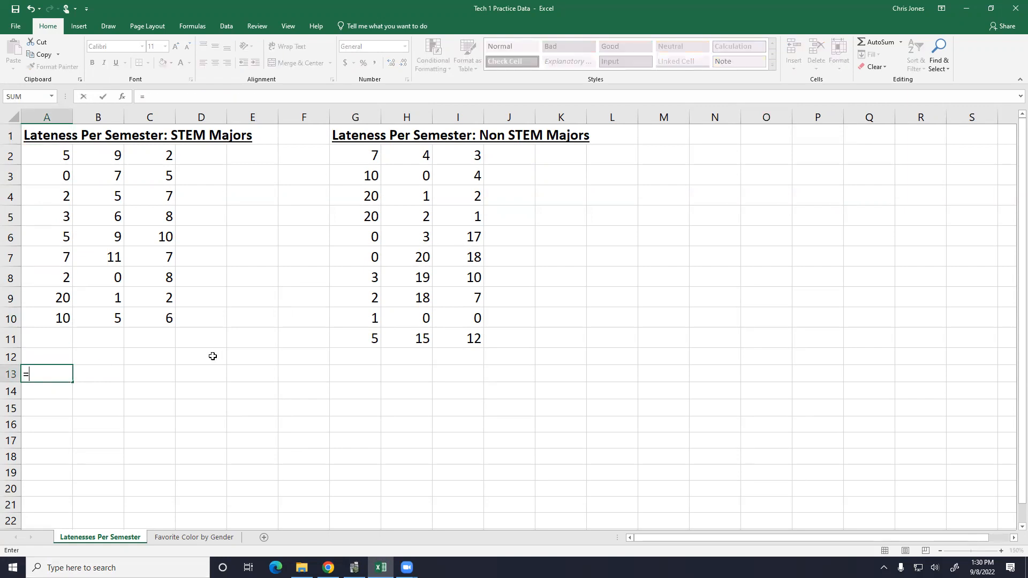
pyautogui.write('average')
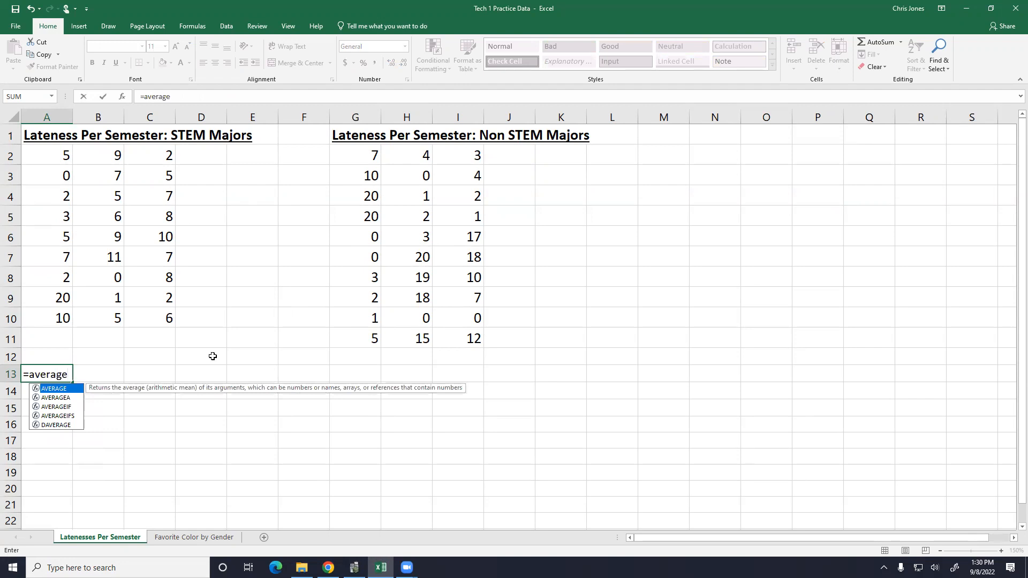
pyautogui.write('(')
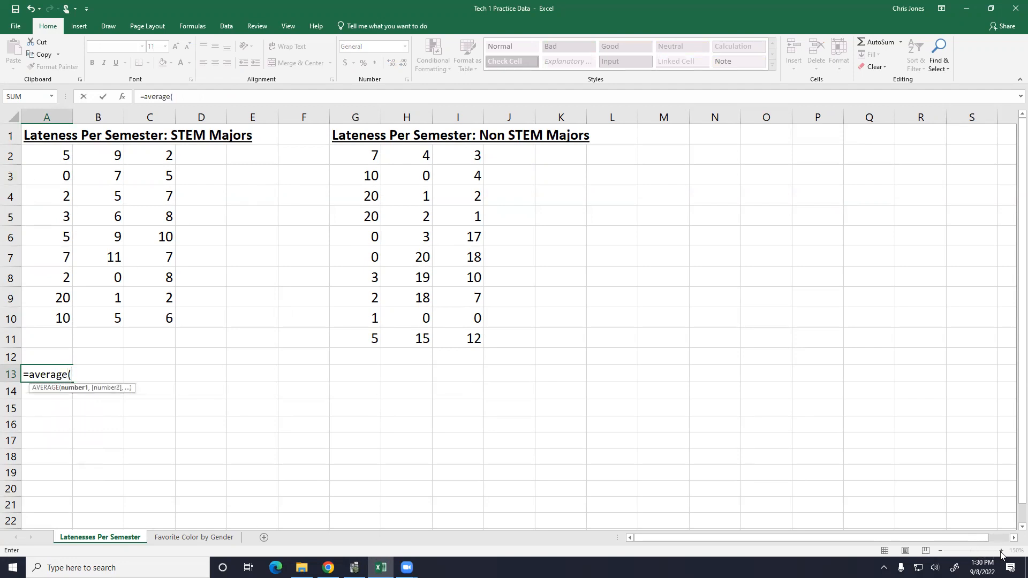
pyautogui.press('Escape')
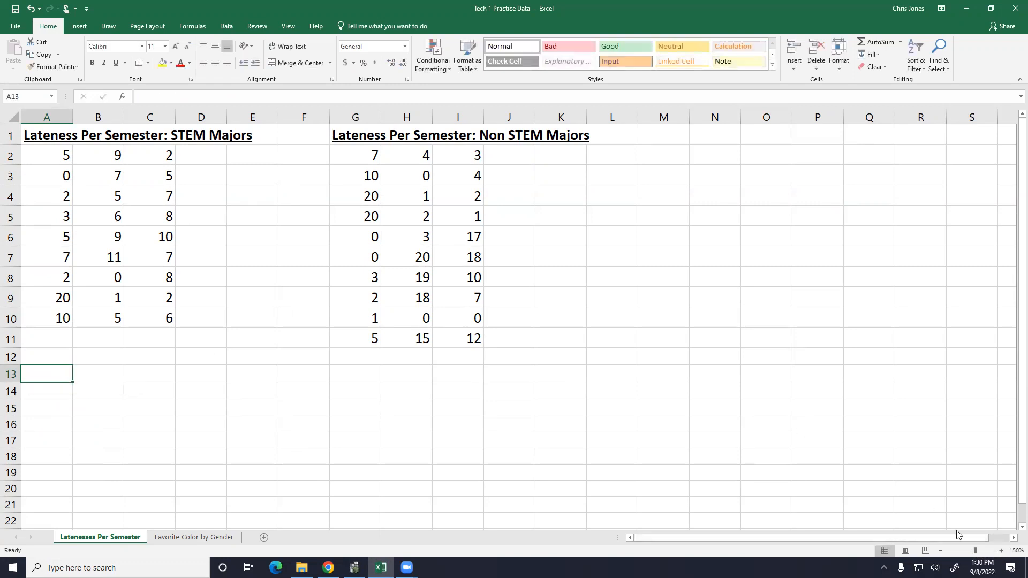
# Step: Calculate the average of the STEM majors data A2:C10 in cell A13
pyautogui.click(1000, 550)
pyautogui.click(1000, 551)
pyautogui.click(1000, 550)
pyautogui.click(1000, 550)
pyautogui.click(1000, 551)
pyautogui.click(1001, 550)
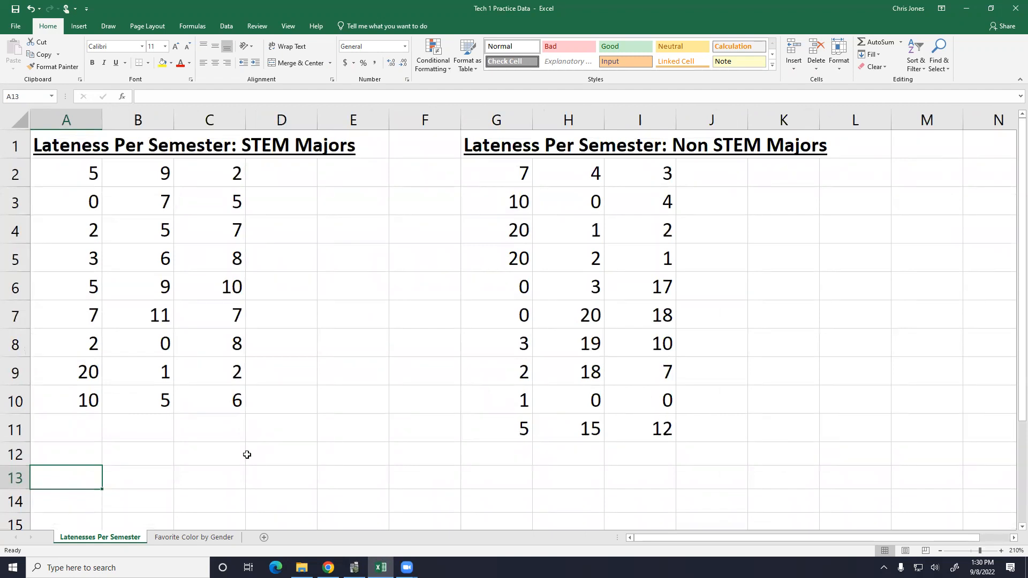
pyautogui.write('=average(')
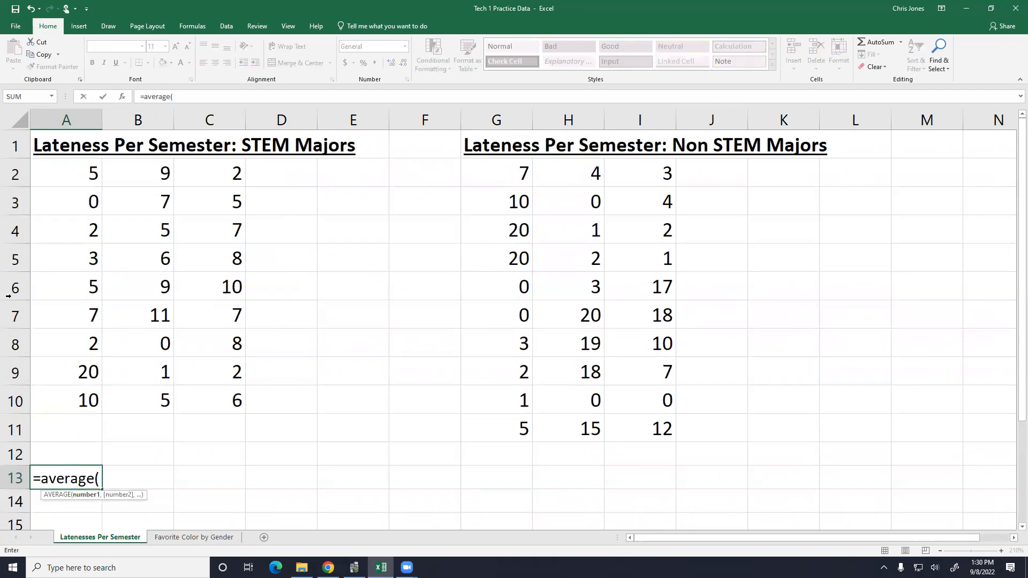
pyautogui.moveTo(73, 172); pyautogui.dragTo(238, 396)
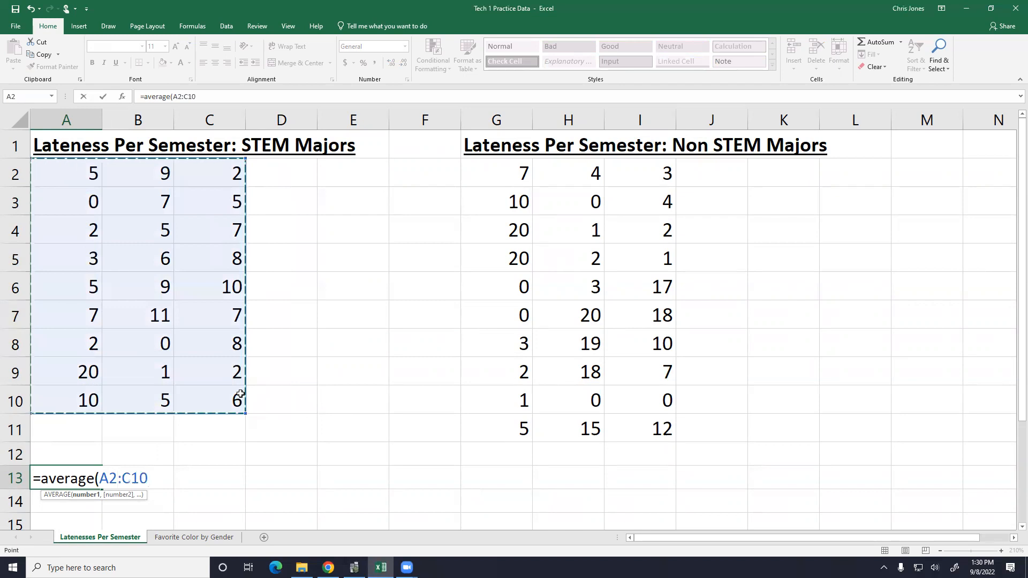
pyautogui.press('Return')
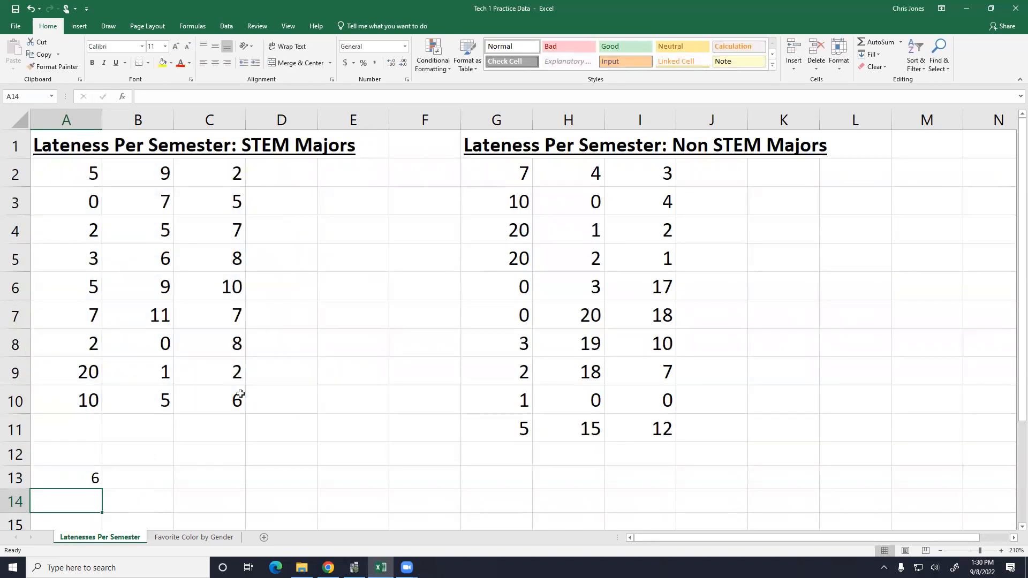
# Step: Label the average with the text Mean in cell B13
pyautogui.press('Up')
pyautogui.press('Right')
pyautogui.write('Mean')
pyautogui.press('Return')
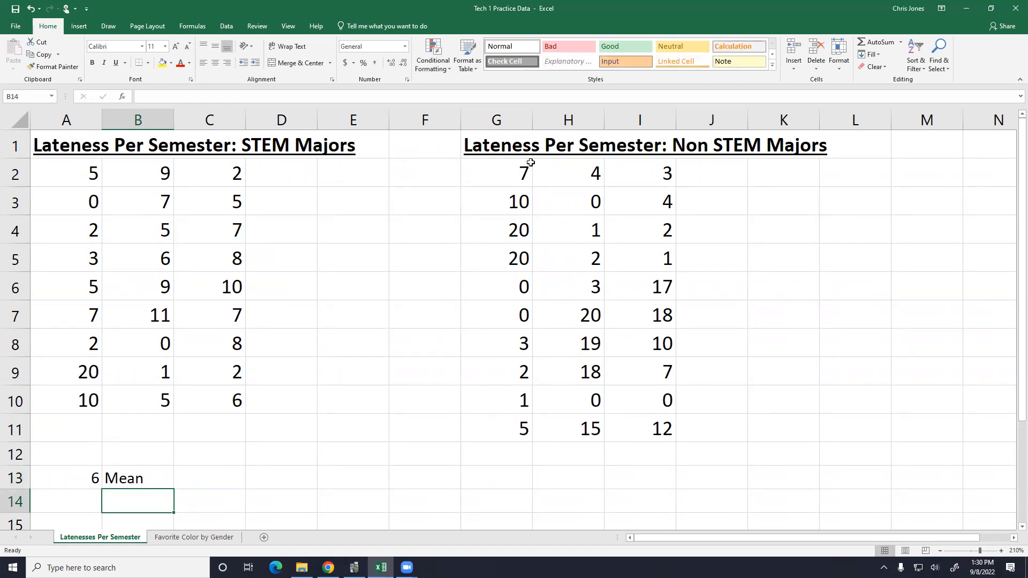
# Step: Insert three columns at column F and move the average and its label from A13:B13 to F3:G3
pyautogui.rightClick(444, 120)
pyautogui.click(474, 194)
pyautogui.rightClick(447, 118)
pyautogui.click(474, 194)
pyautogui.rightClick(444, 119)
pyautogui.click(472, 194)
pyautogui.moveTo(85, 480); pyautogui.dragTo(425, 204)
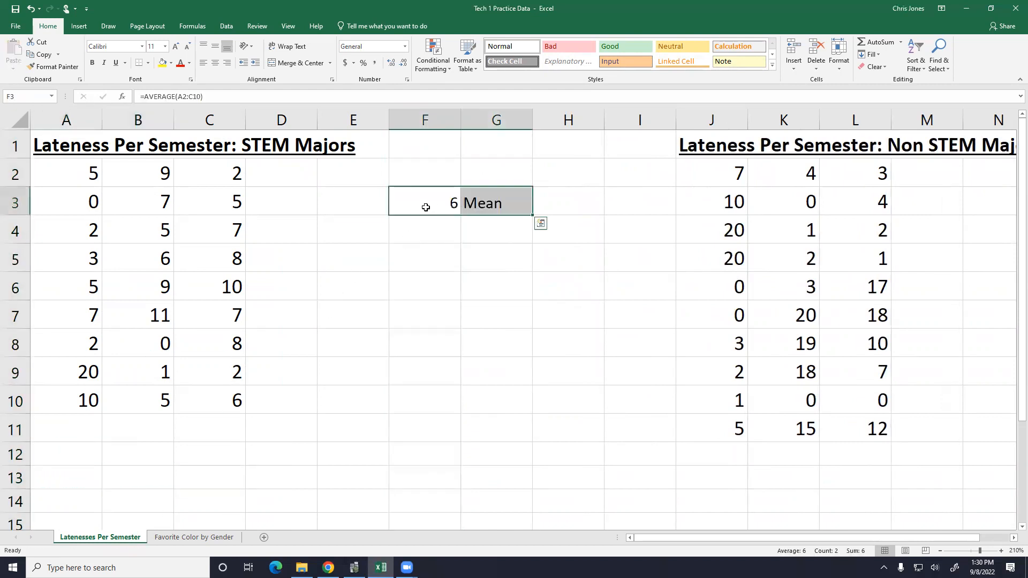
# Step: Calculate the median of A2:C10 in F4 and label it Median in G4
pyautogui.click(438, 230)
pyautogui.write('=median(')
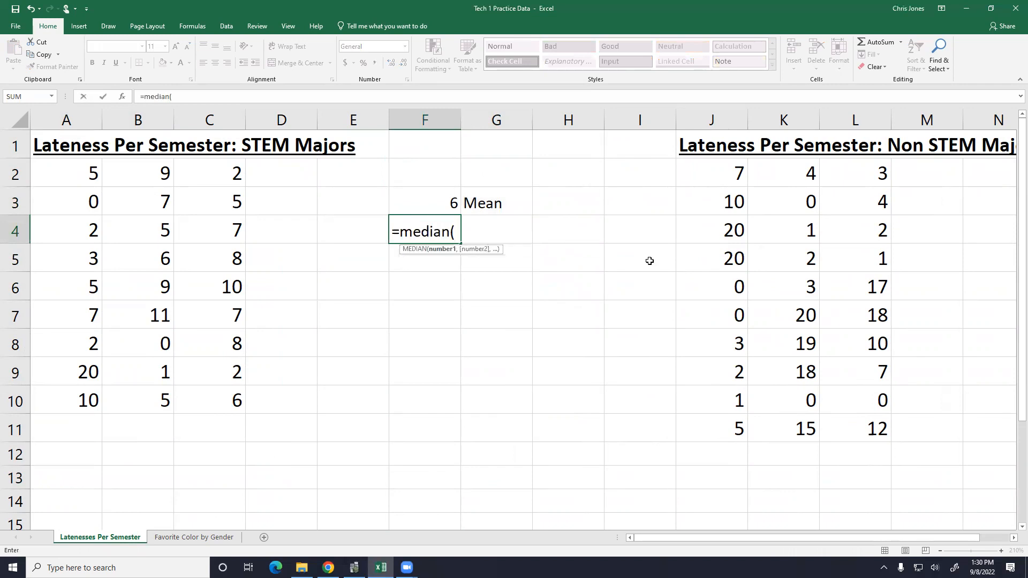
pyautogui.moveTo(75, 176); pyautogui.dragTo(193, 395)
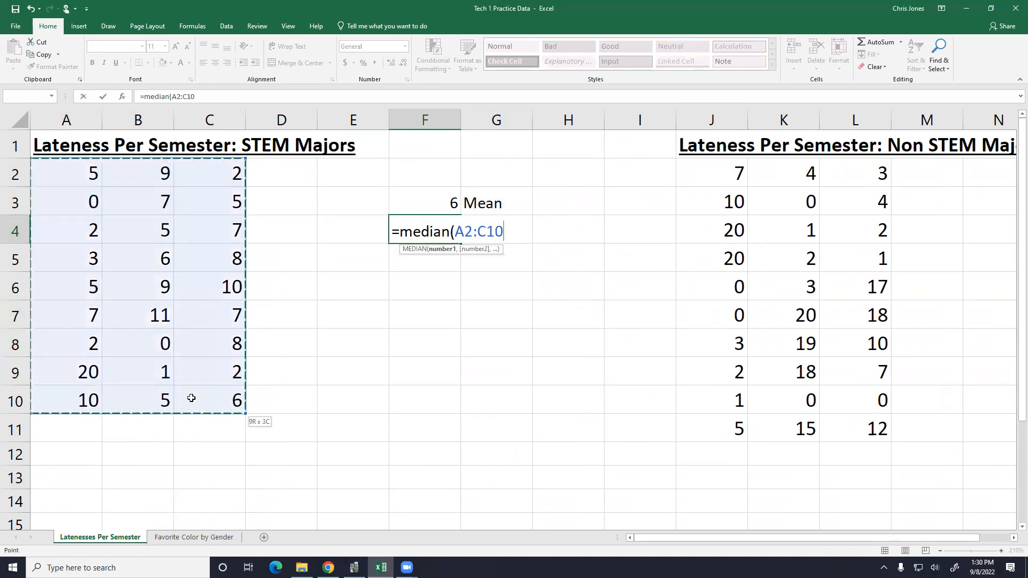
pyautogui.write(')')
pyautogui.press('Return')
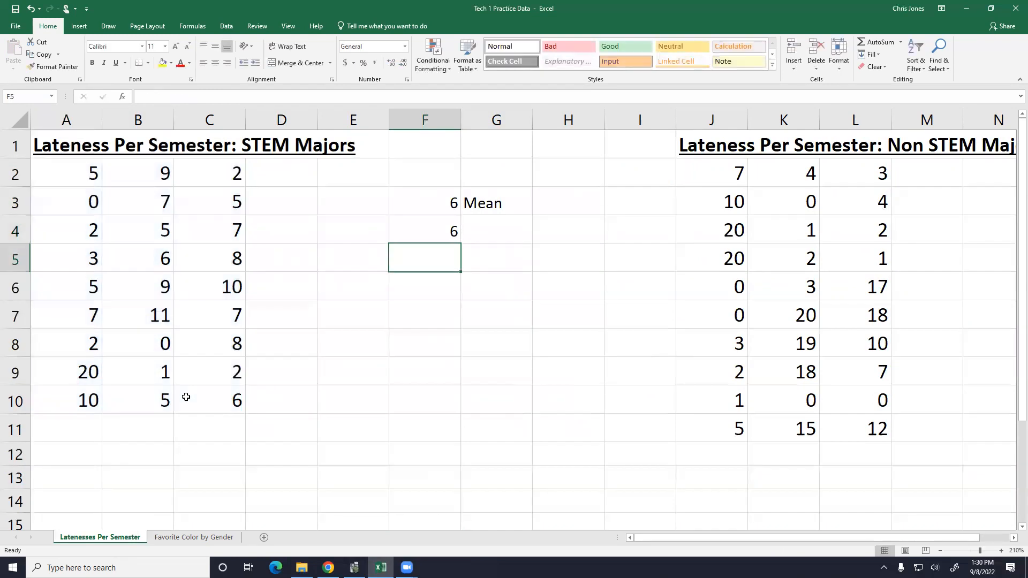
pyautogui.press('Up')
pyautogui.press('Right')
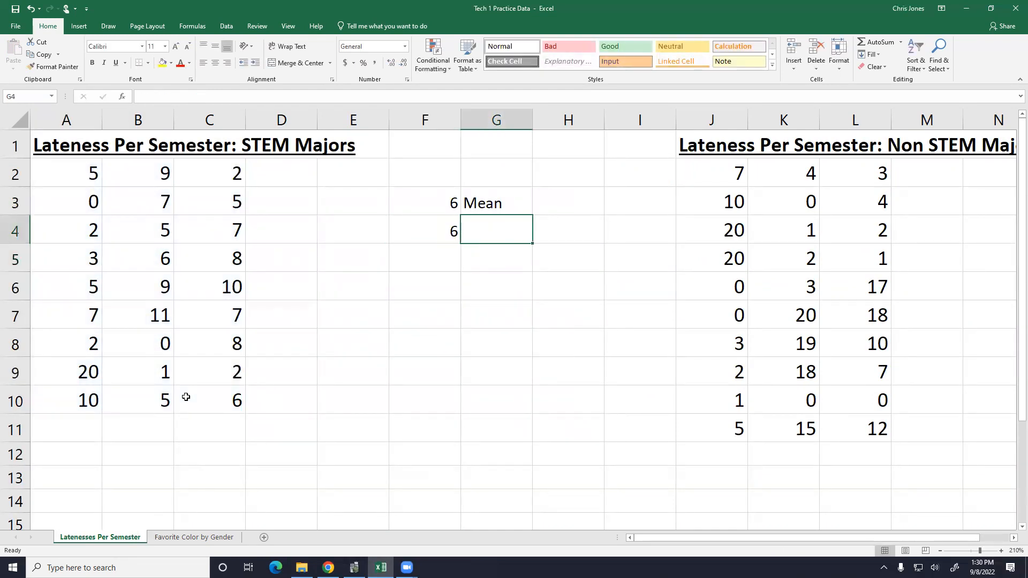
pyautogui.write('Median')
pyautogui.press('Return')
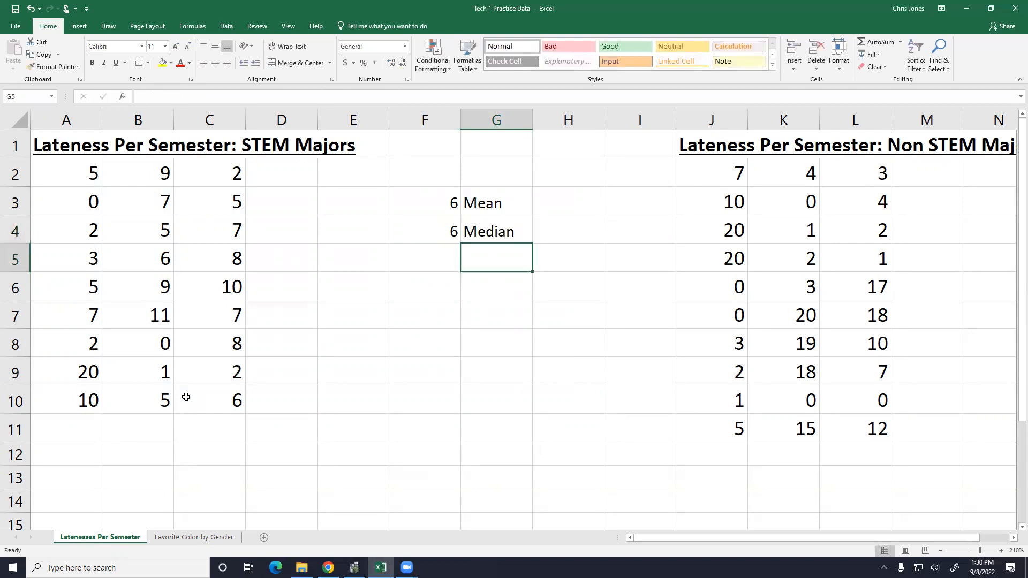
# Step: Calculate the mode of A2:C10 in F5 and label it Mode in G5
pyautogui.press('Left')
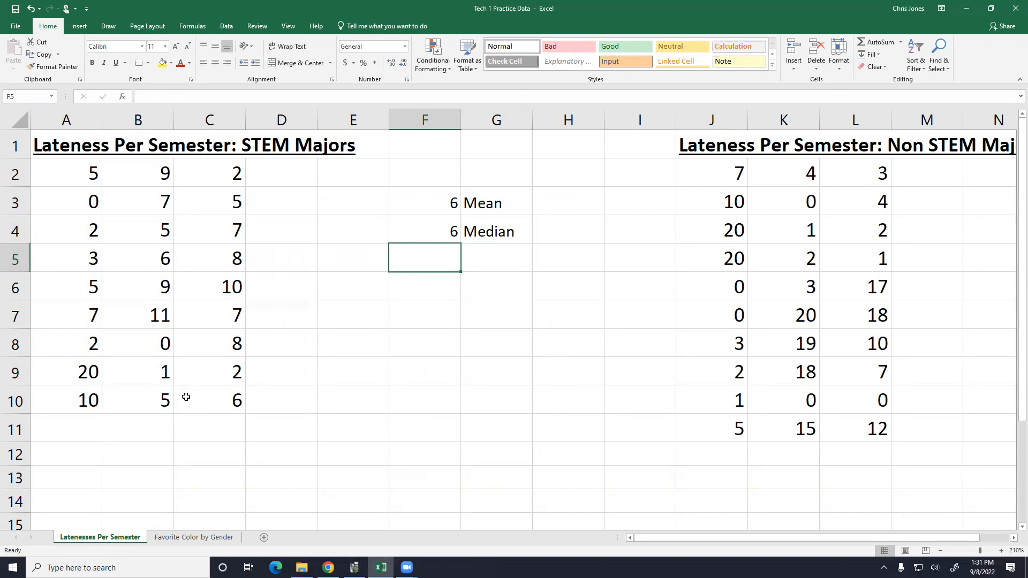
pyautogui.write('=mode(')
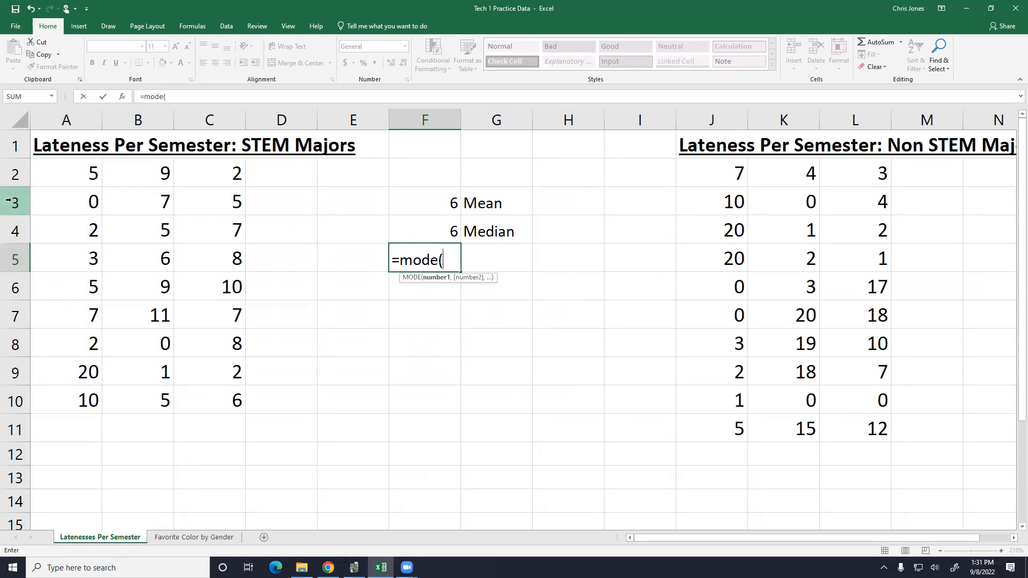
pyautogui.moveTo(68, 169); pyautogui.dragTo(197, 397)
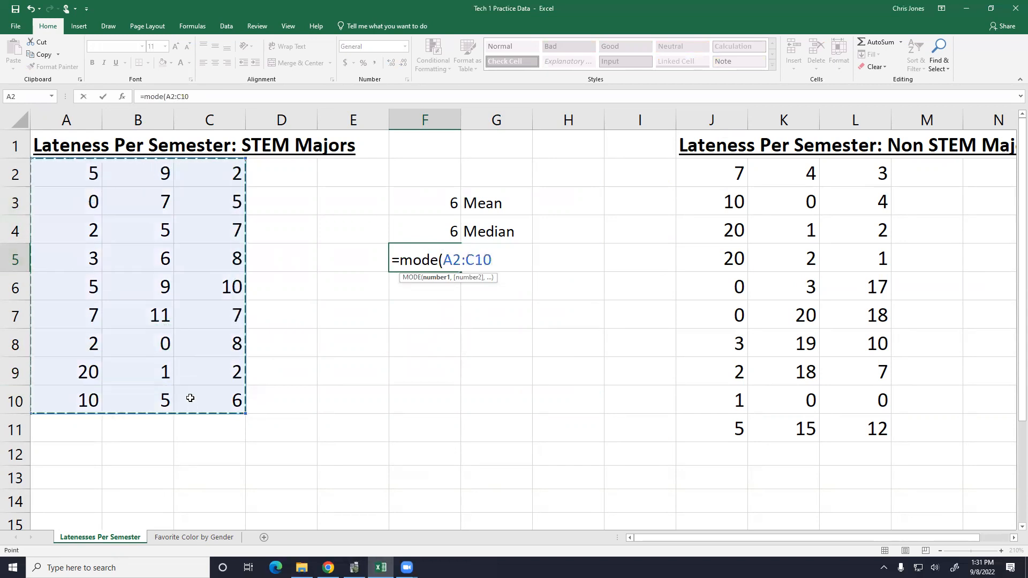
pyautogui.press('Return')
pyautogui.press('Up')
pyautogui.press('Right')
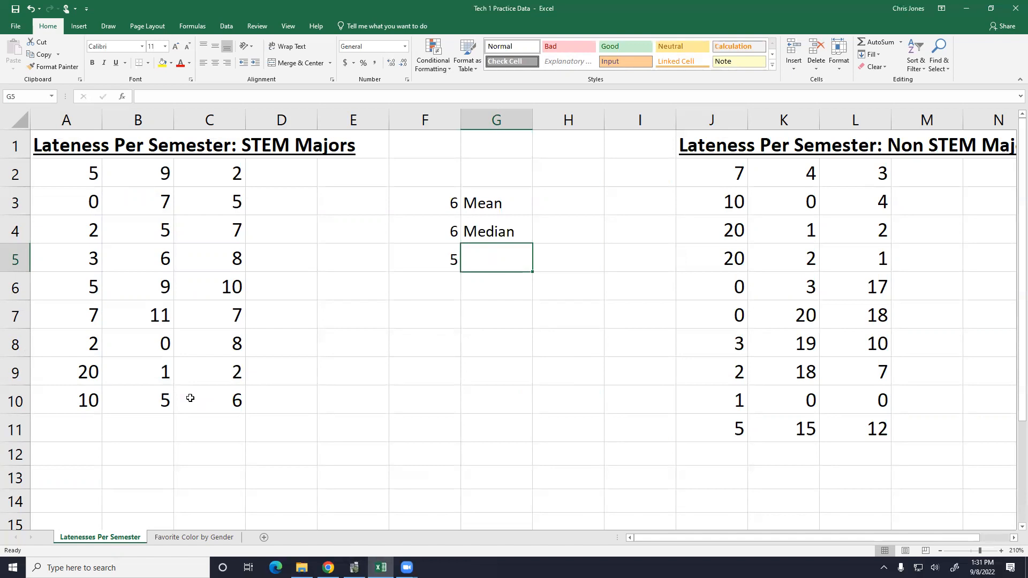
pyautogui.write('Mean')
pyautogui.press('Return')
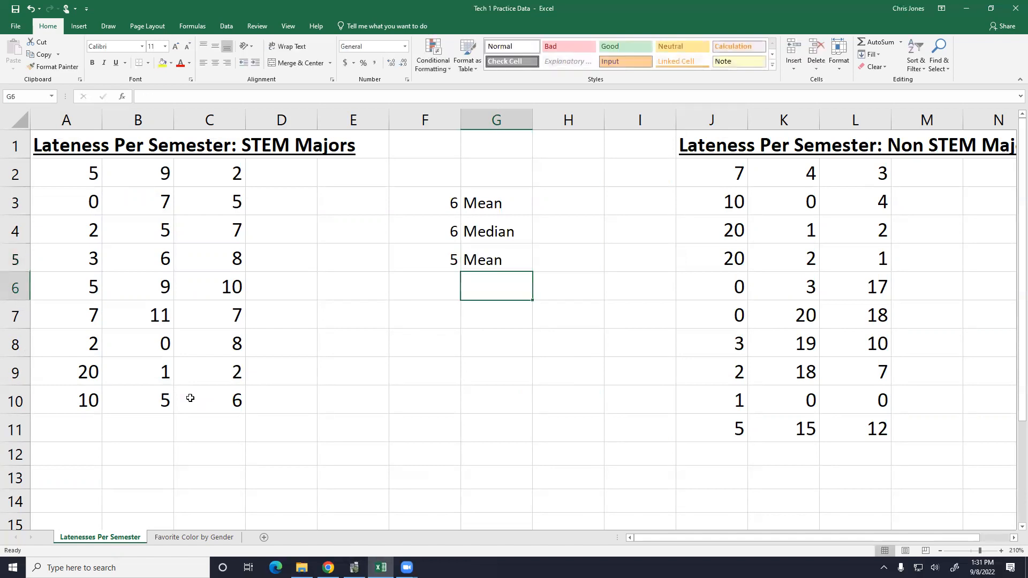
pyautogui.press('Up')
pyautogui.write('Mode')
pyautogui.press('Return')
# Step: Enter the five-number summary labels Low, Q1, Q2, Q3 and High in cells G6 to G10
pyautogui.press('Left')
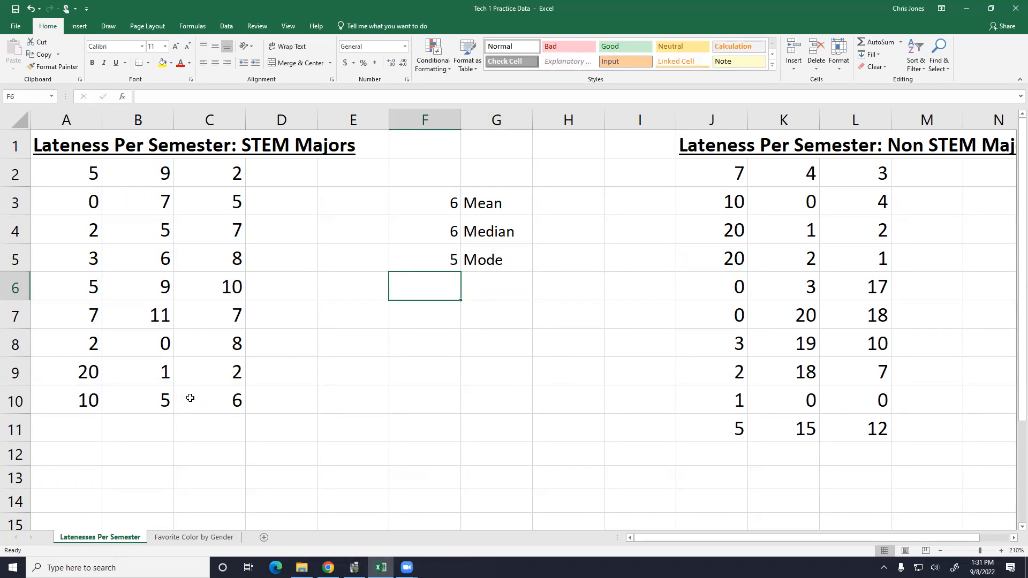
pyautogui.press('Right')
pyautogui.write('Low')
pyautogui.press('Return')
pyautogui.write('Q1')
pyautogui.press('Return')
pyautogui.write('Q2')
pyautogui.press('Return')
pyautogui.write('Q3')
pyautogui.press('Return')
pyautogui.write('High')
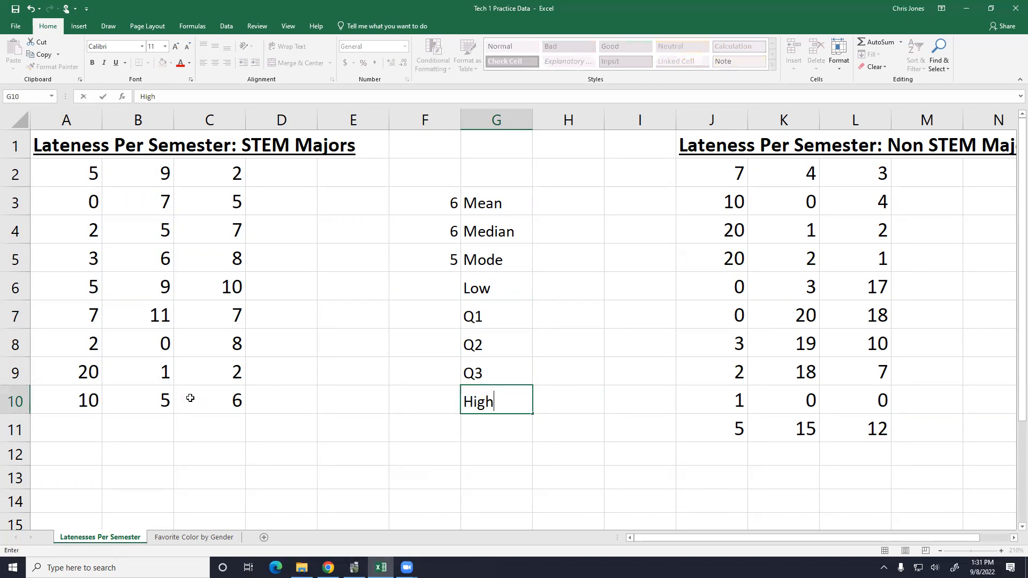
pyautogui.hotkey('ctrl', 'Return')
# Step: Calculate the minimum of A2:C10 in F6, beside the Low label
pyautogui.press('Up')
pyautogui.press('Up')
pyautogui.press('Up')
pyautogui.press('Up')
pyautogui.press('Up')
pyautogui.press('Left')
pyautogui.press('Down')
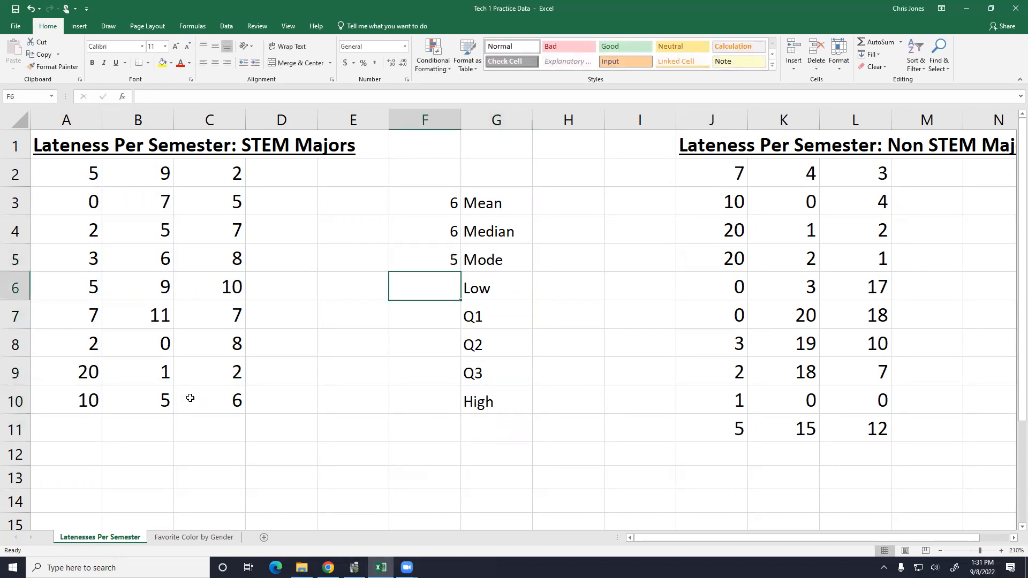
pyautogui.write('=min(')
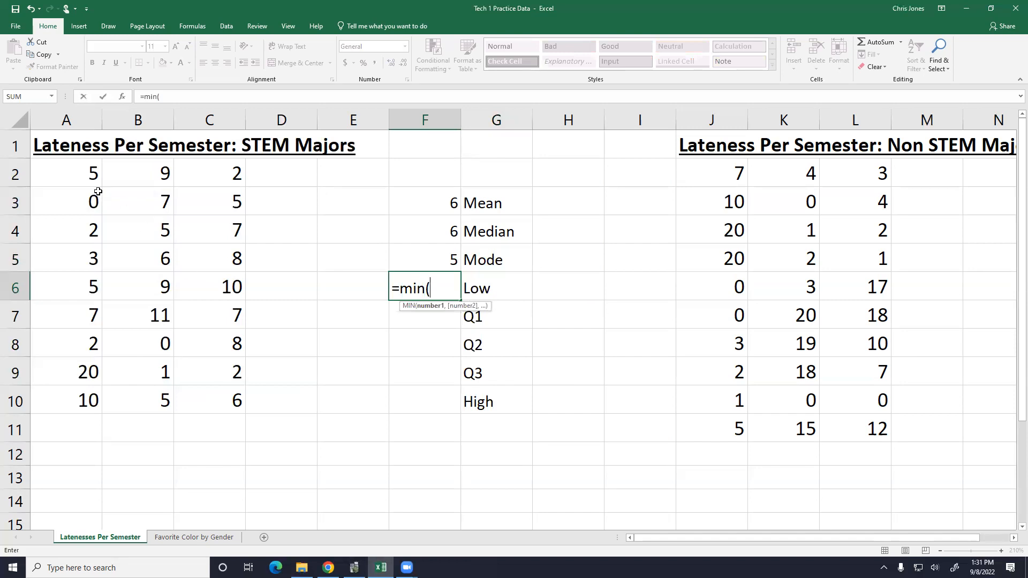
pyautogui.moveTo(84, 177); pyautogui.dragTo(213, 396)
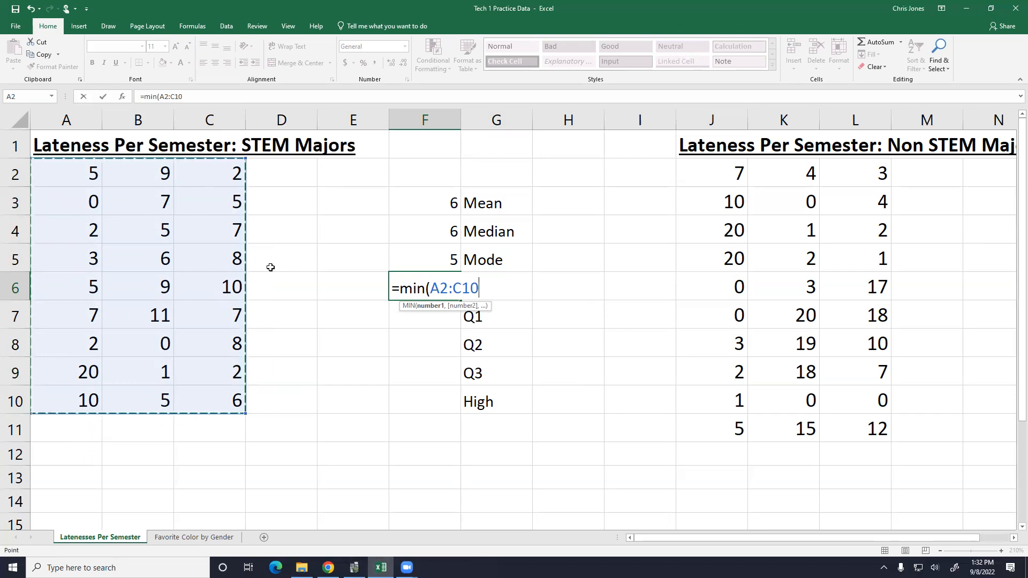
pyautogui.write(')')
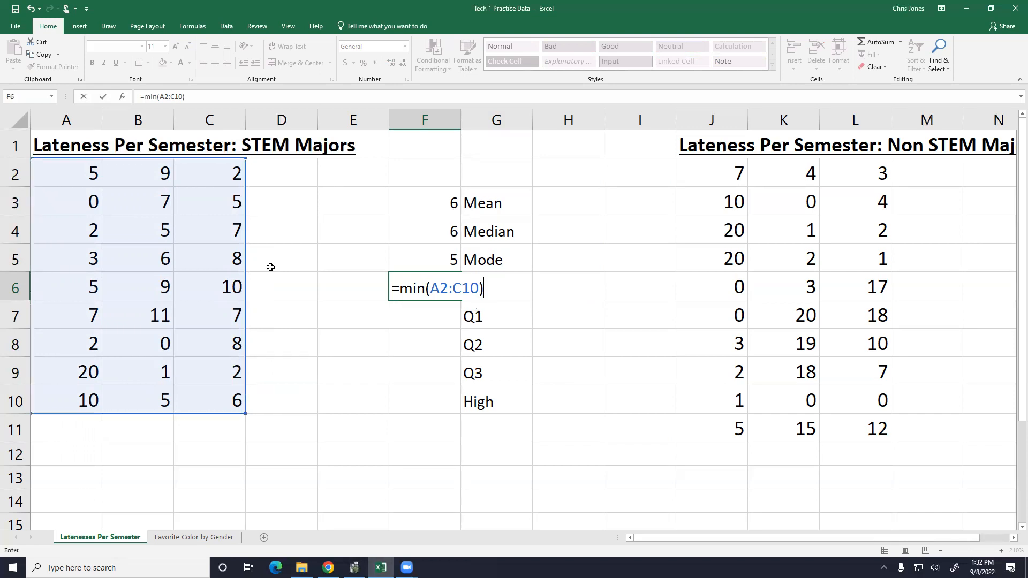
pyautogui.press('Return')
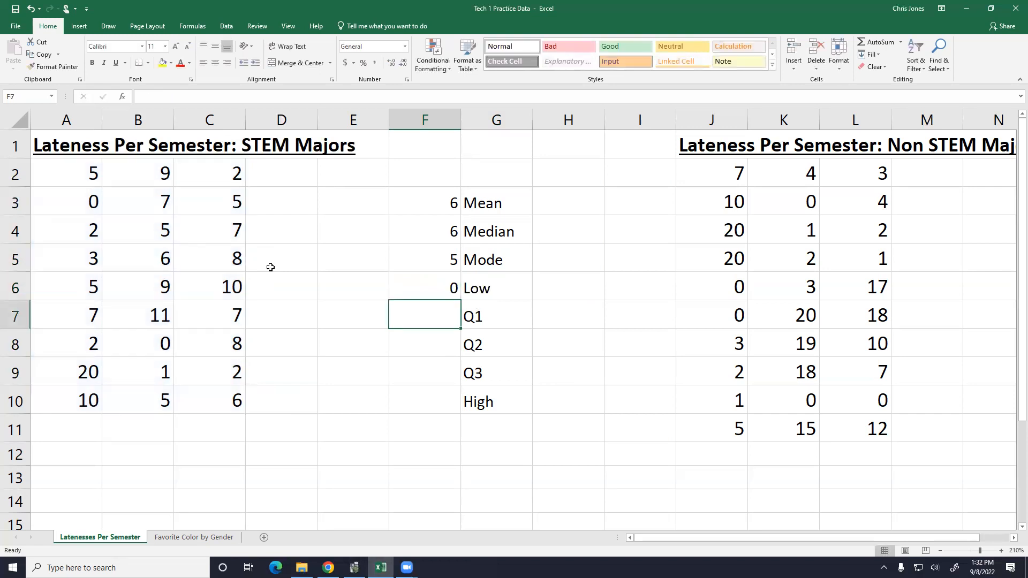
# Step: Calculate the maximum of A2:C10 in F10, beside the High label
pyautogui.click(92, 201)
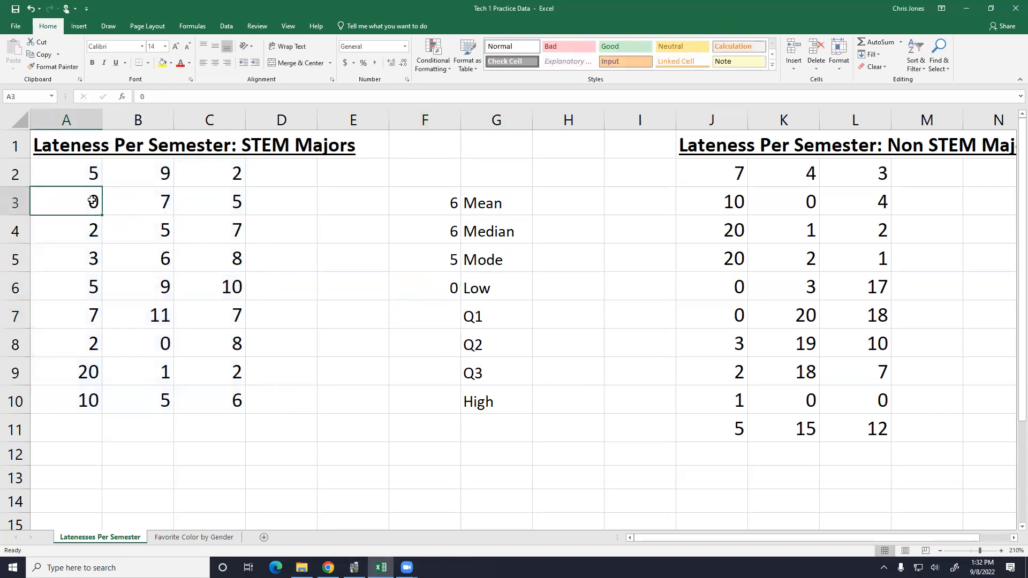
pyautogui.click(435, 323)
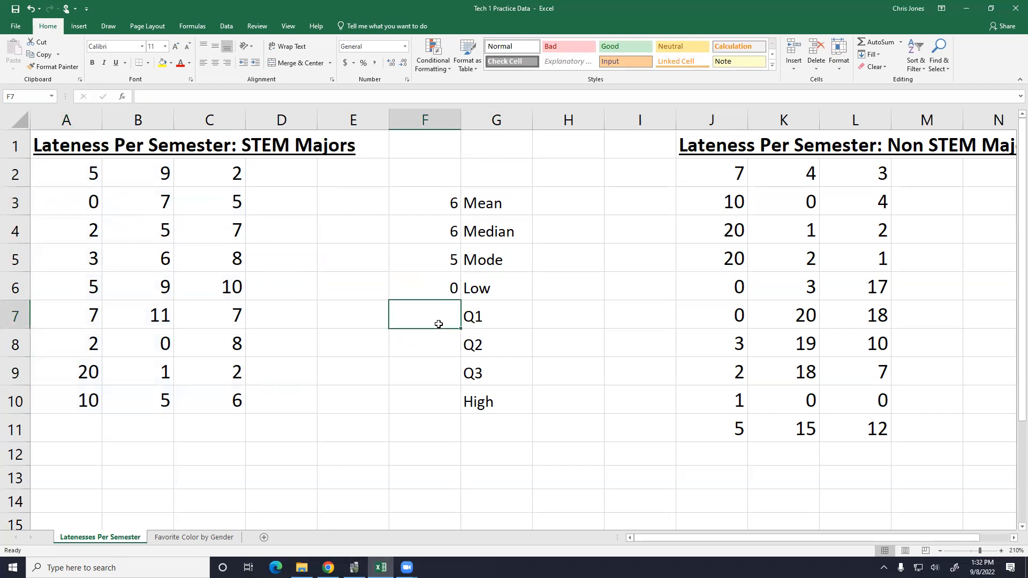
pyautogui.click(436, 401)
pyautogui.write('=max(')
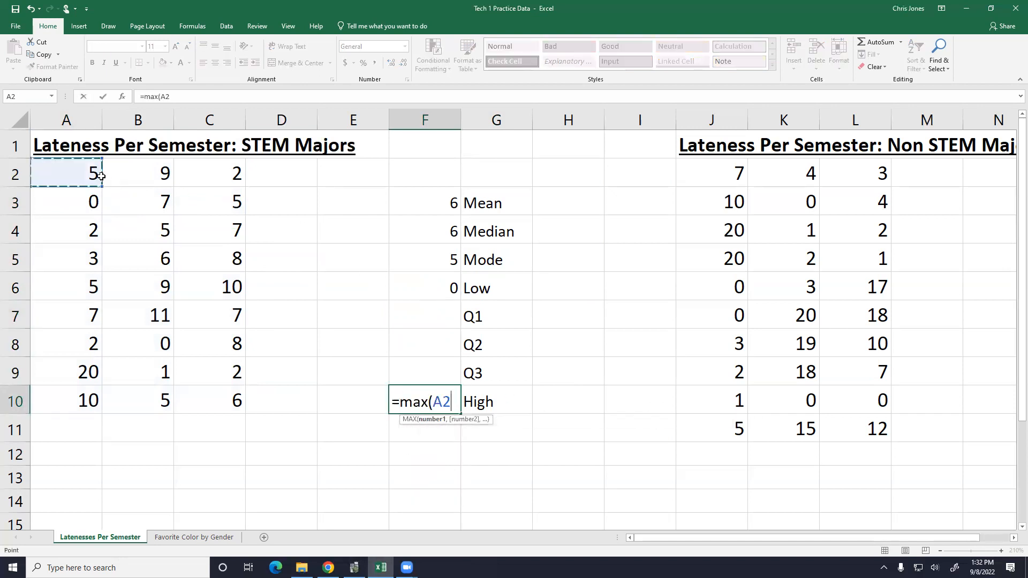
pyautogui.moveTo(78, 172); pyautogui.dragTo(233, 402)
pyautogui.write(')')
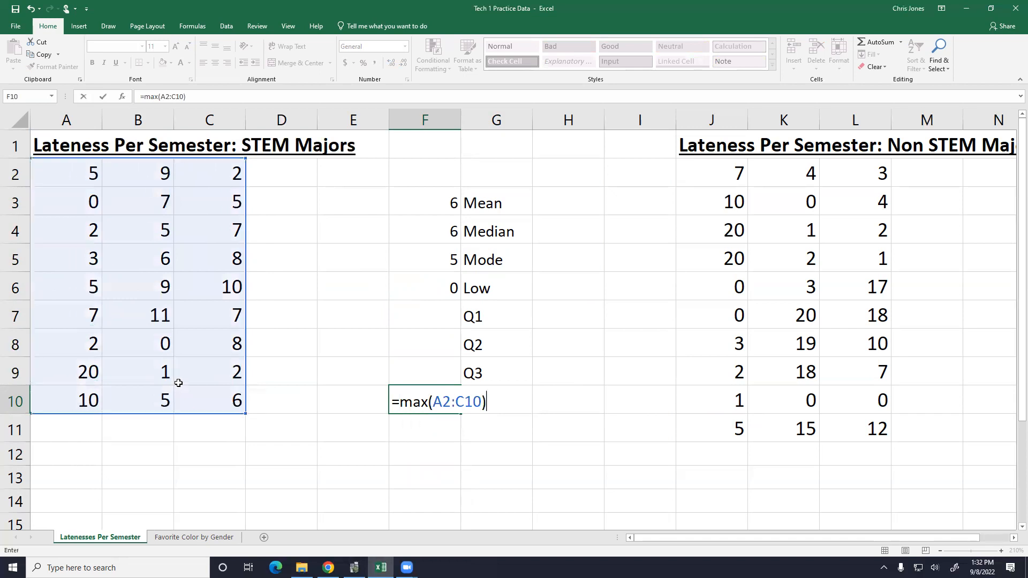
pyautogui.press('Return')
# Step: Enter the median value 6 in F8, beside the Q2 label
pyautogui.press('Up')
pyautogui.press('Up')
pyautogui.press('Up')
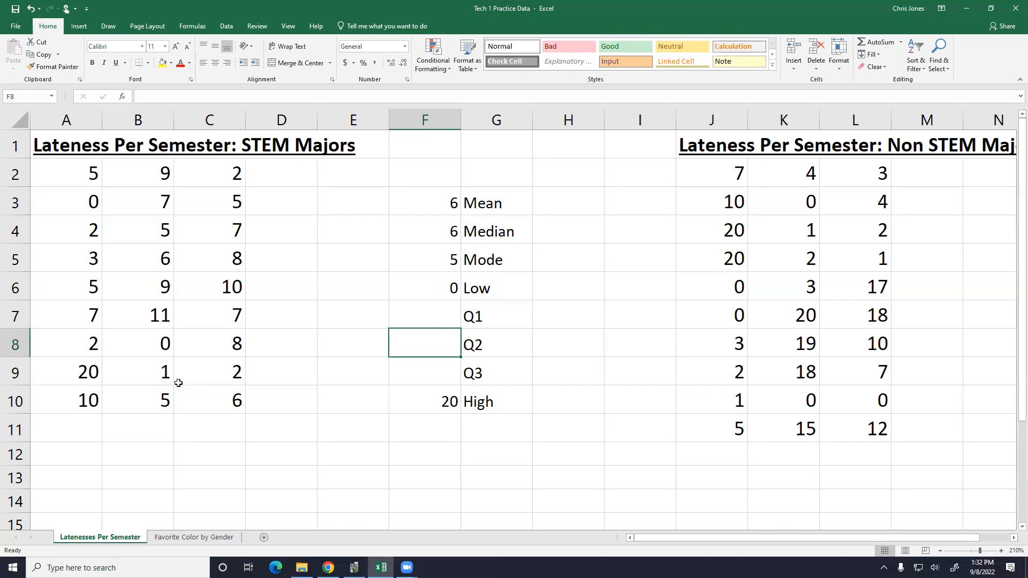
pyautogui.click(407, 222)
pyautogui.click(430, 337)
pyautogui.write('6')
pyautogui.press('Return')
# Step: Calculate the 25th percentile of A2:C10 in F7, beside the Q1 label, using PERCENTILE with .25
pyautogui.press('Up')
pyautogui.press('Up')
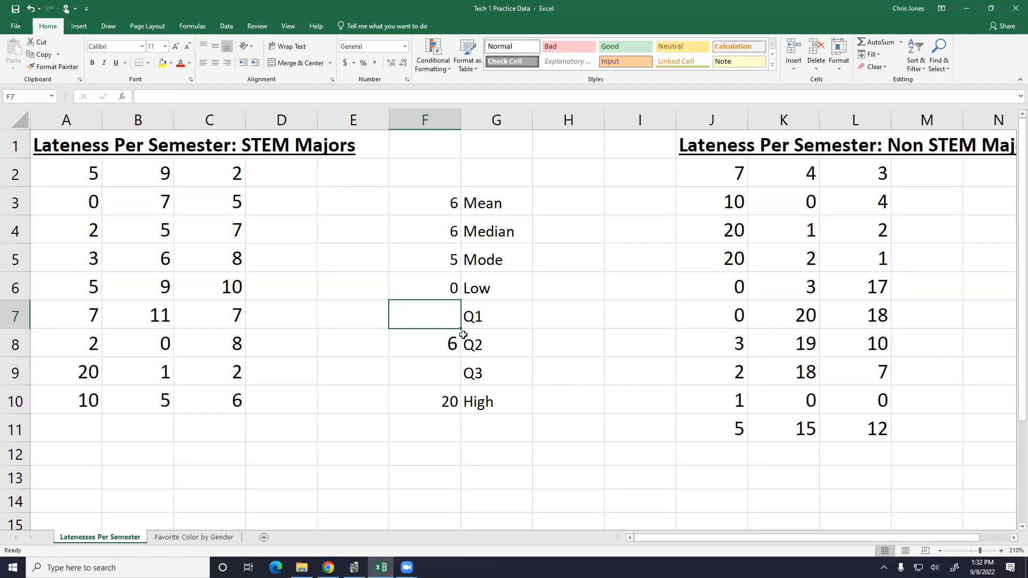
pyautogui.write('=')
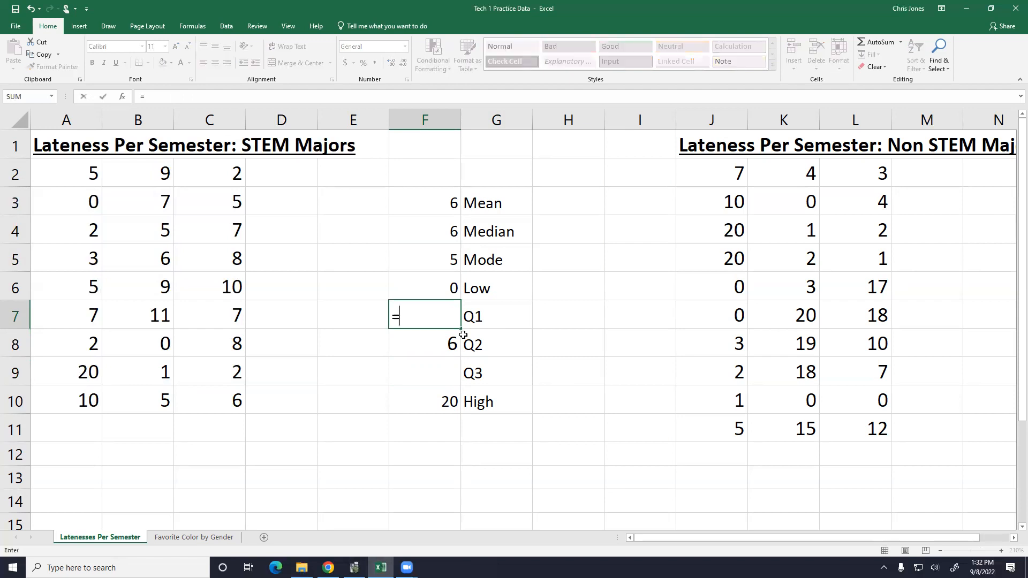
pyautogui.write('perc')
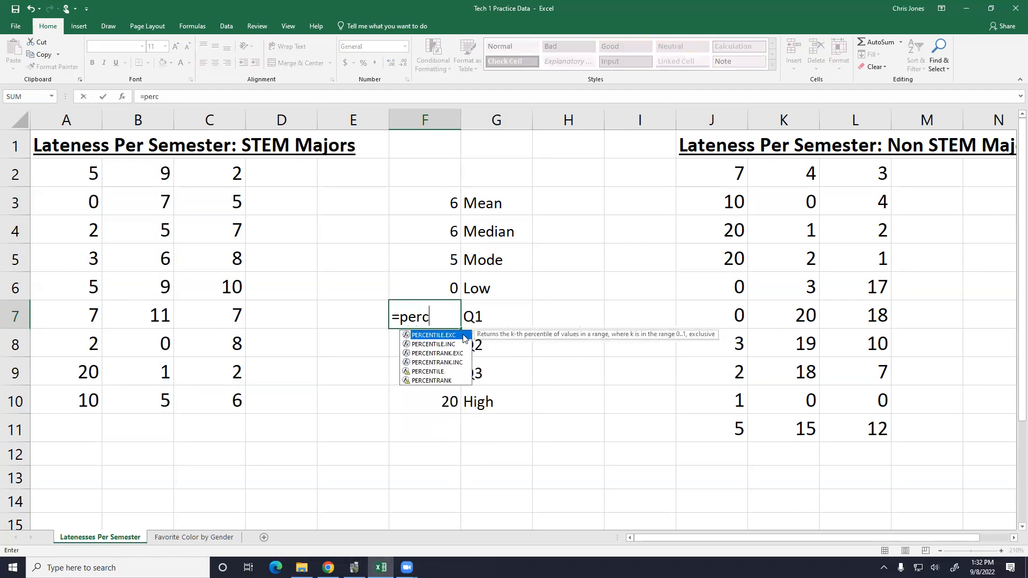
pyautogui.write('entile(')
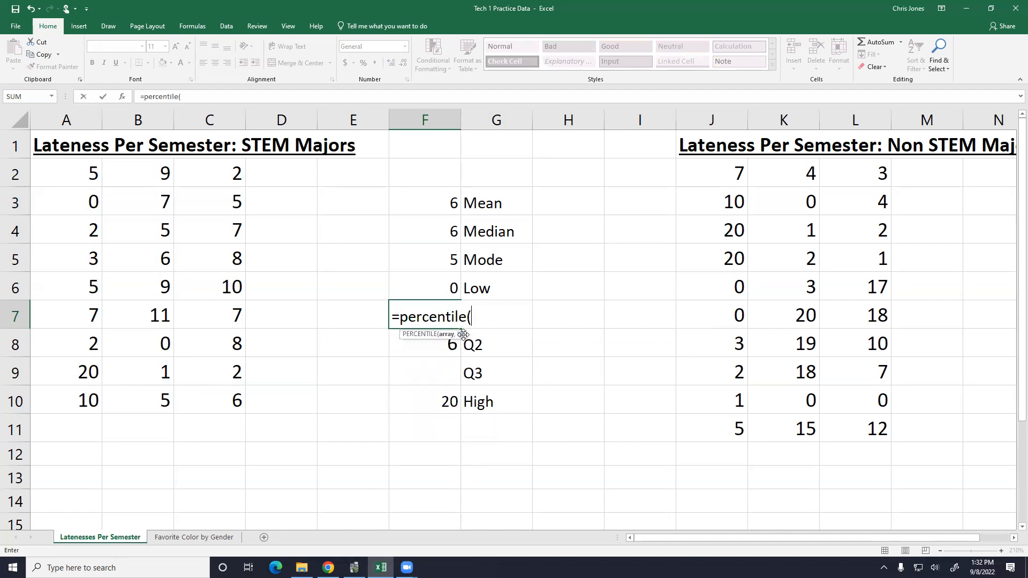
pyautogui.moveTo(89, 174); pyautogui.dragTo(209, 383)
pyautogui.moveTo(211, 402); pyautogui.dragTo(211, 399)
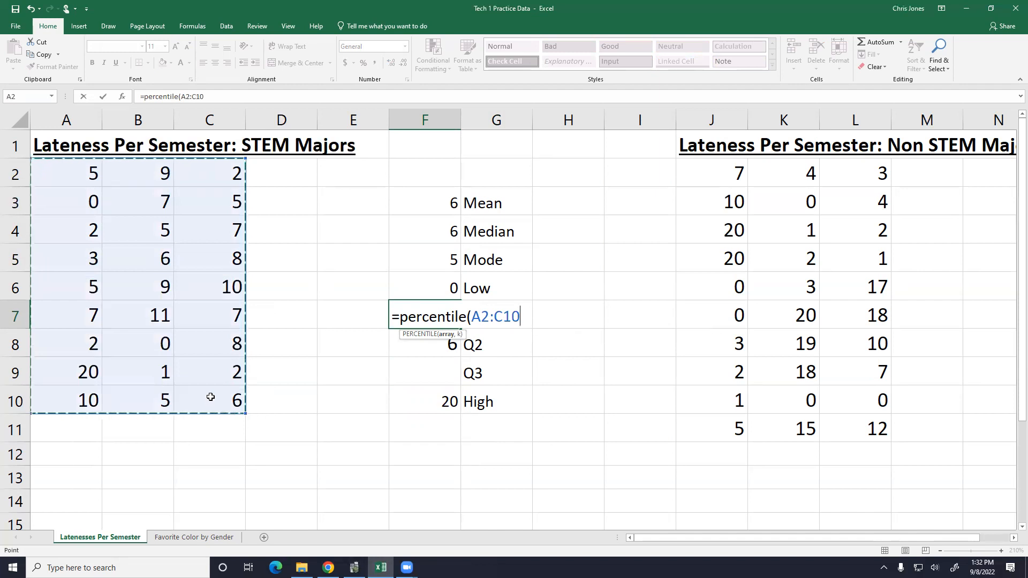
pyautogui.write(',.25)')
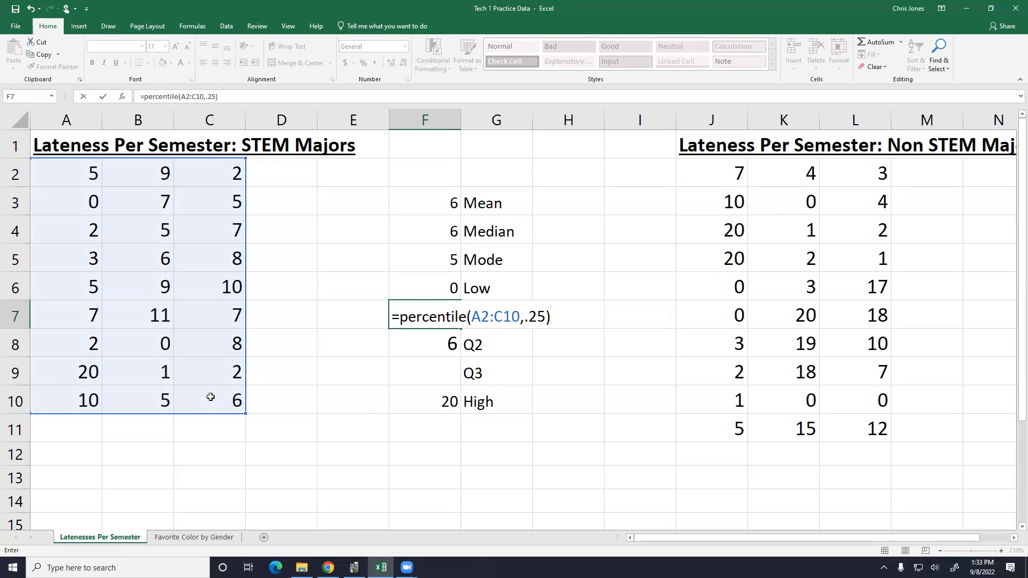
pyautogui.press('Return')
pyautogui.press('Up')
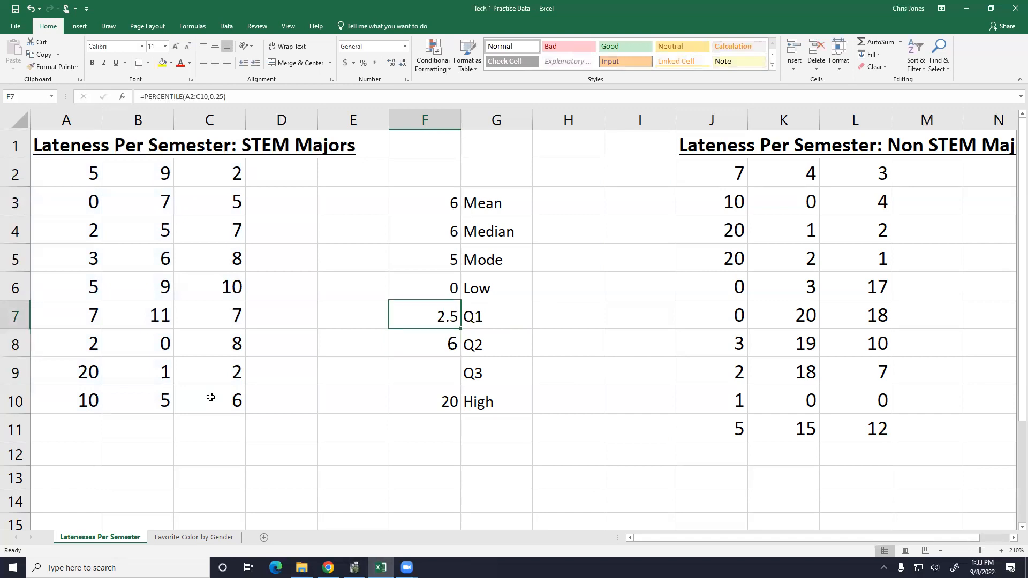
# Step: Re-enter the Q1 formula in F7 as PERCENTILE of A2:C10 with .25
pyautogui.write('=percentile')
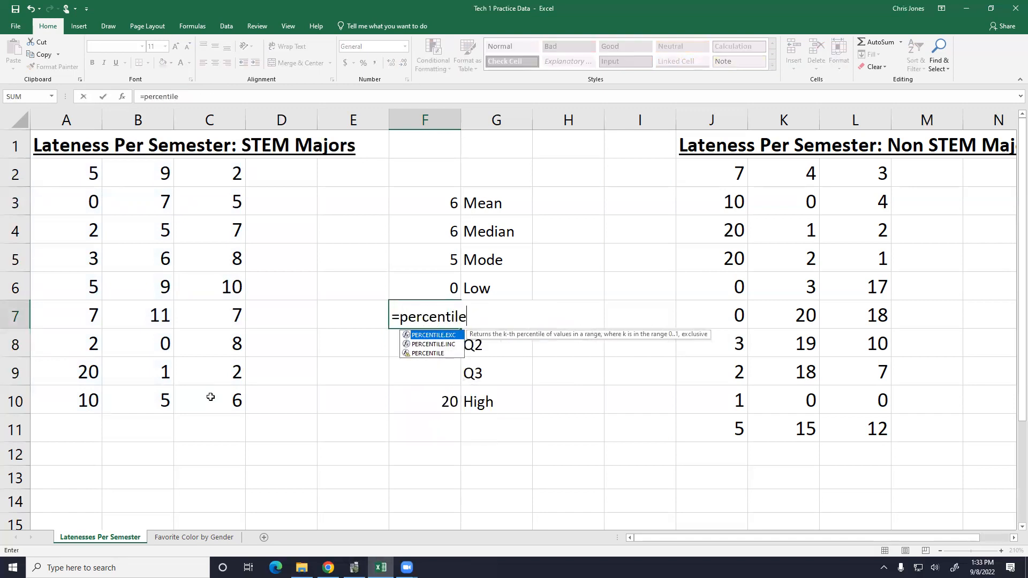
pyautogui.write('(')
pyautogui.moveTo(78, 172); pyautogui.dragTo(195, 393)
pyautogui.write(',.25')
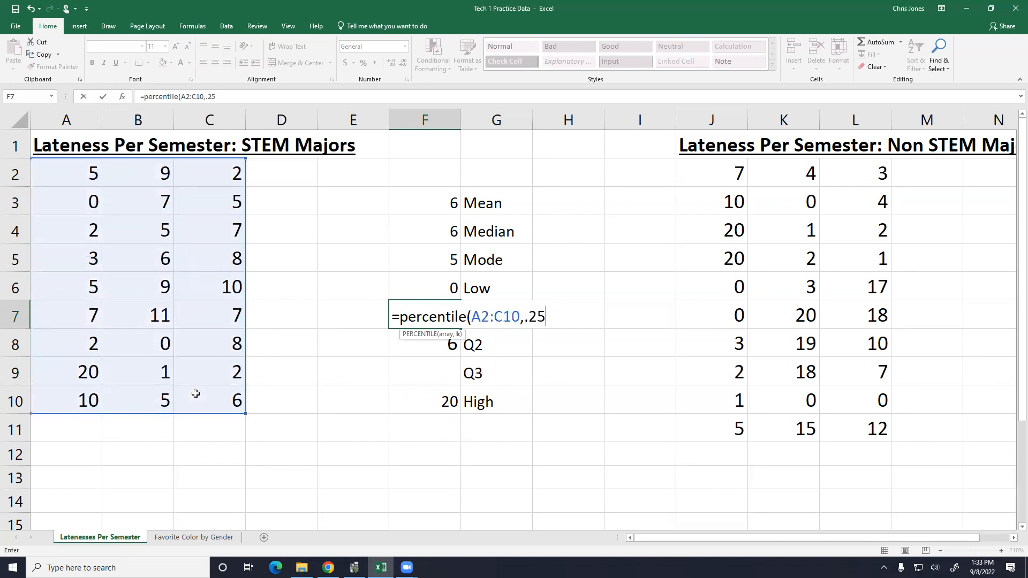
pyautogui.write(')')
pyautogui.press('Return')
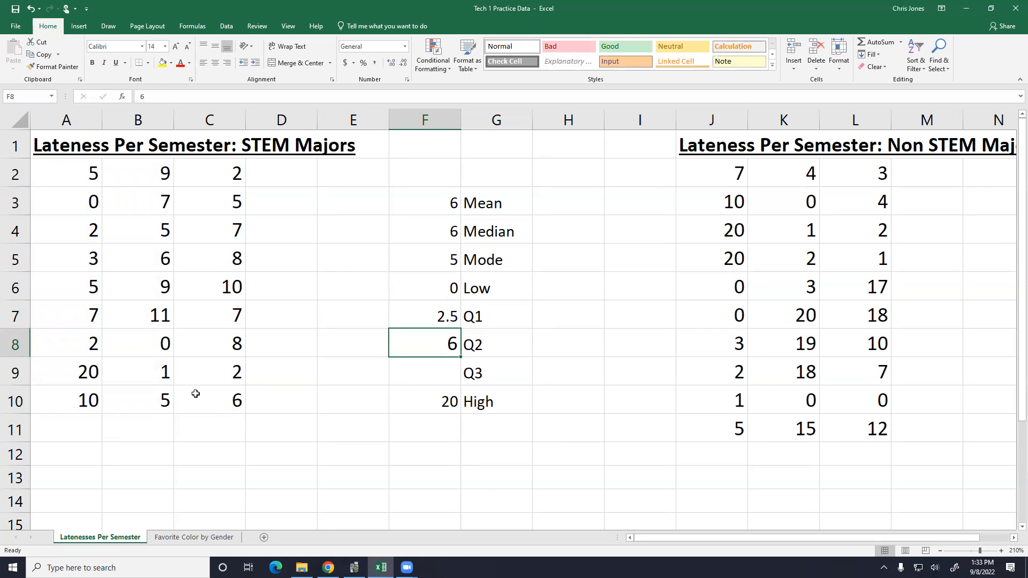
# Step: Calculate the 75th percentile of A2:C10 in F9, beside the Q3 label, using PERCENTILE with .75
pyautogui.press('Down')
pyautogui.write('=percentile')
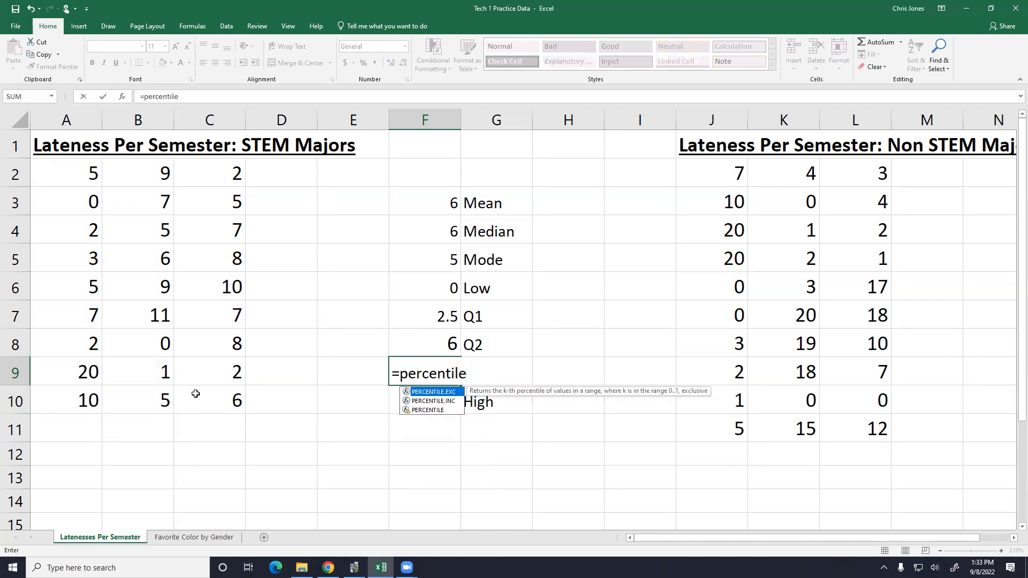
pyautogui.write('(')
pyautogui.moveTo(71, 177); pyautogui.dragTo(234, 399)
pyautogui.write(',.75)')
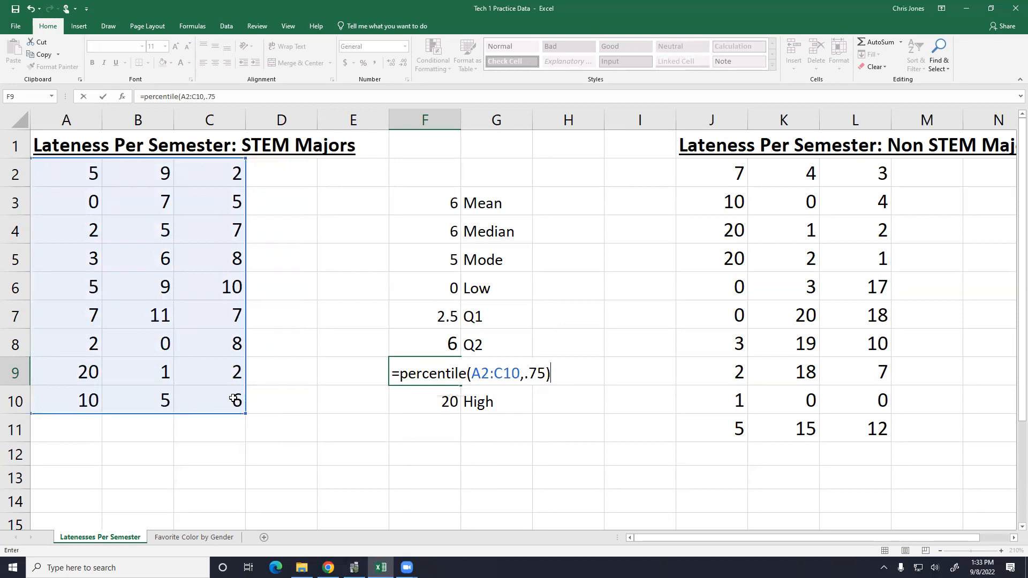
pyautogui.press('Return')
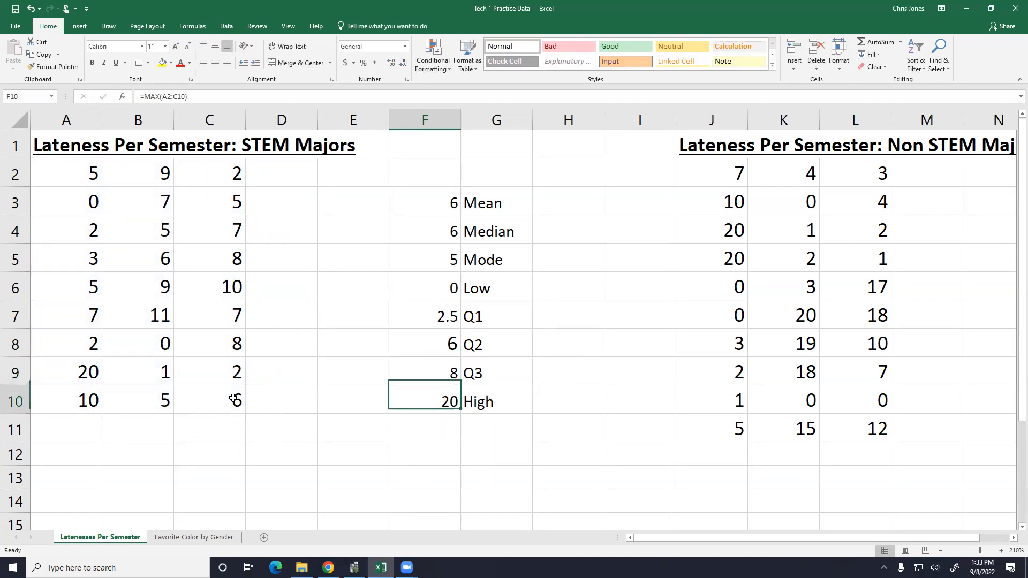
# Step: Highlight the five-number summary values and labels in F6:G10 for review
pyautogui.press('Up')
pyautogui.press('Up')
pyautogui.press('Up')
pyautogui.press('Up')
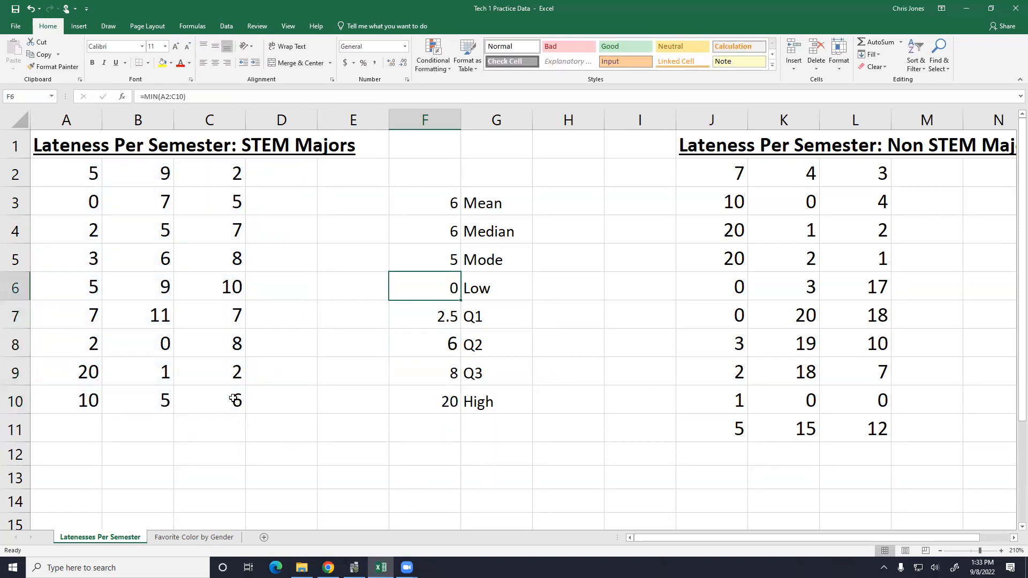
pyautogui.hotkey('shift', 'Right')
pyautogui.hotkey('shift', 'Down')
pyautogui.hotkey('shift', 'Down')
pyautogui.hotkey('shift', 'Down')
pyautogui.hotkey('shift', 'Down')
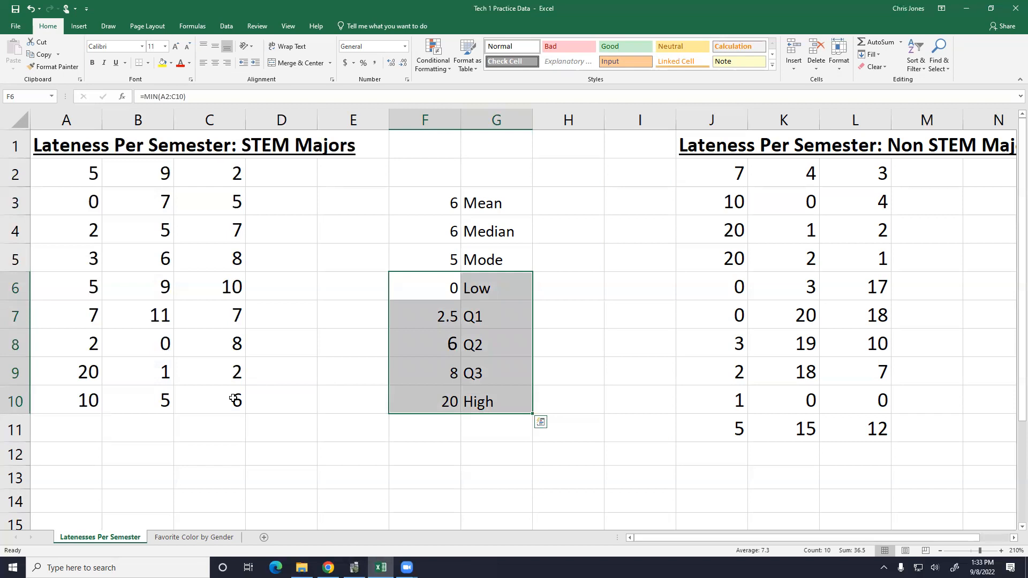
# Step: Enter the label Standard Deviation in G11, below the High label
pyautogui.press('Down')
pyautogui.press('Down')
pyautogui.press('Down')
pyautogui.press('Down')
pyautogui.press('Down')
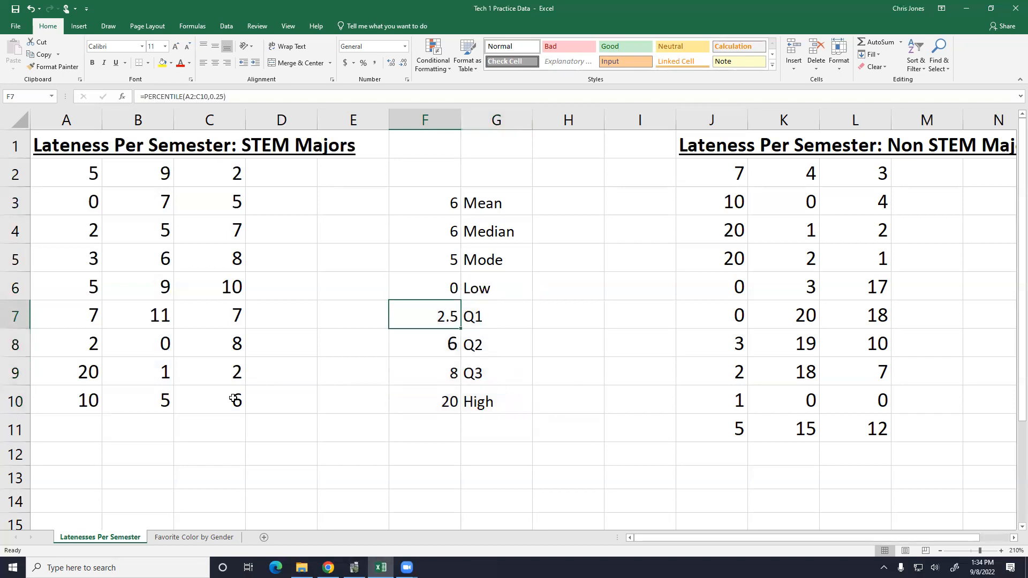
pyautogui.press('Right')
pyautogui.write('S')
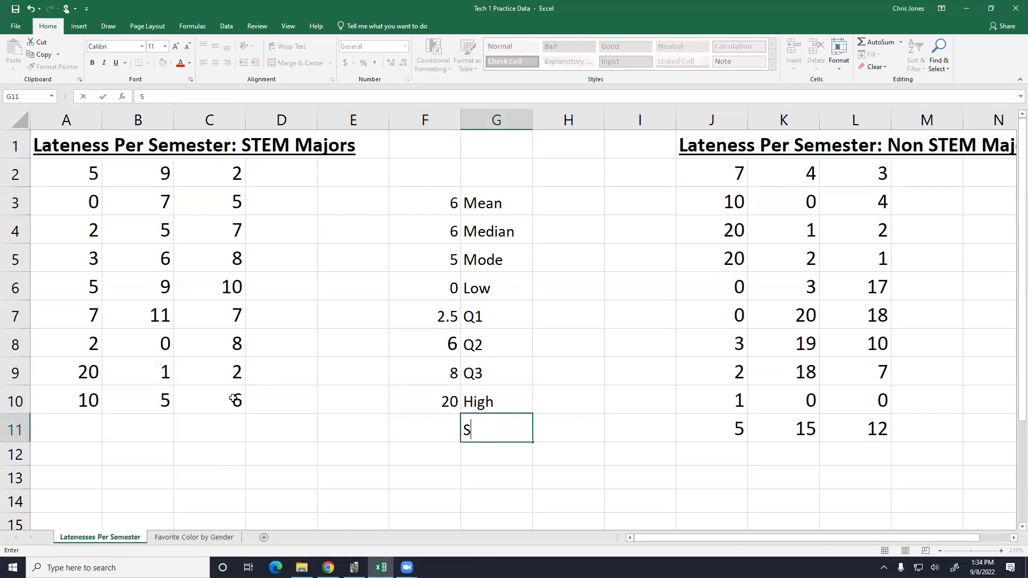
pyautogui.write('tandard Deviation')
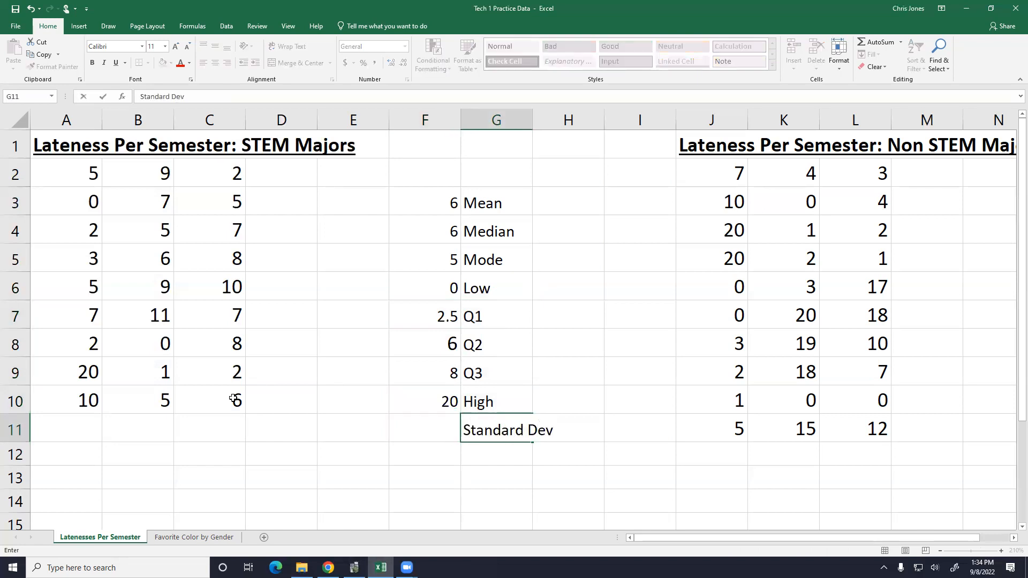
pyautogui.press('Return')
# Step: Calculate the standard deviation of A2:C10 in F11 with STDEV, beside its label
pyautogui.press('Up')
pyautogui.press('Left')
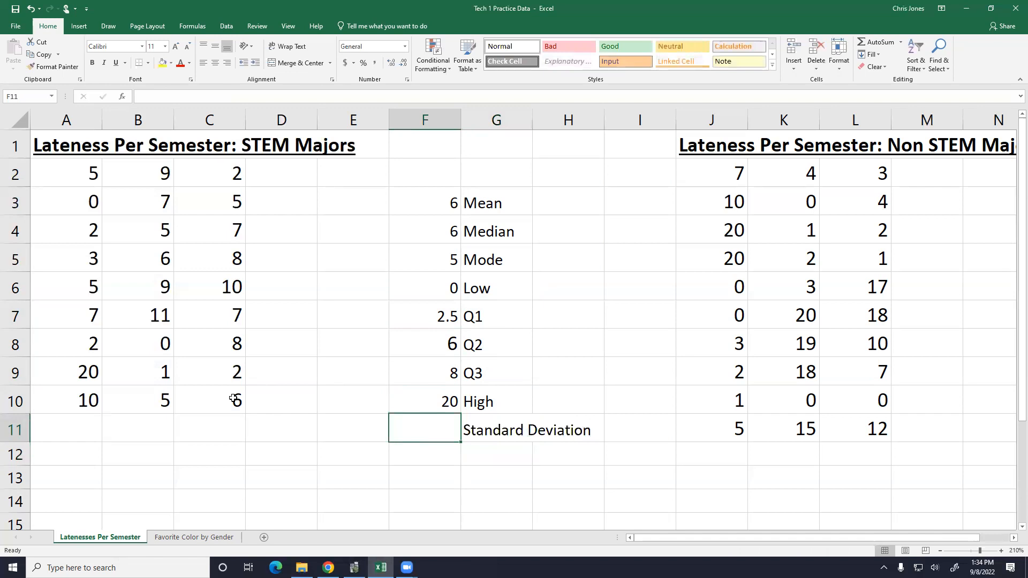
pyautogui.write('=st')
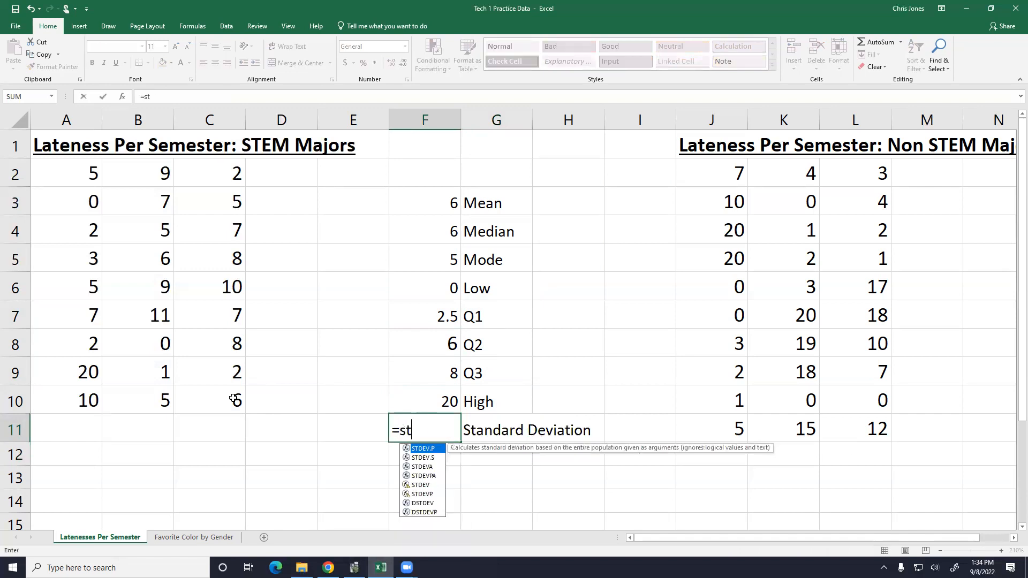
pyautogui.write('dev(')
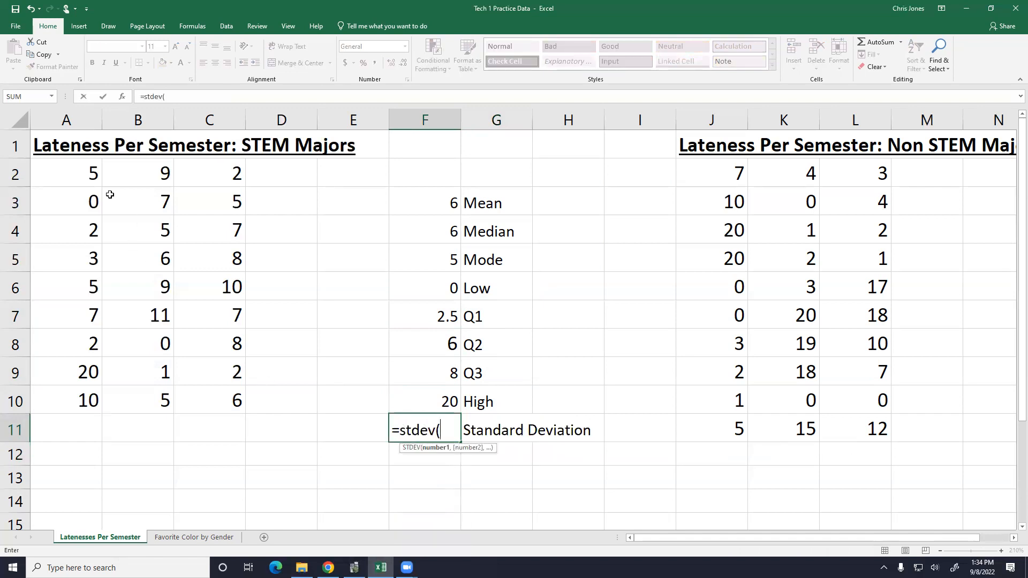
pyautogui.moveTo(93, 177); pyautogui.dragTo(224, 398)
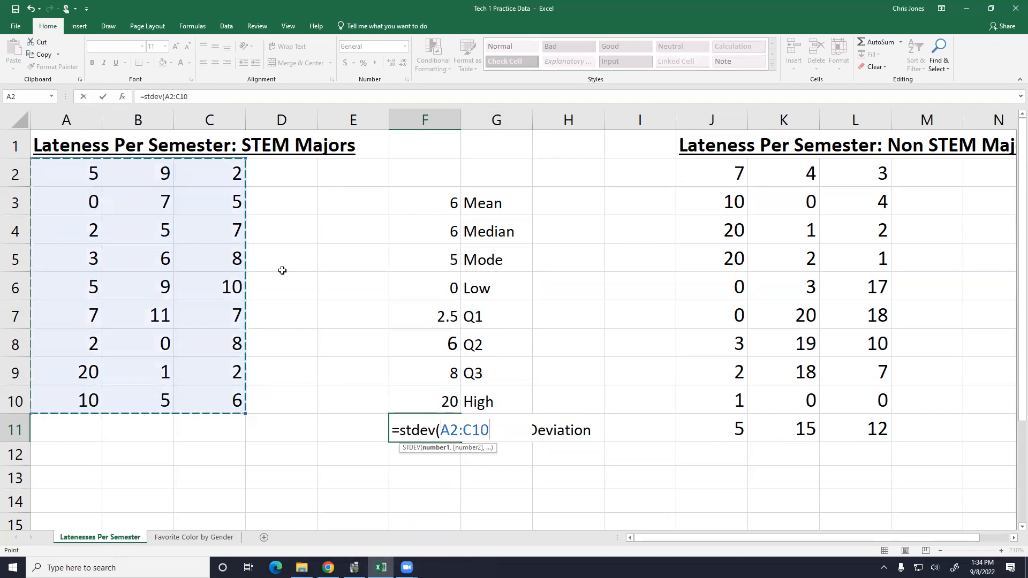
pyautogui.write(')')
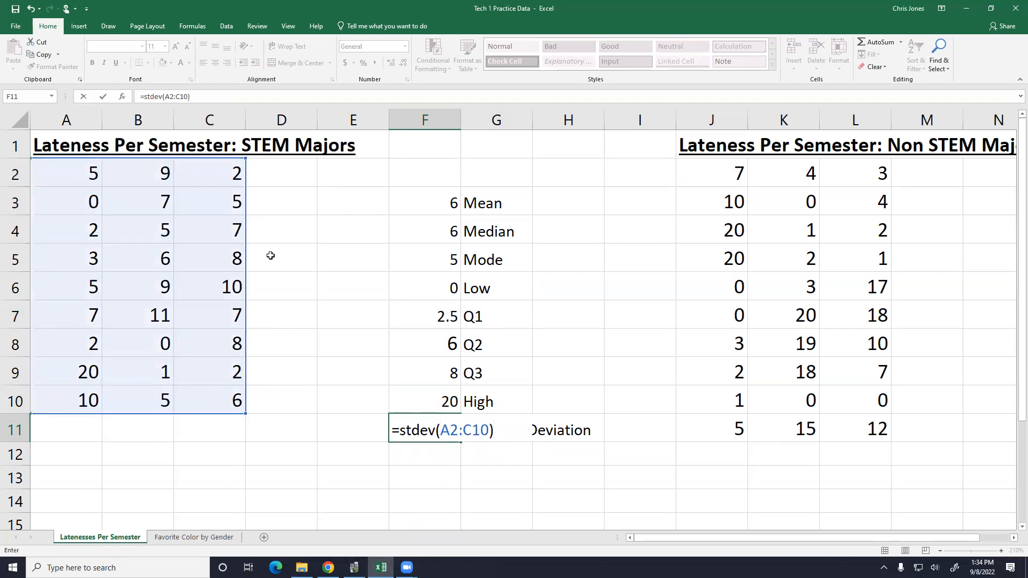
pyautogui.press('Return')
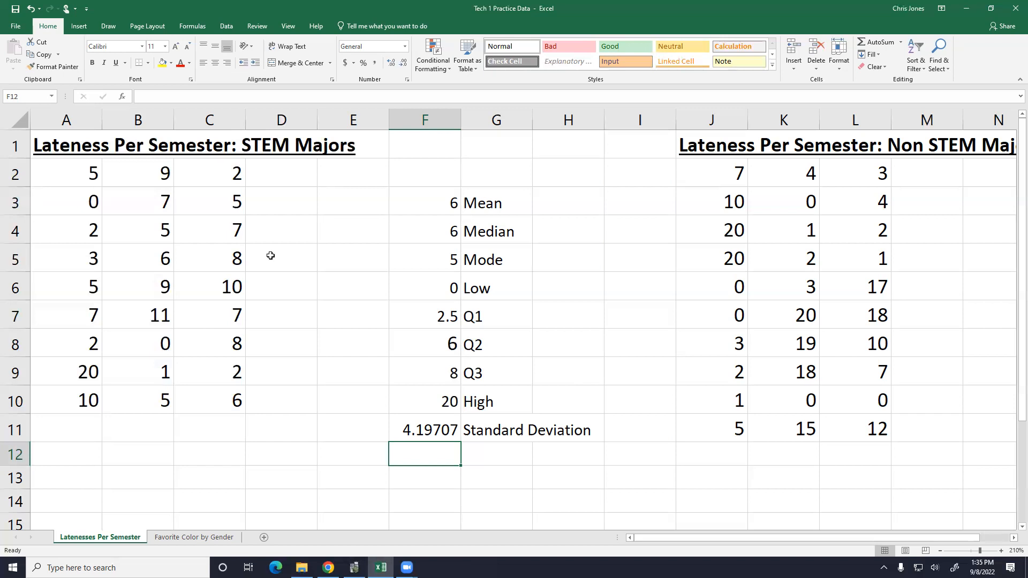
# Step: Move the STEM data from B2:B10 to column A, starting at A11
pyautogui.moveTo(155, 174); pyautogui.dragTo(147, 388)
pyautogui.hotkey('ctrl', 'x')
pyautogui.click(47, 421)
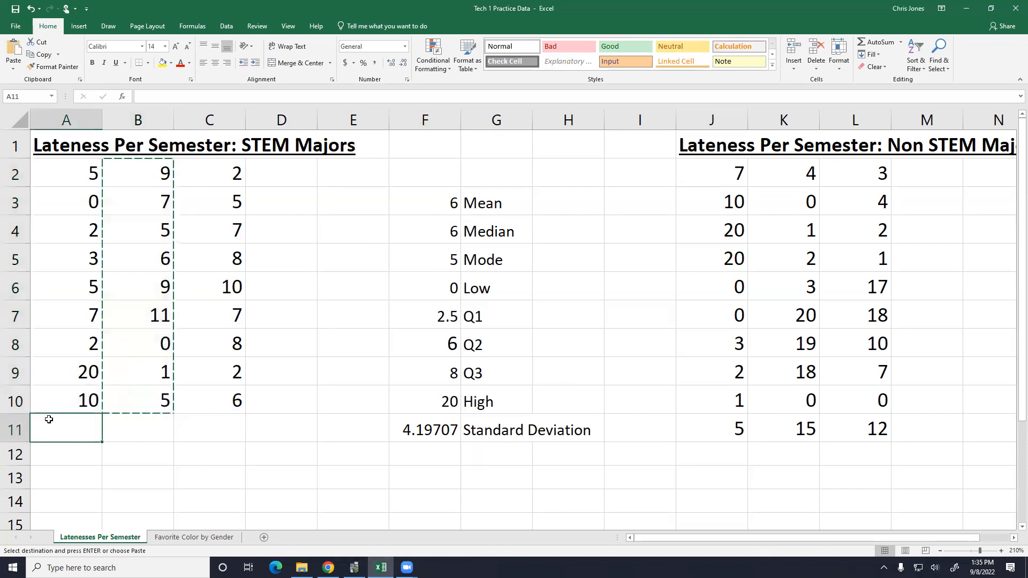
pyautogui.hotkey('ctrl', 'v')
# Step: Move the STEM data from C2:C10 to column A, starting at A20
pyautogui.moveTo(220, 180); pyautogui.dragTo(187, 392)
pyautogui.hotkey('ctrl', 'x')
pyautogui.scroll(-5, 188, 391)
pyautogui.moveTo(80, 203); pyautogui.dragTo(76, 241)
pyautogui.click(79, 249)
pyautogui.hotkey('ctrl', 'v')
pyautogui.scroll(5, 223, 305)
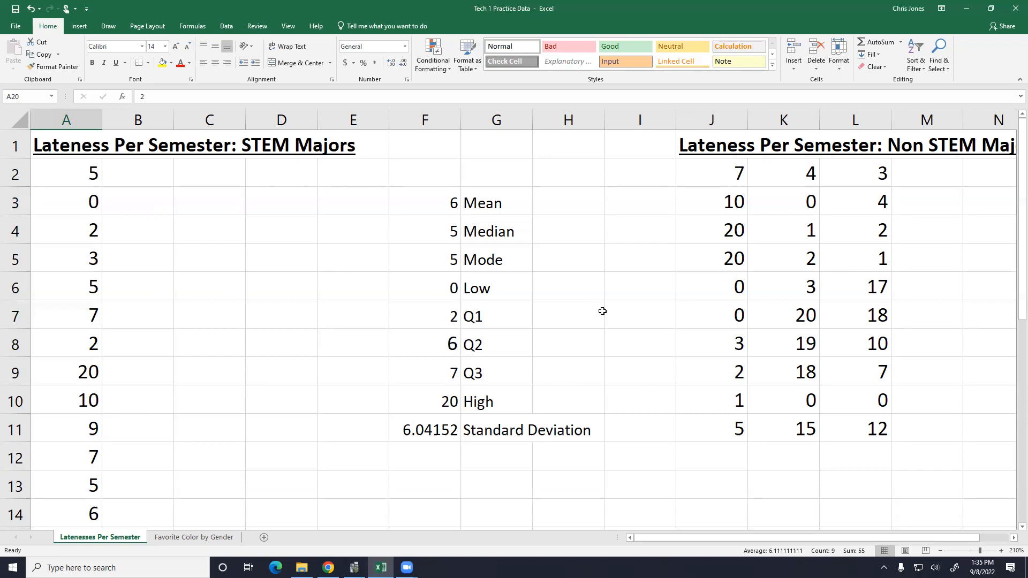
# Step: Insert a histogram of the STEM data in A2:A28 and shift the chart slightly upward
pyautogui.moveTo(88, 174); pyautogui.dragTo(92, 494)
pyautogui.click(85, 28)
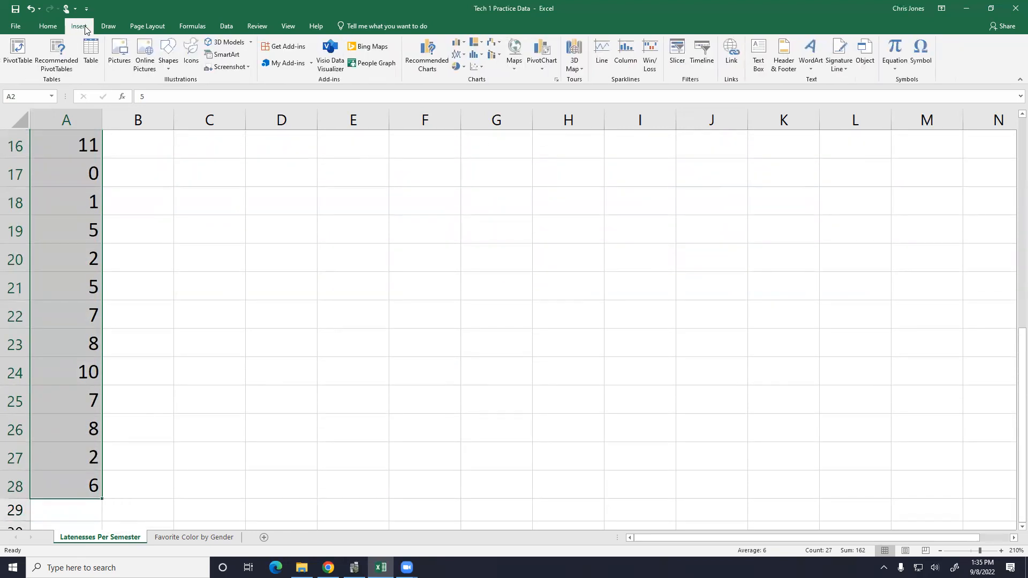
pyautogui.click(484, 55)
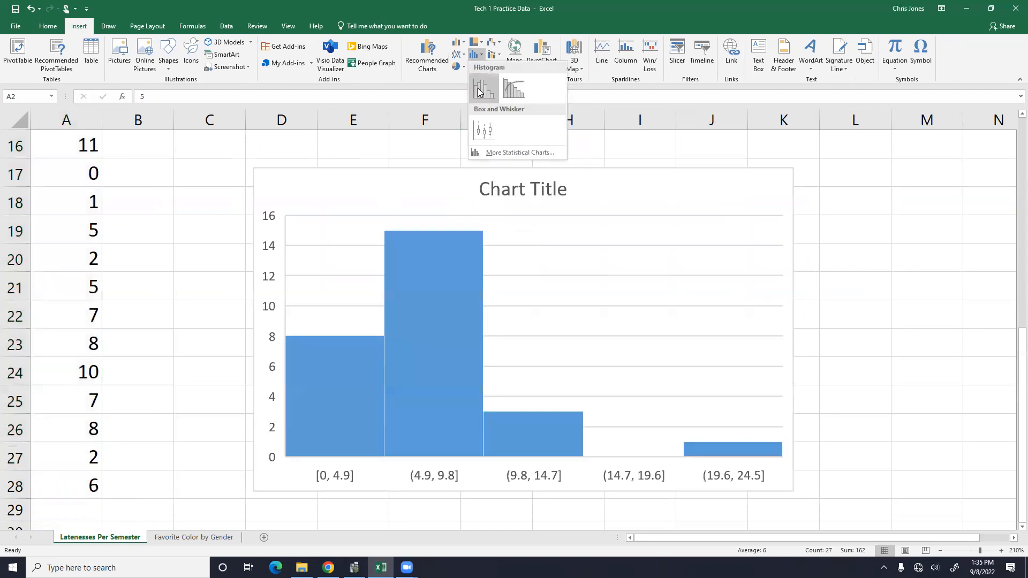
pyautogui.click(478, 92)
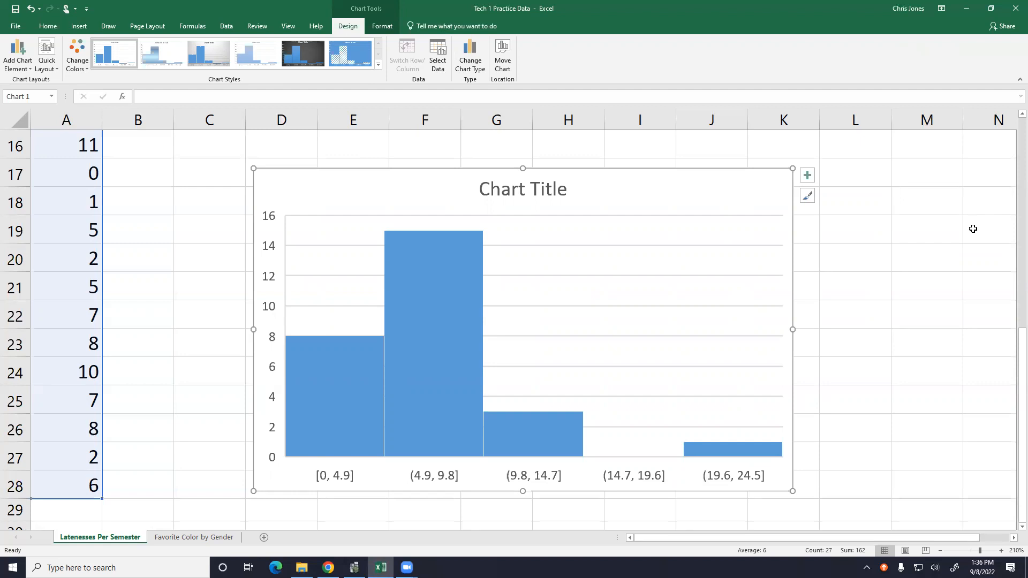
pyautogui.moveTo(584, 178); pyautogui.dragTo(576, 140)
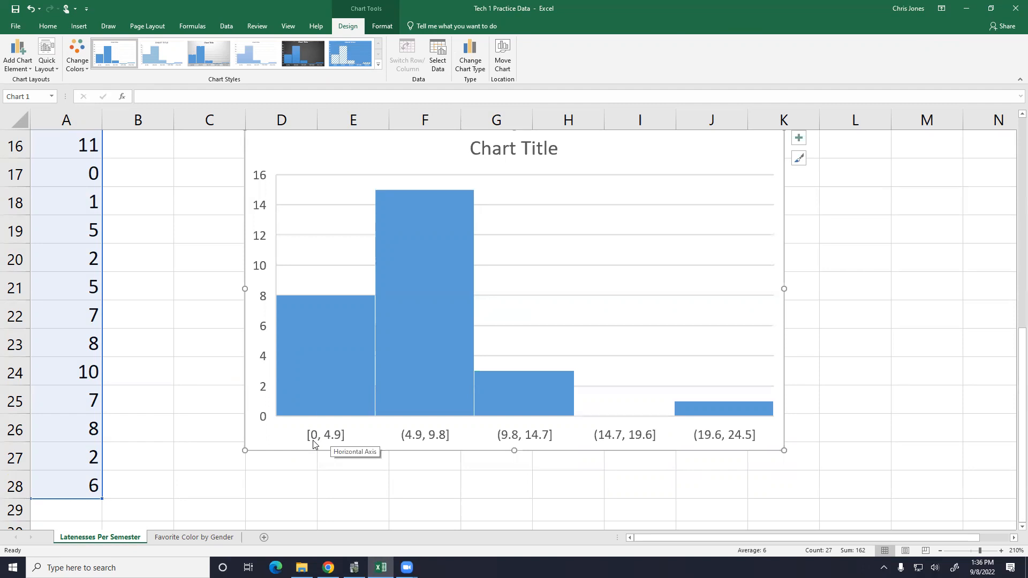
# Step: Add axis titles to the histogram
pyautogui.scroll(2, 798, 316)
pyautogui.scroll(-1, 819, 264)
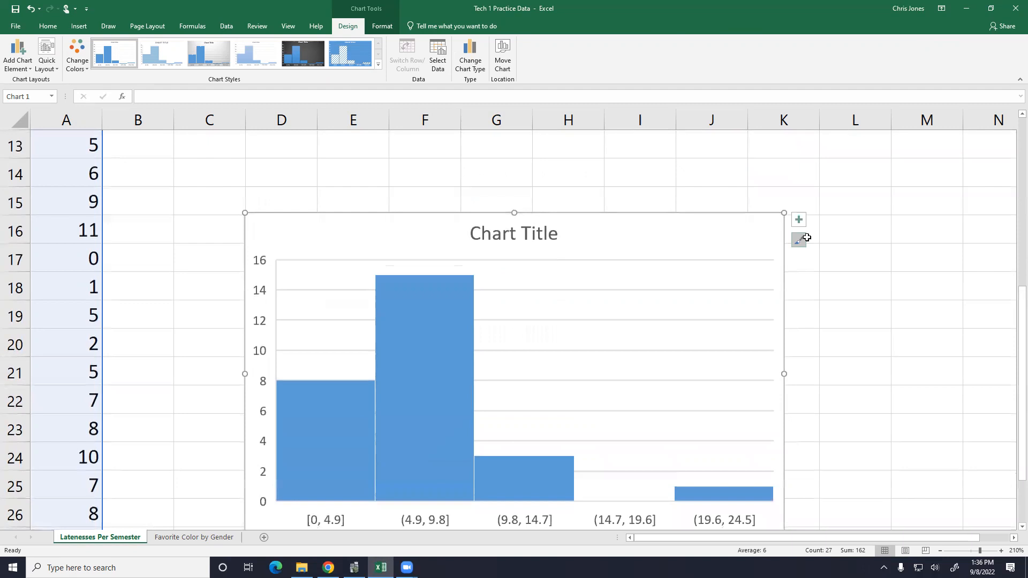
pyautogui.click(800, 220)
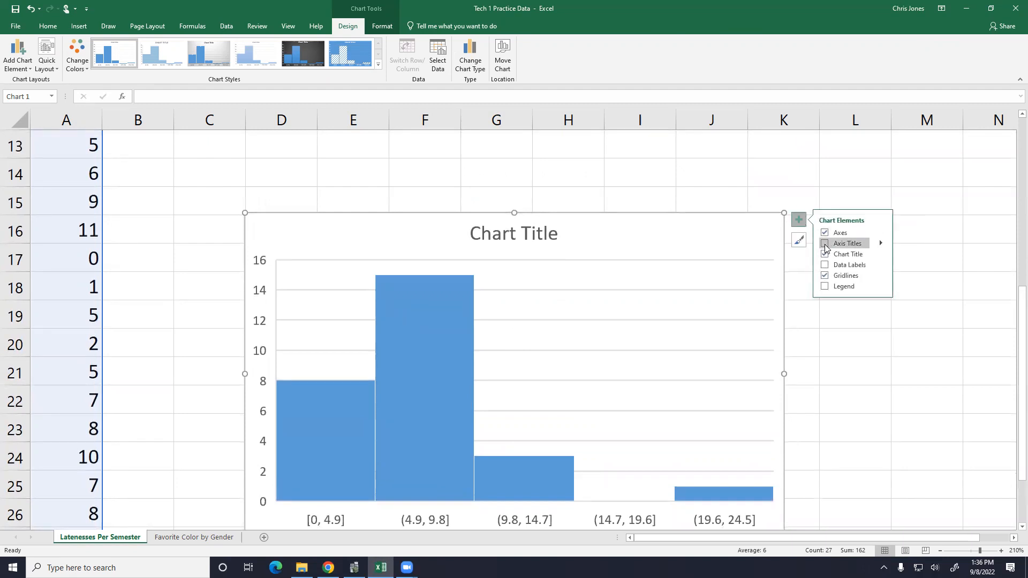
pyautogui.click(825, 244)
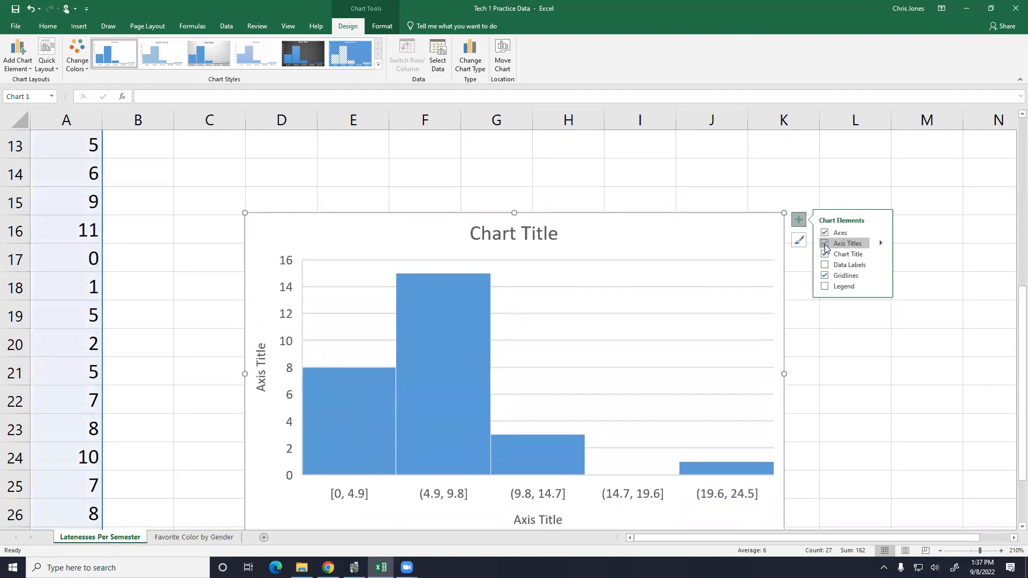
# Step: Set the histogram's horizontal axis title to "Number of STEM Absences"
pyautogui.scroll(-1, 946, 251)
pyautogui.click(537, 435)
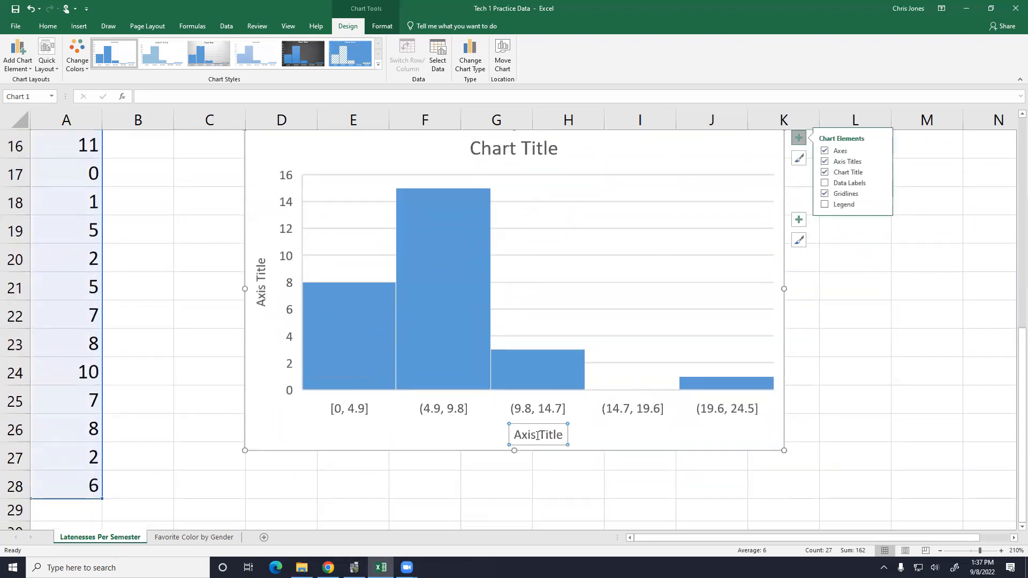
pyautogui.moveTo(513, 434); pyautogui.dragTo(560, 431)
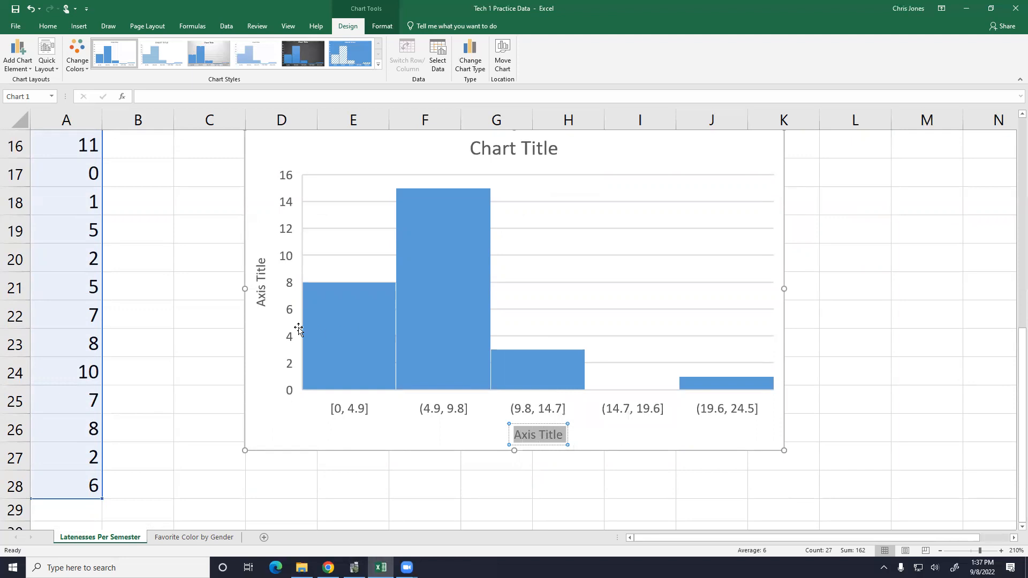
pyautogui.write('Number of STEM Absences')
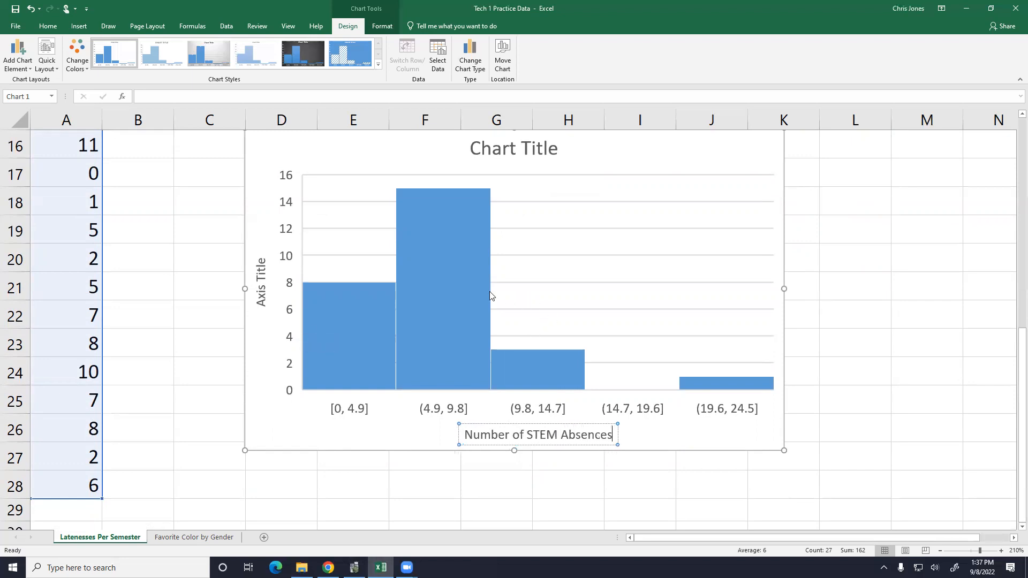
# Step: Set the histogram's vertical axis title to "Frequency"
pyautogui.scroll(1, 489, 291)
pyautogui.click(261, 345)
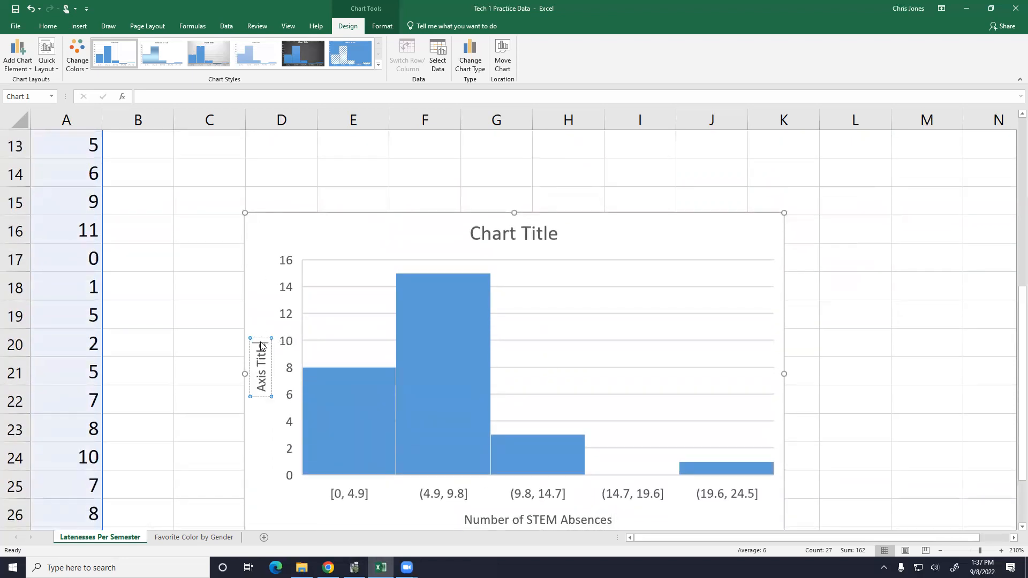
pyautogui.press('BackSpace')
pyautogui.press('BackSpace')
pyautogui.press('BackSpace')
pyautogui.press('BackSpace')
pyautogui.press('BackSpace')
pyautogui.press('BackSpace')
pyautogui.press('BackSpace')
pyautogui.press('BackSpace')
pyautogui.press('BackSpace')
pyautogui.press('BackSpace')
pyautogui.write('Frequency')
# Step: Change the histogram's chart title to "Number of STEM Student Absences"
pyautogui.click(563, 235)
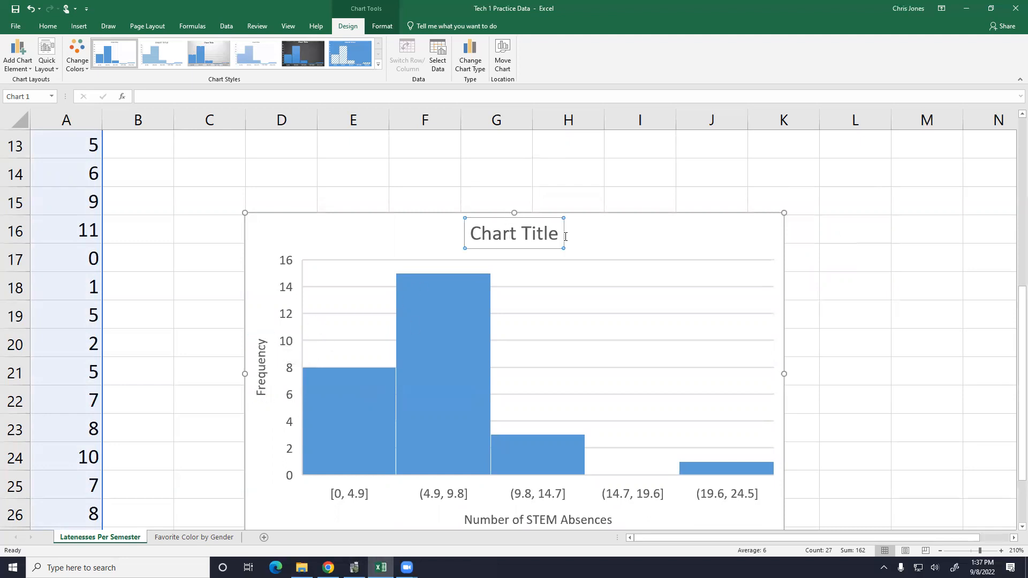
pyautogui.tripleClick(565, 236)
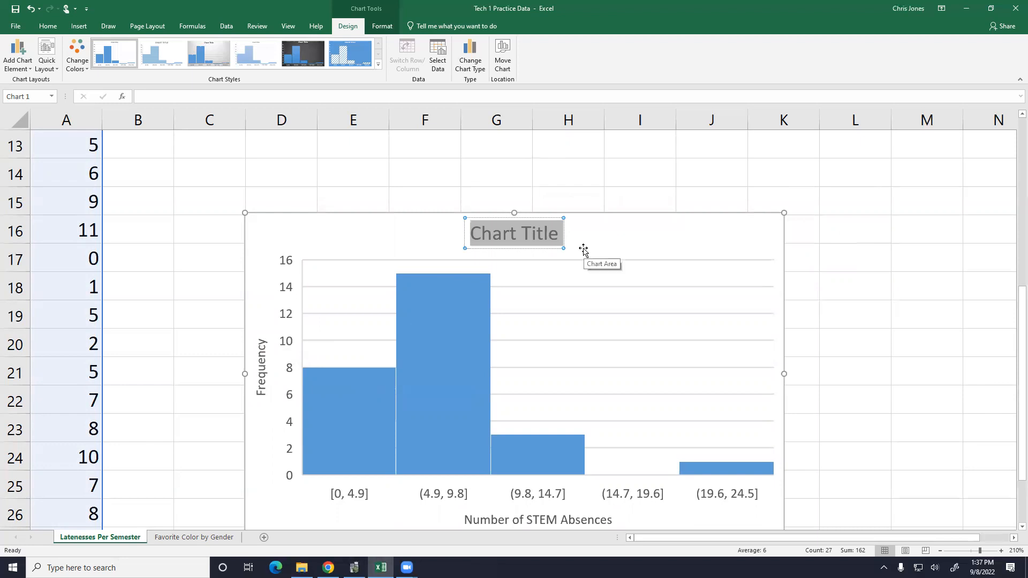
pyautogui.write('Number of Syte')
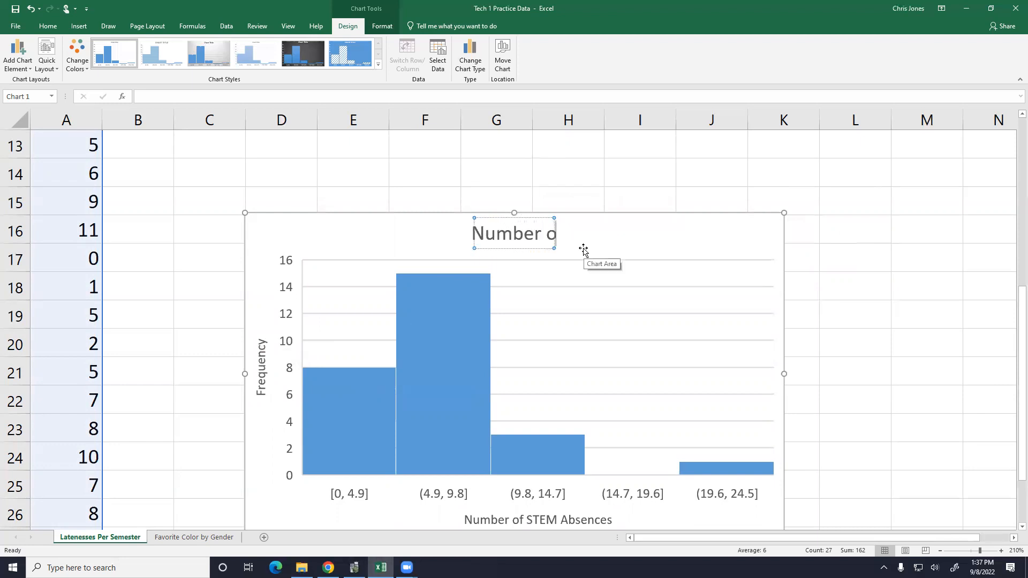
pyautogui.press('BackSpace')
pyautogui.press('BackSpace')
pyautogui.press('BackSpace')
pyautogui.write('TEM Student A')
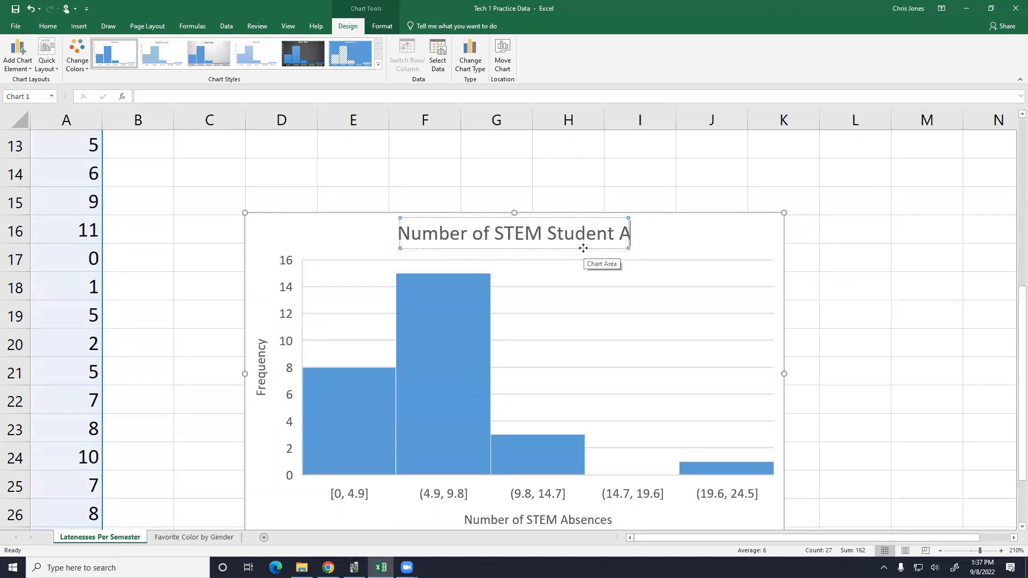
pyautogui.write('bsences')
pyautogui.click(867, 266)
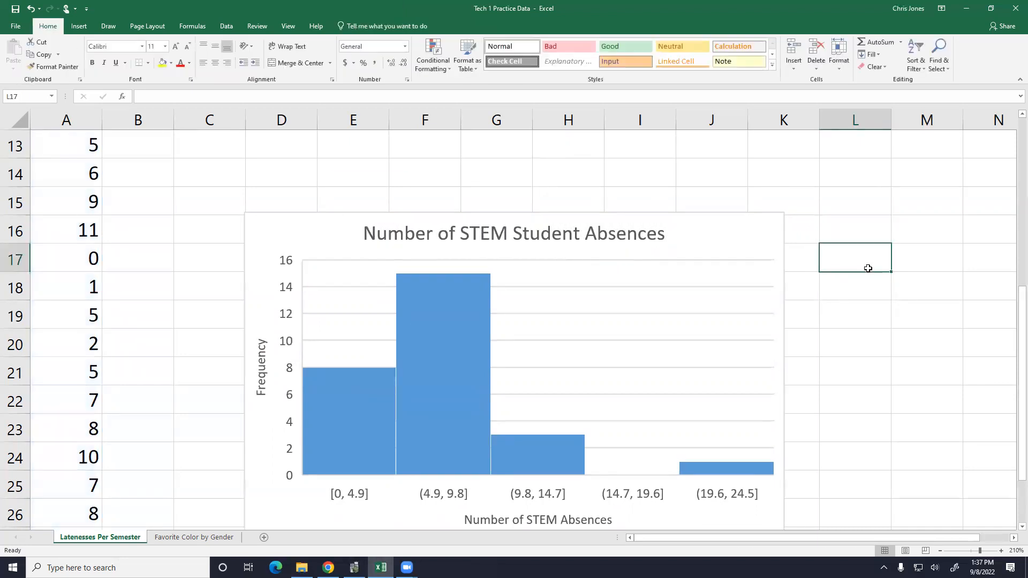
# Step: Shrink the histogram to span roughly columns D to I and rows 16 to 24
pyautogui.scroll(-1, 851, 275)
pyautogui.click(755, 282)
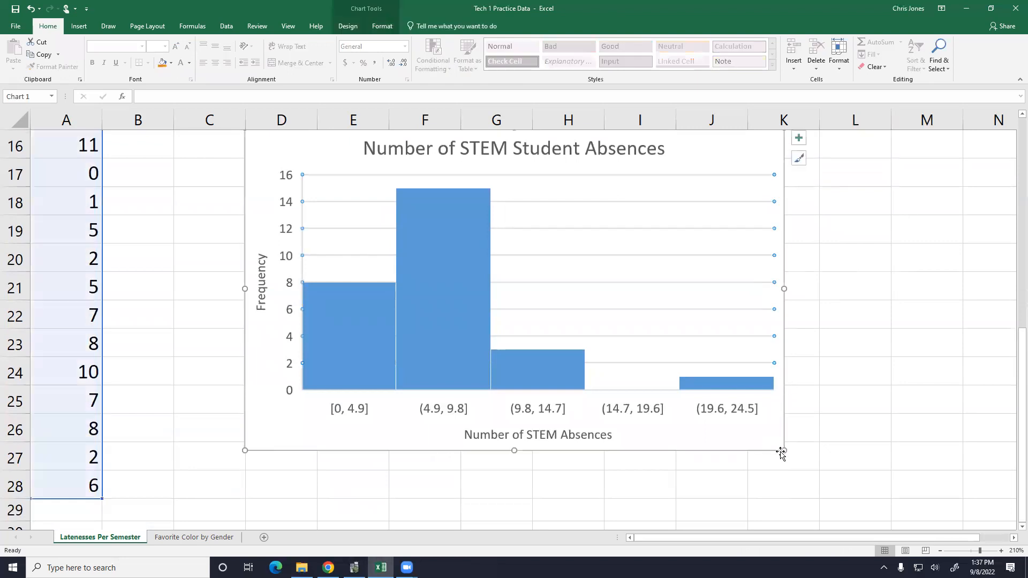
pyautogui.moveTo(783, 450); pyautogui.dragTo(599, 348)
pyautogui.scroll(5, 645, 312)
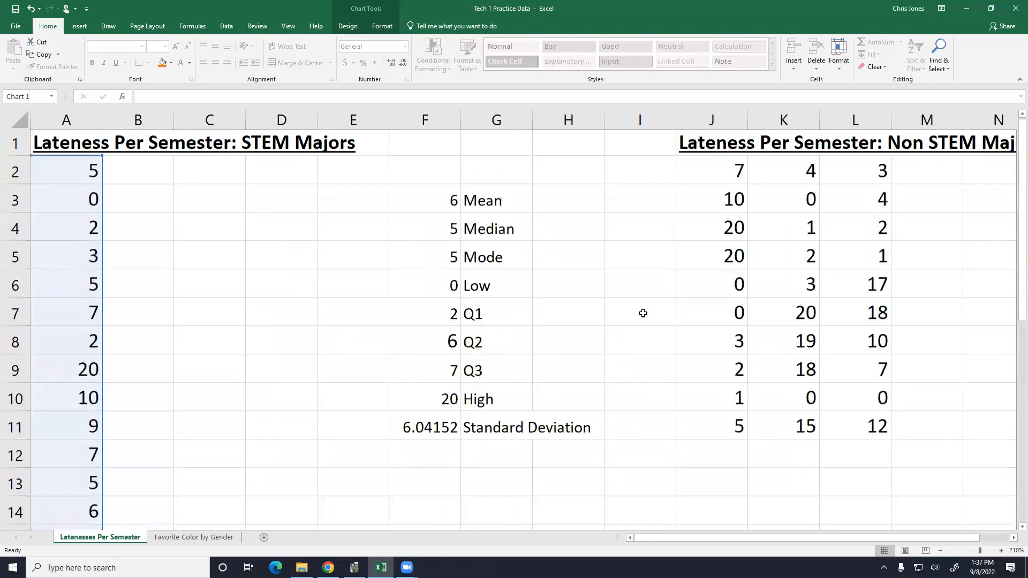
pyautogui.scroll(-4, 514, 335)
pyautogui.moveTo(417, 434); pyautogui.dragTo(420, 462)
pyautogui.moveTo(598, 337); pyautogui.dragTo(692, 337)
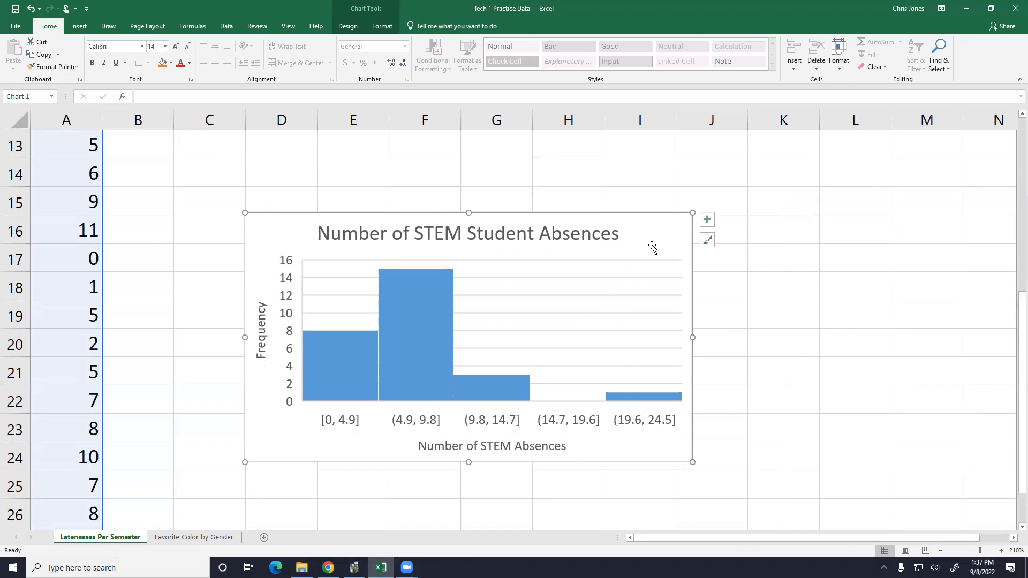
# Step: Delete the titled STEM student absences histogram from the worksheet
pyautogui.press('Delete')
pyautogui.scroll(4, 484, 287)
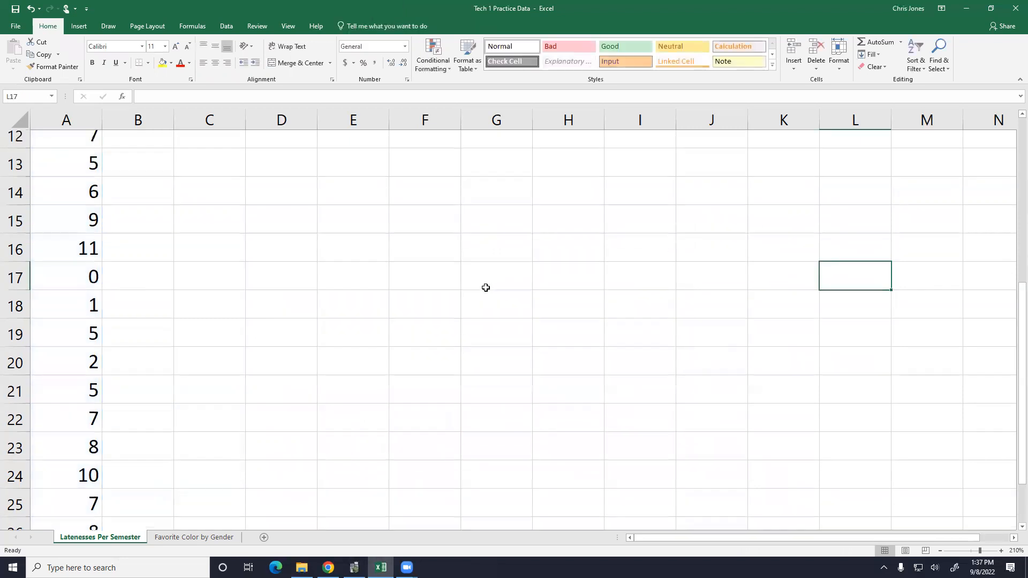
pyautogui.moveTo(95, 182); pyautogui.dragTo(138, 144)
pyautogui.click(162, 63)
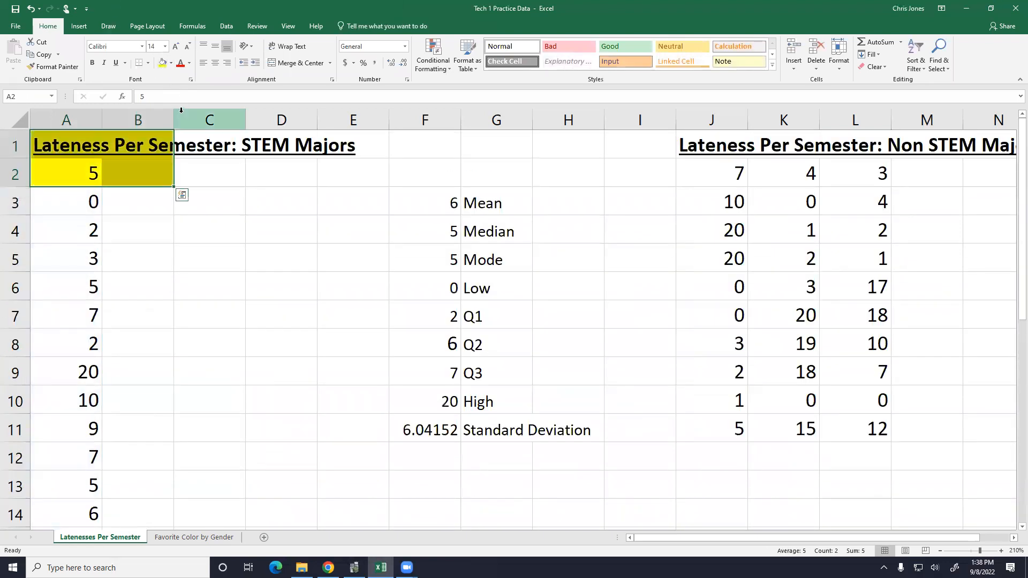
pyautogui.click(33, 10)
pyautogui.click(275, 200)
# Step: Insert a new histogram of the STEM data in A2:A28 and add axis titles to it
pyautogui.moveTo(51, 172); pyautogui.dragTo(92, 428)
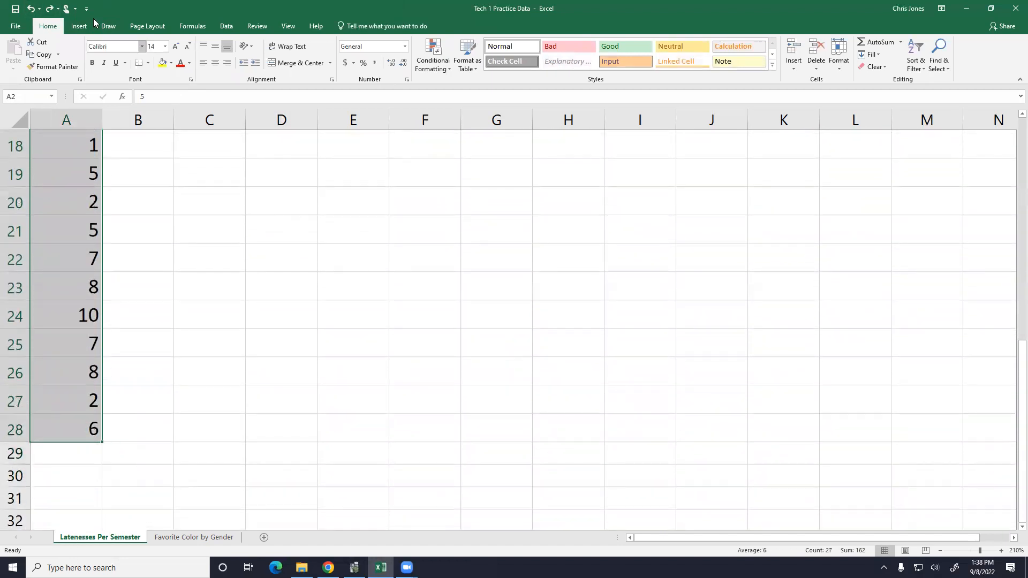
pyautogui.click(79, 26)
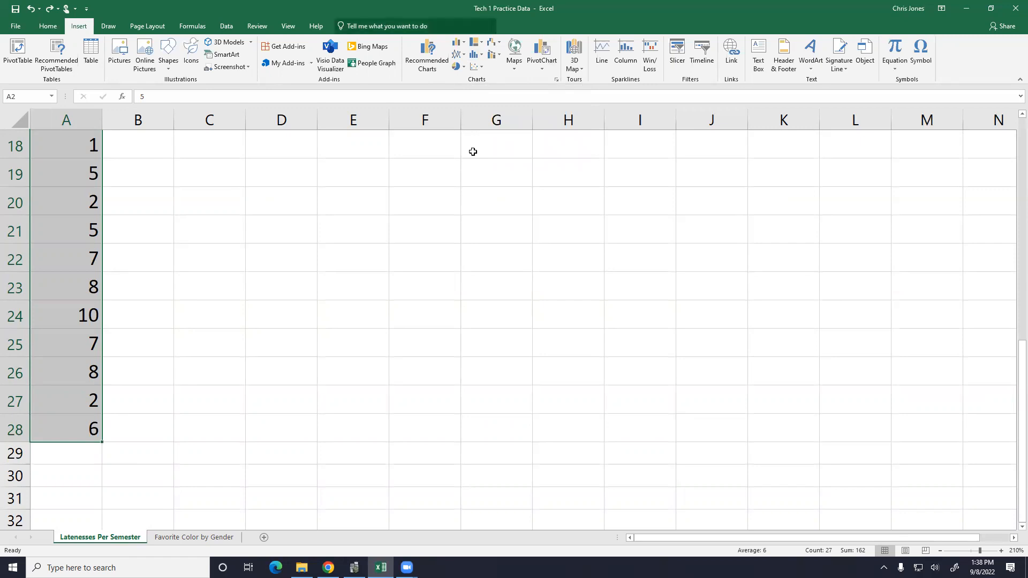
pyautogui.click(485, 57)
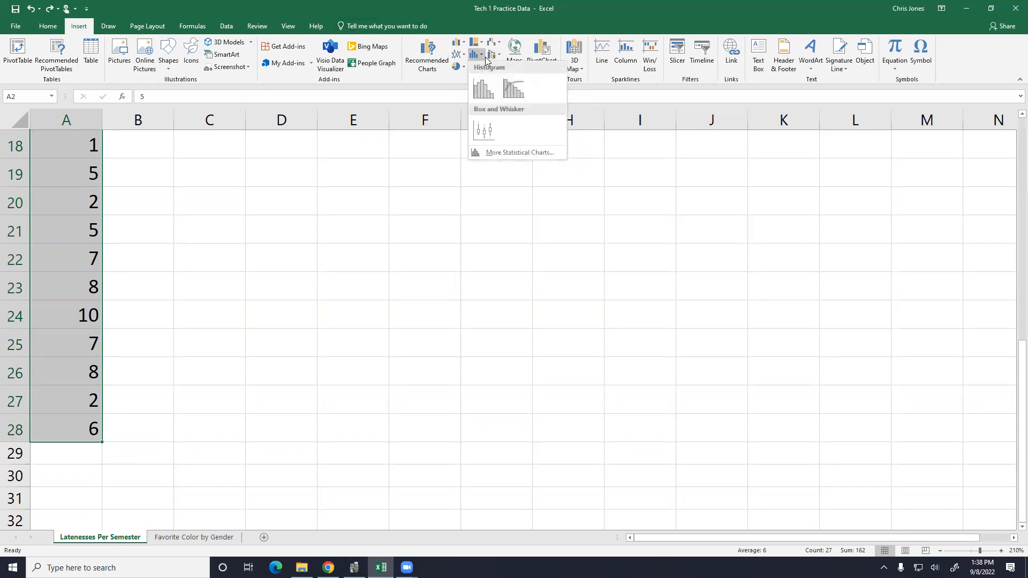
pyautogui.click(478, 94)
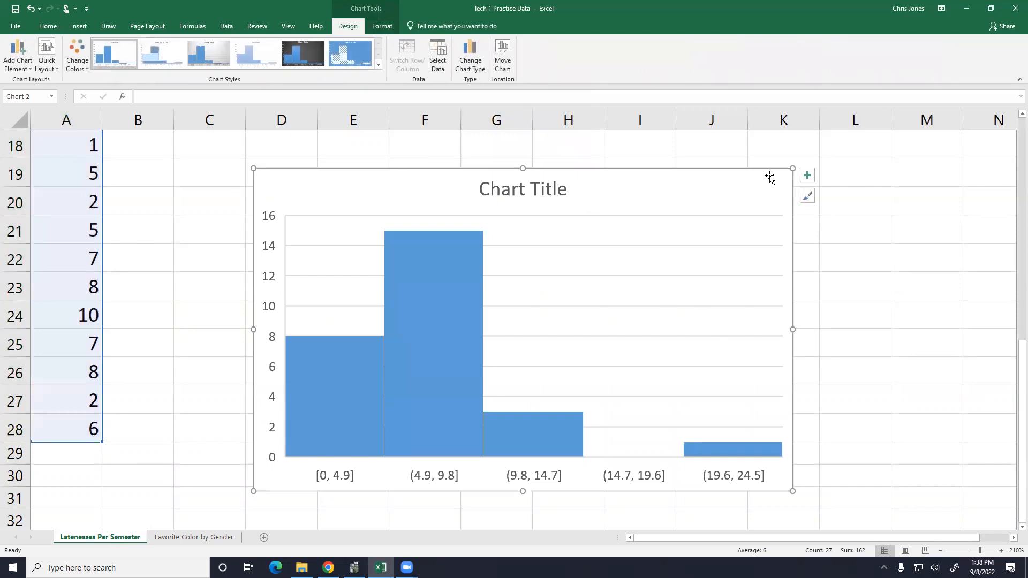
pyautogui.click(842, 200)
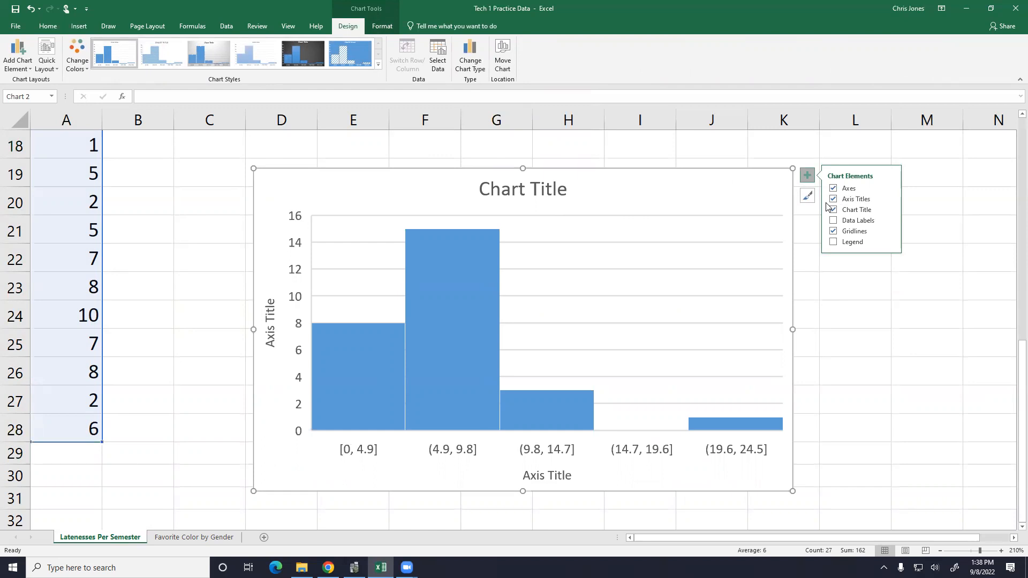
# Step: Delete the newly inserted histogram with the placeholder titles
pyautogui.click(715, 196)
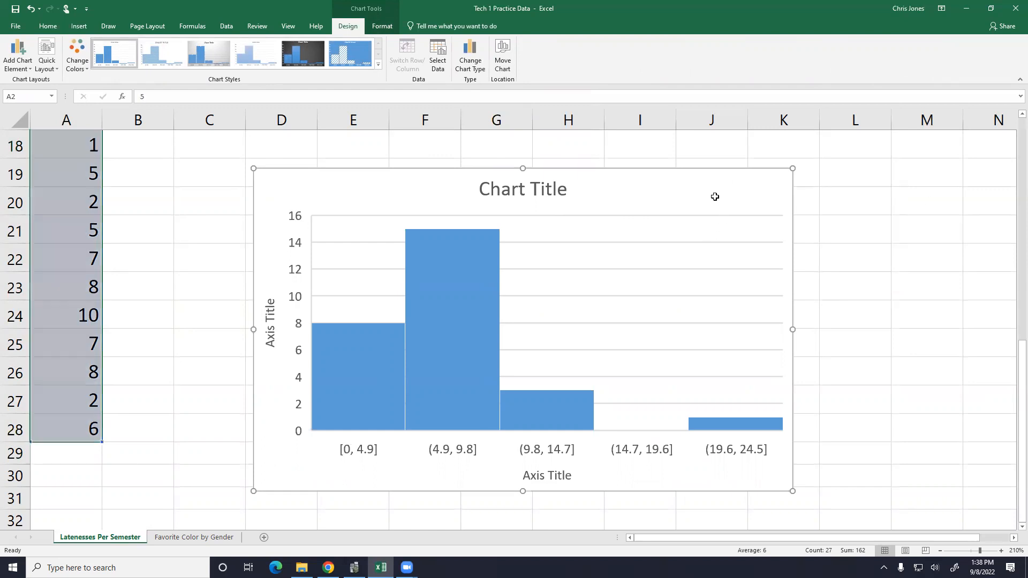
pyautogui.press('Delete')
pyautogui.scroll(6, 403, 294)
pyautogui.click(203, 259)
# Step: Insert a box and whisker chart of the STEM data in A2:A28 and narrow it to end within column I
pyautogui.moveTo(89, 173); pyautogui.dragTo(85, 486)
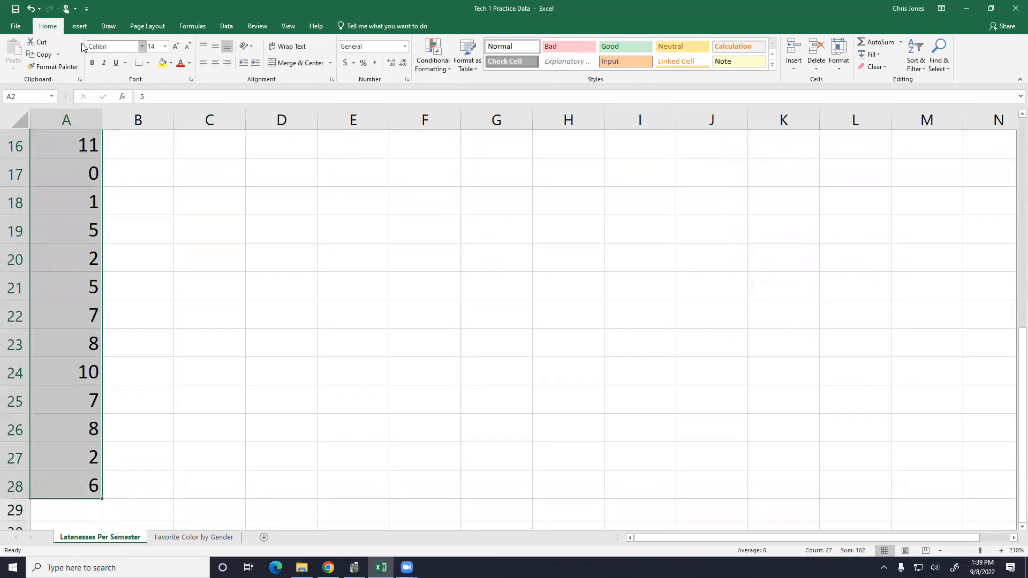
pyautogui.click(79, 25)
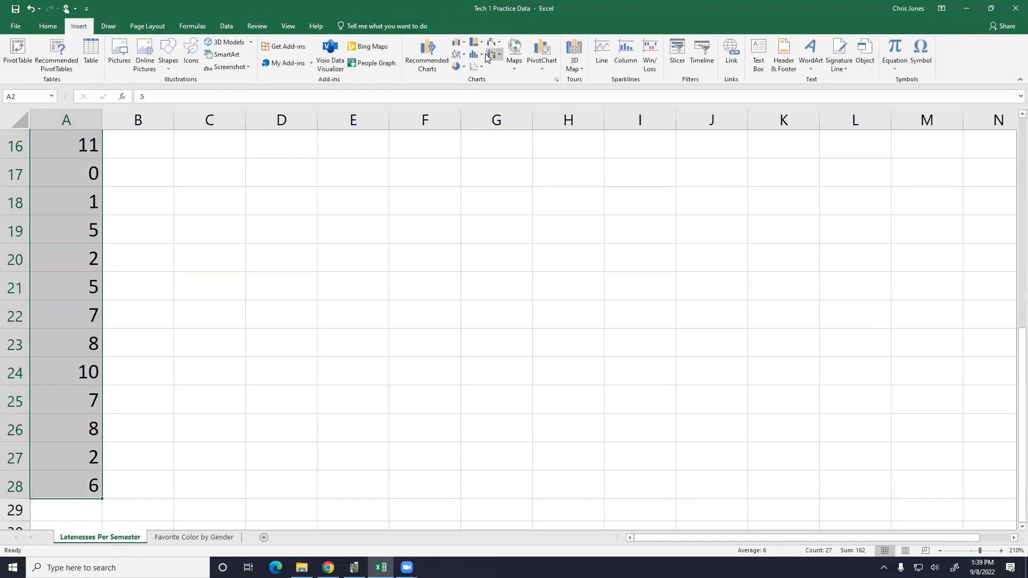
pyautogui.click(483, 54)
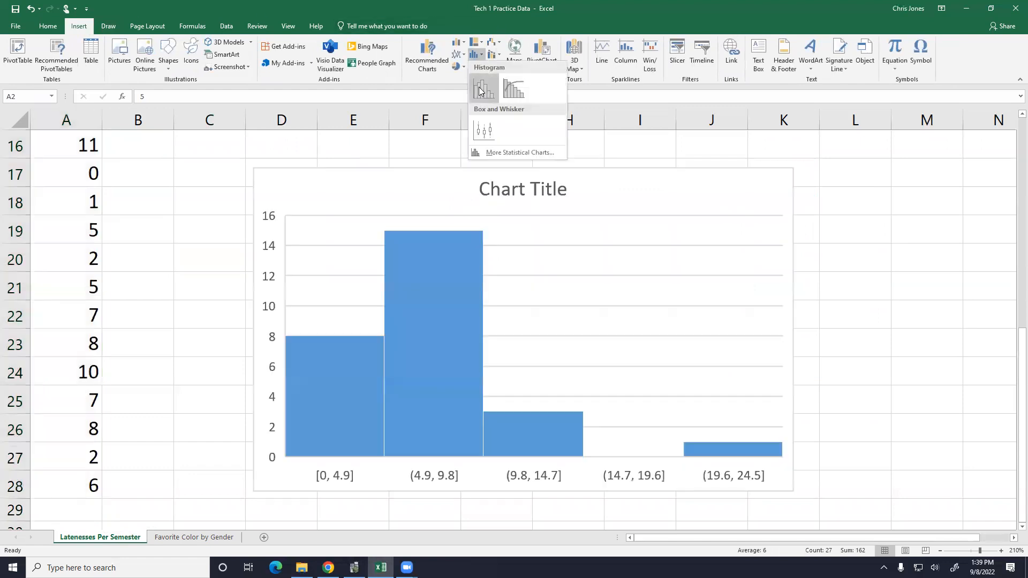
pyautogui.click(483, 132)
pyautogui.moveTo(793, 331); pyautogui.dragTo(645, 329)
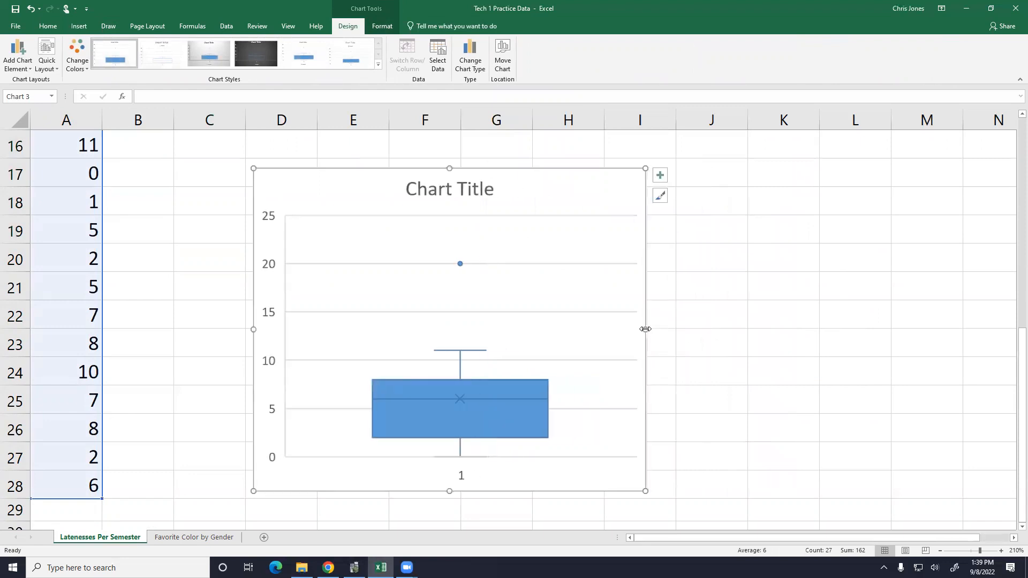
pyautogui.click(659, 175)
pyautogui.click(701, 211)
pyautogui.click(692, 214)
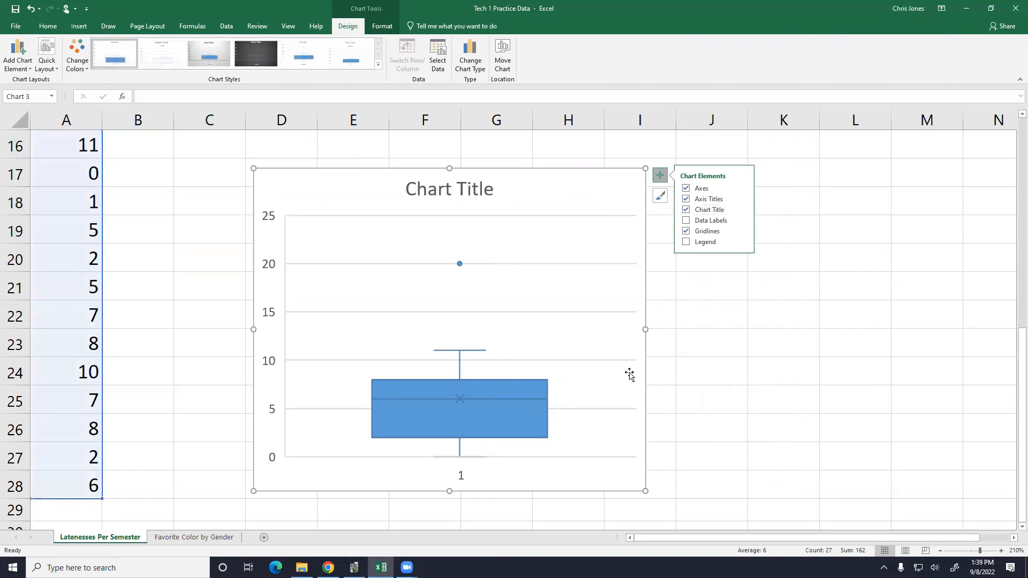
# Step: Move the box plot slightly up and to the left, and remove its horizontal category axis
pyautogui.click(461, 477)
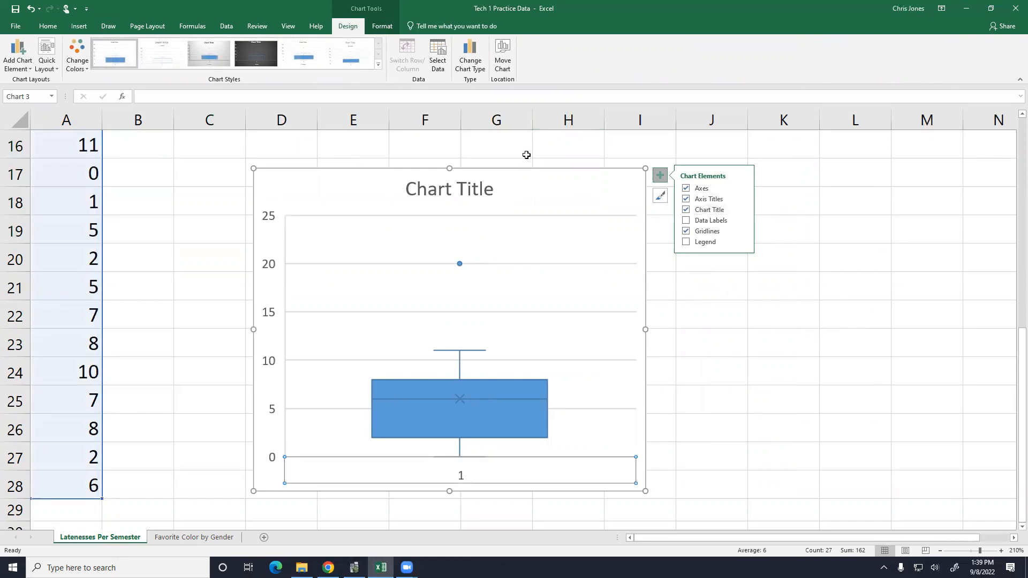
pyautogui.moveTo(525, 177); pyautogui.dragTo(503, 152)
pyautogui.click(441, 457)
pyautogui.click(473, 472)
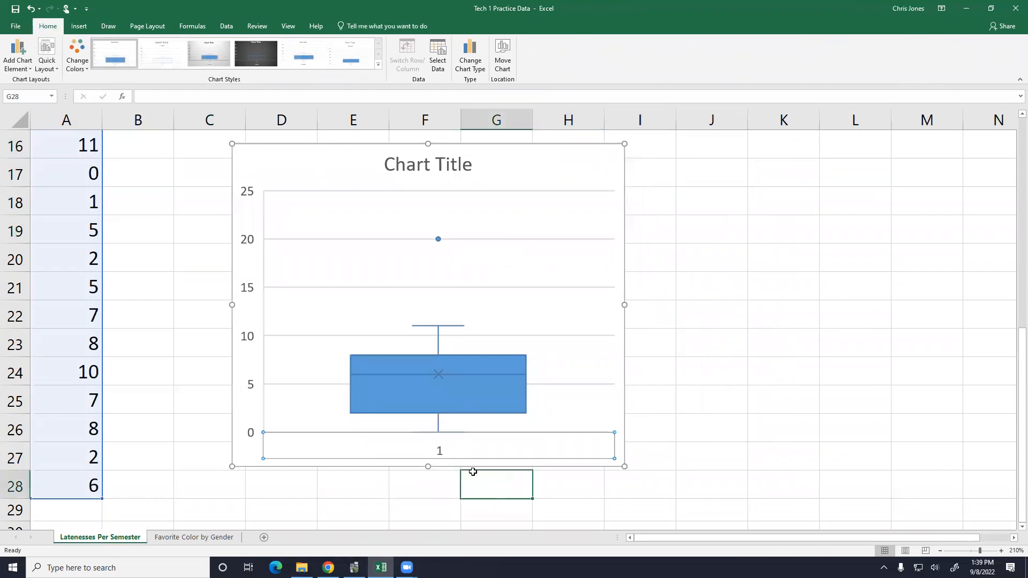
pyautogui.click(441, 451)
pyautogui.press('Delete')
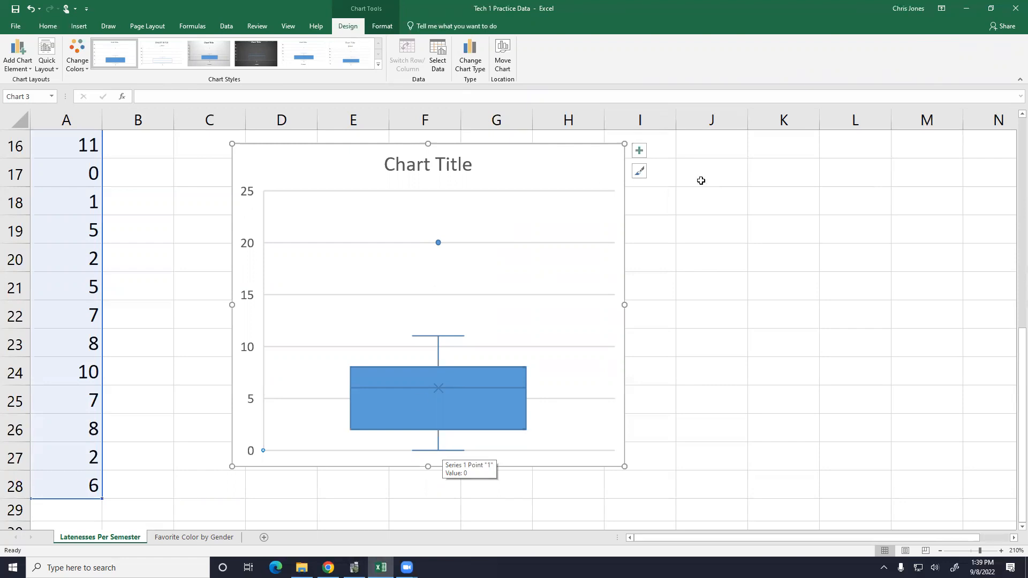
# Step: Add axis titles to the box plot and delete the horizontal one, keeping only the vertical axis title
pyautogui.click(639, 150)
pyautogui.click(665, 174)
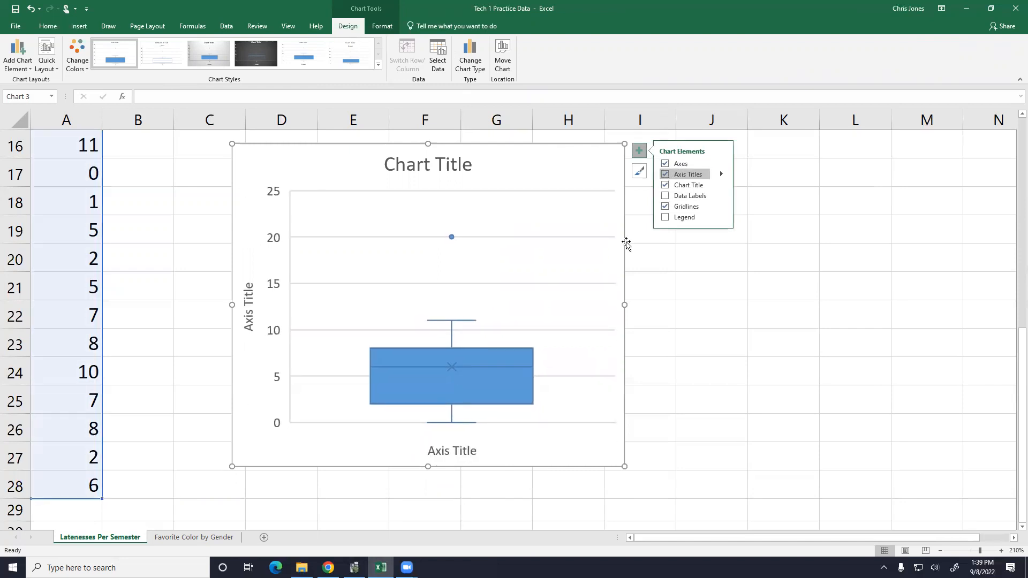
pyautogui.click(460, 451)
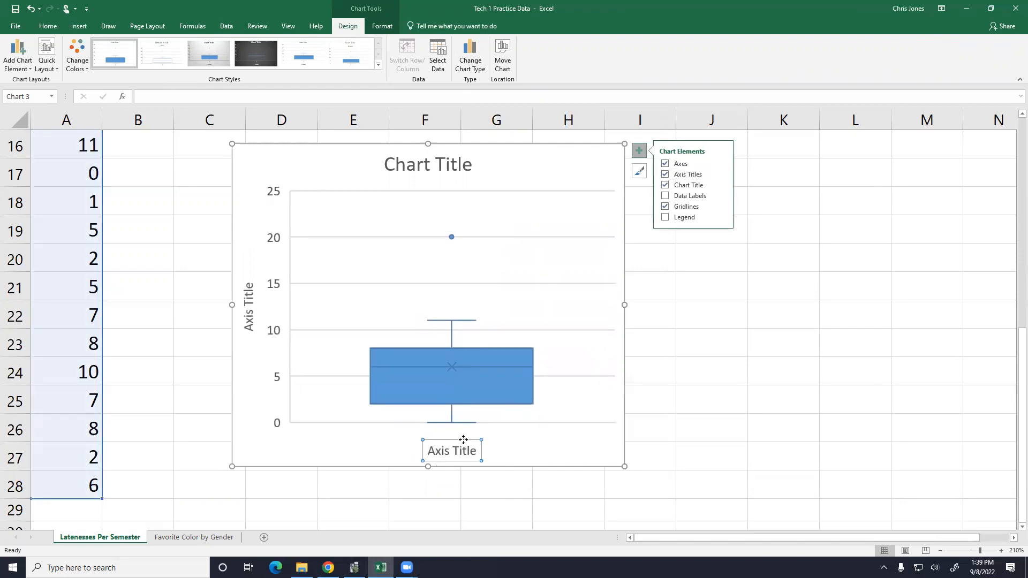
pyautogui.press('Delete')
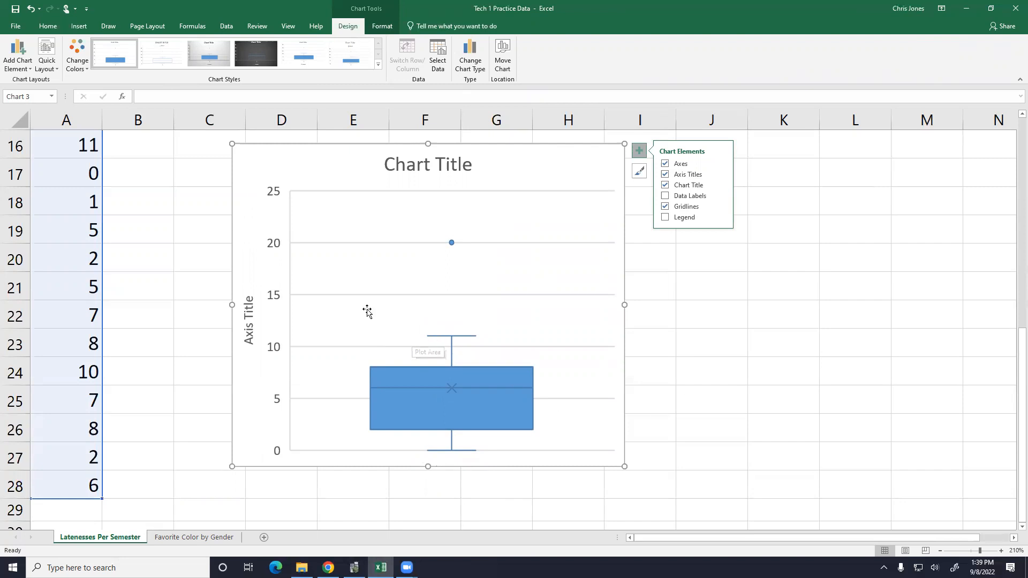
# Step: Set the box plot's vertical axis title to "# of Absences"
pyautogui.click(252, 300)
pyautogui.press('BackSpace')
pyautogui.press('BackSpace')
pyautogui.press('BackSpace')
pyautogui.press('BackSpace')
pyautogui.press('BackSpace')
pyautogui.press('BackSpace')
pyautogui.press('BackSpace')
pyautogui.press('BackSpace')
pyautogui.press('BackSpace')
pyautogui.press('BackSpace')
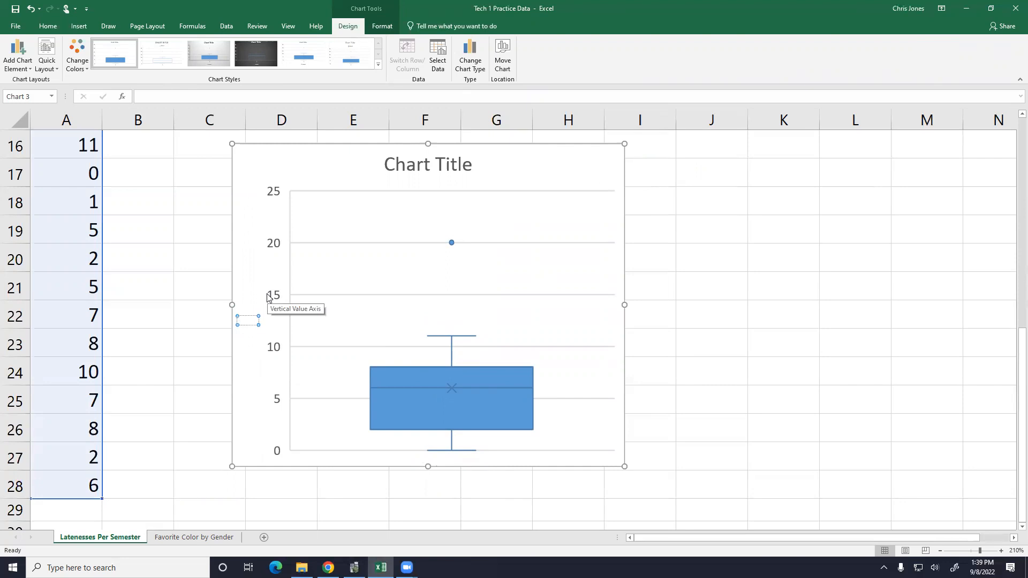
pyautogui.write('#')
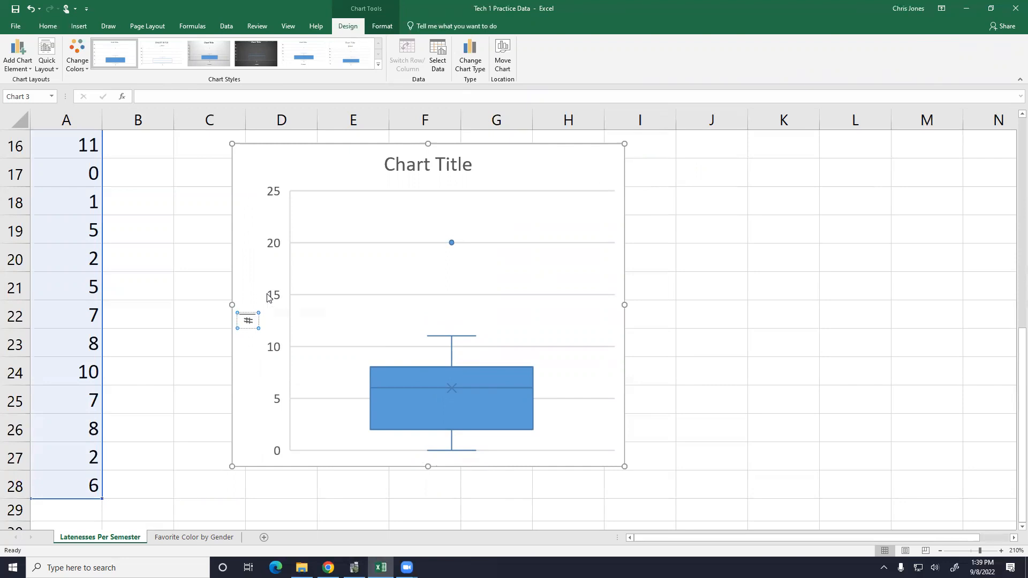
pyautogui.write(' of Absences')
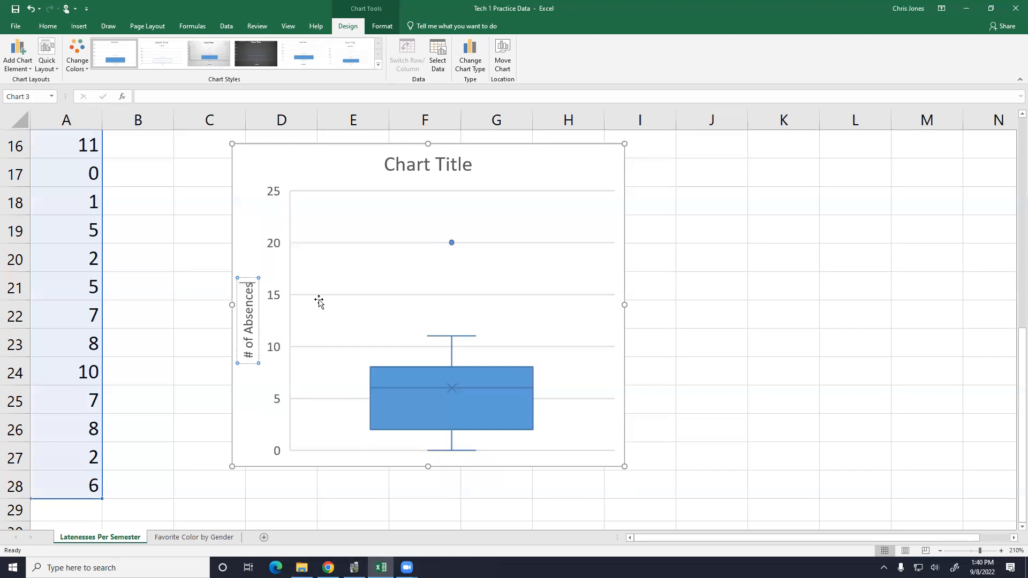
# Step: Set the box plot's chart title to "# of STEM Absences"
pyautogui.click(385, 165)
pyautogui.moveTo(385, 164); pyautogui.dragTo(487, 163)
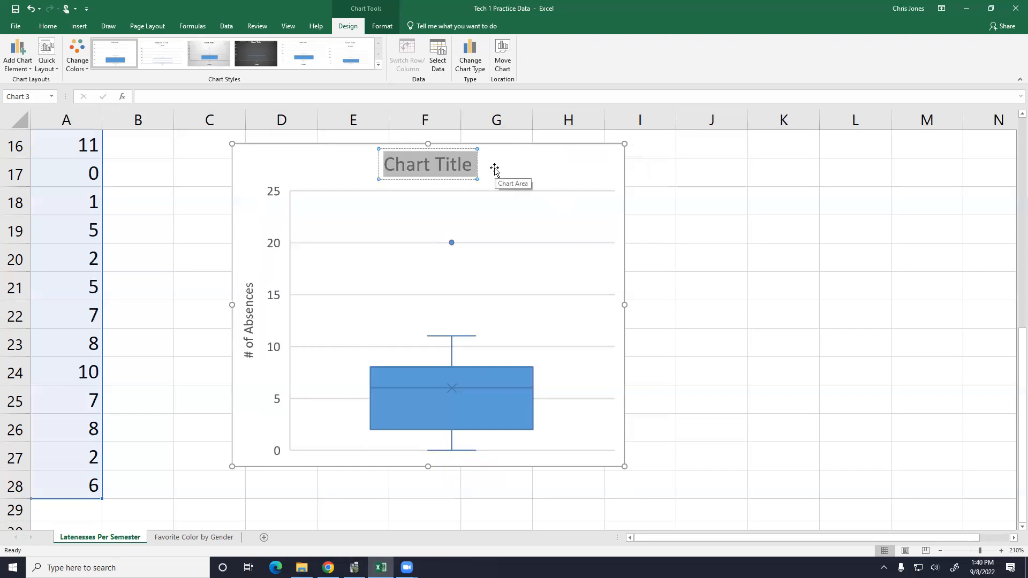
pyautogui.write('# of STEM Absences')
pyautogui.click(1006, 199)
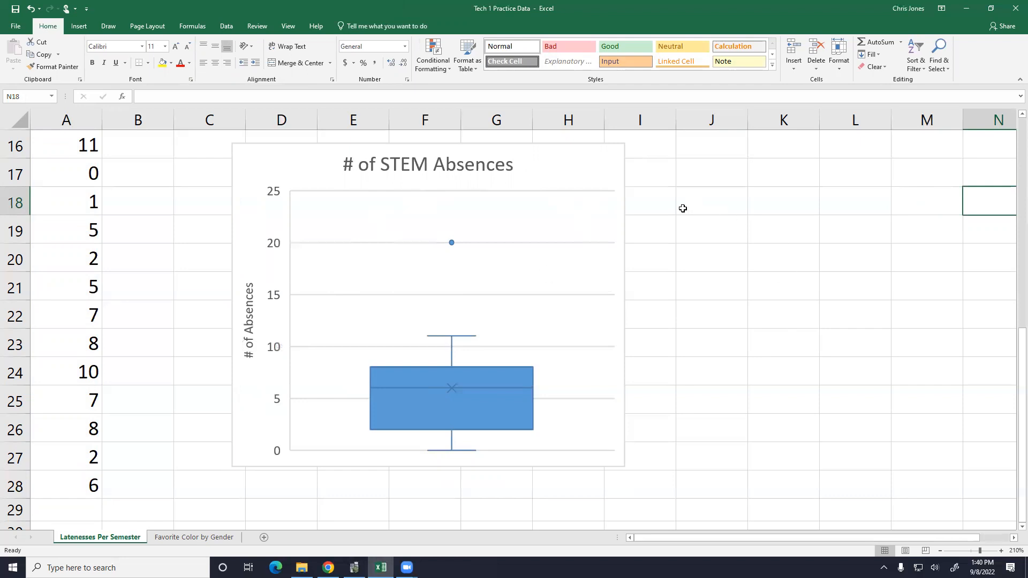
# Step: Delete the titled box plot from the sheet
pyautogui.click(605, 170)
pyautogui.press('Delete')
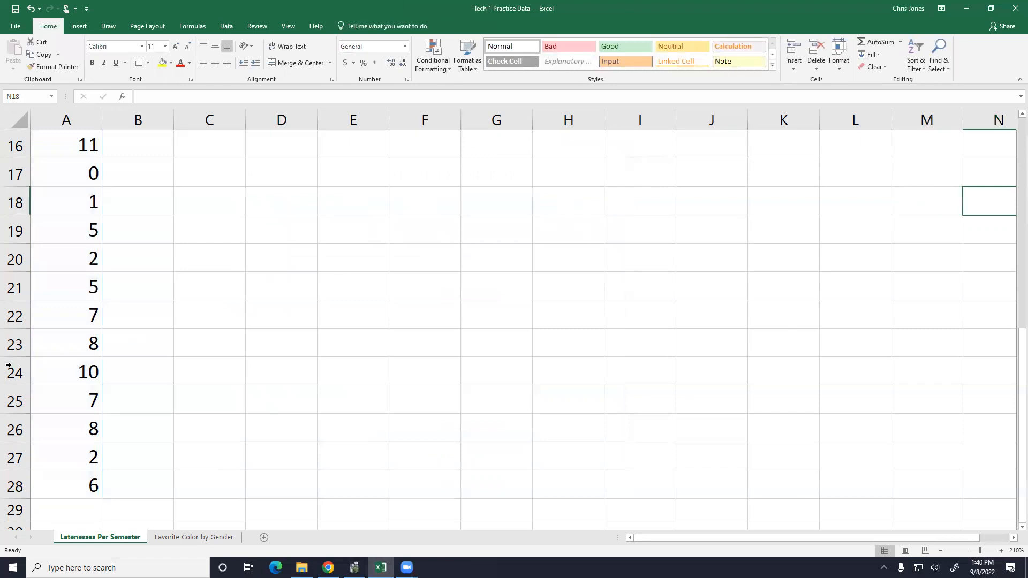
# Step: Insert another box and whisker chart from the STEM data in A2:A28
pyautogui.scroll(5, 13, 353)
pyautogui.click(80, 172)
pyautogui.moveTo(80, 171); pyautogui.dragTo(66, 484)
pyautogui.click(77, 26)
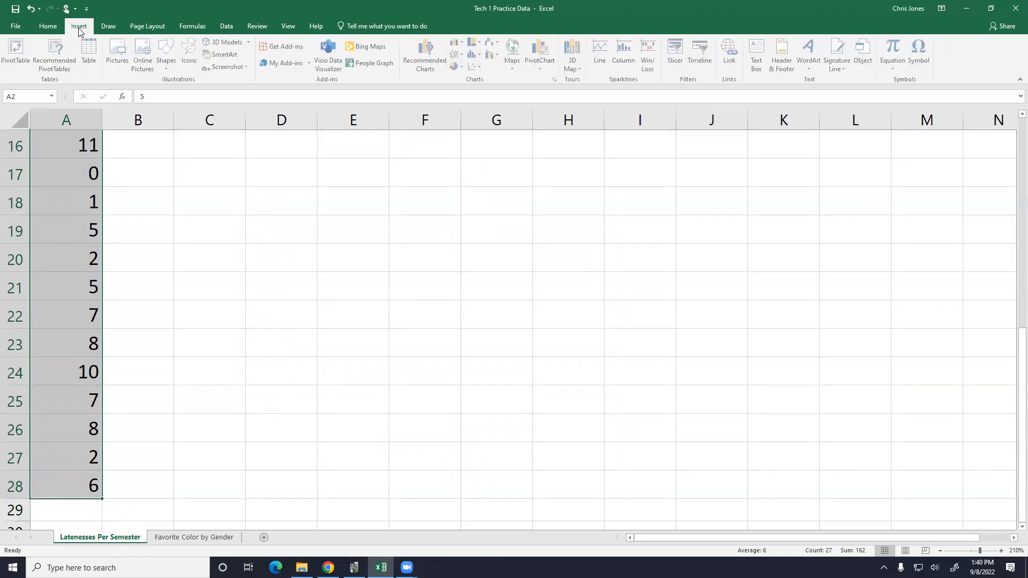
pyautogui.click(476, 55)
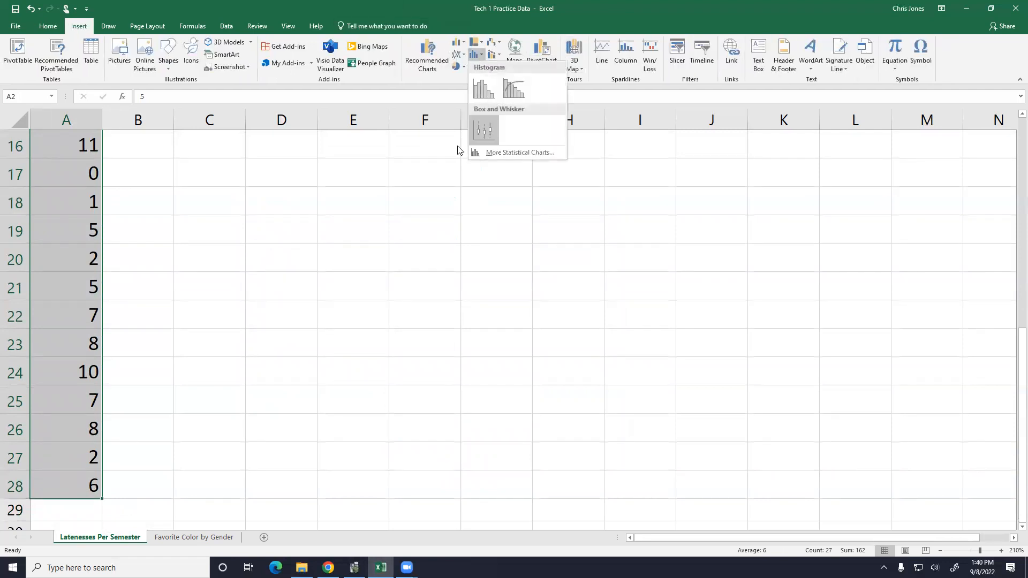
pyautogui.click(483, 130)
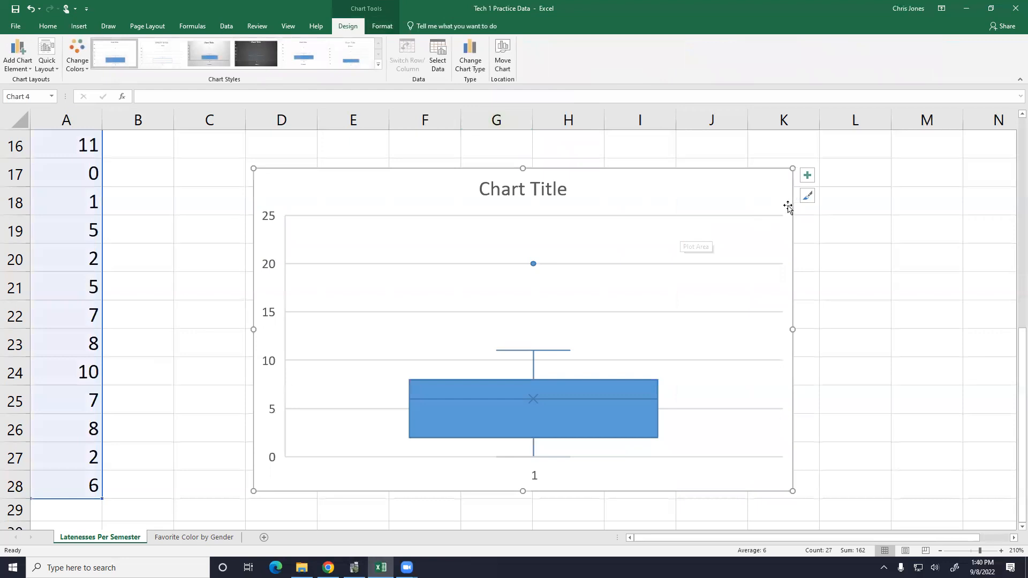
# Step: Add axis titles to the new box plot and try to delete the horizontal one
pyautogui.click(807, 175)
pyautogui.click(833, 199)
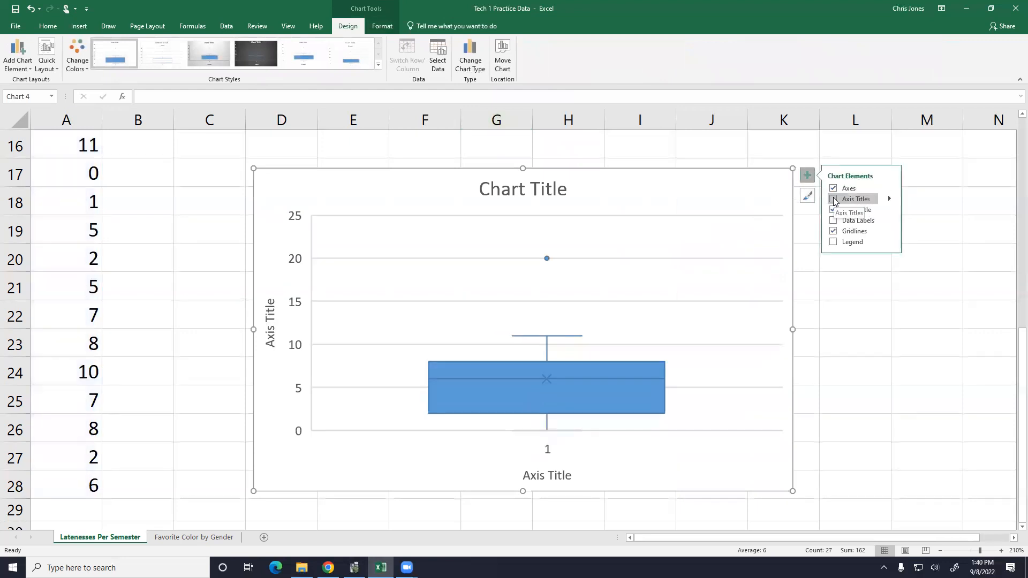
pyautogui.click(552, 472)
pyautogui.click(553, 471)
pyautogui.press('Delete')
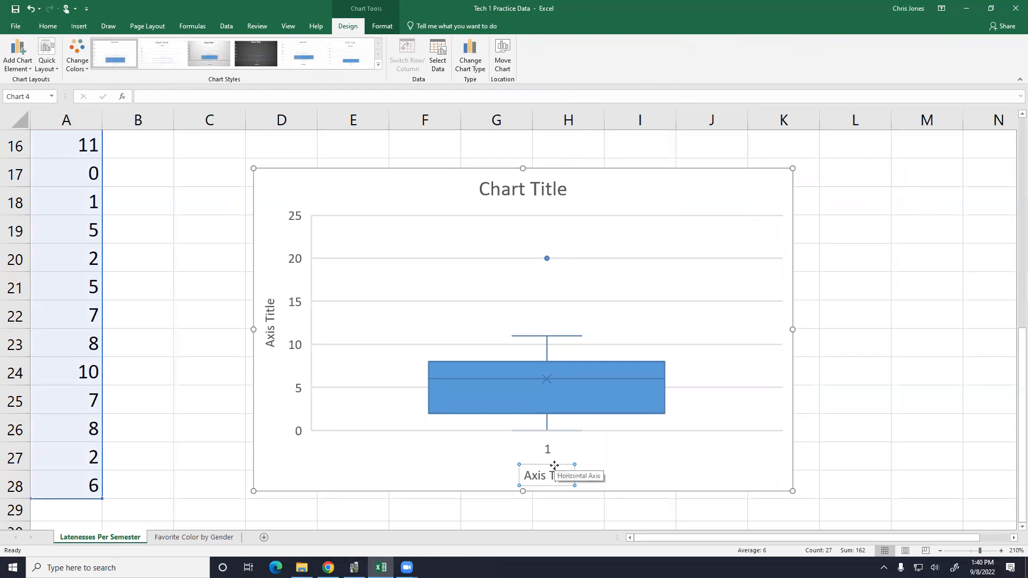
pyautogui.scroll(1, 589, 487)
pyautogui.scroll(-4, 551, 347)
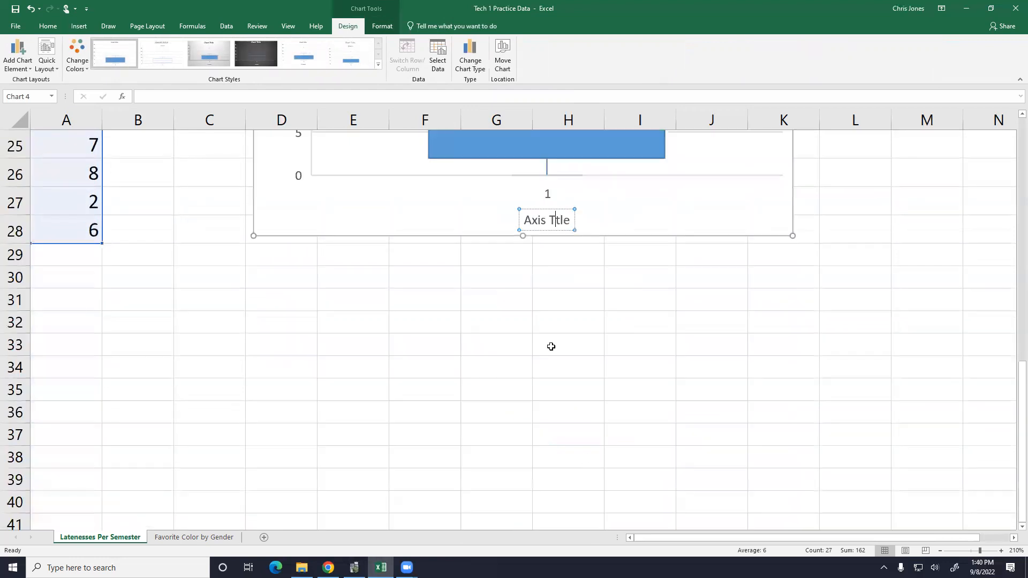
# Step: Try to remove the horizontal axis title by deleting its text, and undo the last deletion
pyautogui.click(541, 214)
pyautogui.press('Delete')
pyautogui.press('Delete')
pyautogui.press('BackSpace')
pyautogui.press('Delete')
pyautogui.click(581, 211)
pyautogui.click(559, 219)
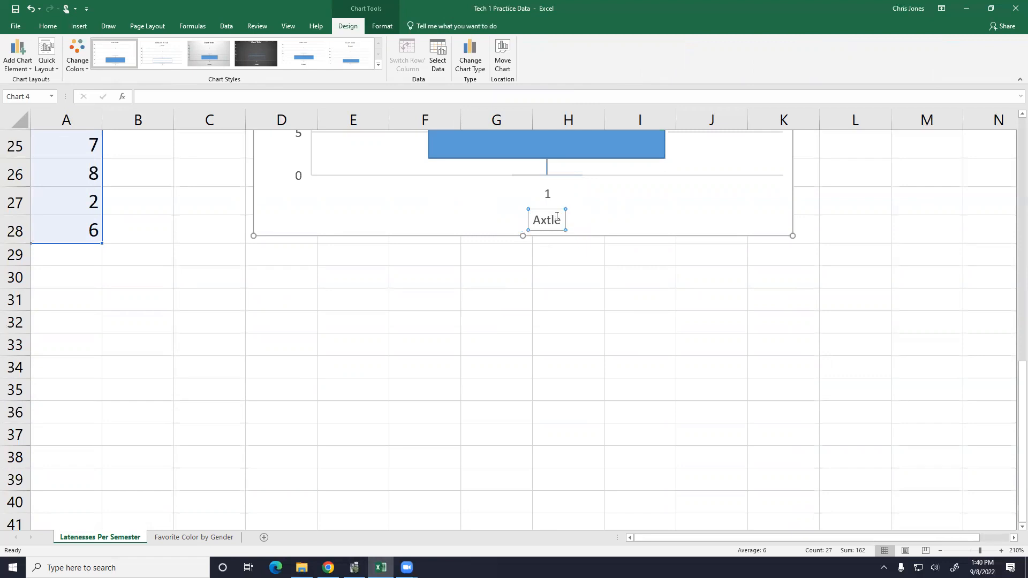
pyautogui.press('Delete')
pyautogui.hotkey('ctrl', 'z')
pyautogui.scroll(-2, 668, 246)
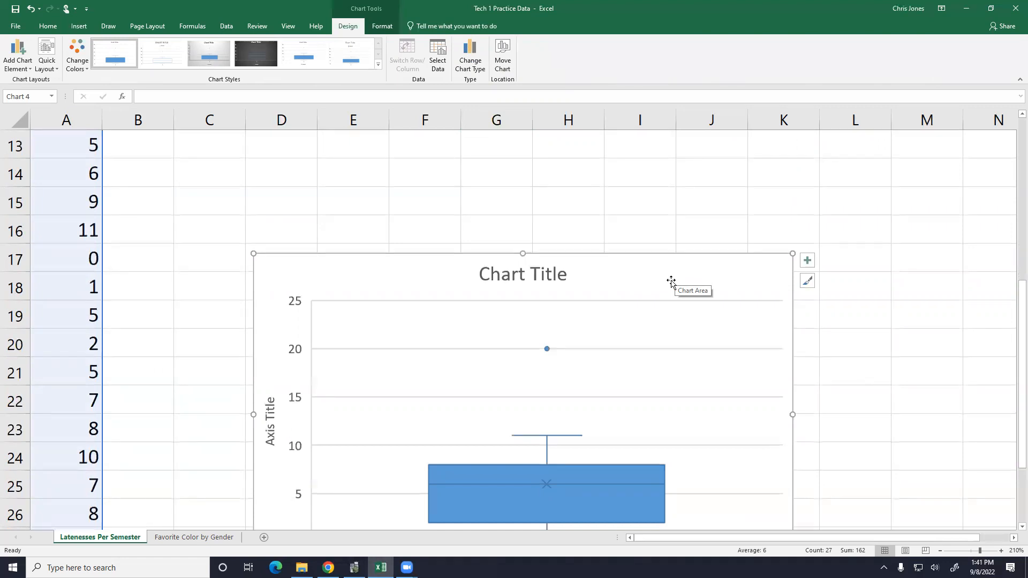
# Step: Delete the untitled box plot from the sheet
pyautogui.press('Delete')
pyautogui.scroll(4, 642, 225)
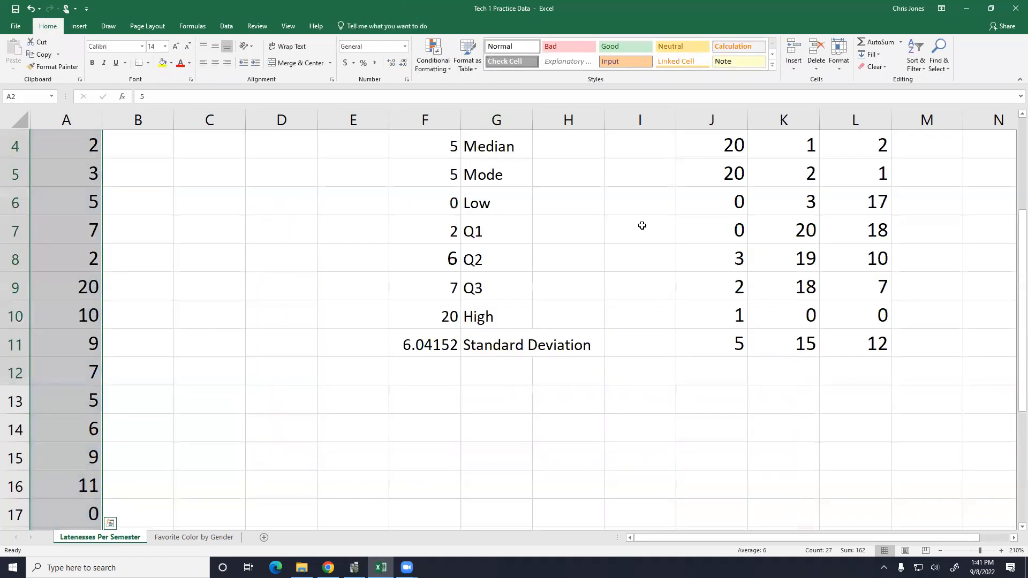
pyautogui.scroll(-2, 153, 247)
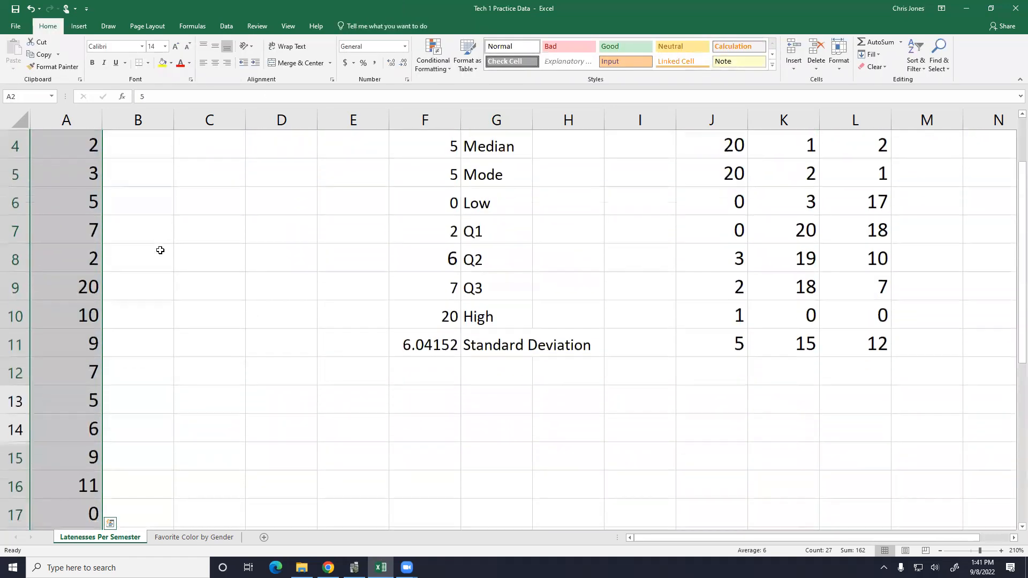
# Step: Move the STEM values in A11:A28 to column B, starting at B2
pyautogui.moveTo(81, 261); pyautogui.dragTo(83, 457)
pyautogui.hotkey('ctrl', 'x')
pyautogui.scroll(5, 86, 447)
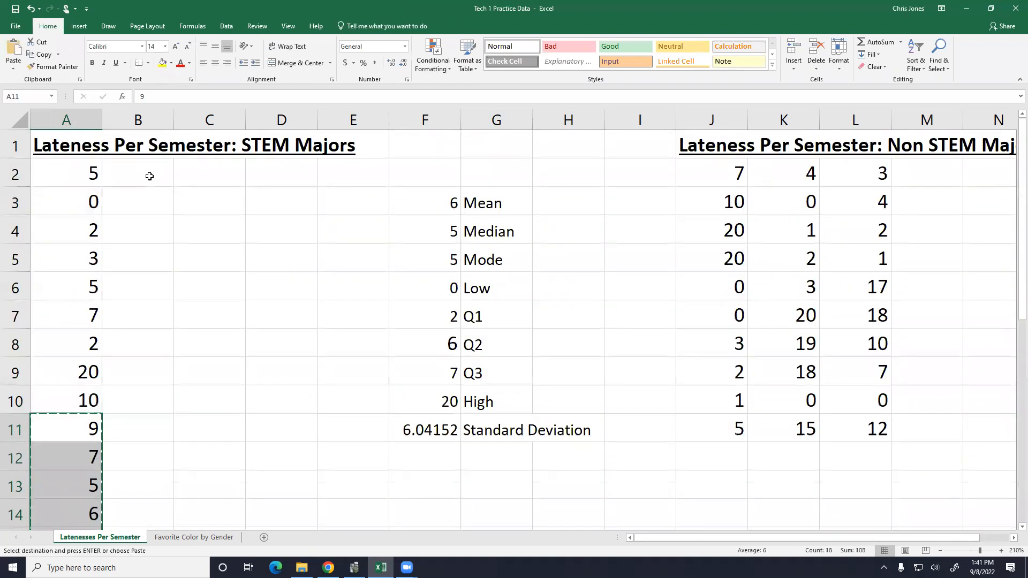
pyautogui.click(147, 171)
pyautogui.hotkey('ctrl', 'v')
# Step: Move the STEM values in B11:B19 to column C, starting at C2
pyautogui.moveTo(160, 425); pyautogui.dragTo(165, 484)
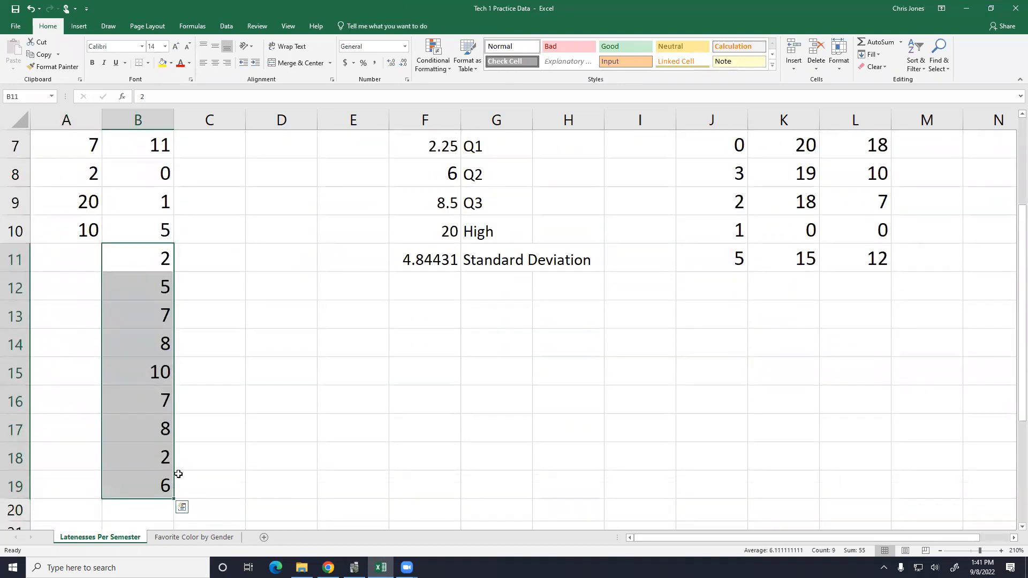
pyautogui.hotkey('ctrl', 'x')
pyautogui.scroll(2, 229, 339)
pyautogui.click(217, 183)
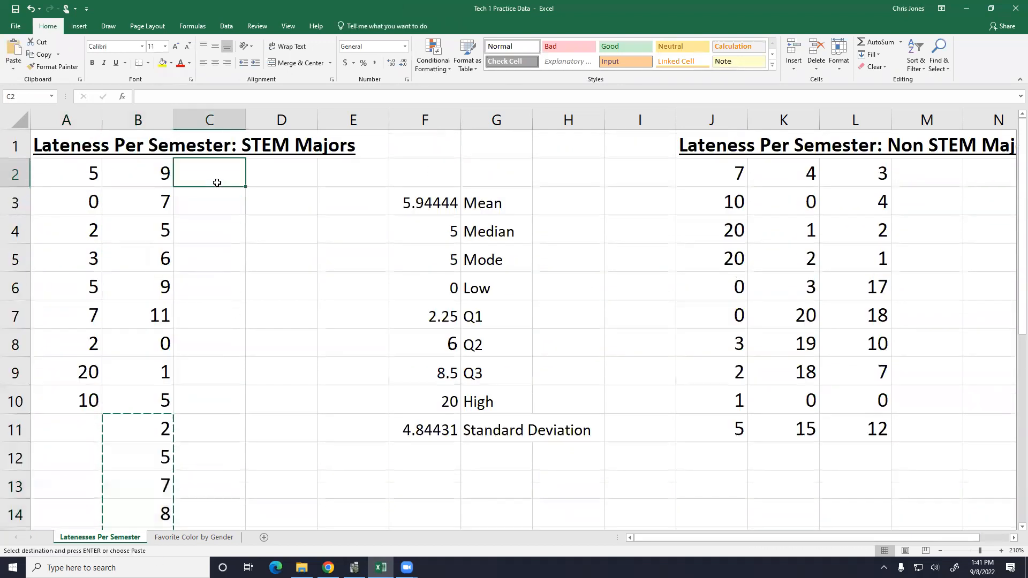
pyautogui.hotkey('ctrl', 'v')
# Step: Clear the summary statistics and the Non STEM data, including the Non STEM heading in J1
pyautogui.moveTo(353, 172); pyautogui.dragTo(874, 449)
pyautogui.press('Delete')
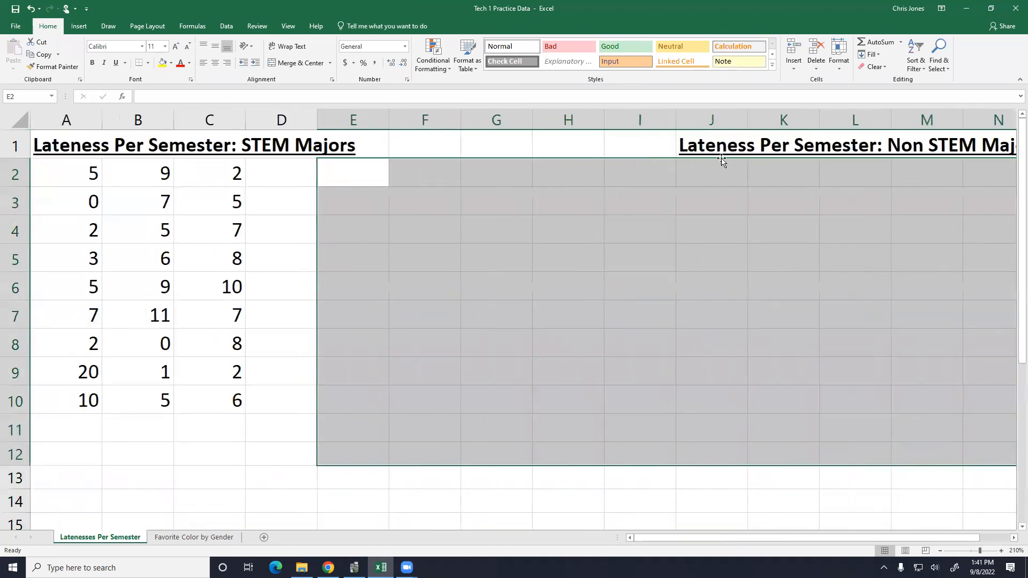
pyautogui.click(697, 145)
pyautogui.press('Delete')
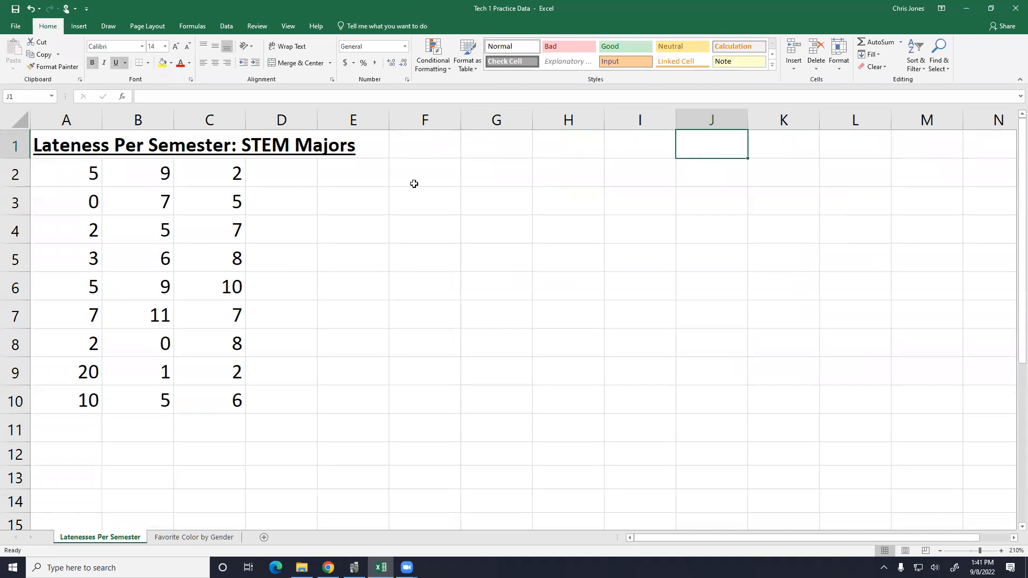
# Step: Label F3 "C" and calculate the number of classes in G3 with =1+3.3*log(27)
pyautogui.click(396, 205)
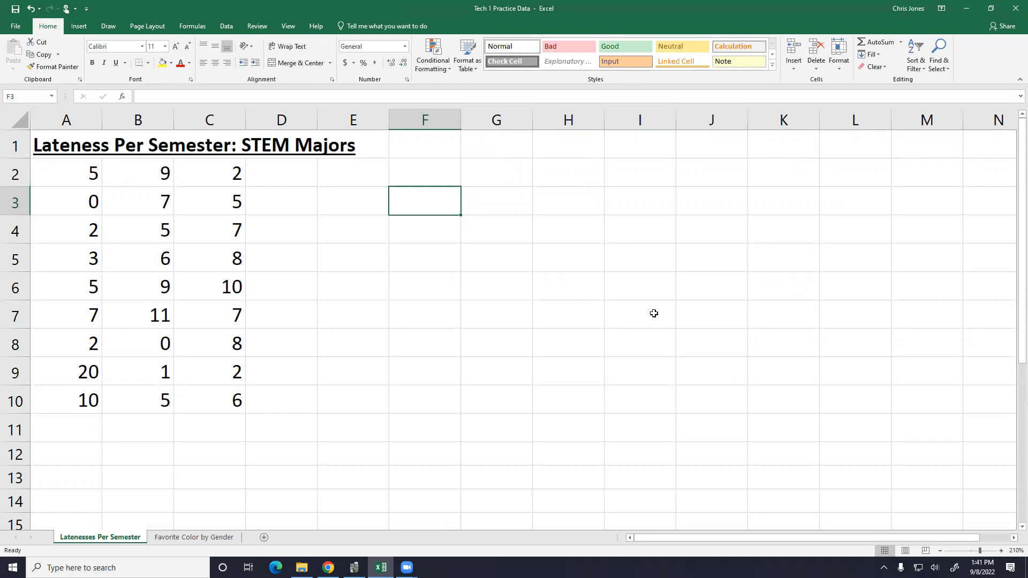
pyautogui.write('=')
pyautogui.press('Escape')
pyautogui.write('C')
pyautogui.press('Tab')
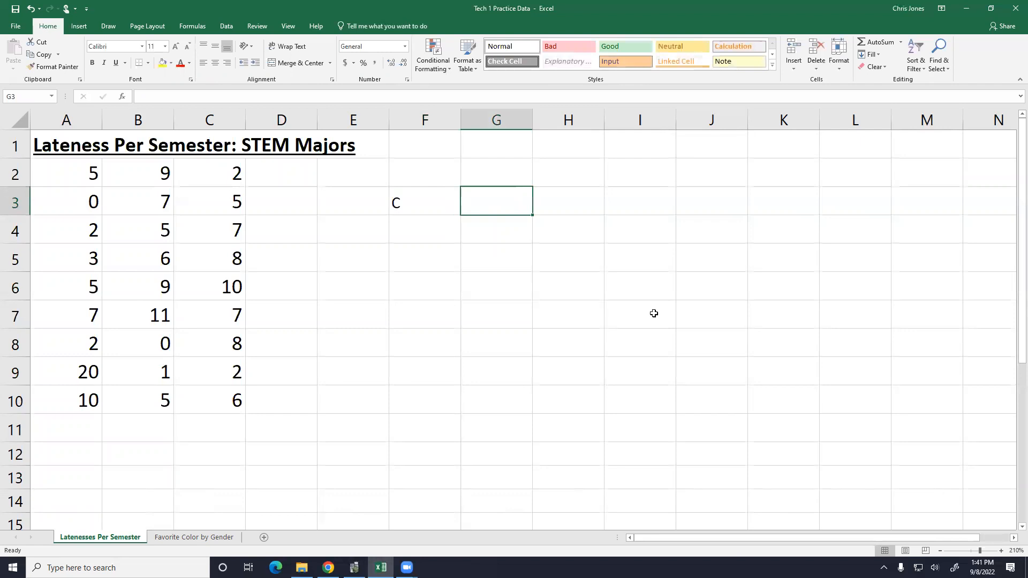
pyautogui.write('=1+')
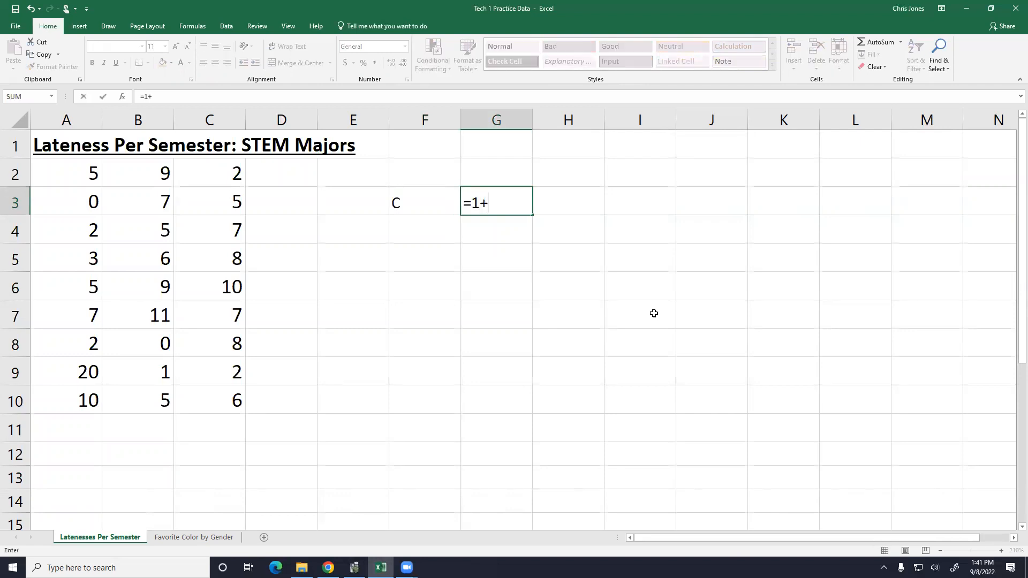
pyautogui.write('3.3*log(')
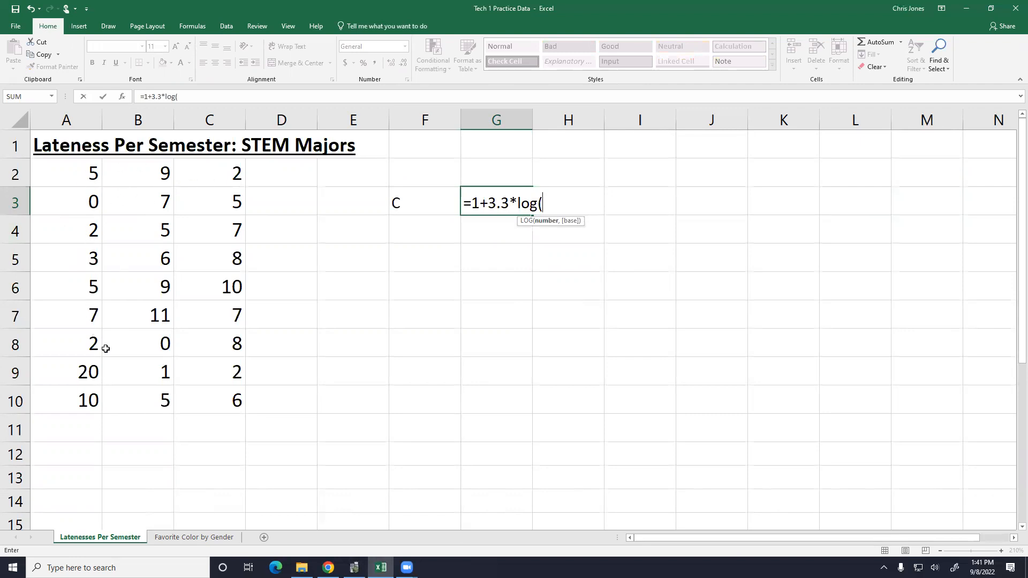
pyautogui.write('27)')
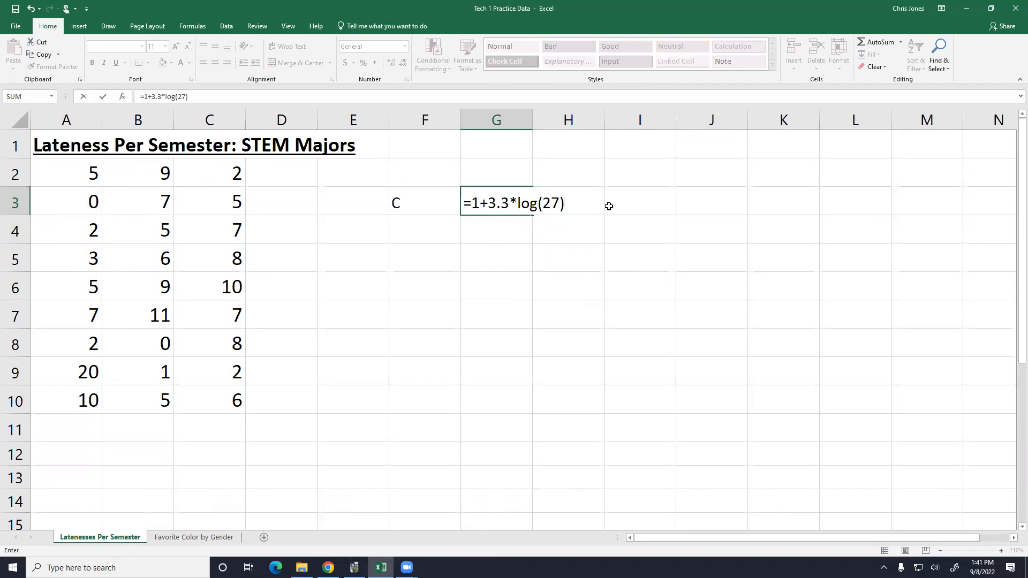
pyautogui.press('Return')
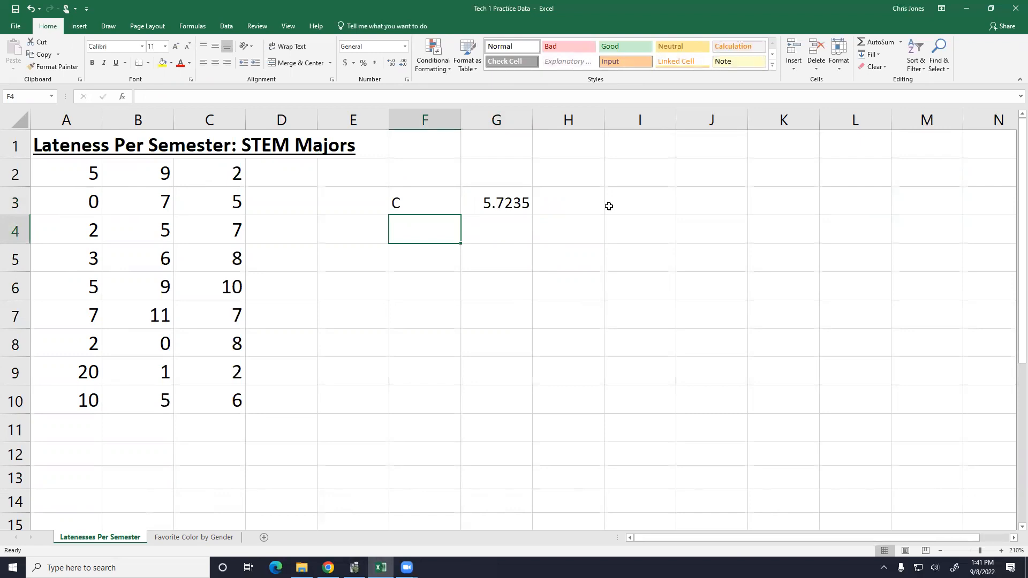
# Step: Label F4 "Width" and calculate the class width in G4 with =(20-0)/5.7235
pyautogui.write('Width')
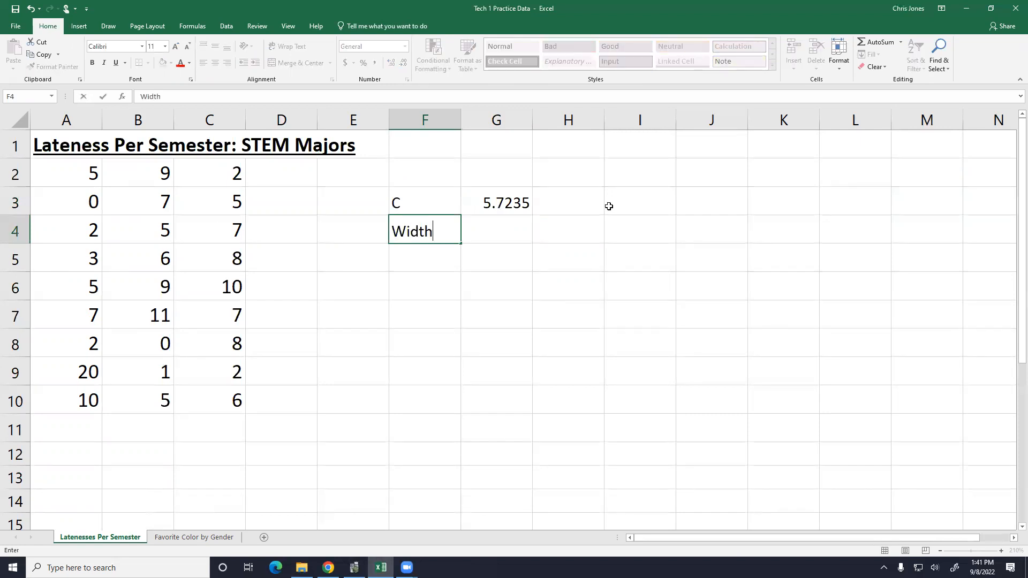
pyautogui.press('Tab')
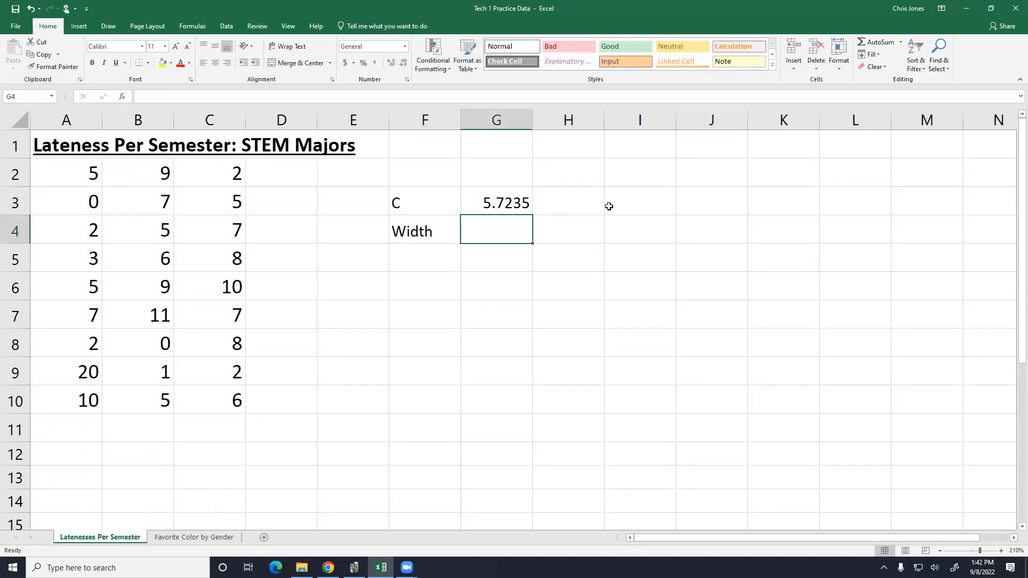
pyautogui.write('(')
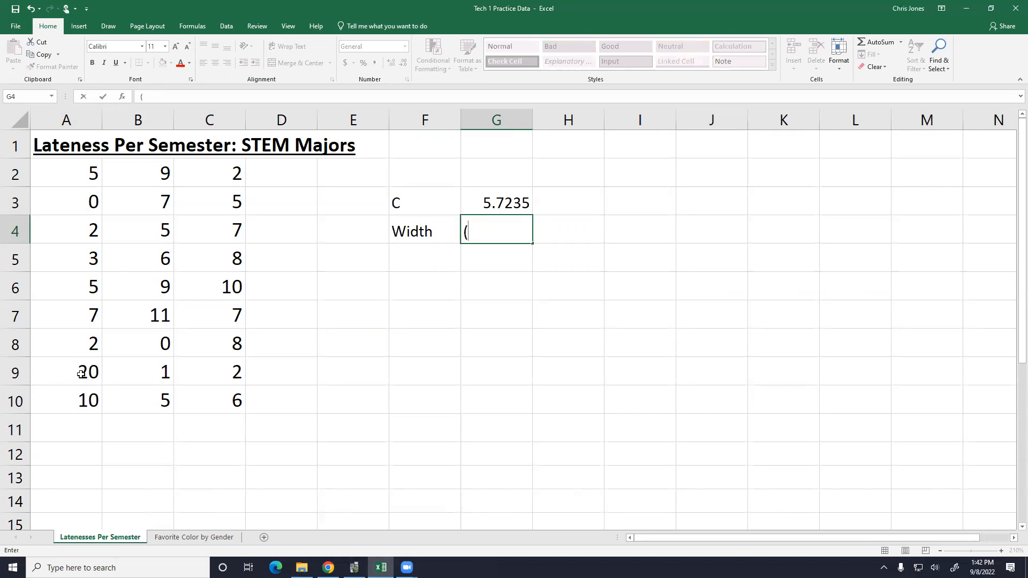
pyautogui.write('20-0)/5.7235')
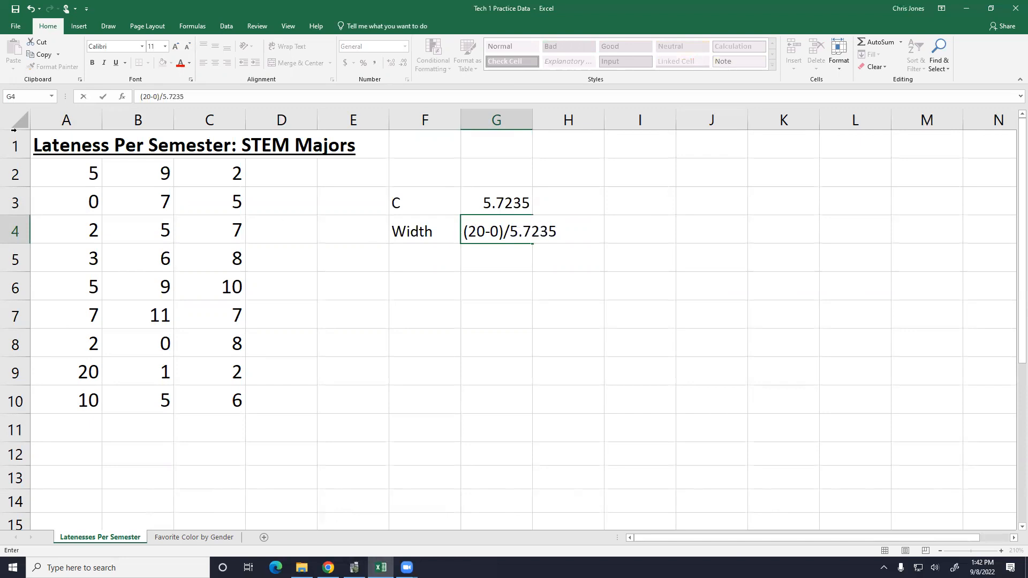
pyautogui.click(141, 96)
pyautogui.write('=')
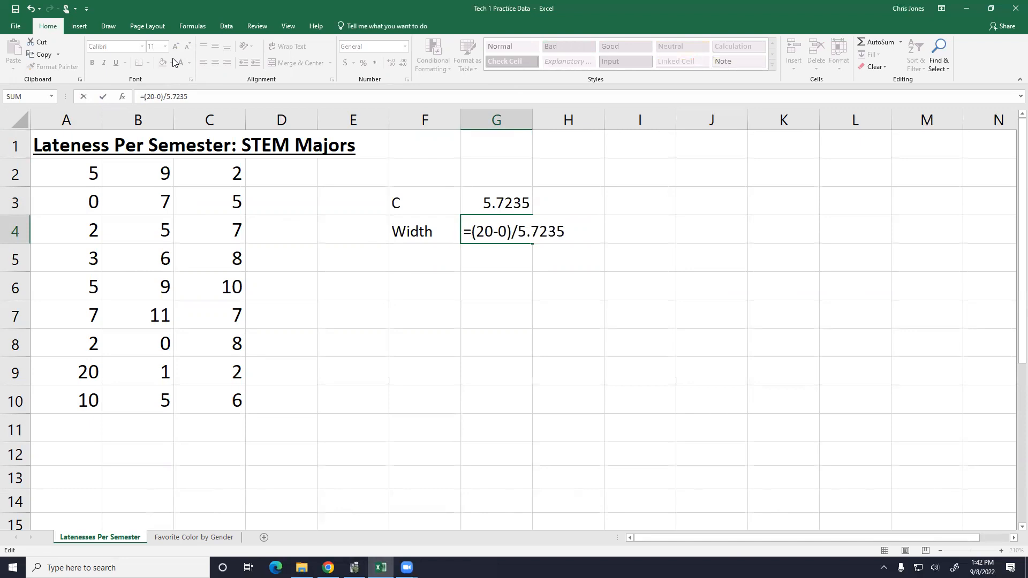
pyautogui.press('Return')
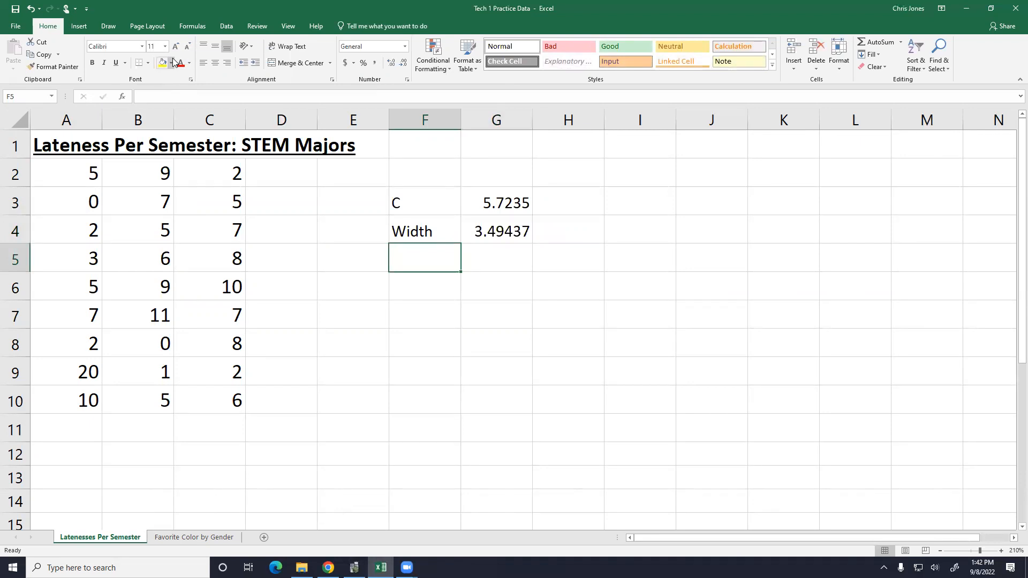
# Step: Enter the rounded class width 3 in H4, beside the calculated width
pyautogui.press('Up')
pyautogui.press('Right')
pyautogui.press('Right')
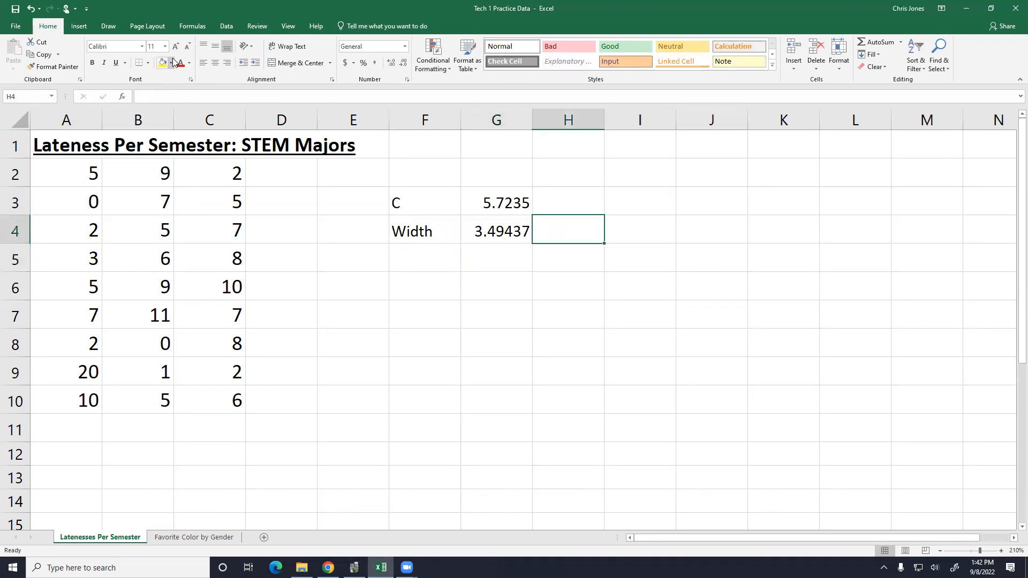
pyautogui.write('3')
pyautogui.press('Return')
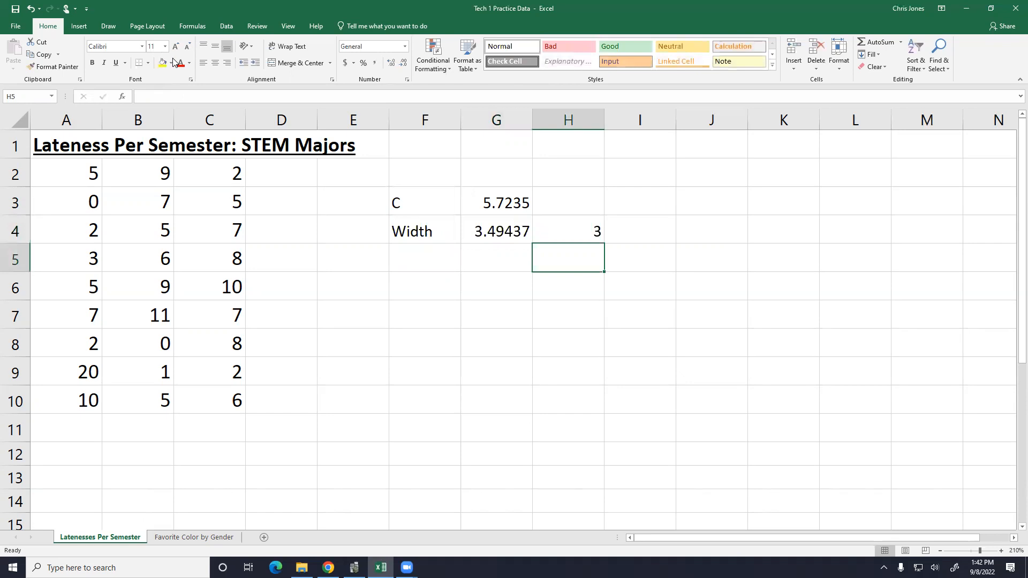
# Step: Enter the first class interval, 0-2, in F6
pyautogui.press('Down')
pyautogui.press('Left')
pyautogui.press('Left')
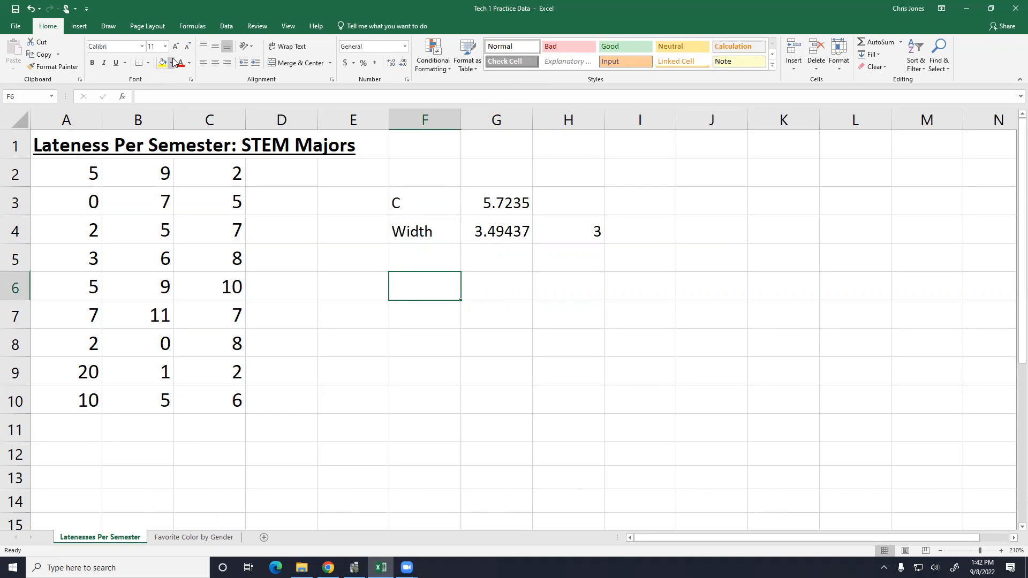
pyautogui.write('0-2')
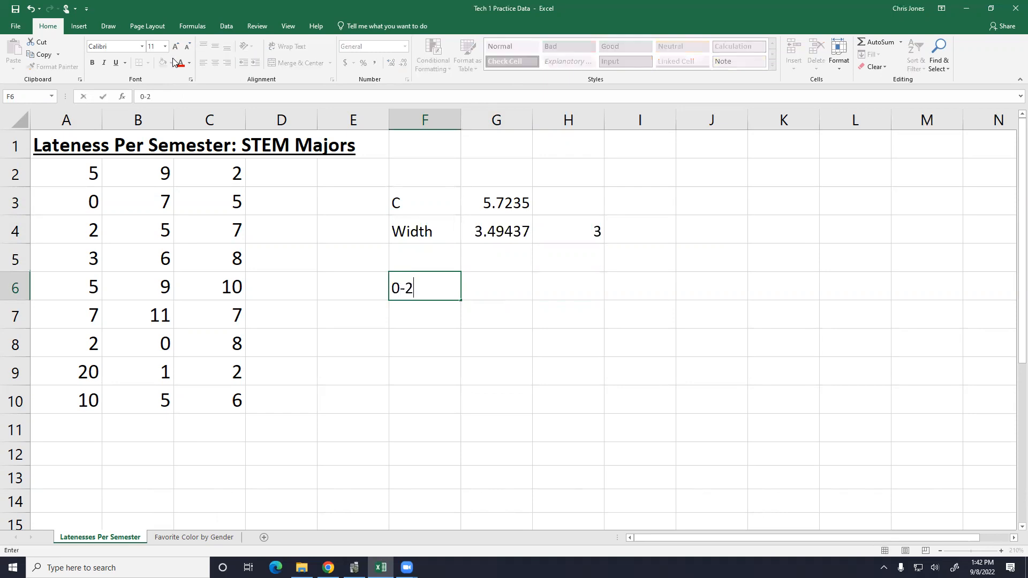
pyautogui.press('Return')
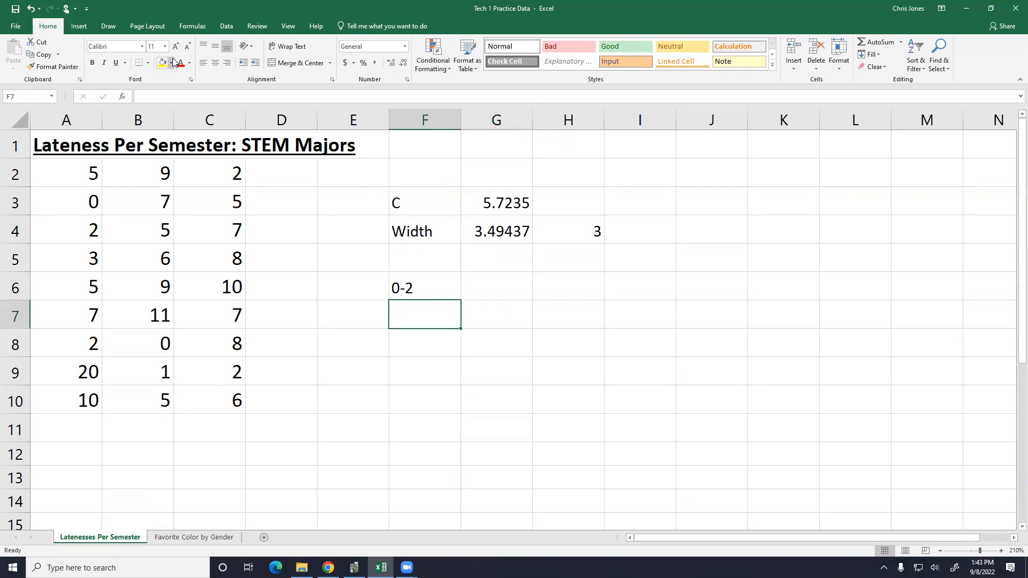
# Step: Try to enter the second class interval, 3-5, in F7
pyautogui.write('3')
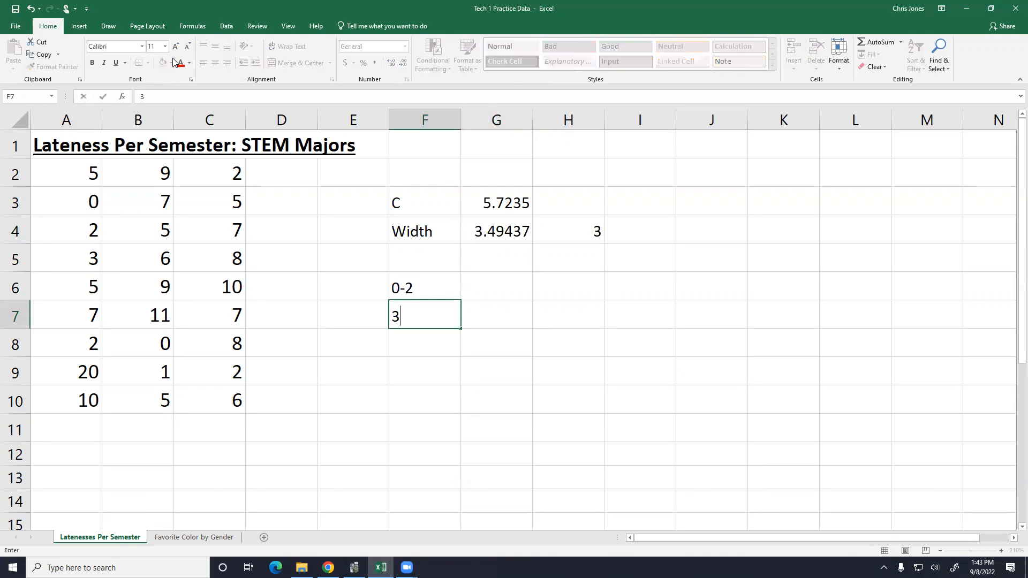
pyautogui.write('-5')
pyautogui.press('Return')
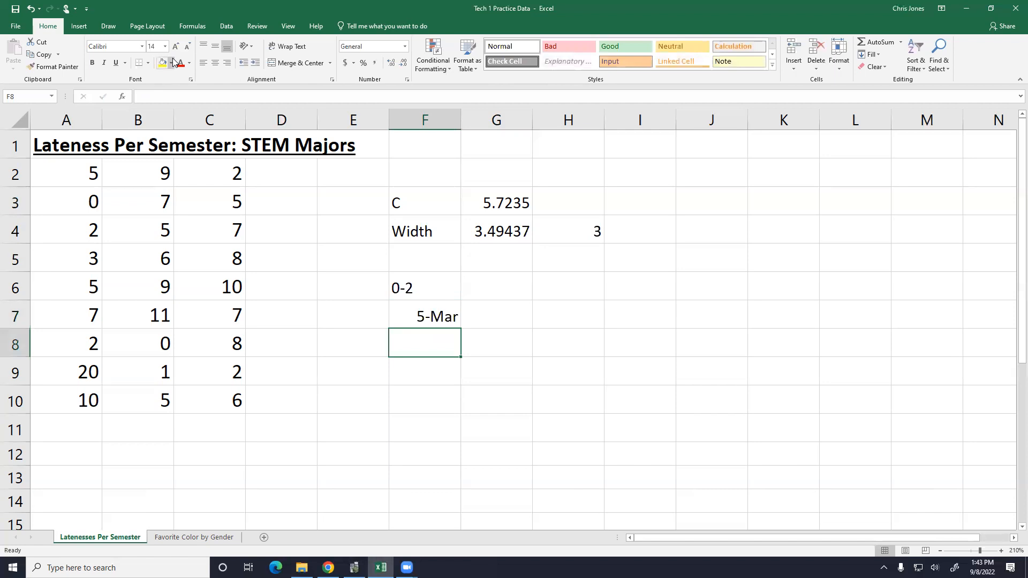
pyautogui.press('Up')
pyautogui.press('Up')
pyautogui.press('Down')
pyautogui.write('3-')
pyautogui.write('5')
pyautogui.press('Return')
pyautogui.press('Up')
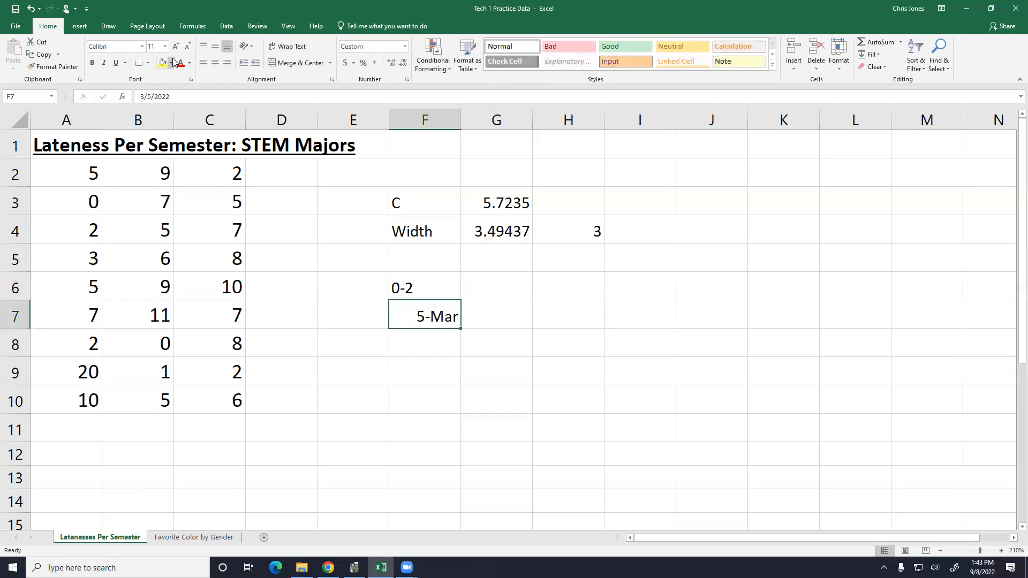
# Step: Try setting the number format of the class interval cells F6:F14 to General
pyautogui.click(626, 270)
pyautogui.moveTo(446, 281); pyautogui.dragTo(429, 500)
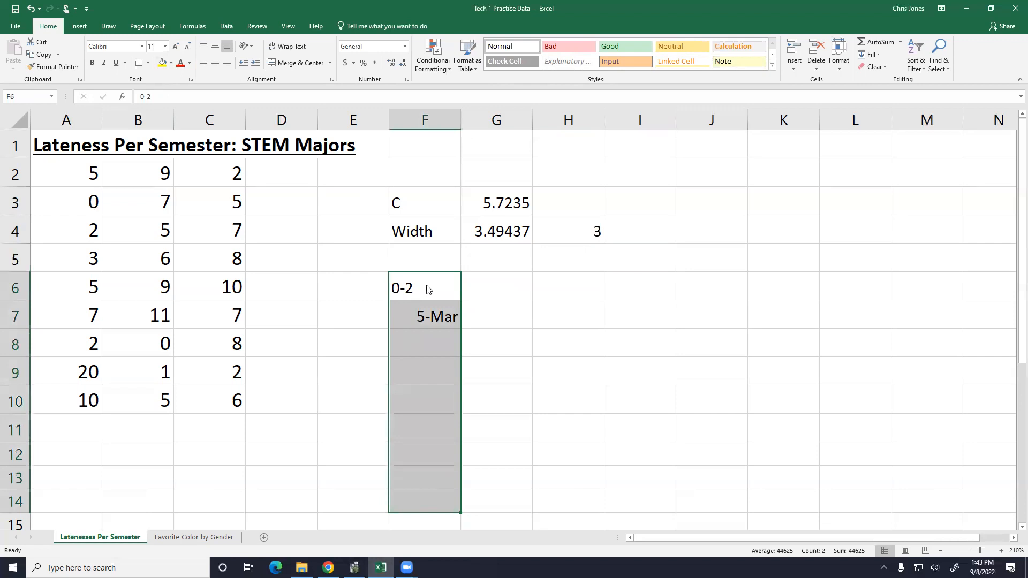
pyautogui.rightClick(428, 290)
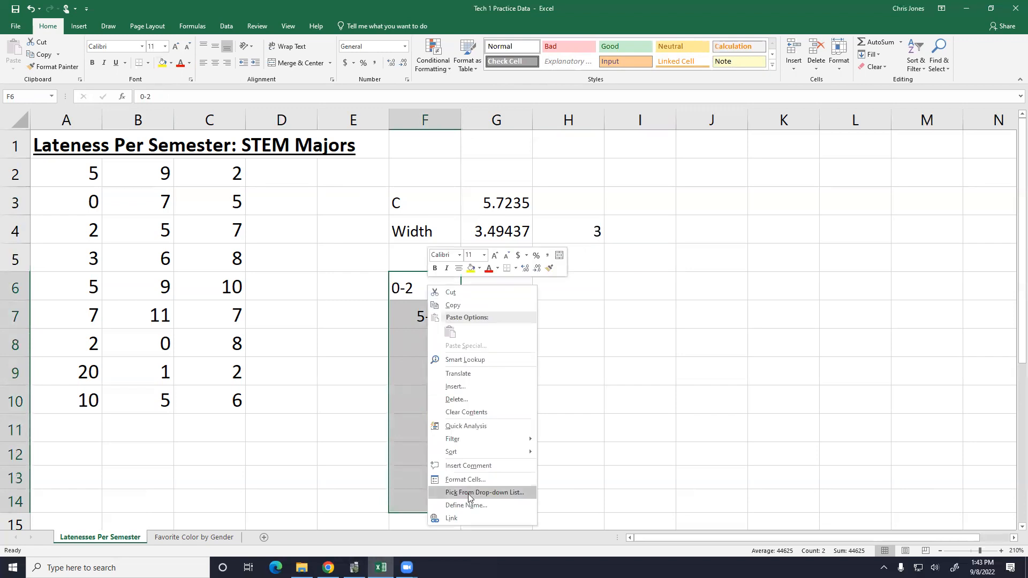
pyautogui.click(467, 480)
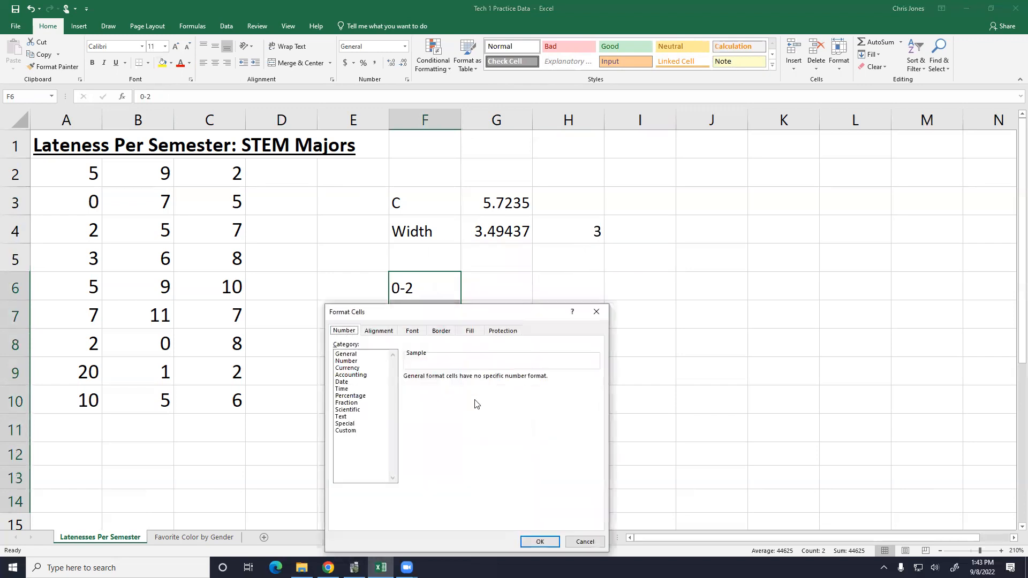
pyautogui.click(358, 355)
pyautogui.click(540, 541)
# Step: Retry entering the interval 3-5 in F7 in place of the converted date
pyautogui.click(432, 316)
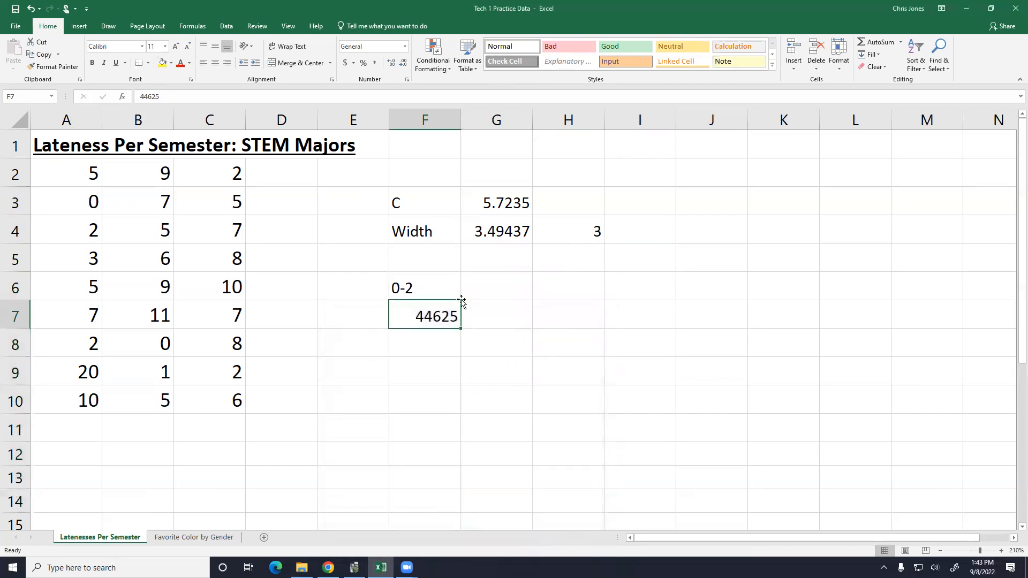
pyautogui.write('0-3')
pyautogui.press('BackSpace')
pyautogui.press('BackSpace')
pyautogui.press('BackSpace')
pyautogui.write('3-5')
pyautogui.press('Return')
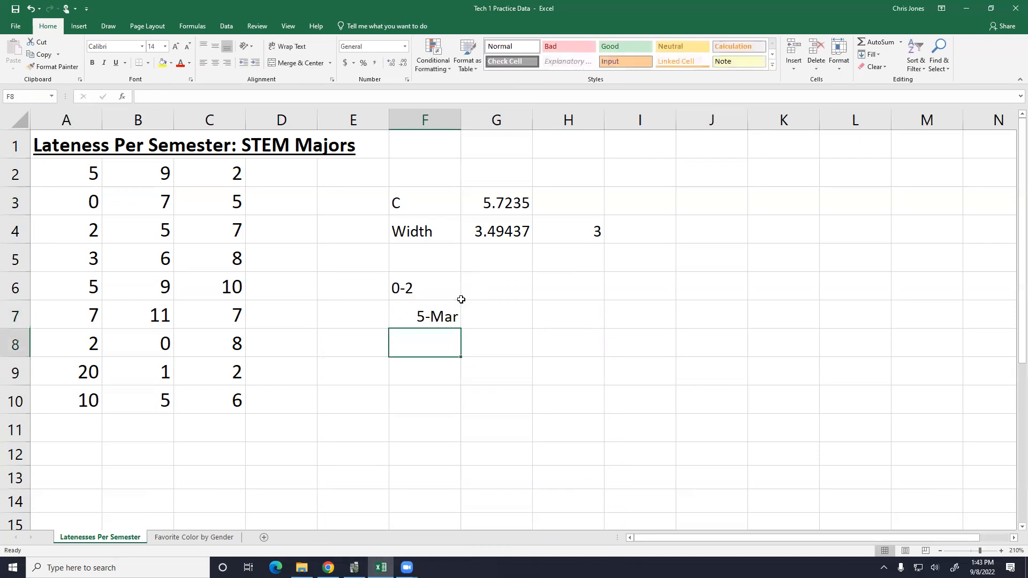
# Step: Format the class interval cells F6:F14 as Text
pyautogui.press('Up')
pyautogui.press('Up')
pyautogui.hotkey('shift', 'Down')
pyautogui.hotkey('shift', 'Down')
pyautogui.hotkey('shift', 'Down')
pyautogui.hotkey('shift', 'Down')
pyautogui.hotkey('shift', 'Down')
pyautogui.hotkey('shift', 'Down')
pyautogui.hotkey('shift', 'Down')
pyautogui.hotkey('shift', 'Down')
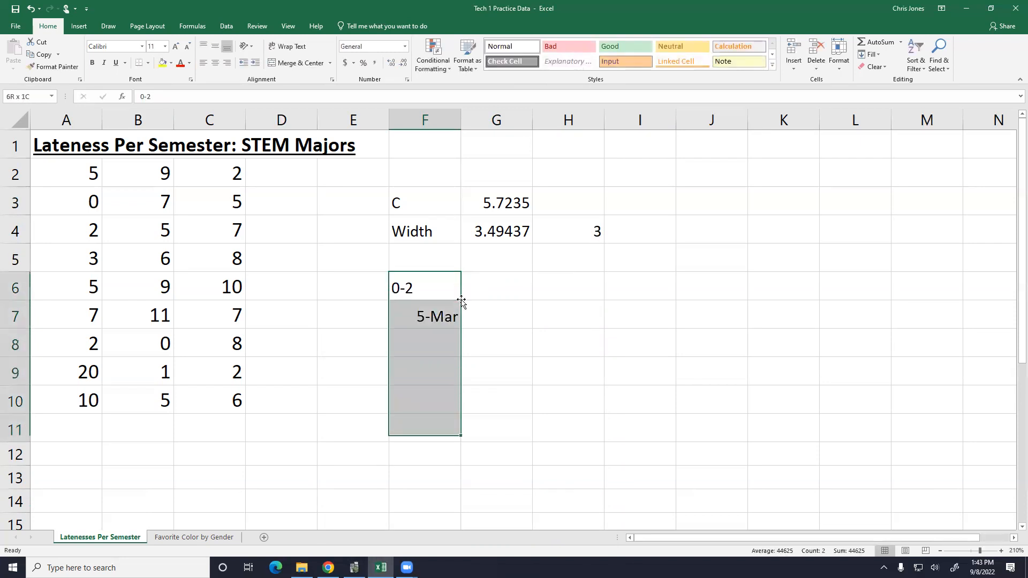
pyautogui.rightClick(455, 303)
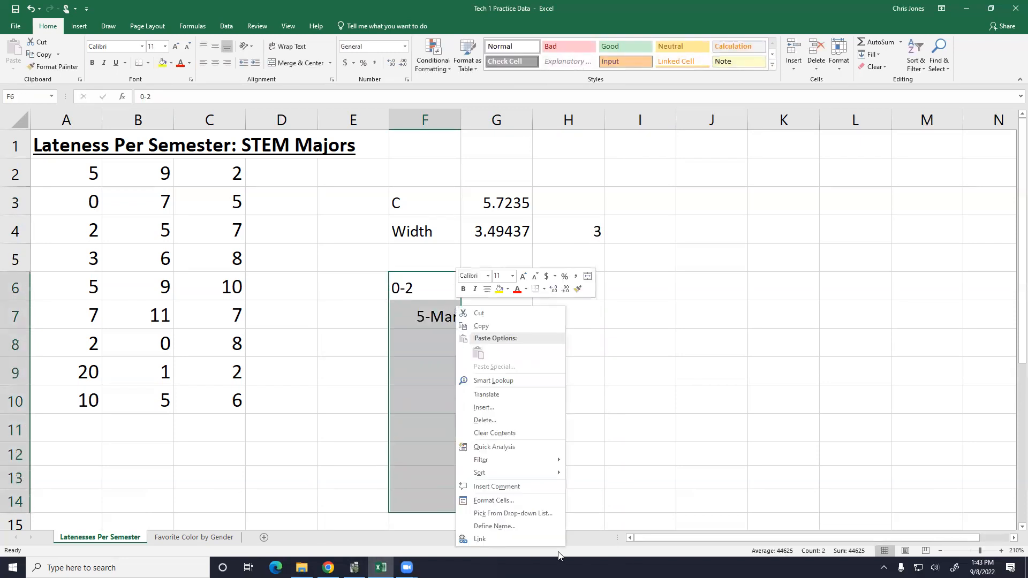
pyautogui.click(504, 500)
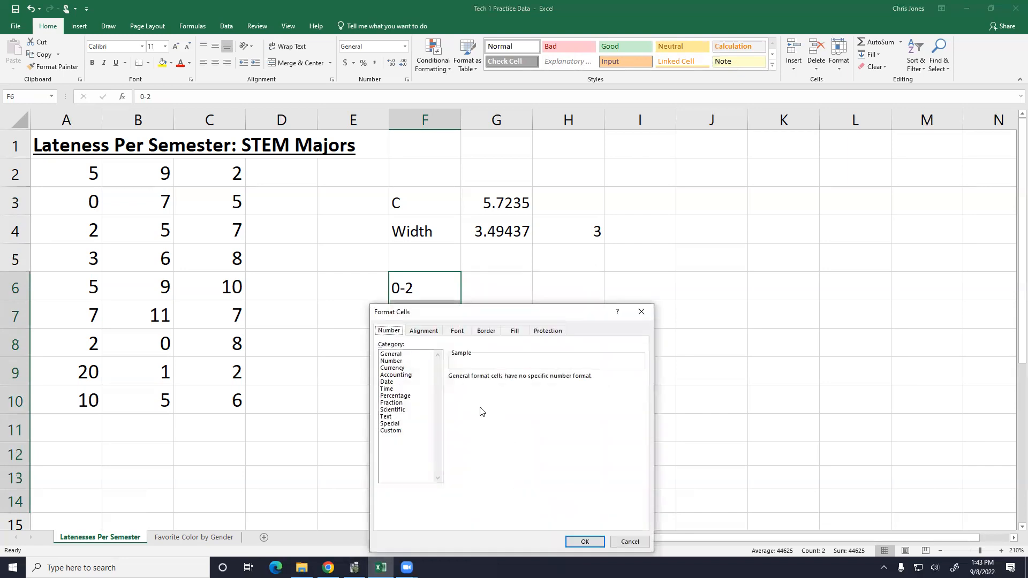
pyautogui.click(400, 431)
pyautogui.click(398, 417)
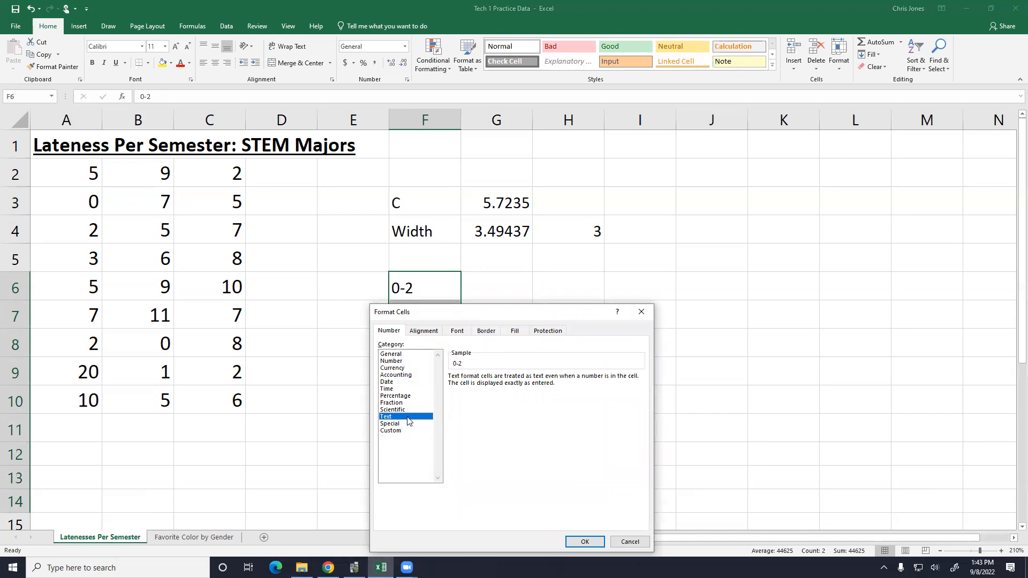
pyautogui.click(578, 541)
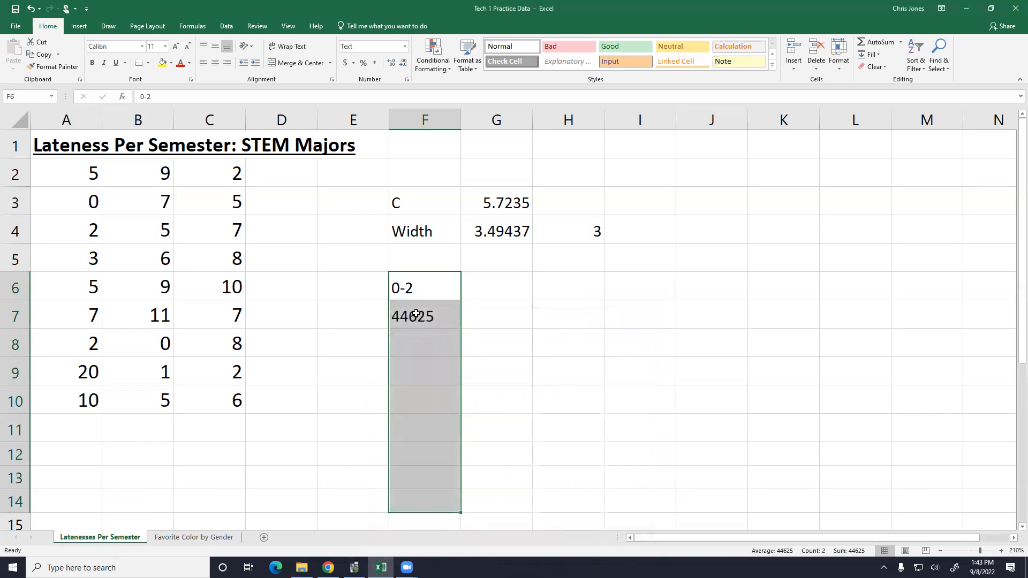
# Step: Enter the second class interval, 3-5, in the text-formatted cell F7
pyautogui.click(457, 313)
pyautogui.write('3-5')
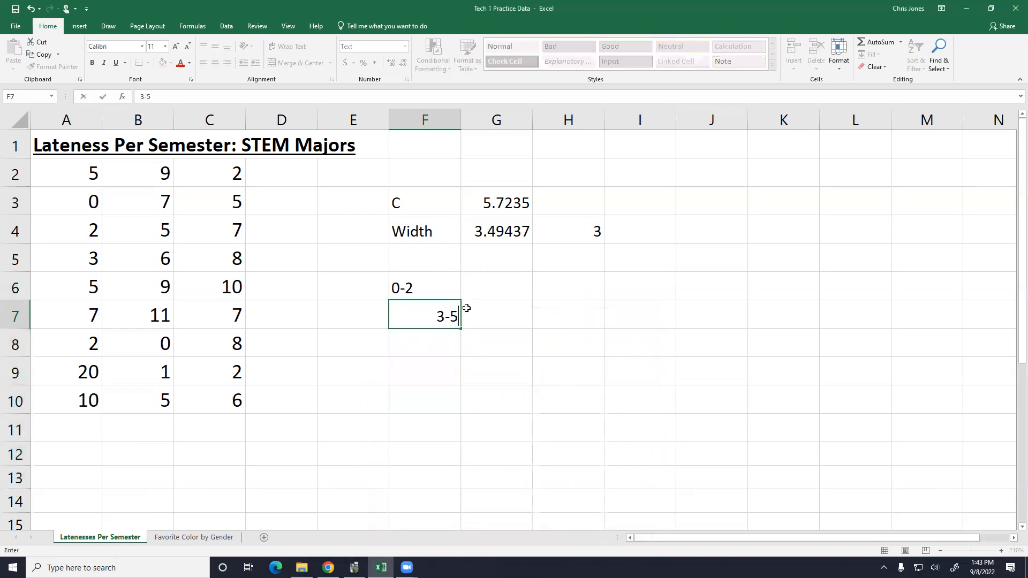
pyautogui.press('Return')
pyautogui.press('Up')
pyautogui.press('Up')
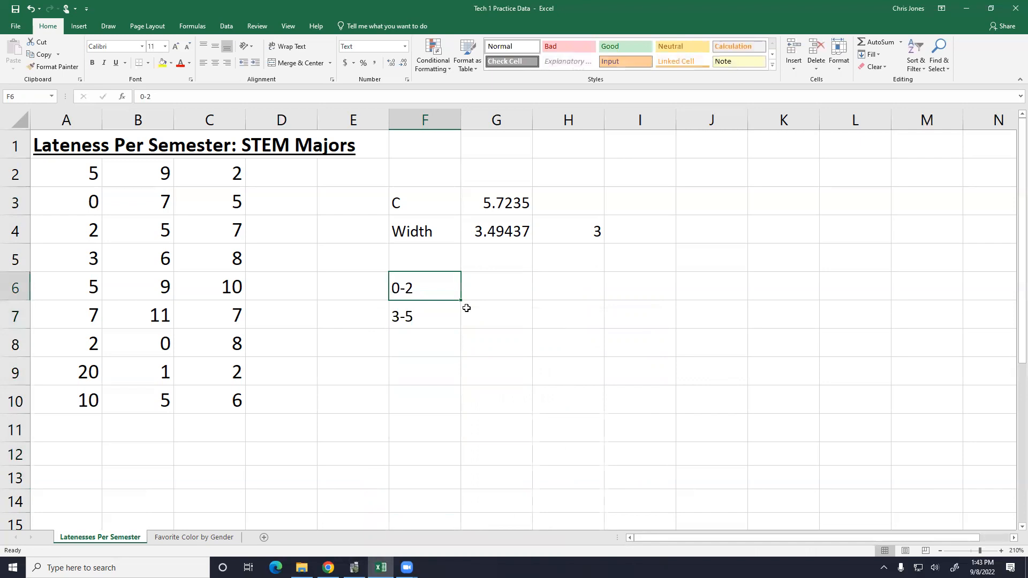
# Step: Enter the class intervals 6-8 in F8 and 9-11 in F9
pyautogui.press('Down')
pyautogui.press('Down')
pyautogui.write('6-8')
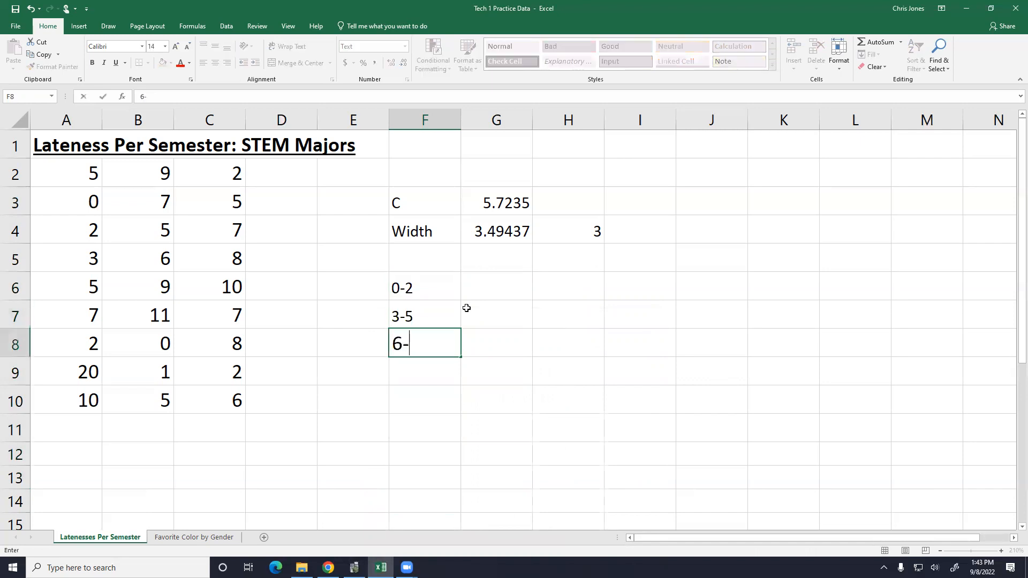
pyautogui.press('Return')
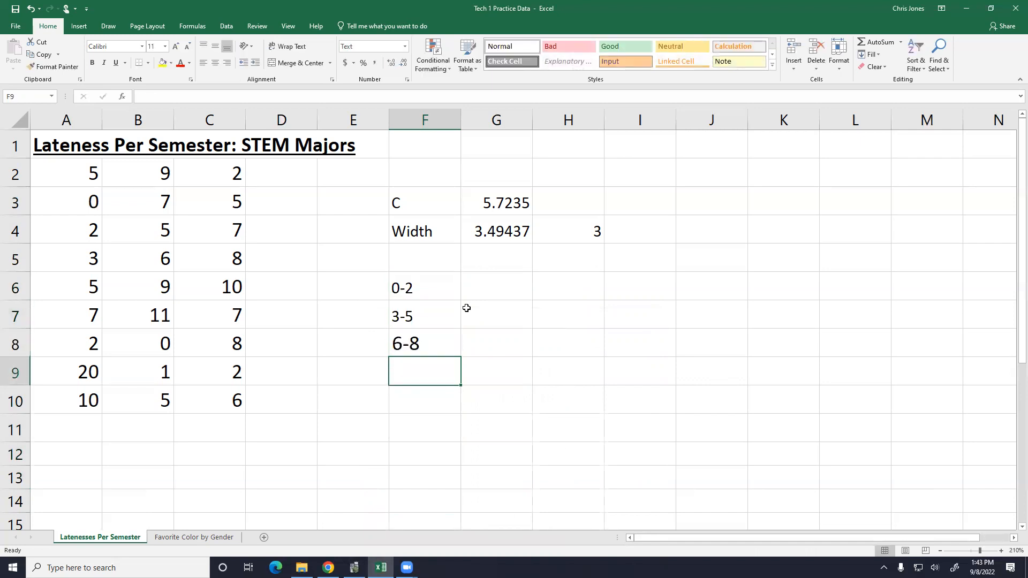
pyautogui.write('9')
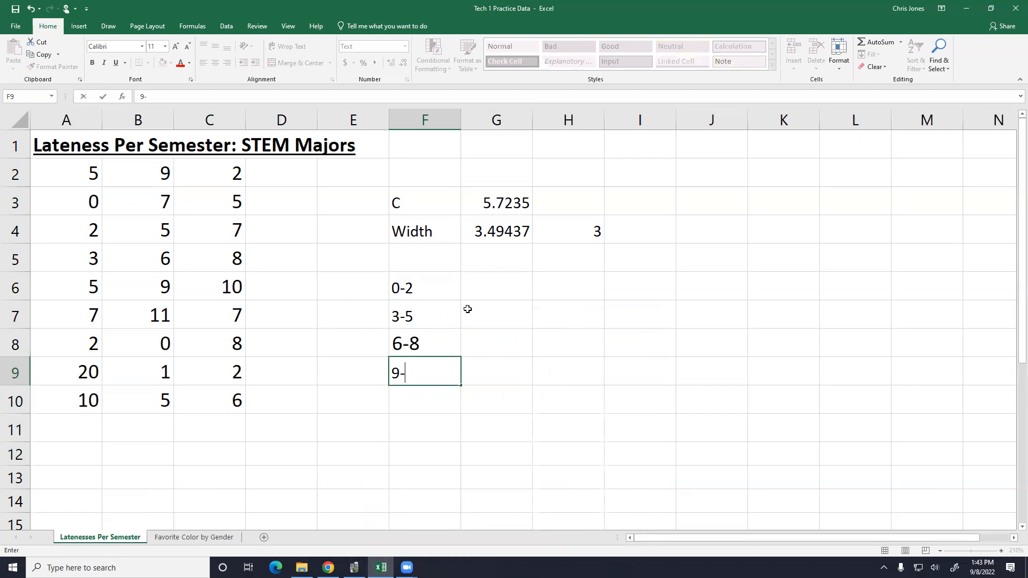
pyautogui.write('-11')
pyautogui.press('Return')
# Step: Enter the remaining class intervals 12-14, 15-17 and 18-20 in F10:F12
pyautogui.write('12-')
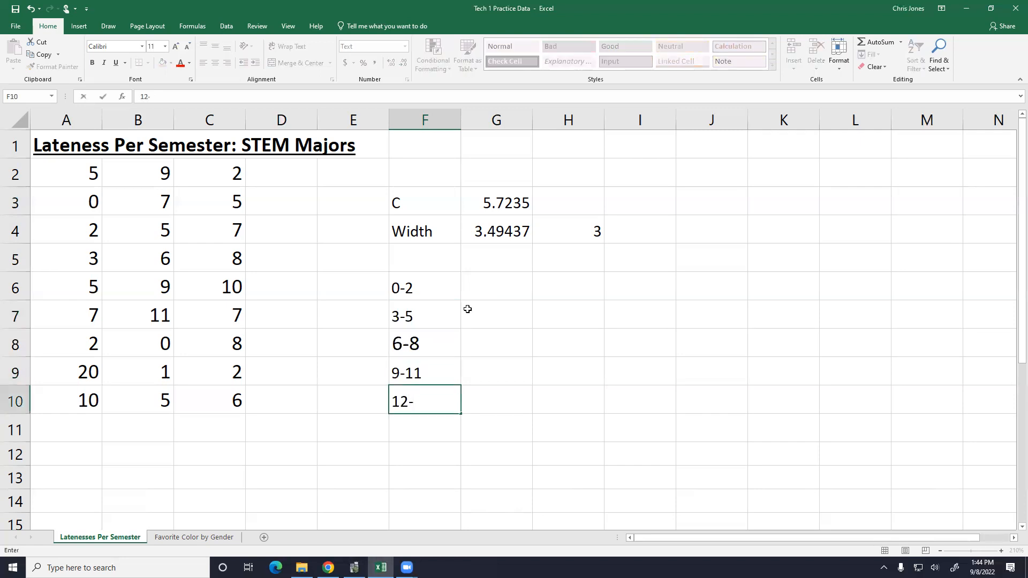
pyautogui.write('14')
pyautogui.press('Return')
pyautogui.write('15-17')
pyautogui.press('Return')
pyautogui.write('18-20')
pyautogui.press('Return')
# Step: Add the header "Classes" in F5 above the class intervals
pyautogui.press('Up')
pyautogui.press('Up')
pyautogui.press('Up')
pyautogui.press('Up')
pyautogui.press('Up')
pyautogui.press('Up')
pyautogui.press('Up')
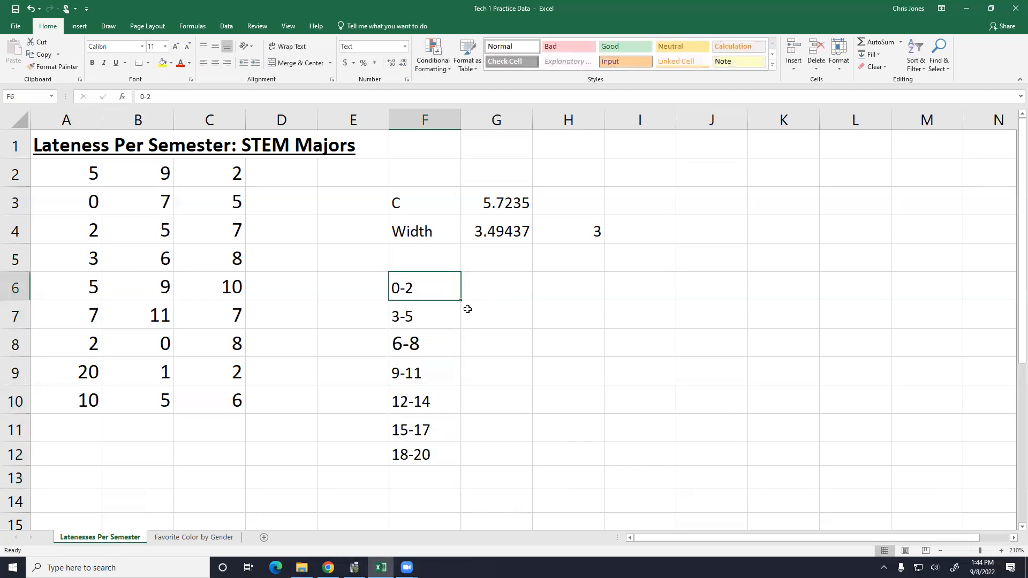
pyautogui.press('Up')
pyautogui.write('Classes')
pyautogui.press('Return')
# Step: Add the header "Frequency" in G5 beside the Classes header
pyautogui.press('Up')
pyautogui.press('Right')
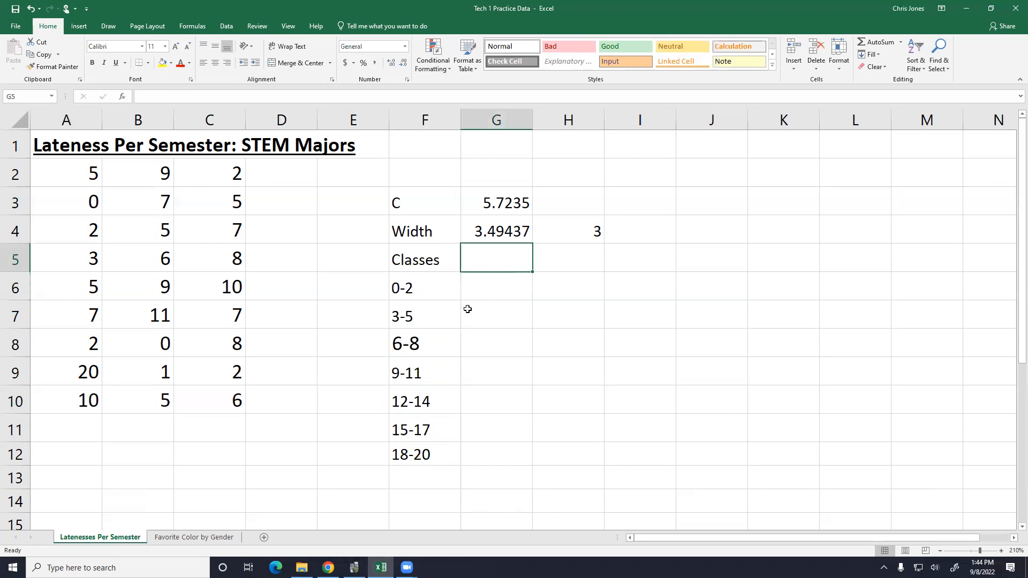
pyautogui.write('=')
pyautogui.press('BackSpace')
pyautogui.write('Fre')
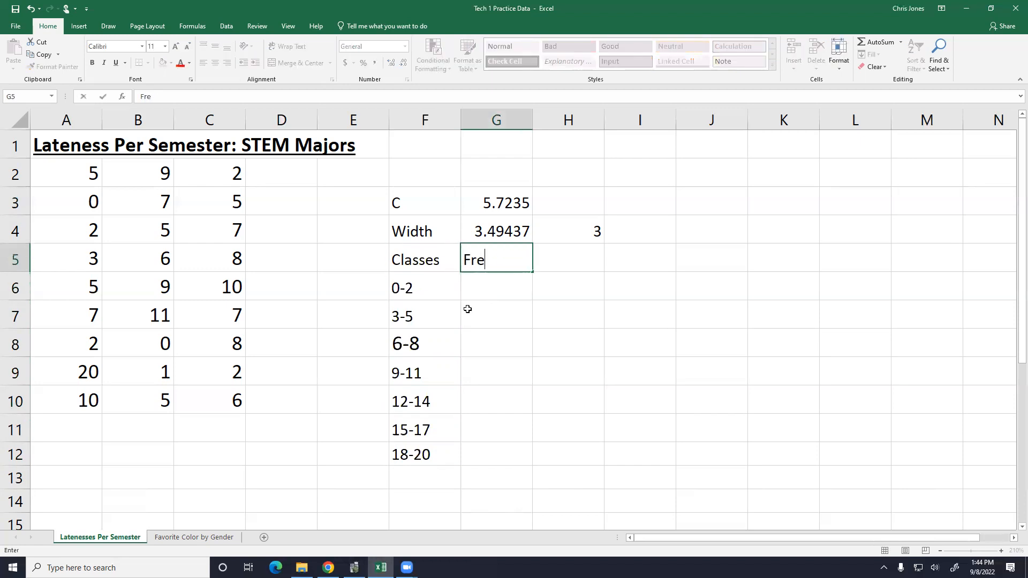
pyautogui.write('quency')
pyautogui.press('Return')
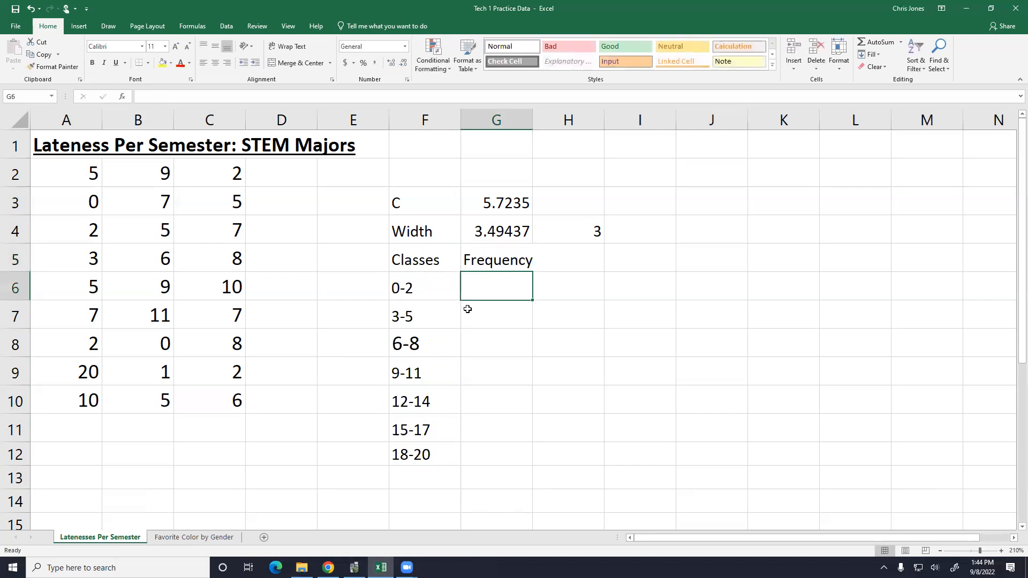
# Step: Move the class count and width block from F3:G4 up one row to F2:G3
pyautogui.press('Up')
pyautogui.press('Up')
pyautogui.hotkey('shift', 'Left')
pyautogui.hotkey('shift', 'Up')
pyautogui.hotkey('ctrl', 'x')
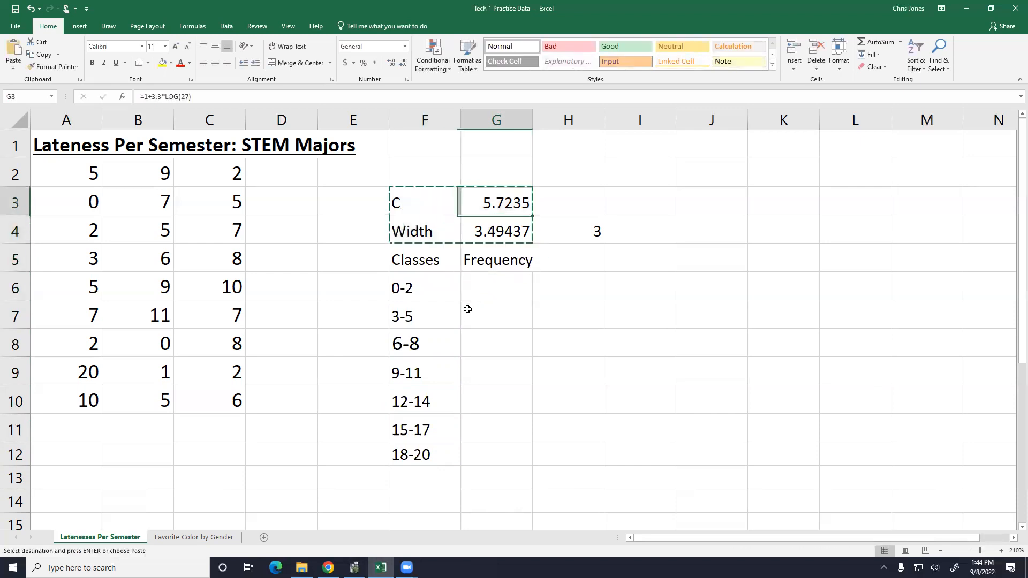
pyautogui.press('Up')
pyautogui.press('Up')
pyautogui.hotkey('ctrl', 'v')
pyautogui.write('`')
pyautogui.press('Return')
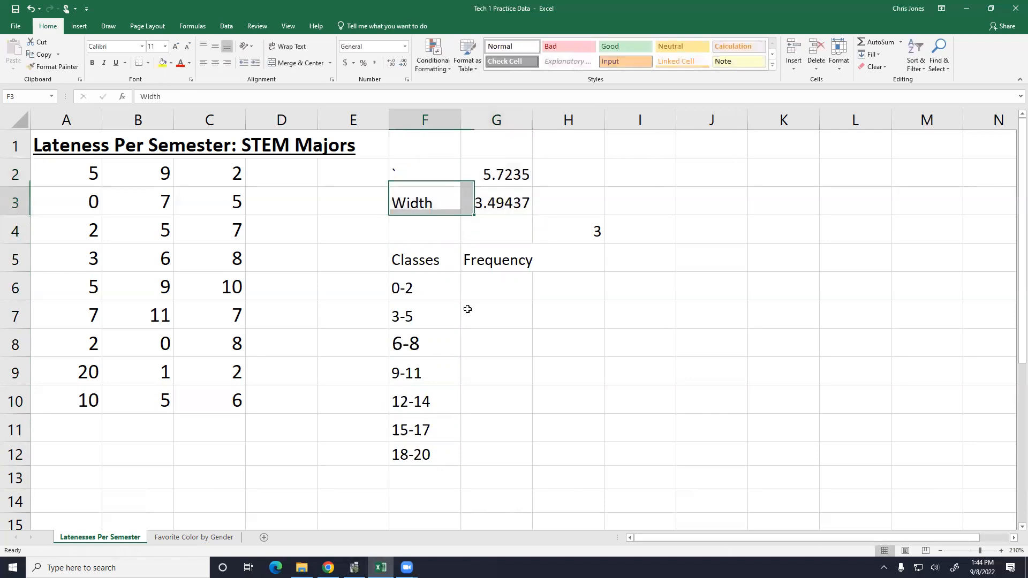
# Step: Try sorting the three-column lateness data in A2:C10 from smallest to largest
pyautogui.press('Down')
pyautogui.press('Down')
pyautogui.press('Down')
pyautogui.press('Right')
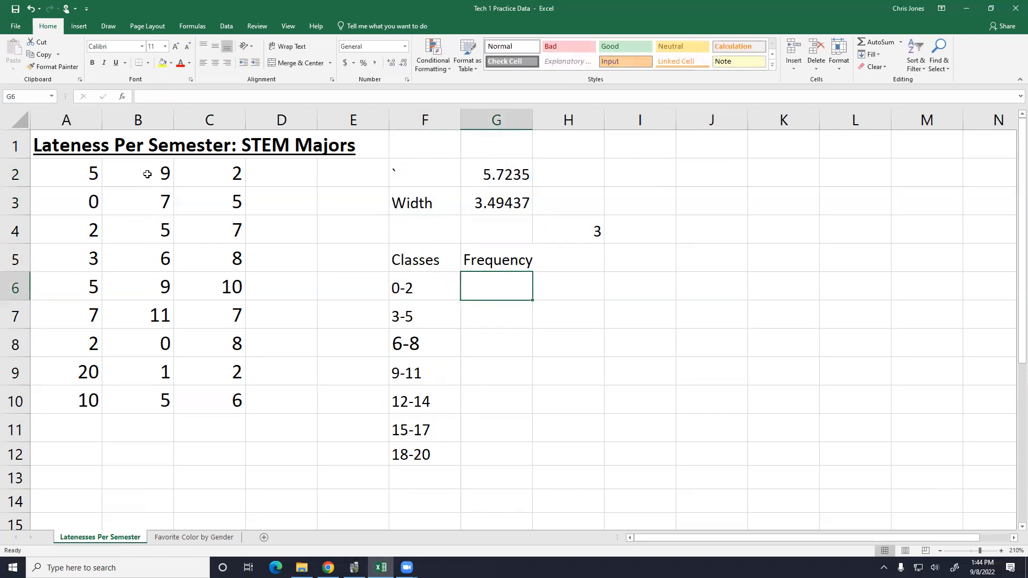
pyautogui.moveTo(93, 182); pyautogui.dragTo(207, 402)
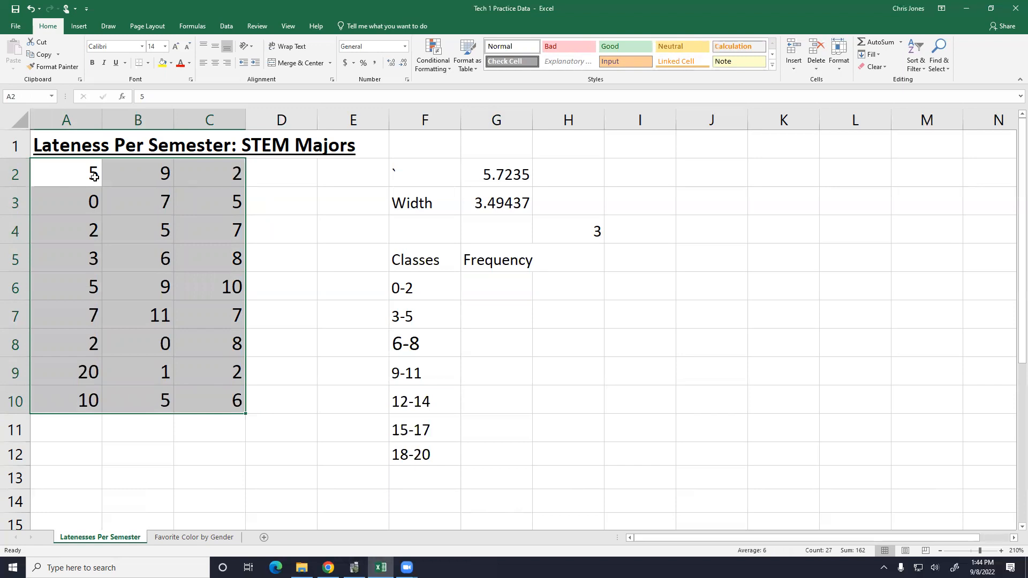
pyautogui.click(231, 27)
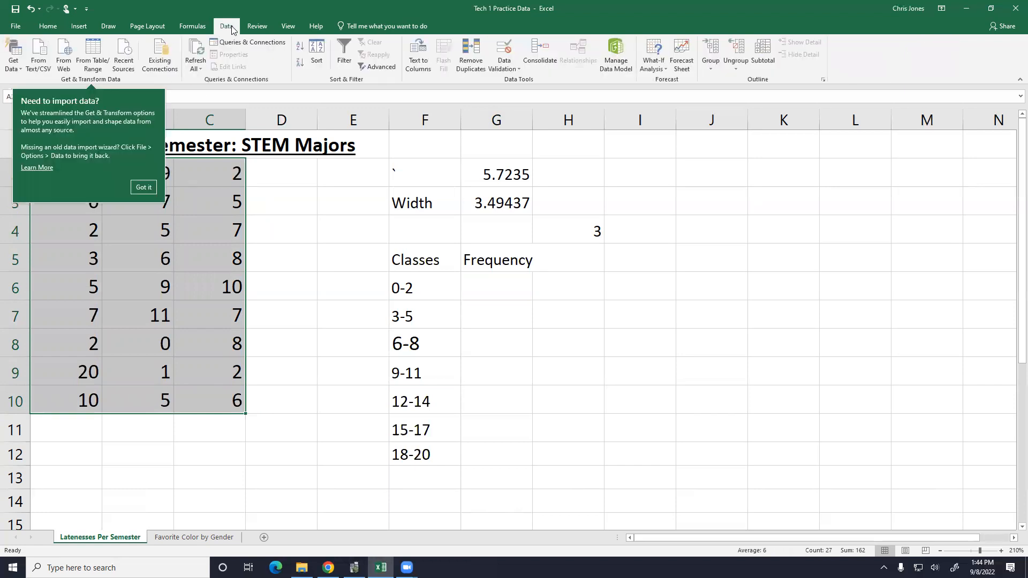
pyautogui.click(300, 49)
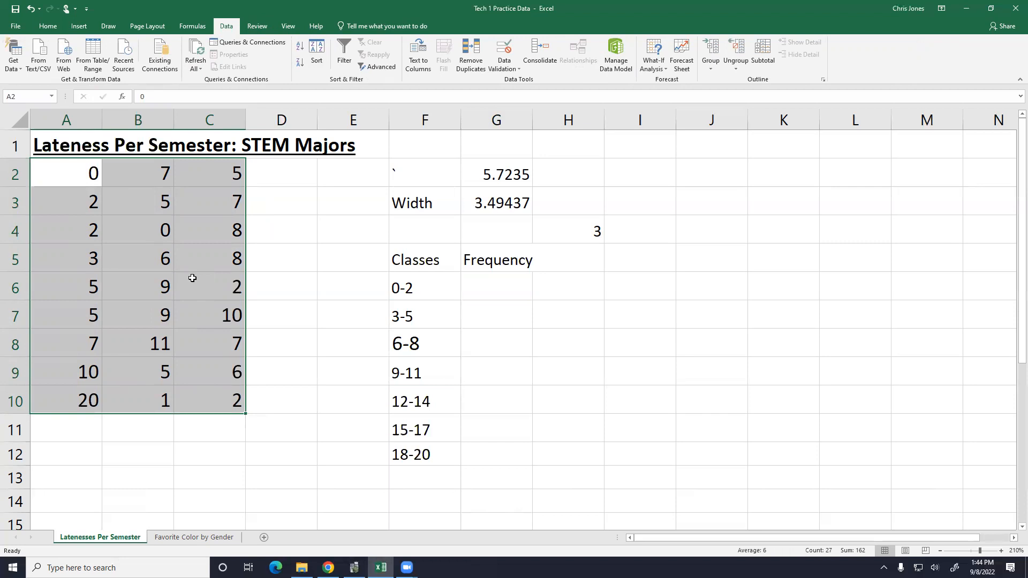
# Step: Stack the lateness data in column A by moving B2:B10 to A11 and C2:C10 to A20
pyautogui.click(209, 224)
pyautogui.moveTo(158, 172); pyautogui.dragTo(80, 522)
pyautogui.moveTo(220, 172); pyautogui.dragTo(232, 406)
pyautogui.hotkey('ctrl', 'x')
pyautogui.scroll(-4, 214, 399)
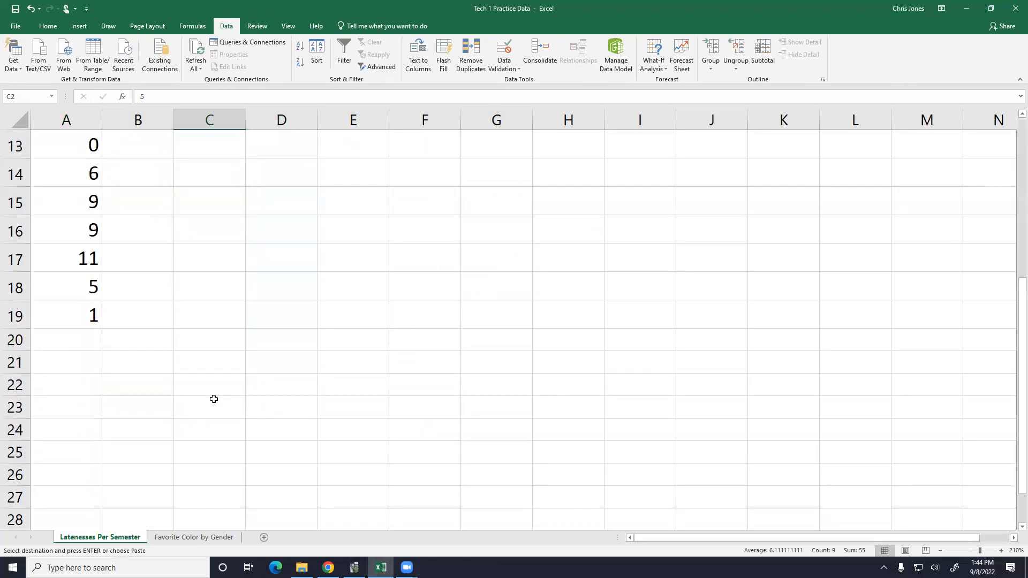
pyautogui.click(95, 342)
pyautogui.hotkey('ctrl', 'v')
# Step: Sort the combined lateness values in A2:A28 from smallest to largest
pyautogui.scroll(4, 99, 300)
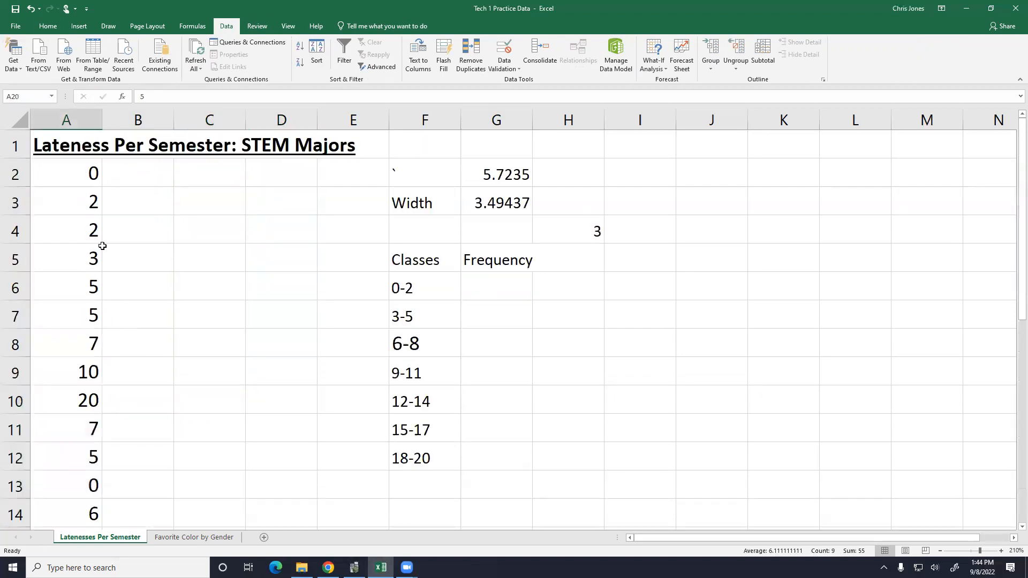
pyautogui.moveTo(89, 181); pyautogui.dragTo(71, 491)
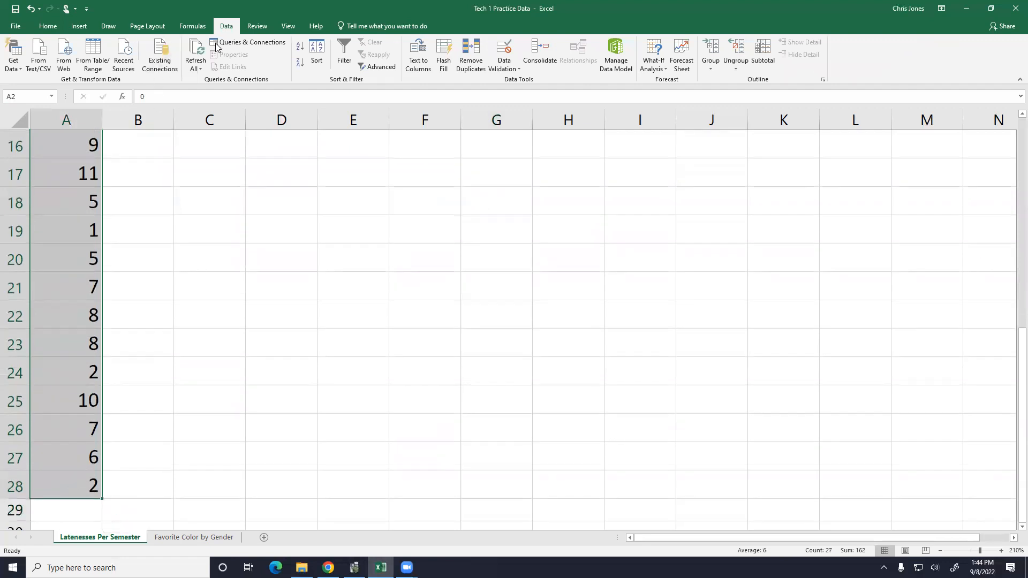
pyautogui.click(301, 47)
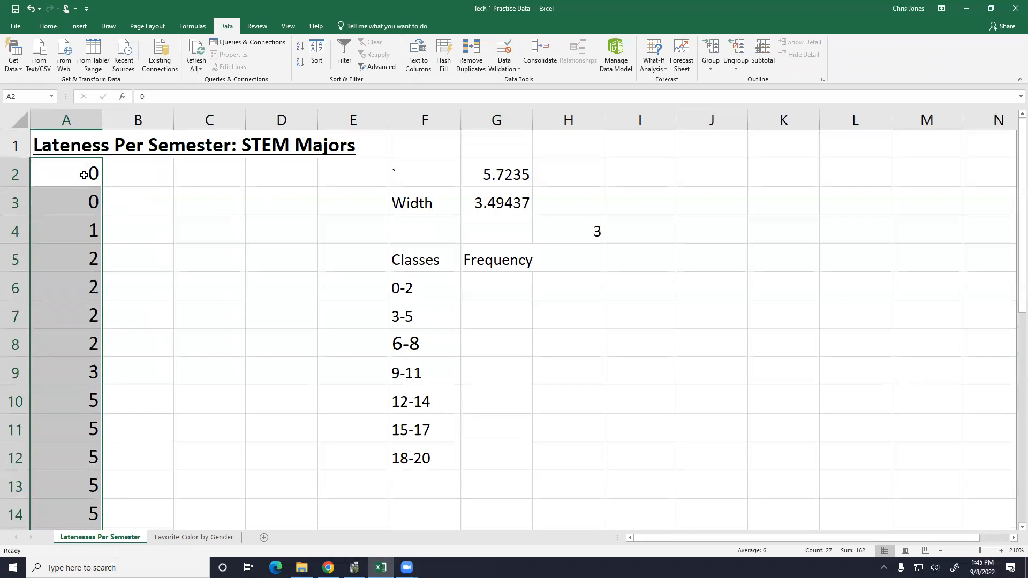
# Step: Count the sorted lateness values from 0 to 2 in column A and enter 7 as the 0-2 class frequency in G6
pyautogui.click(84, 175)
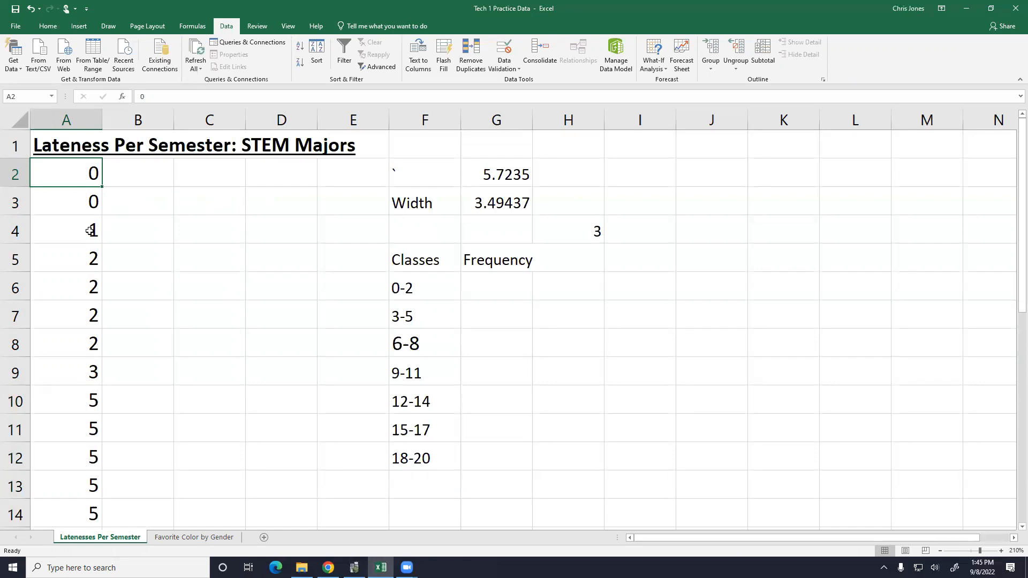
pyautogui.moveTo(91, 179); pyautogui.dragTo(93, 335)
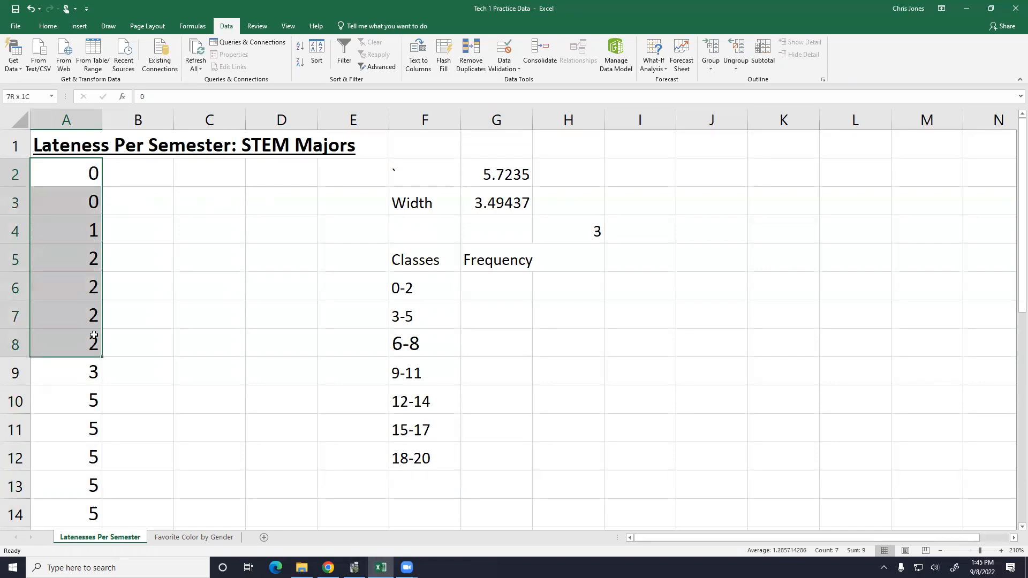
pyautogui.click(497, 285)
pyautogui.write('7')
pyautogui.press('Return')
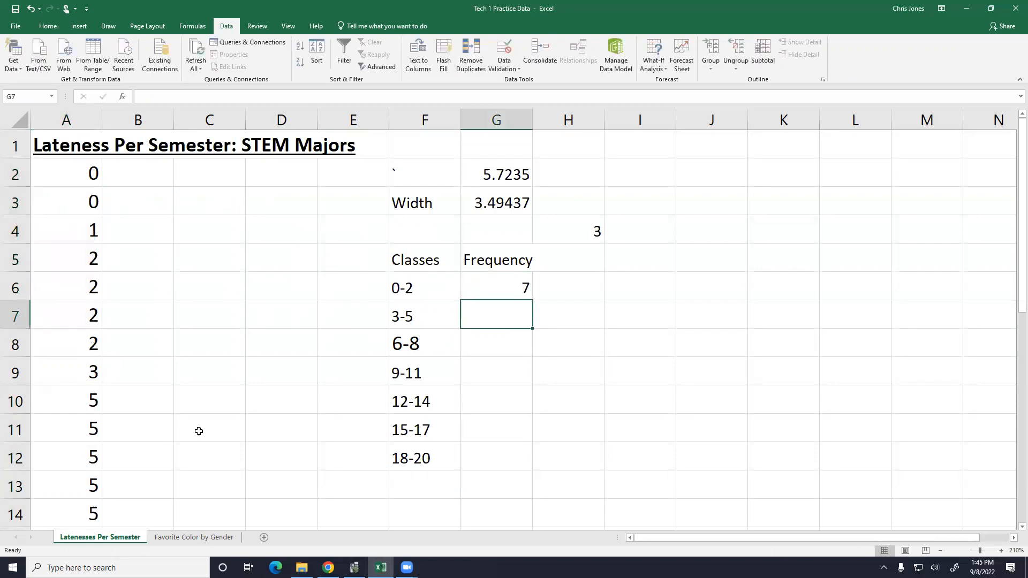
# Step: Enter 4 as the frequency of the 3-5 class in G7
pyautogui.moveTo(86, 371)
pyautogui.mouseDown()
pyautogui.moveTo(85, 550)
pyautogui.moveTo(93, 376)
pyautogui.mouseUp()
pyautogui.click(504, 211)
pyautogui.write('4')
pyautogui.press('Return')
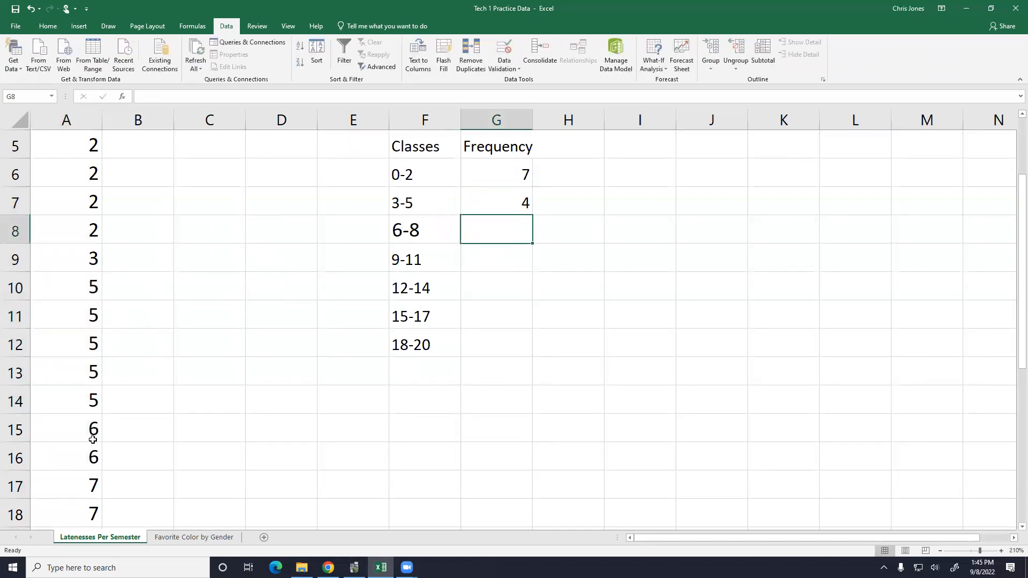
# Step: Count the values from 6 to 8 in A15:A22 and enter 8 as the 6-8 class frequency in G8
pyautogui.moveTo(87, 431); pyautogui.dragTo(76, 468)
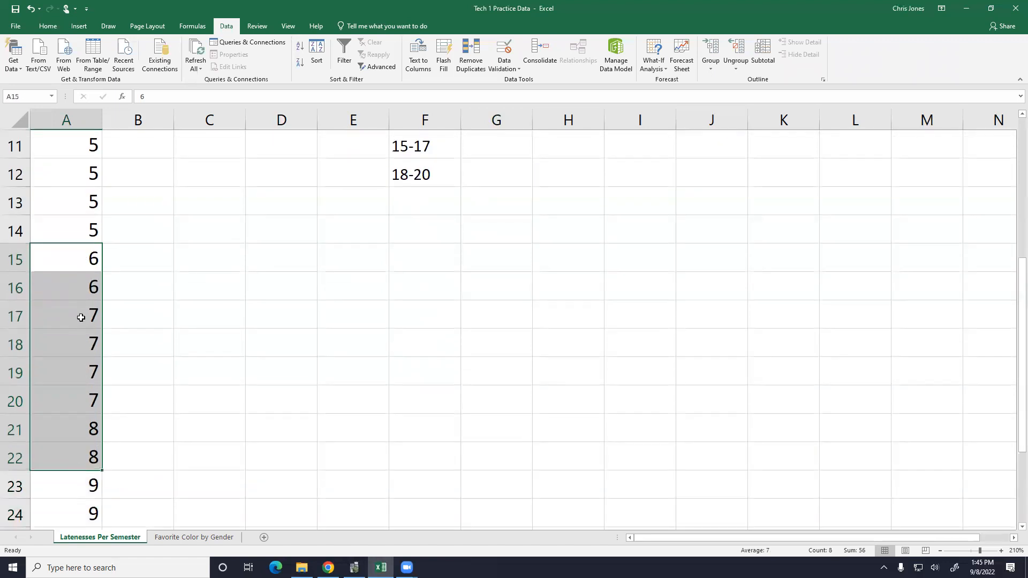
pyautogui.scroll(4, 442, 192)
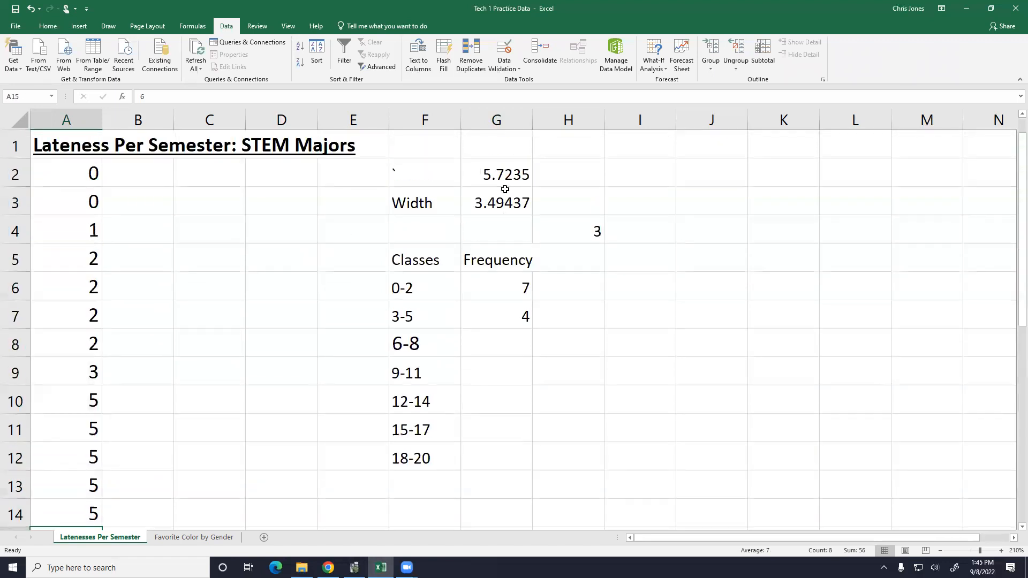
pyautogui.click(492, 343)
pyautogui.write('8')
pyautogui.press('Return')
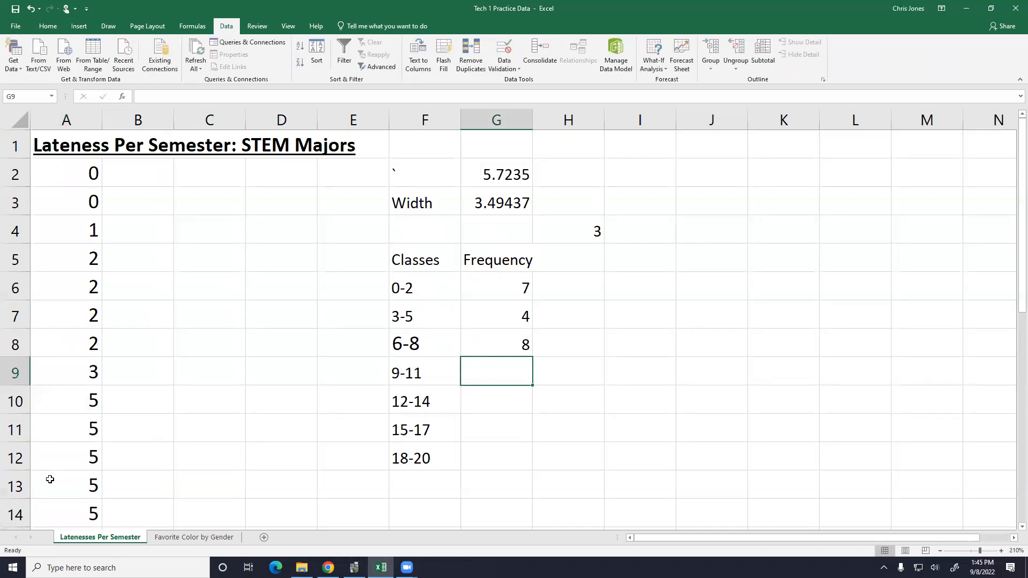
# Step: Count the values from 9 to 11 starting at A23 and enter 5 as the 9-11 class frequency in G9
pyautogui.scroll(-4, 45, 443)
pyautogui.scroll(-2, 44, 444)
pyautogui.click(69, 230)
pyautogui.moveTo(71, 257); pyautogui.dragTo(81, 363)
pyautogui.scroll(6, 134, 355)
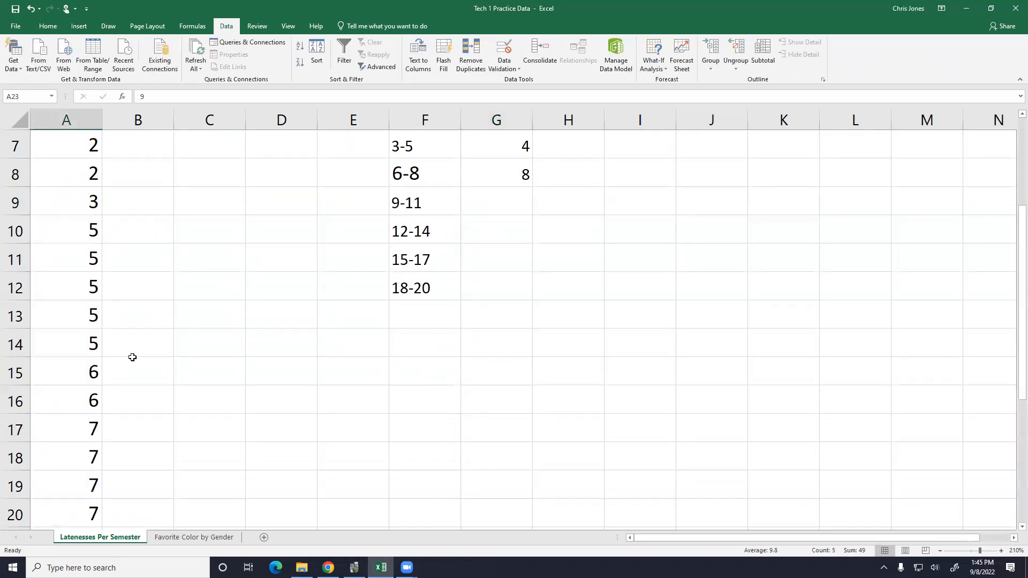
pyautogui.click(508, 363)
pyautogui.write('5')
pyautogui.press('Return')
# Step: Enter frequencies 0, 0 and 1 for the 12-14, 15-17 and 18-20 classes in G10:G12
pyautogui.write('0')
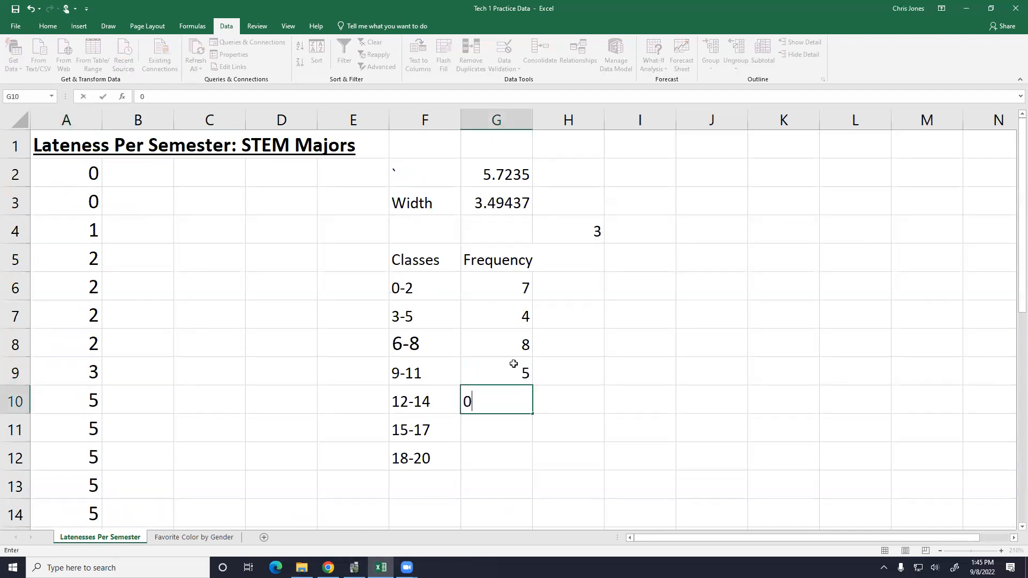
pyautogui.press('Return')
pyautogui.write('0')
pyautogui.press('Return')
pyautogui.write('1')
pyautogui.press('Return')
# Step: Add the heading RF in H5, beside the Frequency heading
pyautogui.press('Up')
pyautogui.press('Up')
pyautogui.press('Up')
pyautogui.press('Up')
pyautogui.press('Up')
pyautogui.press('Up')
pyautogui.press('Up')
pyautogui.press('Up')
pyautogui.press('Up')
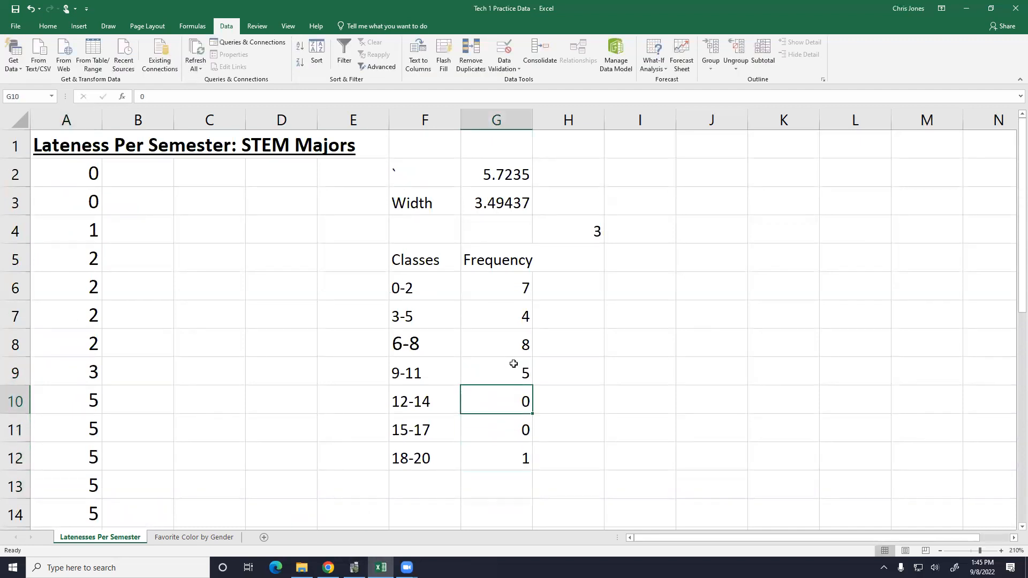
pyautogui.press('Right')
pyautogui.press('Down')
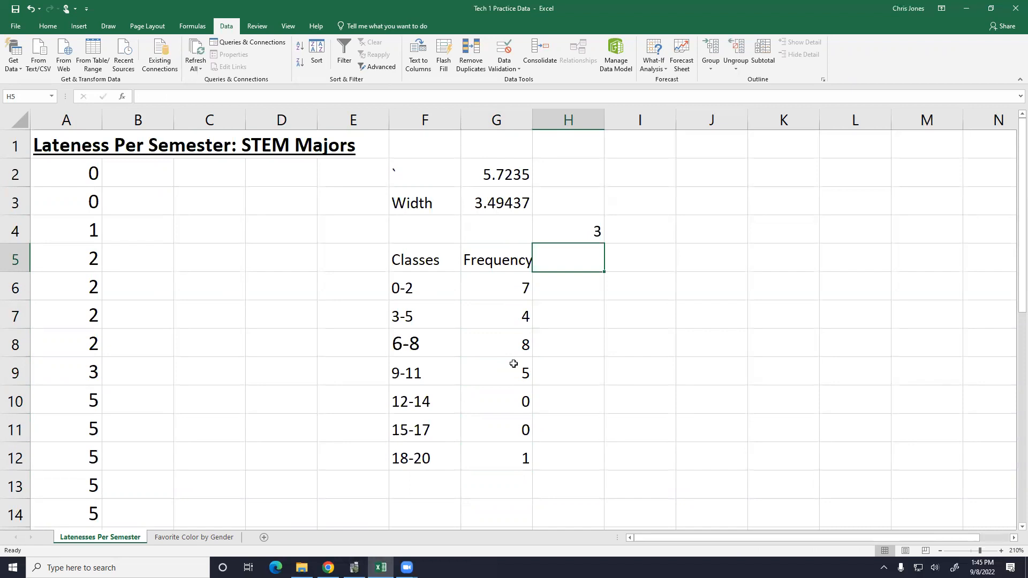
pyautogui.write('RF')
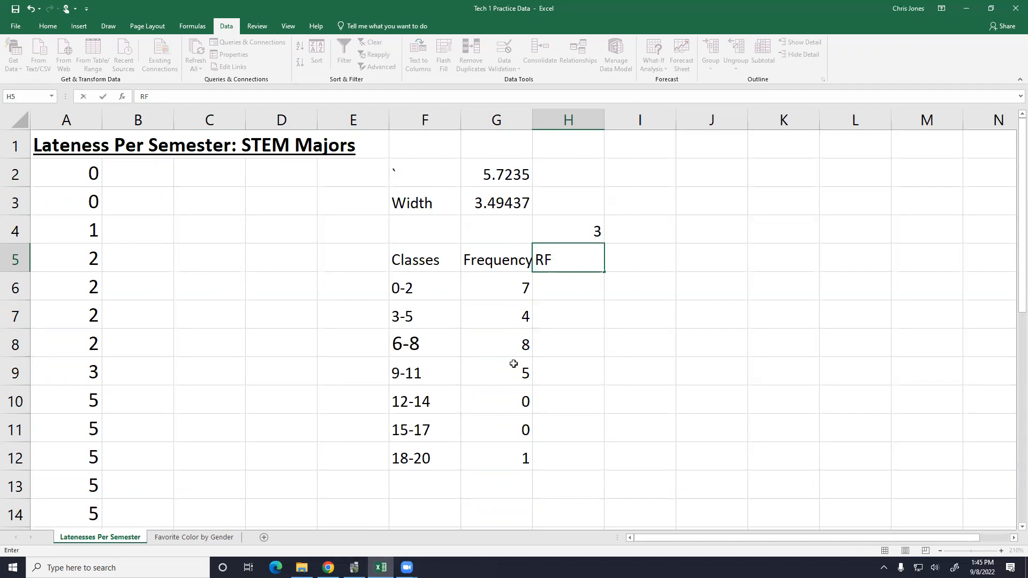
pyautogui.press('Right')
# Step: Total the class frequencies in G13 with a SUM formula over G6:G12
pyautogui.press('Right')
pyautogui.press('Down')
pyautogui.press('Down')
pyautogui.press('Down')
pyautogui.press('Down')
pyautogui.press('Up')
pyautogui.press('Up')
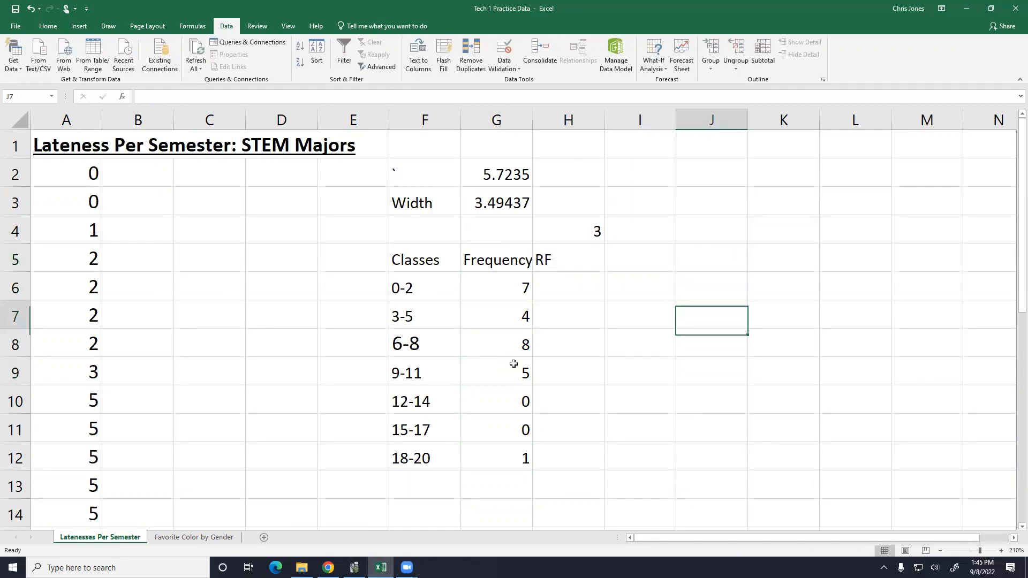
pyautogui.press('Left')
pyautogui.press('Left')
pyautogui.press('Left')
pyautogui.press('Down')
pyautogui.press('Down')
pyautogui.press('Down')
pyautogui.press('Down')
pyautogui.press('Down')
pyautogui.press('Down')
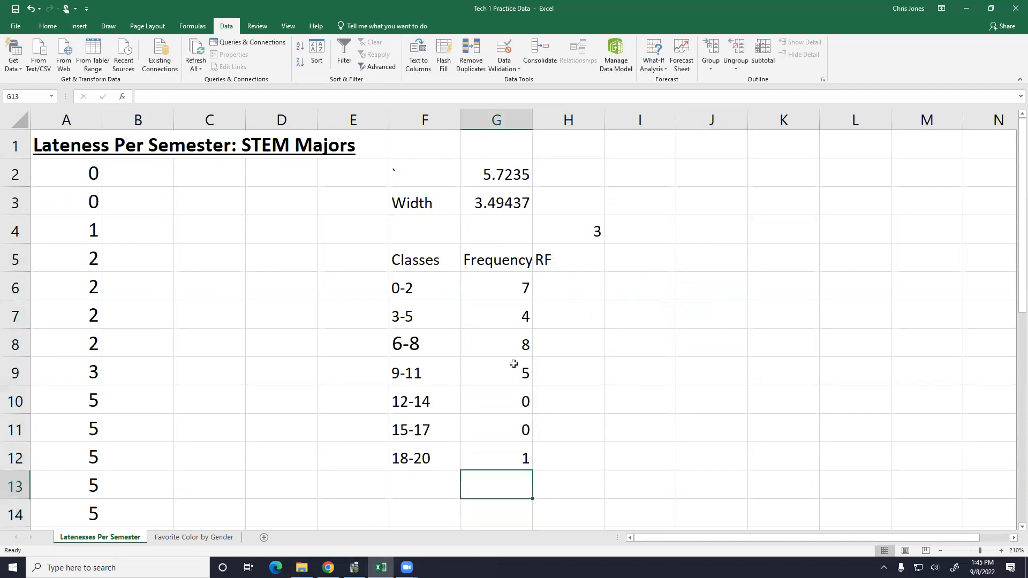
pyautogui.write('=')
pyautogui.press('BackSpace')
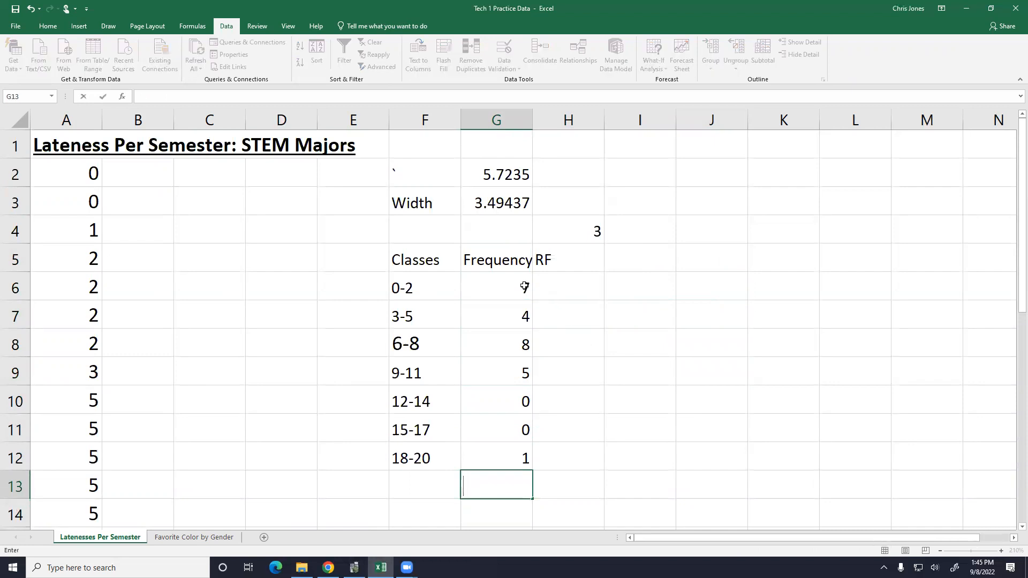
pyautogui.write('=sum(')
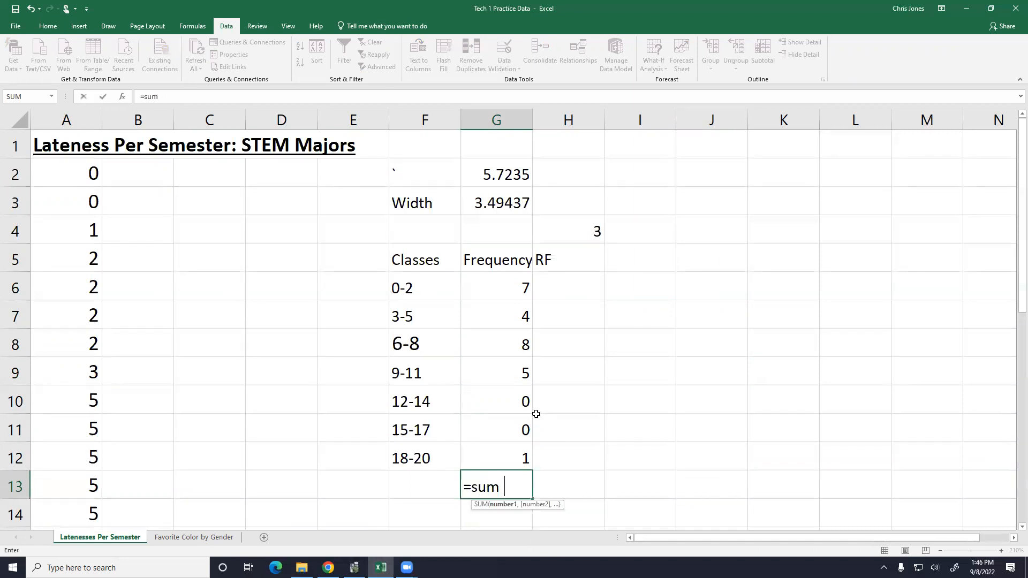
pyautogui.moveTo(521, 290); pyautogui.dragTo(470, 457)
pyautogui.press('Return')
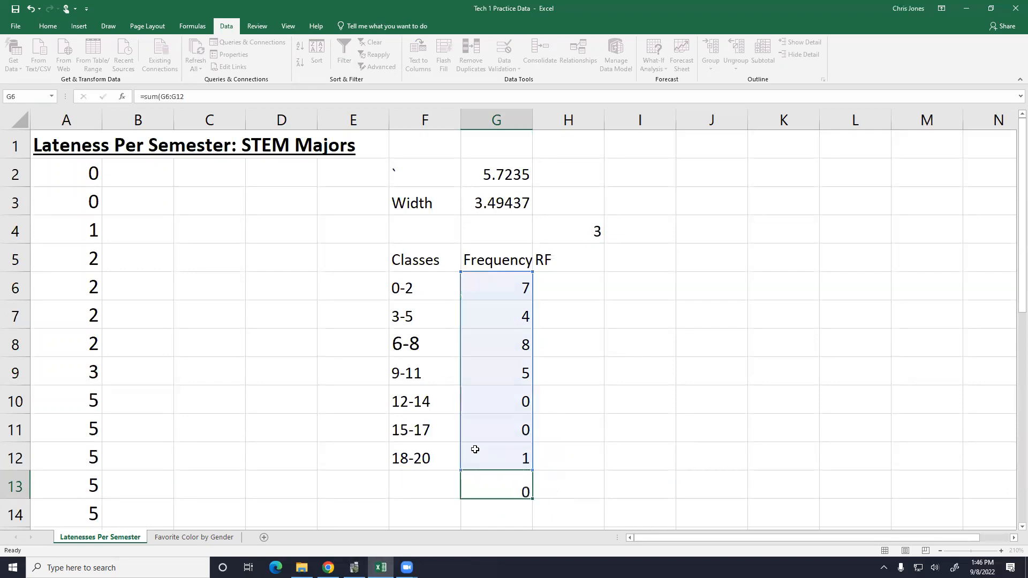
pyautogui.click(474, 449)
pyautogui.press('Down')
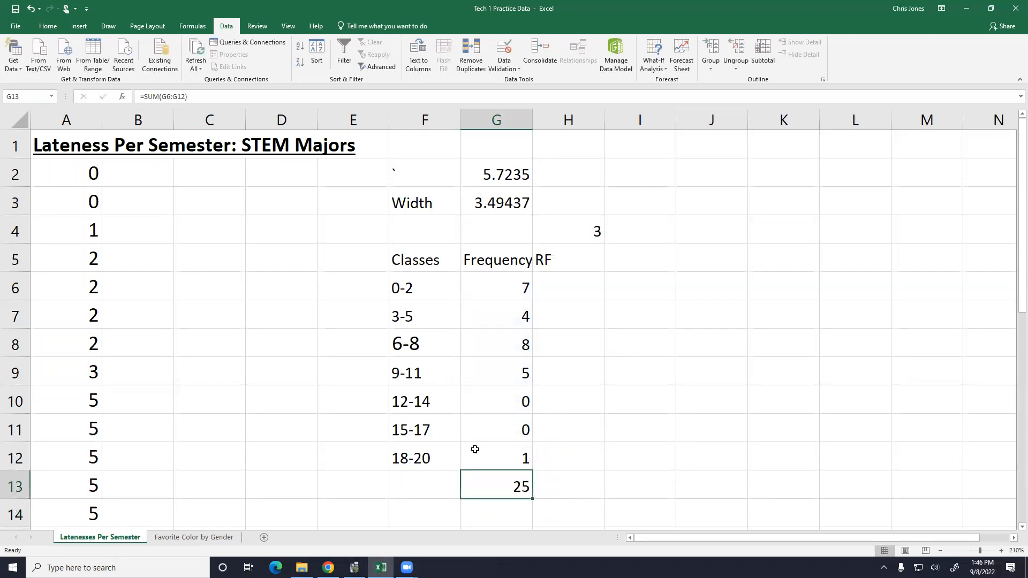
# Step: Calculate the relative frequencies of the first three classes in H6:H8 with =7/25, =4/25 and =8/25
pyautogui.press('Up')
pyautogui.press('Up')
pyautogui.press('Up')
pyautogui.press('Up')
pyautogui.press('Up')
pyautogui.press('Up')
pyautogui.press('Up')
pyautogui.press('Right')
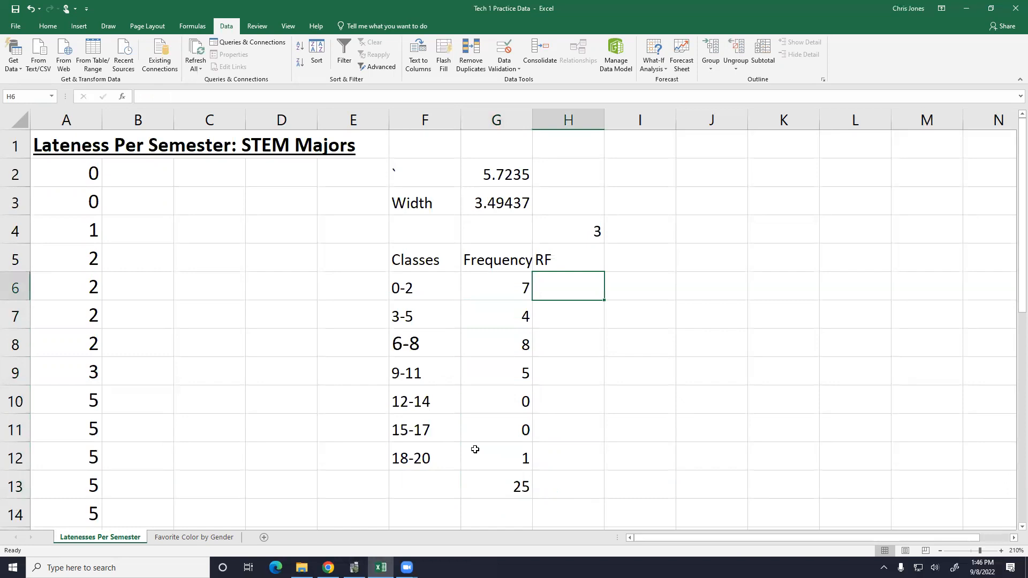
pyautogui.write('=7')
pyautogui.write('/25')
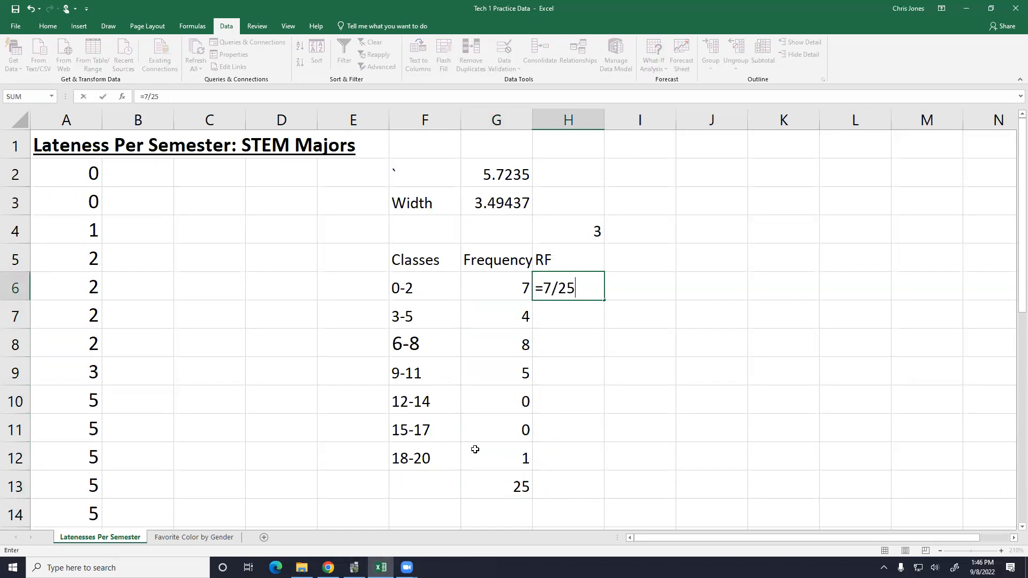
pyautogui.press('Return')
pyautogui.write('=4/25')
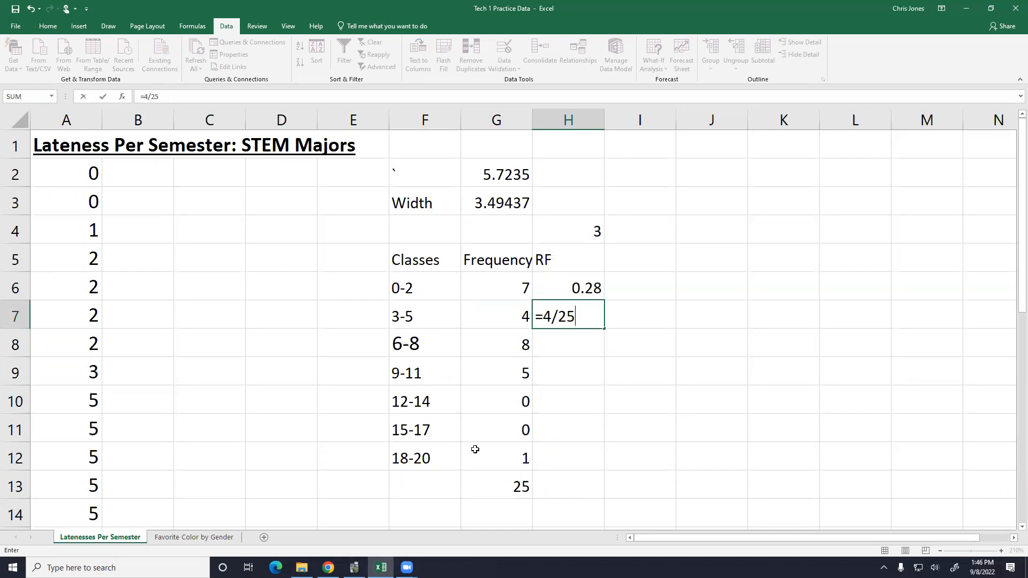
pyautogui.press('Return')
pyautogui.write('=8/25')
pyautogui.press('Return')
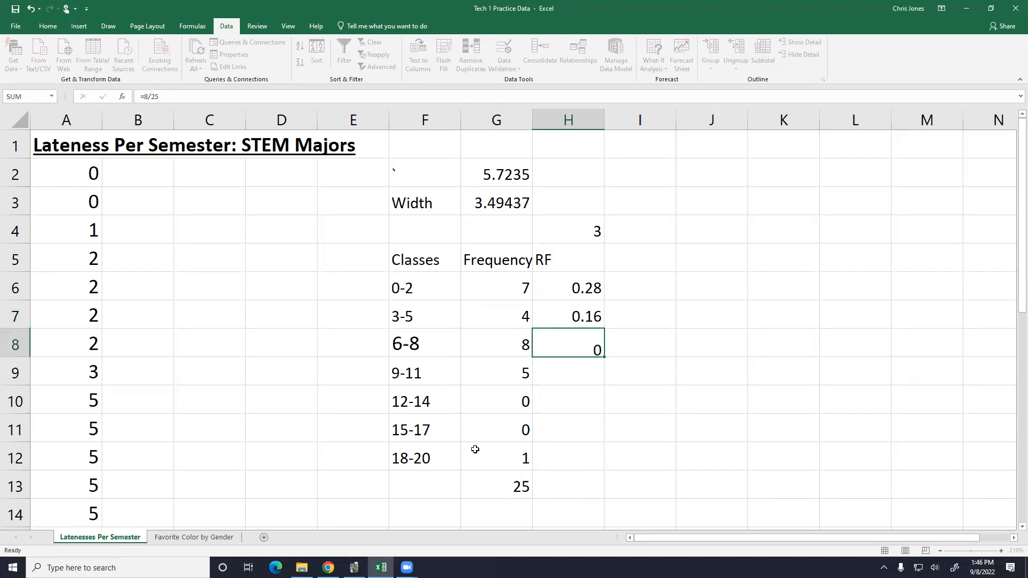
# Step: Fill in the remaining relative frequencies in H9:H12 with =5/25, 0, 0 and =1/25
pyautogui.write('=5/25')
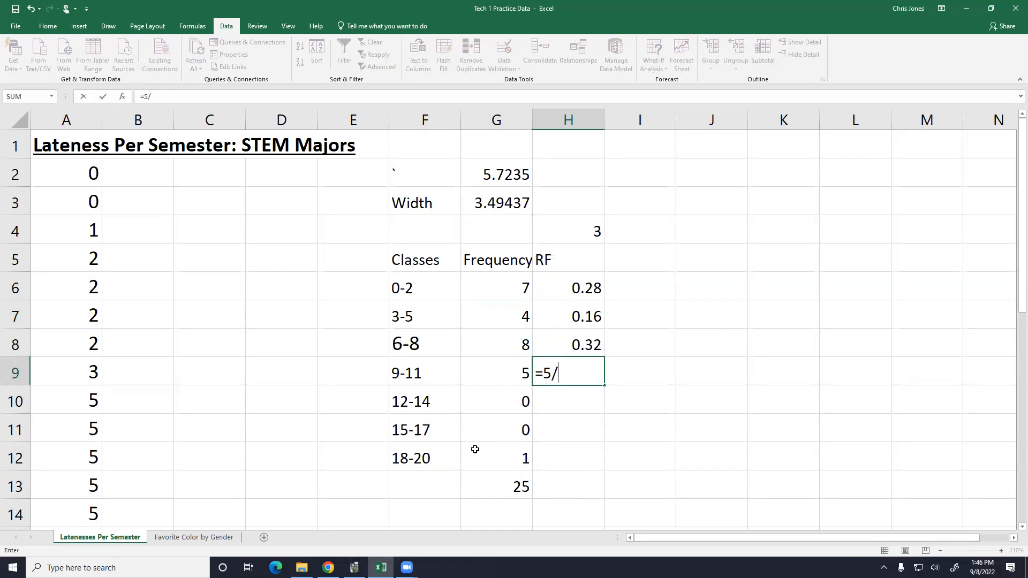
pyautogui.press('Return')
pyautogui.write('0')
pyautogui.press('Return')
pyautogui.write('0')
pyautogui.press('Return')
pyautogui.write('=1/25')
pyautogui.press('Return')
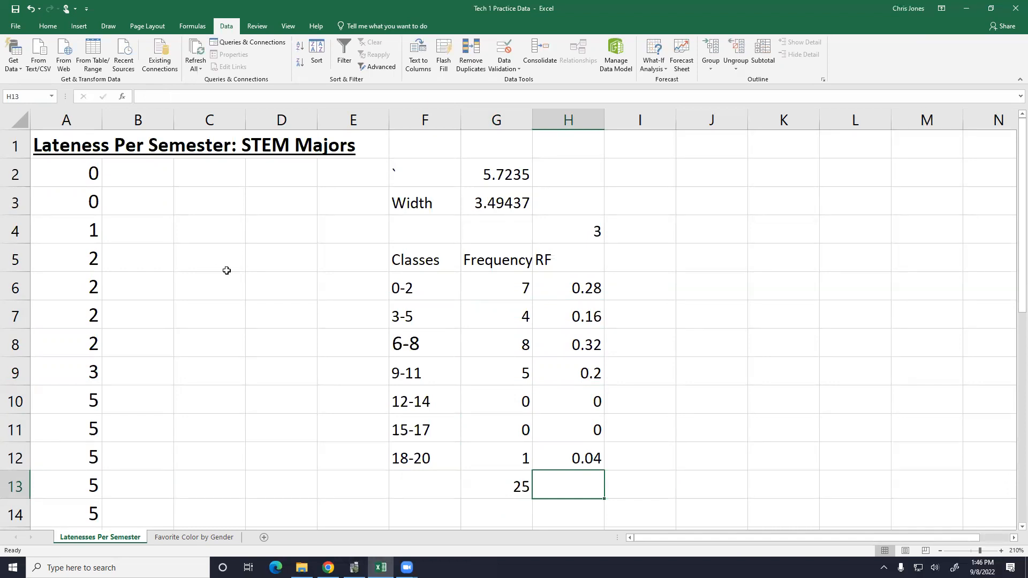
# Step: Add the heading CF in I5 and enter =.28 as the first cumulative frequency in I6
pyautogui.click(648, 271)
pyautogui.write('CF')
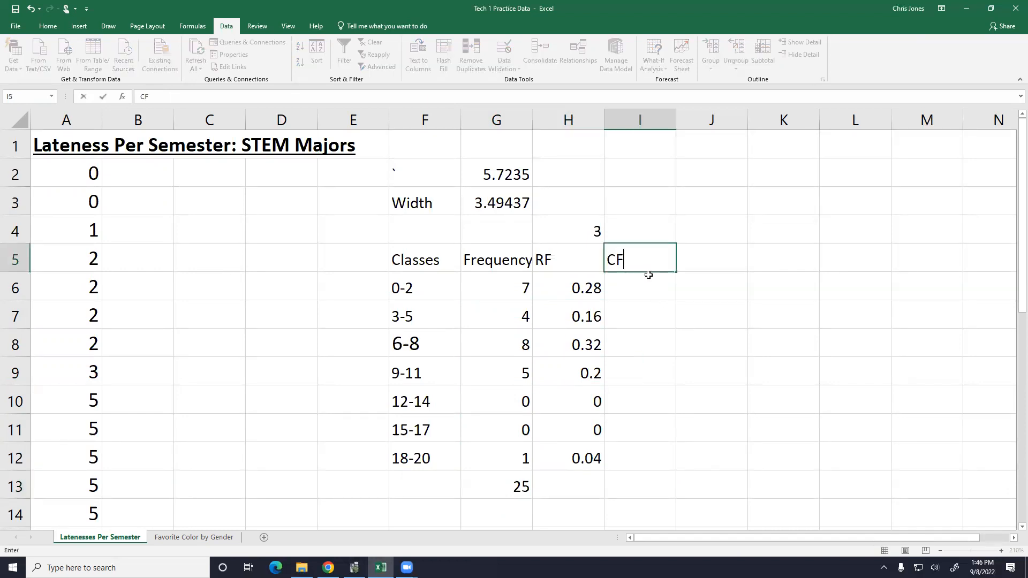
pyautogui.press('Return')
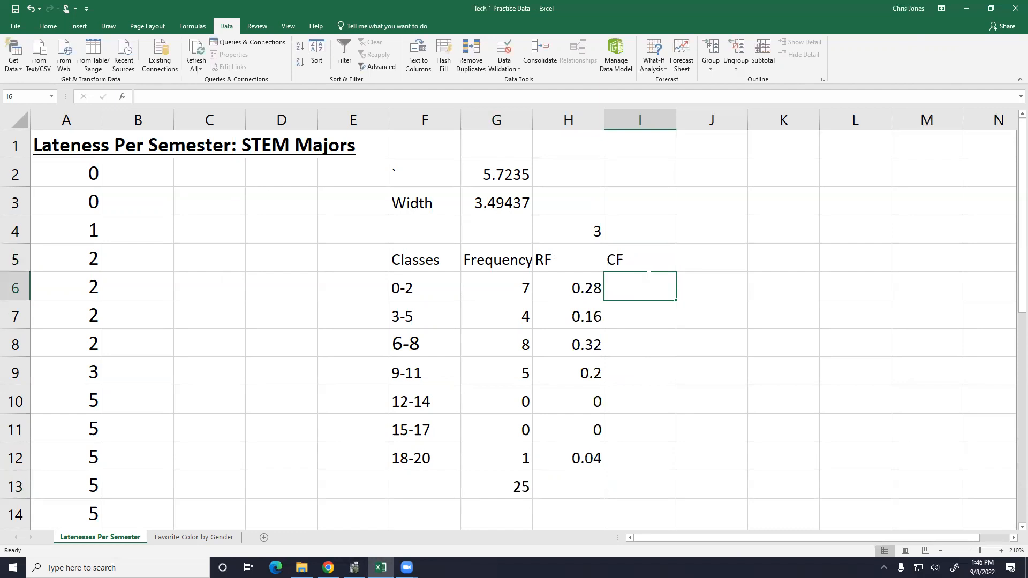
pyautogui.write('=.28+')
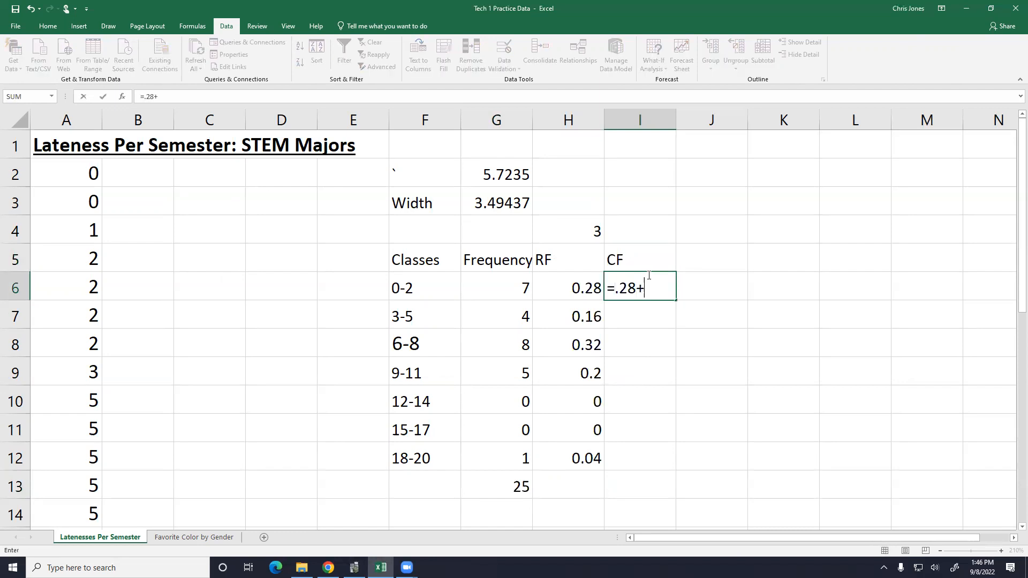
pyautogui.press('BackSpace')
pyautogui.press('Return')
# Step: Calculate the cumulative frequencies in I7:I9 with =.28+.16, =.44+.32 and =.76+.2
pyautogui.write('=.28+.16')
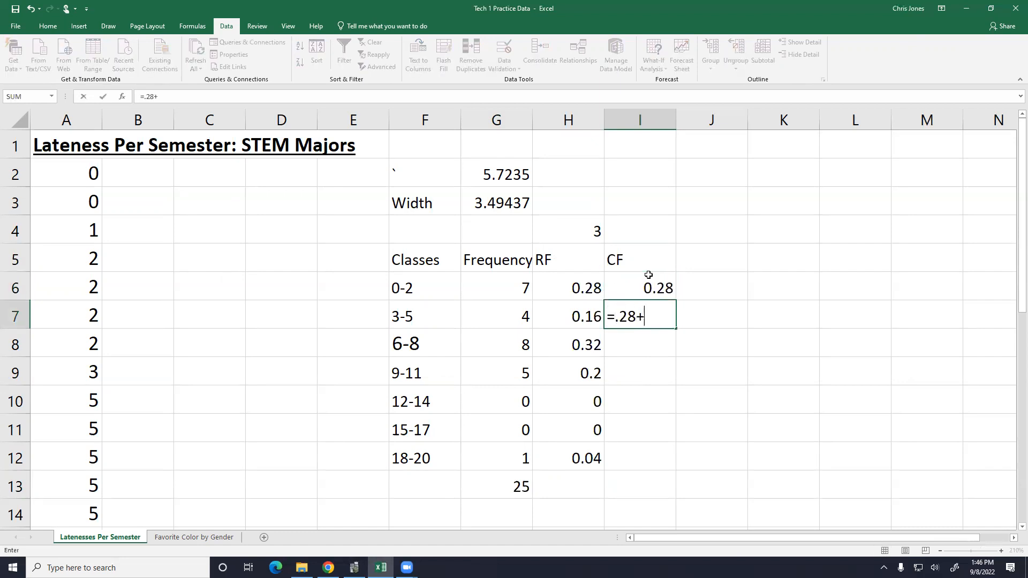
pyautogui.press('Return')
pyautogui.write('=.44+')
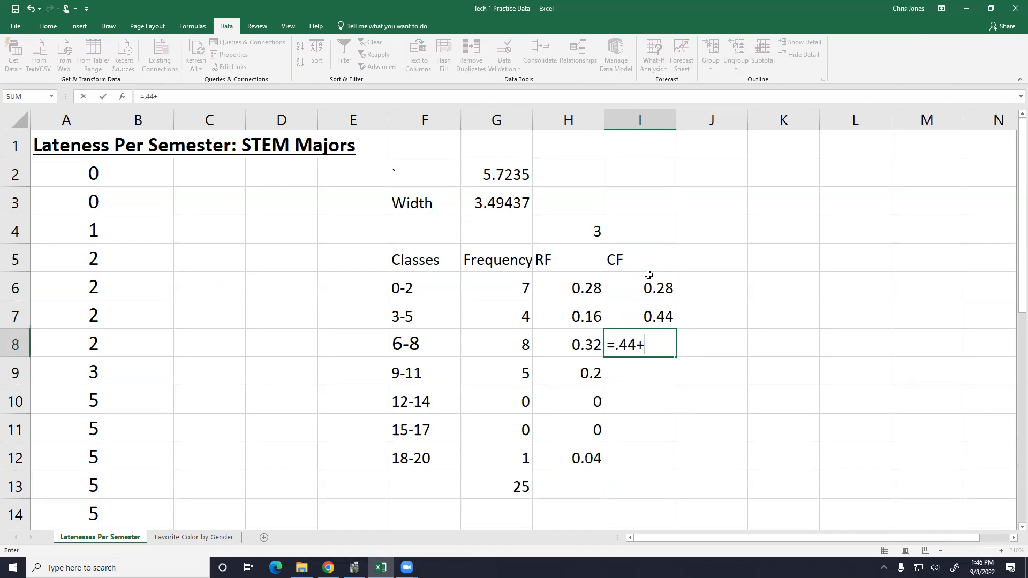
pyautogui.write('.32')
pyautogui.press('Return')
pyautogui.write('=.76+.2')
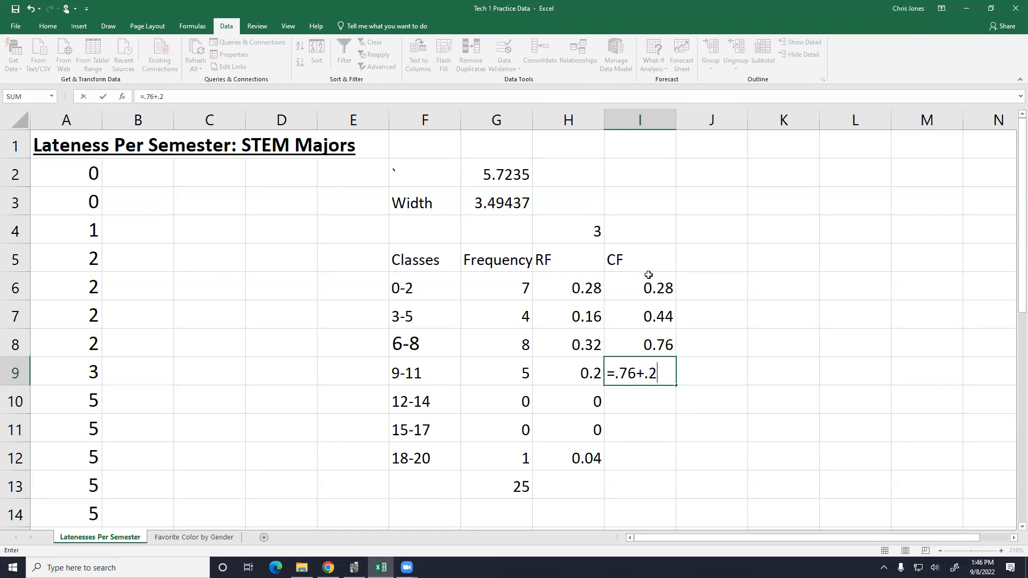
pyautogui.press('Return')
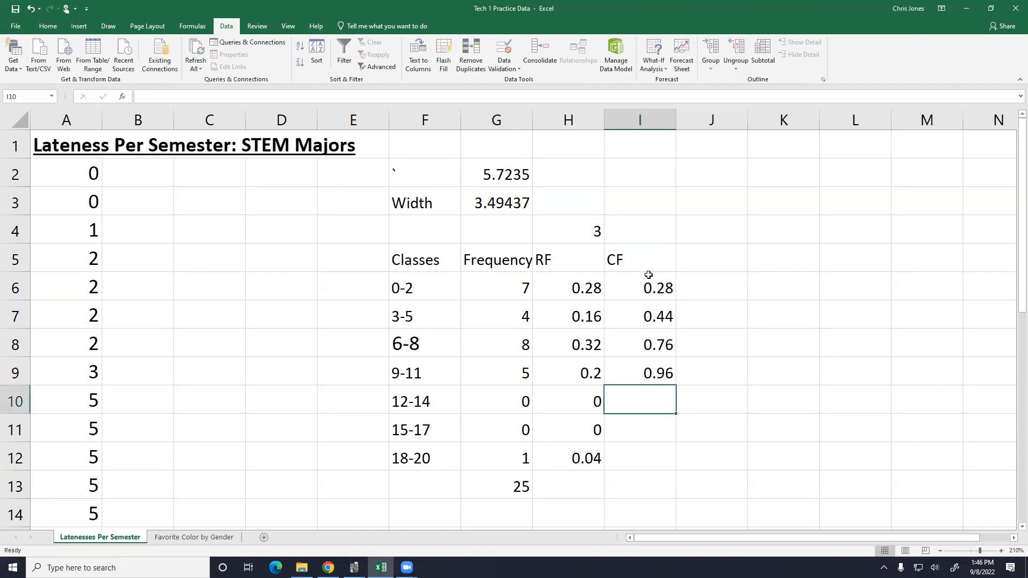
# Step: Complete the cumulative frequencies in I10:I12 with .96, .96 and 1
pyautogui.write('.96')
pyautogui.press('Return')
pyautogui.write('.96')
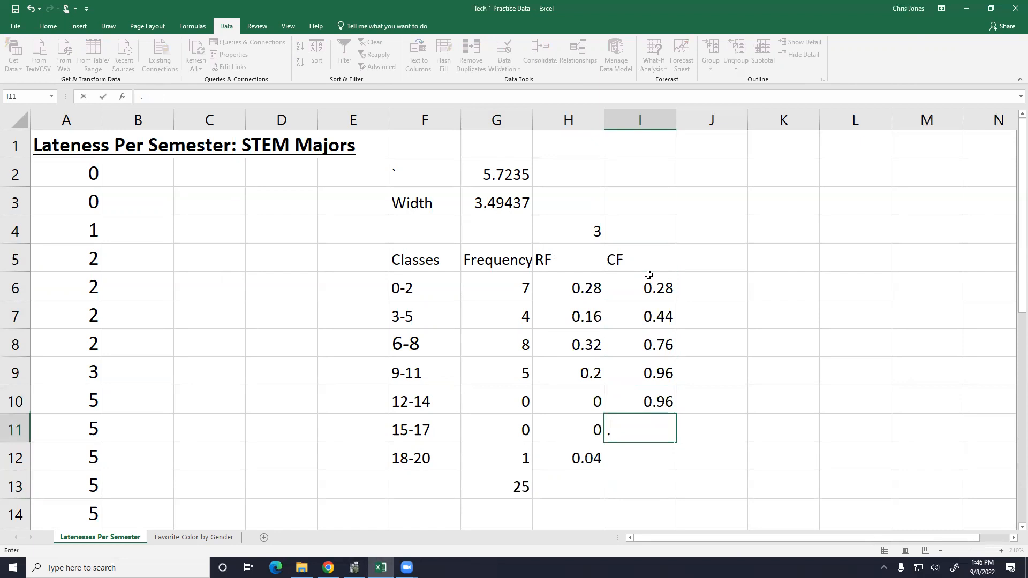
pyautogui.press('Return')
pyautogui.write('1')
pyautogui.press('Return')
# Step: Centre the contents of the frequency table in F5:I12
pyautogui.press('Up')
pyautogui.press('Up')
pyautogui.press('Up')
pyautogui.press('Up')
pyautogui.press('Up')
pyautogui.press('Up')
pyautogui.press('Up')
pyautogui.press('Up')
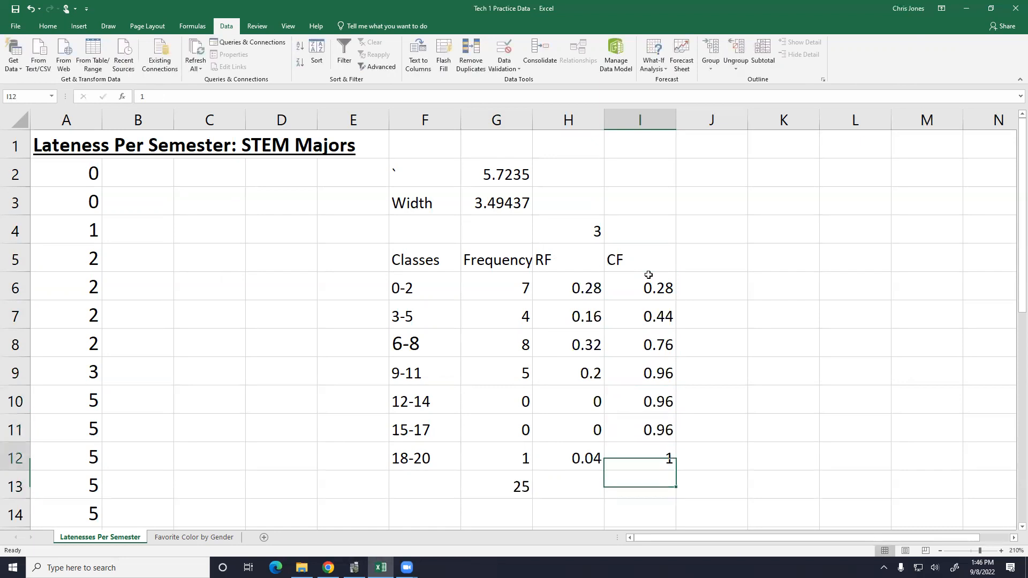
pyautogui.press('Left')
pyautogui.press('Left')
pyautogui.press('Left')
pyautogui.hotkey('shift', 'Down')
pyautogui.hotkey('shift', 'Down')
pyautogui.hotkey('shift', 'Down')
pyautogui.hotkey('shift', 'Down')
pyautogui.hotkey('shift', 'Down')
pyautogui.hotkey('shift', 'Down')
pyautogui.hotkey('shift', 'Down')
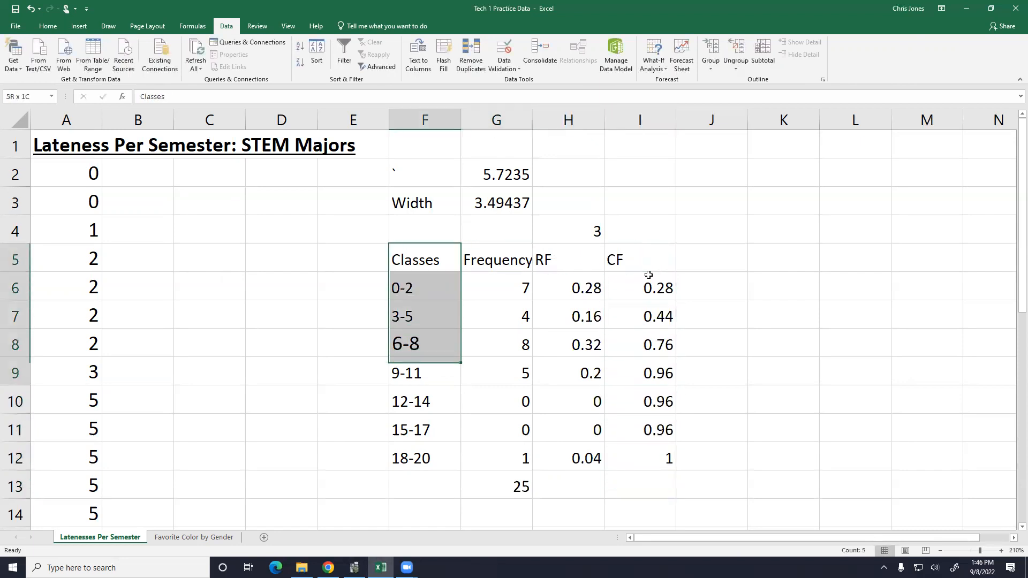
pyautogui.hotkey('shift', 'Right')
pyautogui.hotkey('shift', 'Right')
pyautogui.hotkey('shift', 'Right')
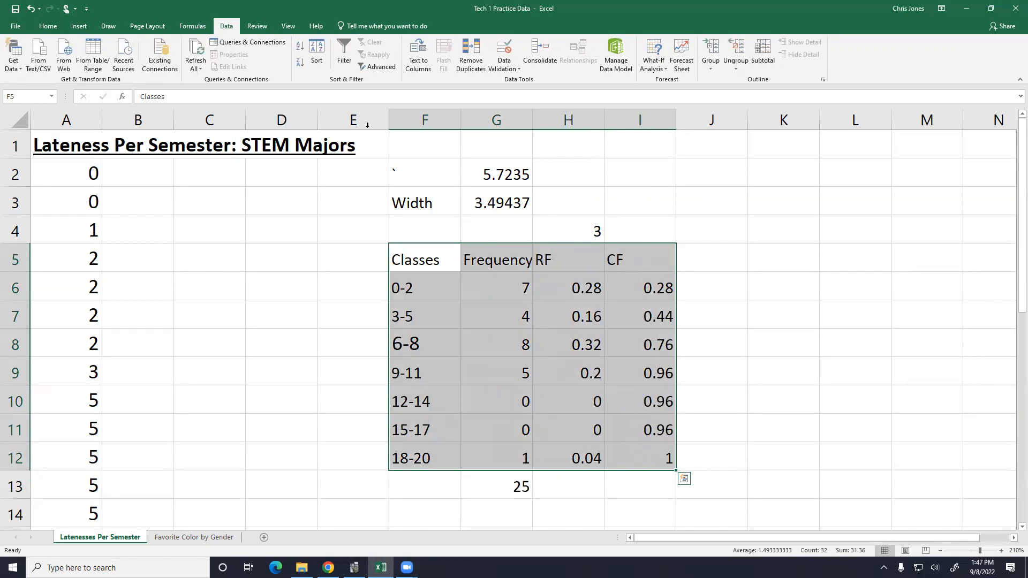
pyautogui.click(49, 26)
pyautogui.click(215, 63)
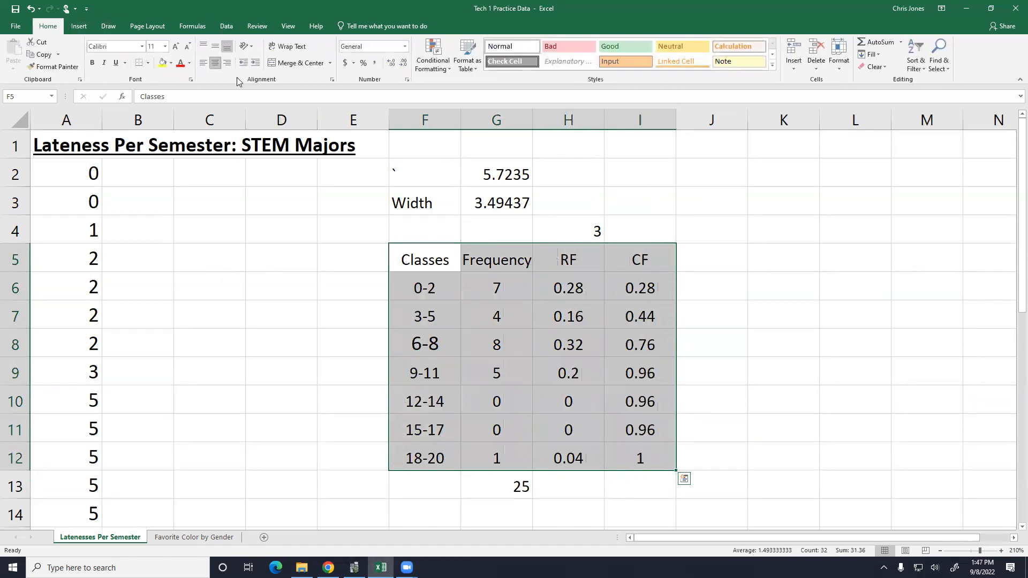
pyautogui.click(740, 248)
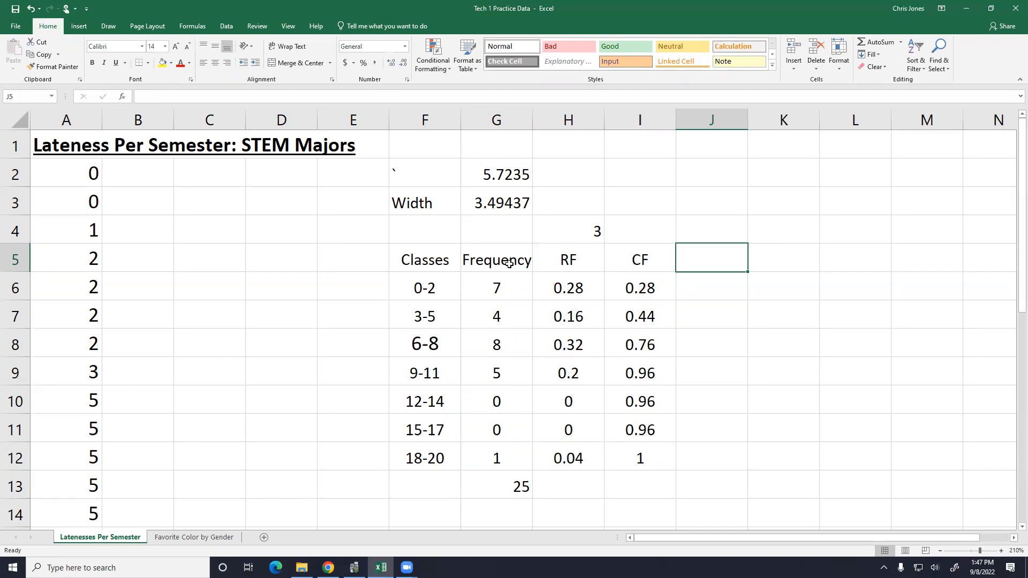
# Step: Clear the RF and CF columns in H5:I12 and the frequencies with their total in G6:G13
pyautogui.moveTo(557, 260); pyautogui.dragTo(643, 459)
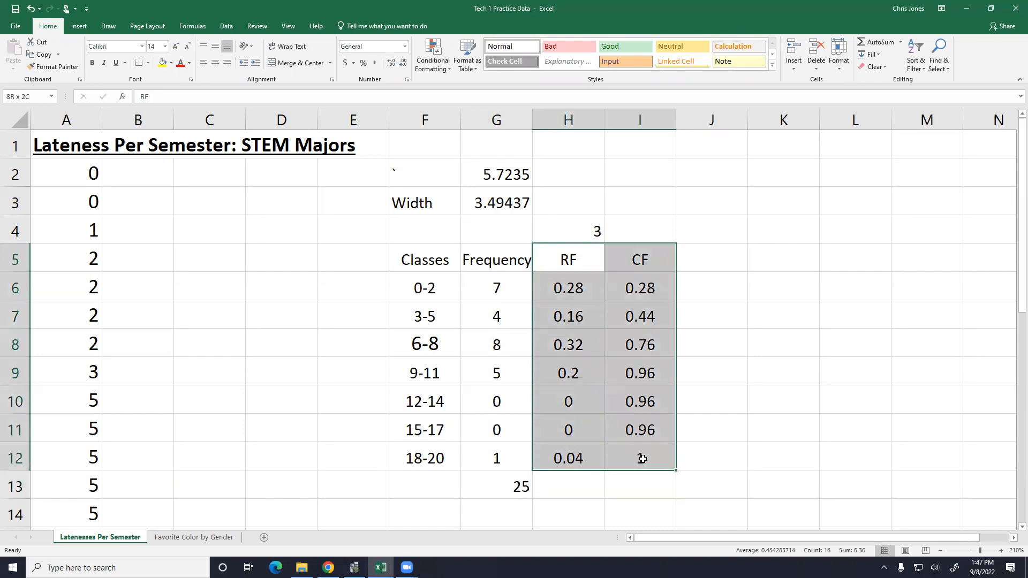
pyautogui.press('Delete')
pyautogui.moveTo(499, 291); pyautogui.dragTo(500, 496)
pyautogui.press('Delete')
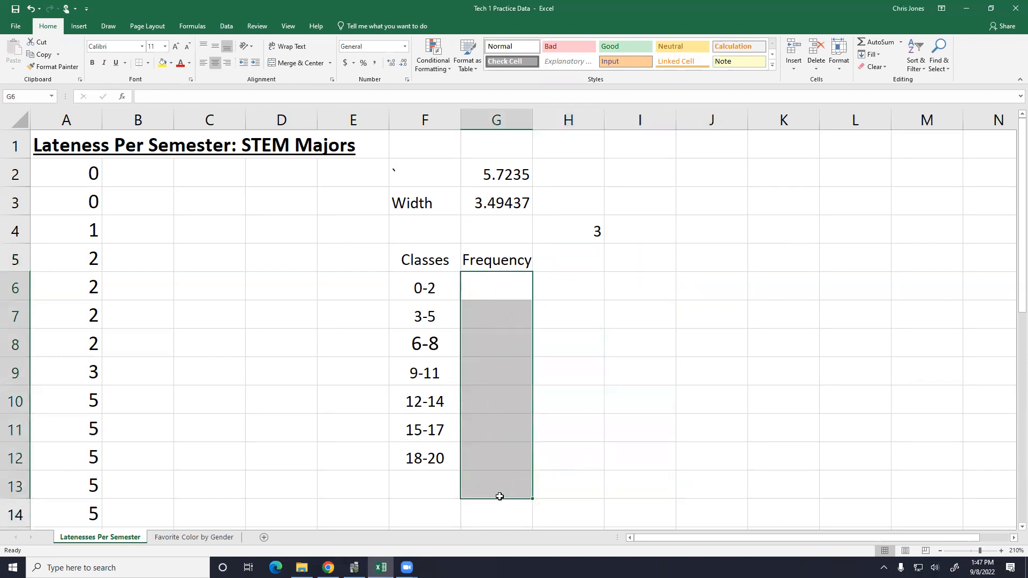
# Step: Check the class-count and class-width formulas in G2 and G3
pyautogui.moveTo(599, 394); pyautogui.dragTo(610, 394)
pyautogui.click(420, 281)
pyautogui.click(507, 200)
pyautogui.click(505, 175)
pyautogui.click(499, 196)
pyautogui.click(499, 178)
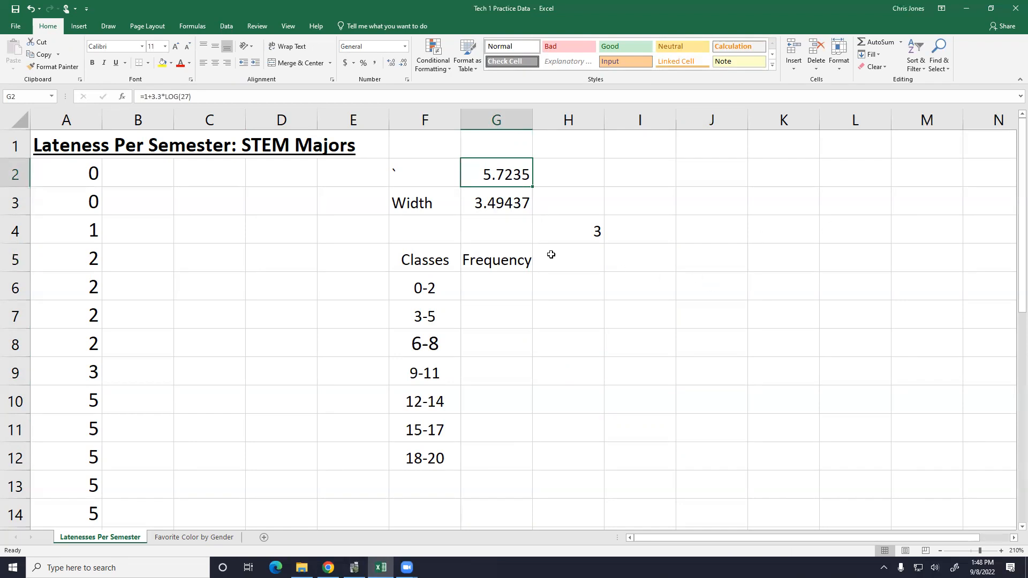
pyautogui.moveTo(503, 263); pyautogui.dragTo(501, 274)
# Step: Sort the lateness values in A2:A28 from smallest to largest
pyautogui.moveTo(60, 174); pyautogui.dragTo(77, 484)
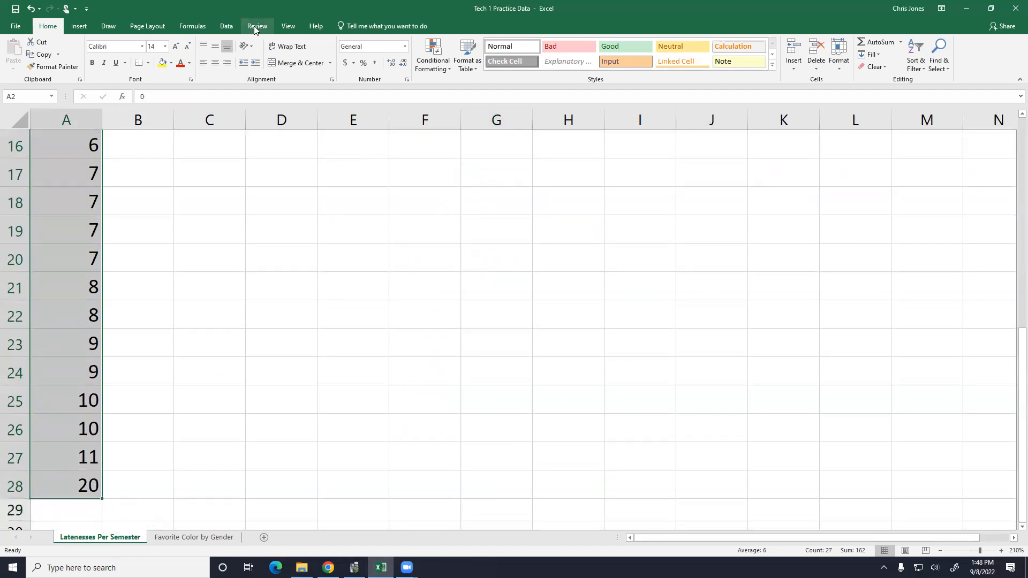
pyautogui.click(226, 26)
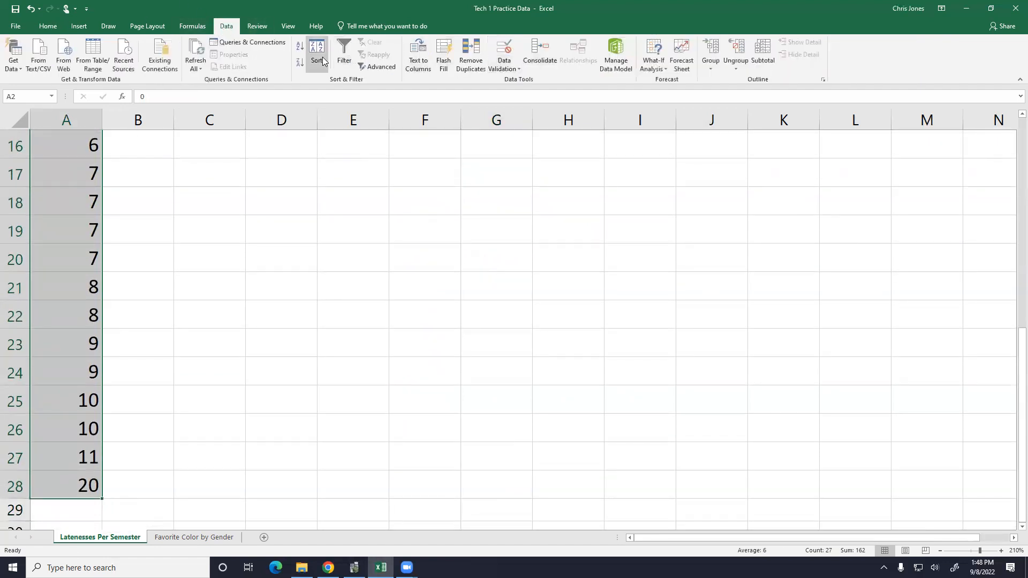
pyautogui.click(299, 49)
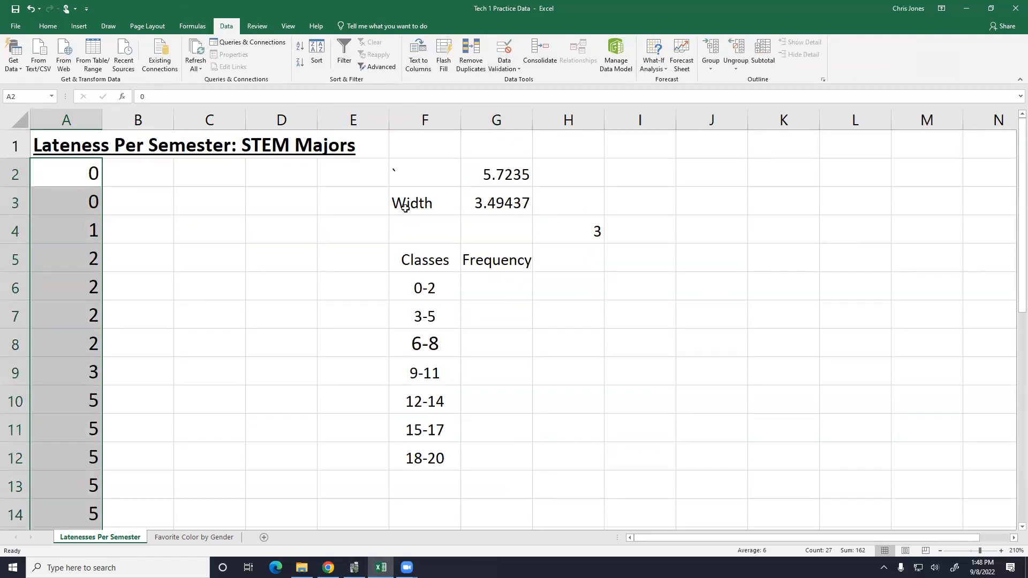
pyautogui.press('Down')
# Step: Enter the frequencies 8, 7 and 4 for the first three classes in G6:G8
pyautogui.click(497, 286)
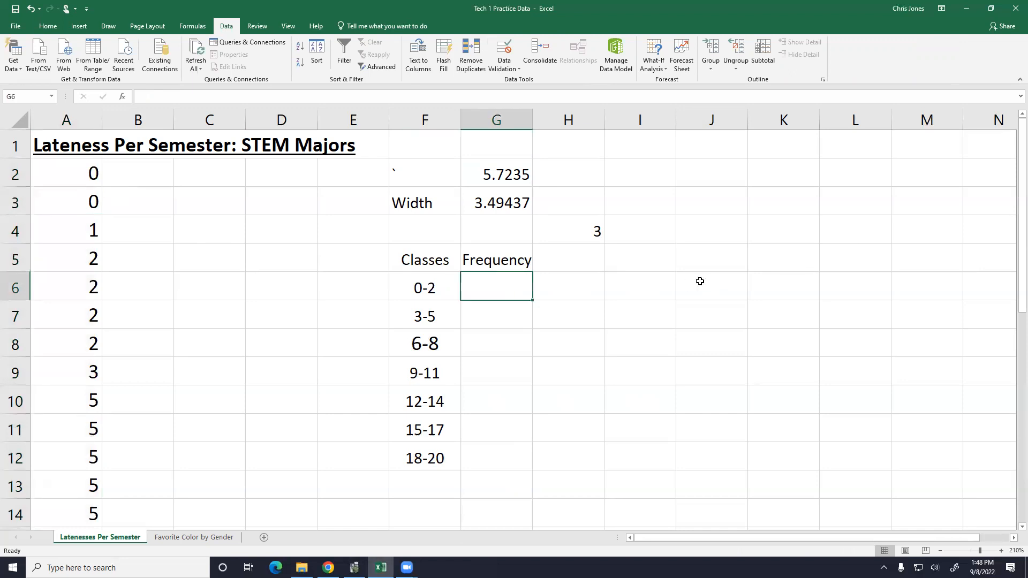
pyautogui.write('8')
pyautogui.press('Return')
pyautogui.write('7')
pyautogui.press('Return')
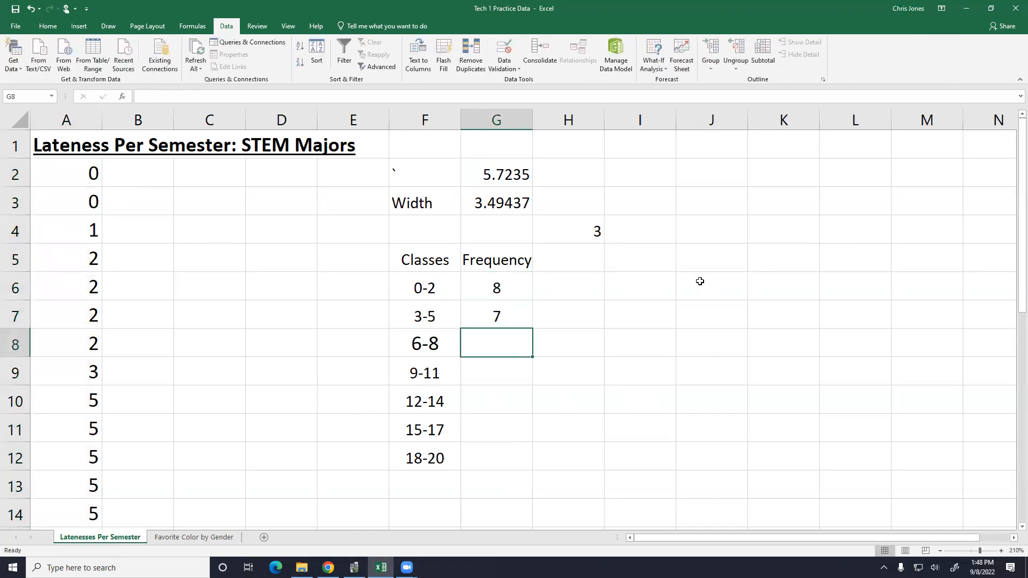
pyautogui.write('4')
pyautogui.press('Return')
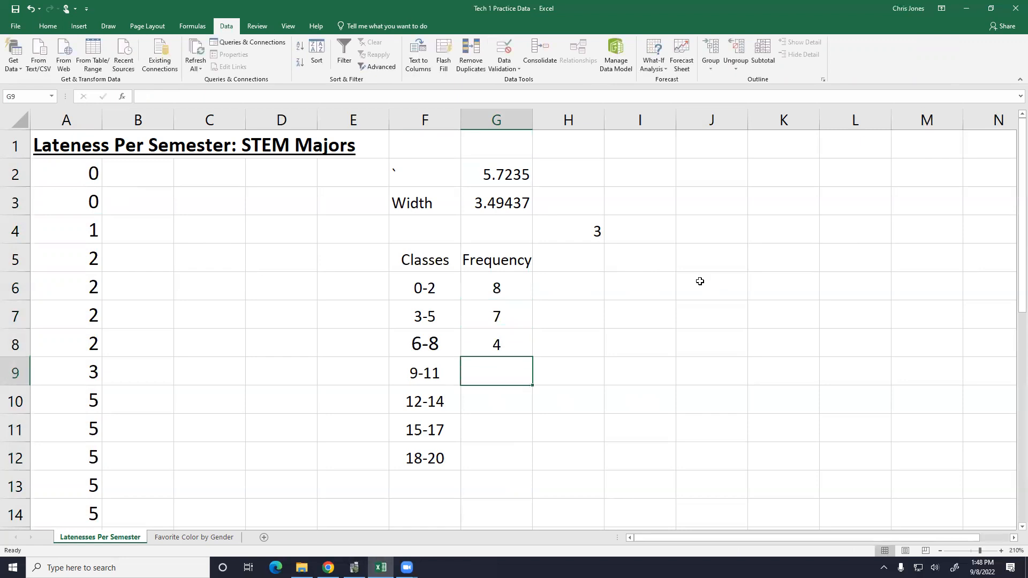
# Step: Enter the frequencies 2, 0, 0 and 1 for the last four classes in G9:G12
pyautogui.write('2')
pyautogui.press('Return')
pyautogui.write('0')
pyautogui.press('Return')
pyautogui.write('0')
pyautogui.press('Return')
pyautogui.write('1')
pyautogui.press('Return')
# Step: Add the heading RF in H5 and enter =8/25 as the first relative frequency in H6
pyautogui.press('Up')
pyautogui.press('Up')
pyautogui.press('Up')
pyautogui.press('Up')
pyautogui.press('Up')
pyautogui.press('Up')
pyautogui.press('Up')
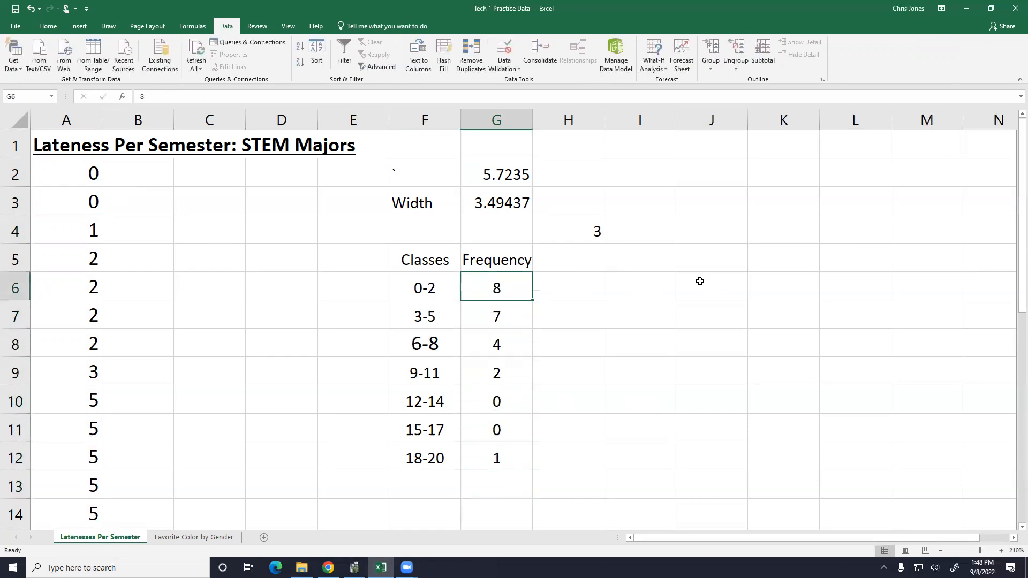
pyautogui.press('Right')
pyautogui.press('Up')
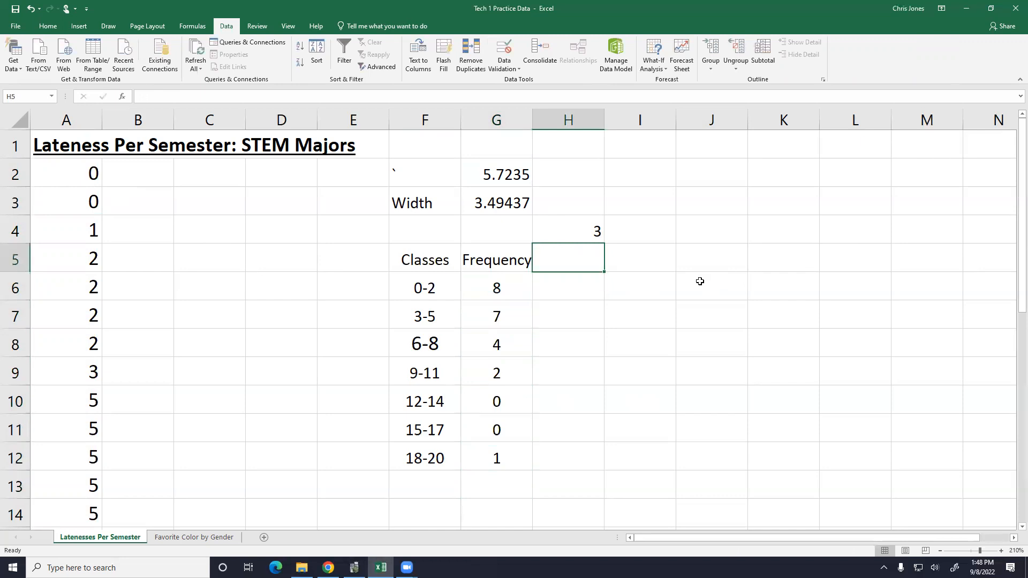
pyautogui.write('RF')
pyautogui.press('Return')
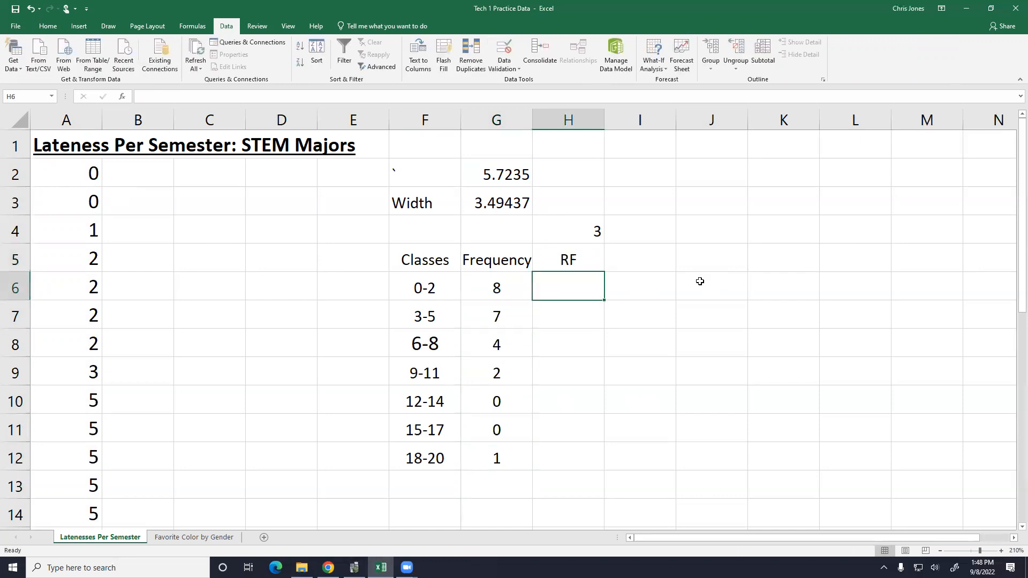
pyautogui.write('=8/')
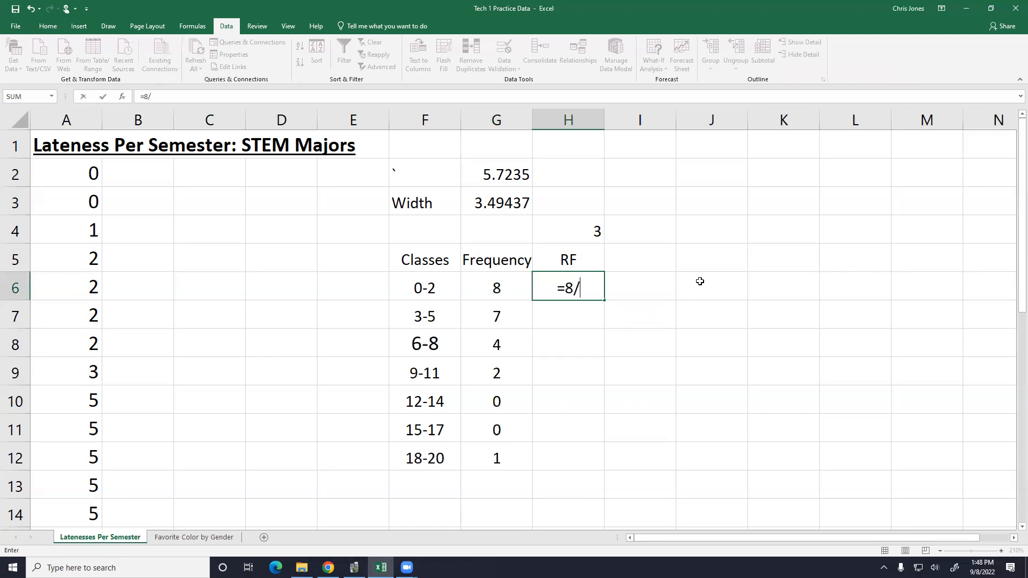
pyautogui.write('25')
pyautogui.press('Return')
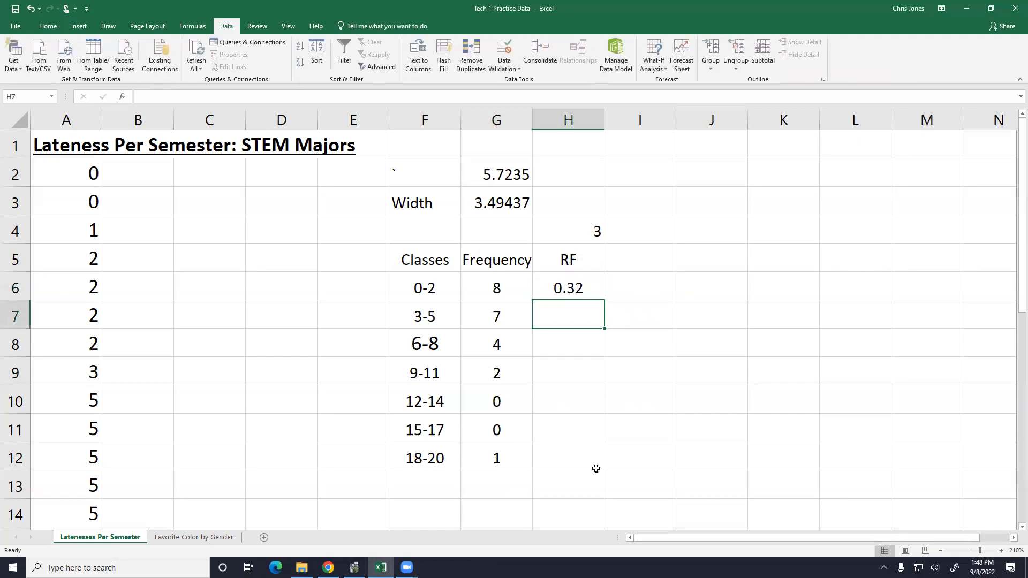
# Step: Total the frequencies in G13 with a SUM of G6:G12
pyautogui.click(493, 493)
pyautogui.write('=su')
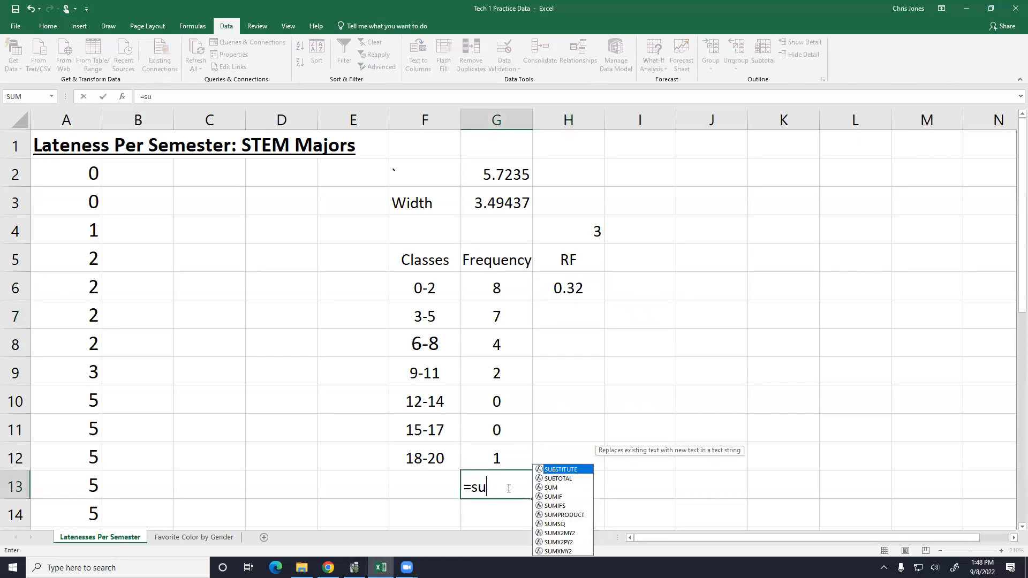
pyautogui.write('m(')
pyautogui.moveTo(515, 294); pyautogui.dragTo(503, 464)
pyautogui.press('Return')
pyautogui.press('Up')
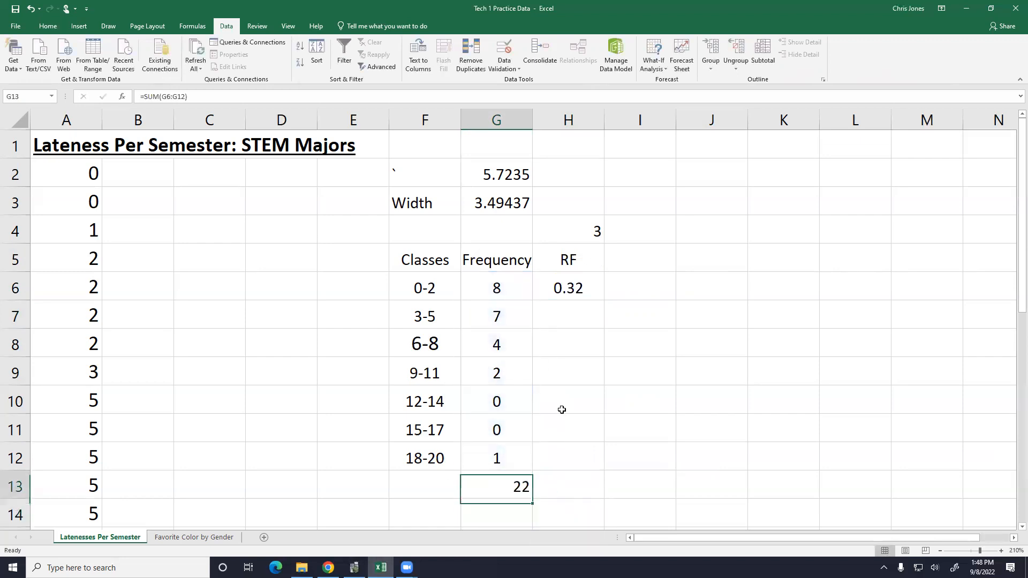
# Step: Correct the first relative frequency in H6 to =8/22
pyautogui.press('Right')
pyautogui.press('Up')
pyautogui.press('Up')
pyautogui.press('Up')
pyautogui.press('Up')
pyautogui.press('Up')
pyautogui.press('Up')
pyautogui.press('Up')
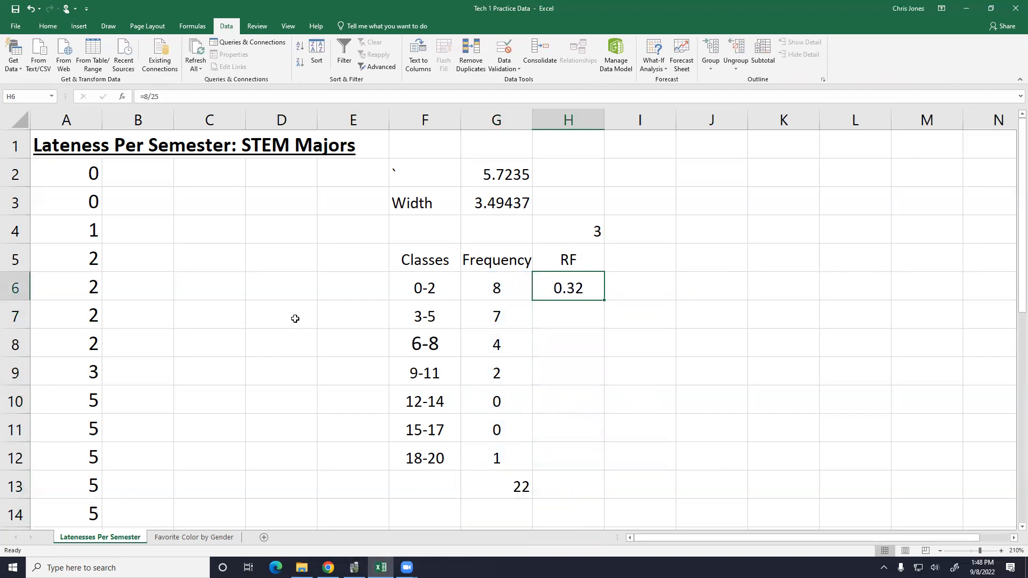
pyautogui.press('F2')
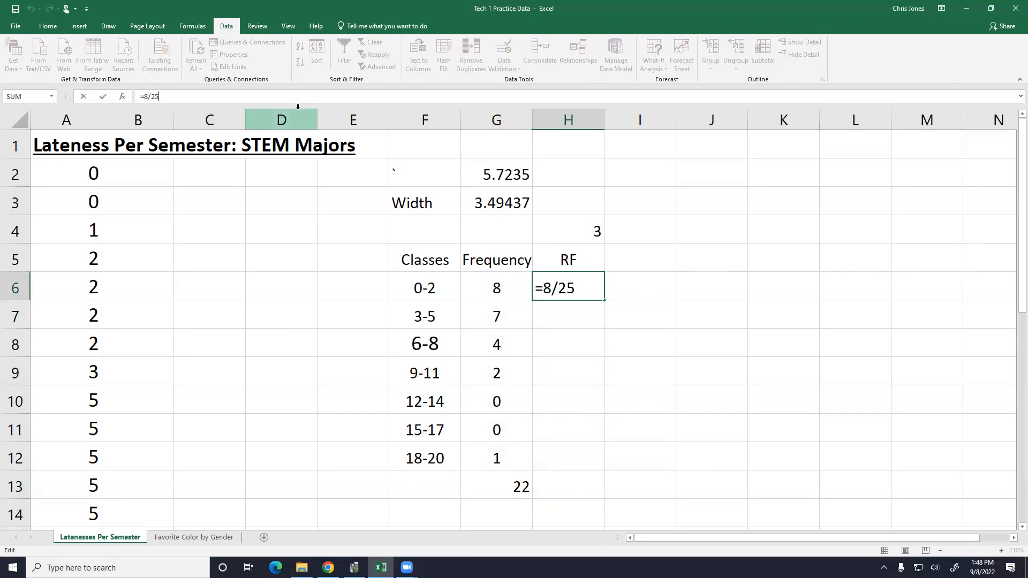
pyautogui.press('BackSpace')
pyautogui.write('2')
pyautogui.press('Return')
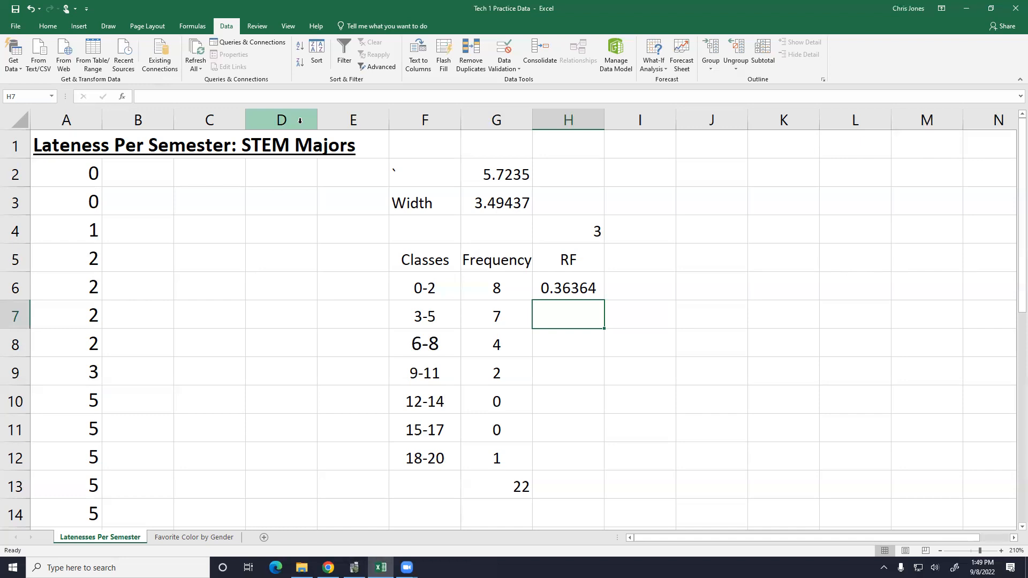
# Step: Replace the stray character in F2 with the label Classes
pyautogui.scroll(1, 441, 43)
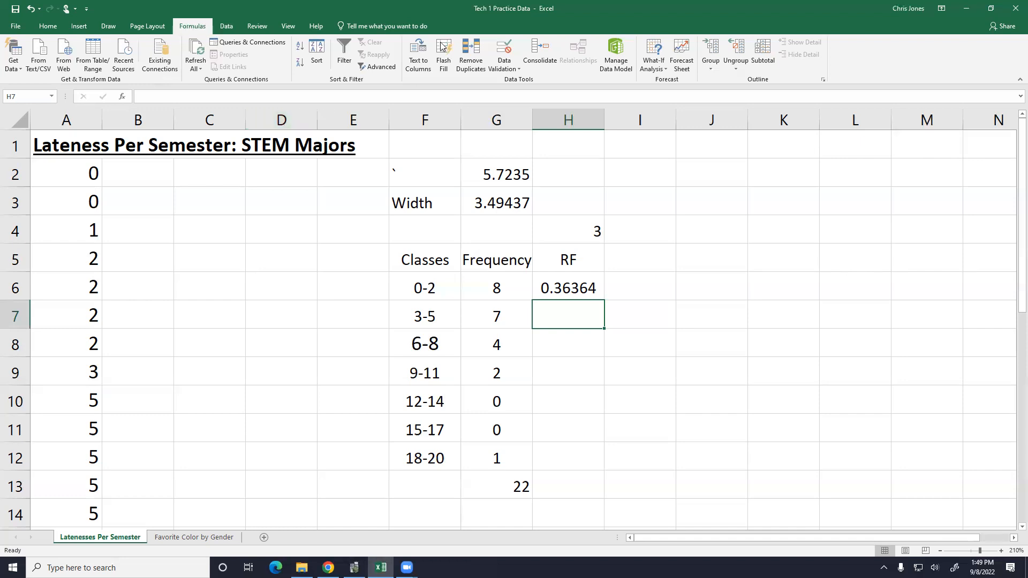
pyautogui.click(428, 170)
pyautogui.write('Classes')
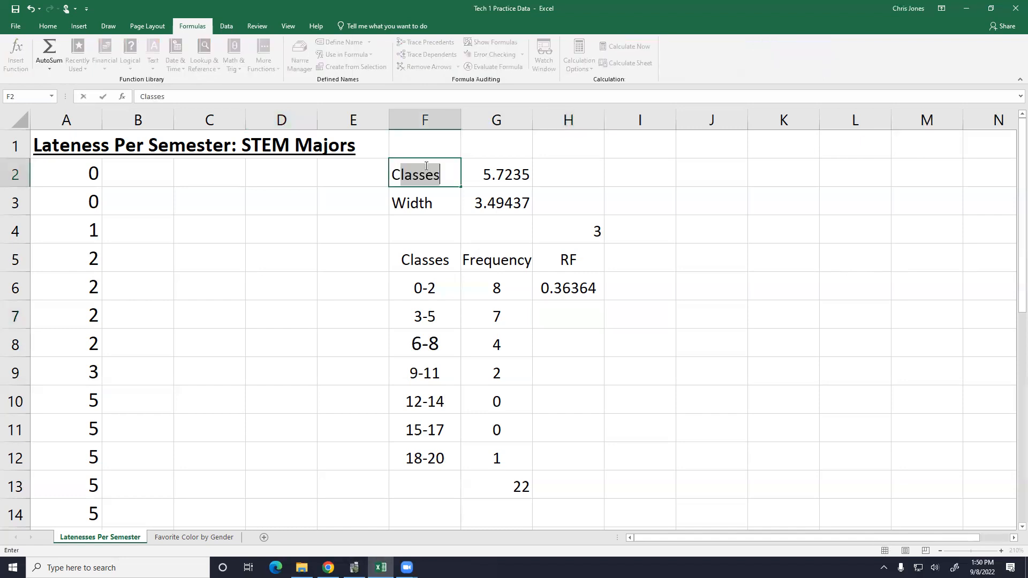
pyautogui.press('Return')
# Step: Clear the width in G3 and re-enter its formula as =(20-0)/5.7235
pyautogui.click(513, 197)
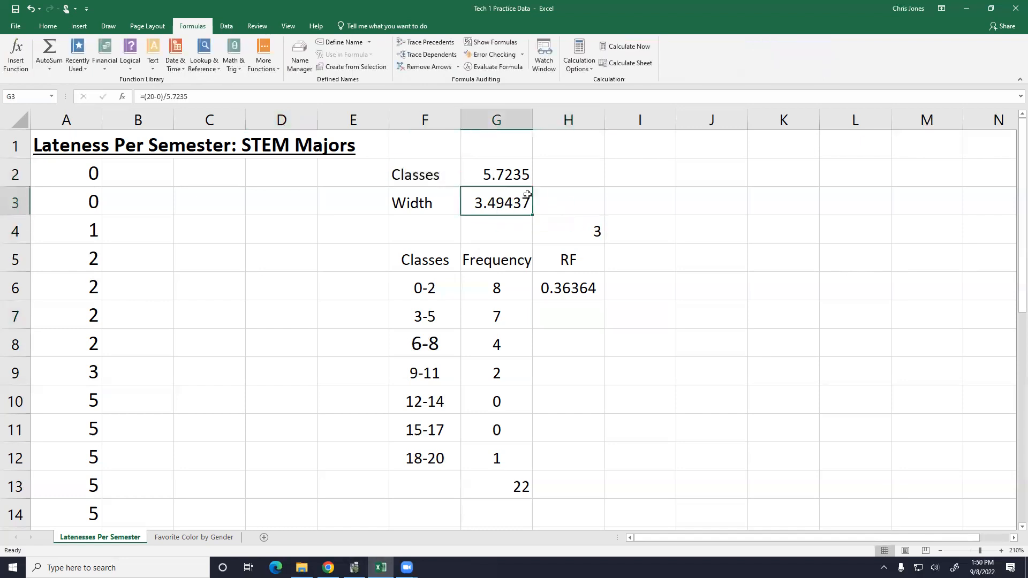
pyautogui.press('Delete')
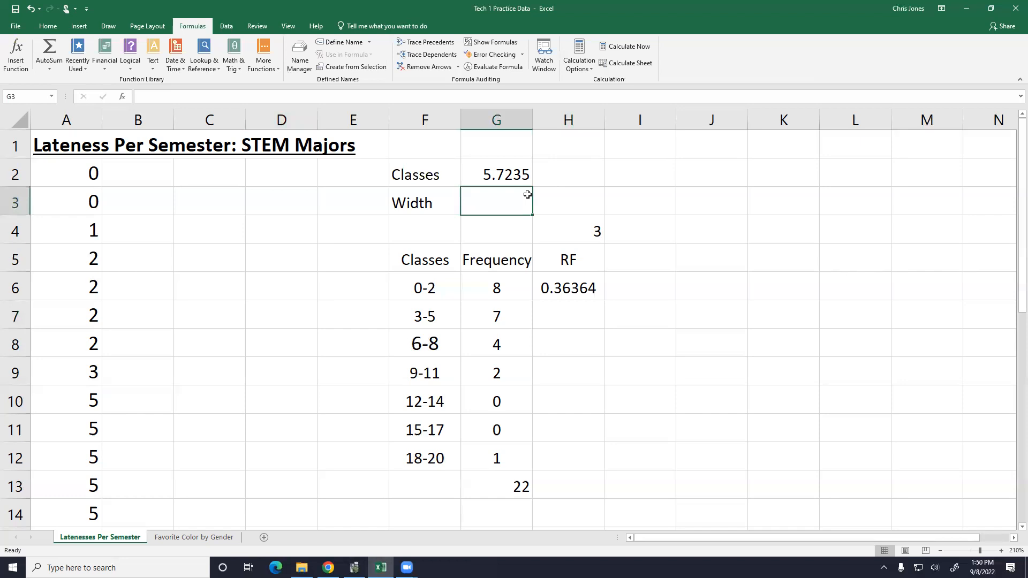
pyautogui.write('=(')
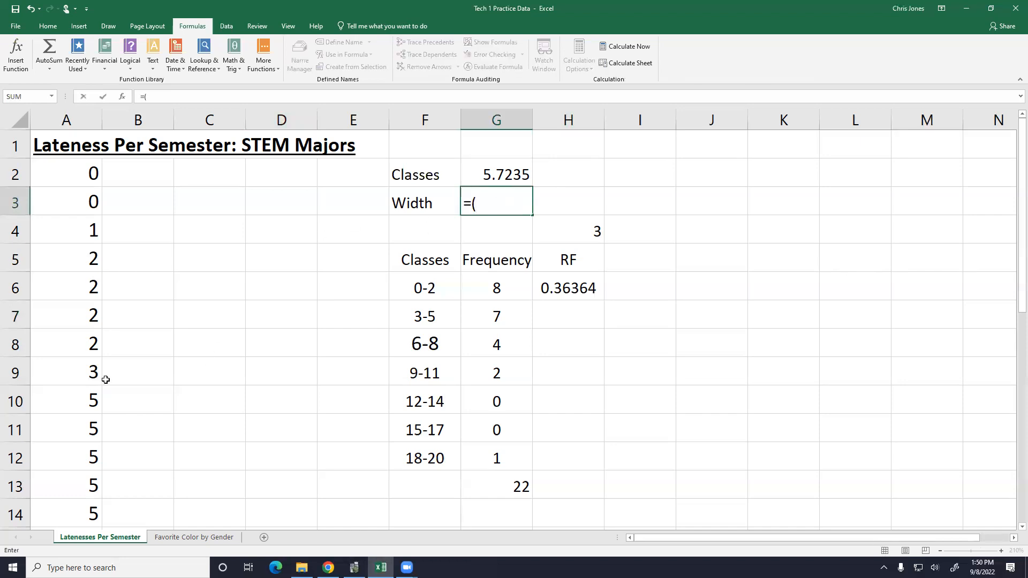
pyautogui.scroll(-8, 105, 379)
pyautogui.scroll(4, 200, 278)
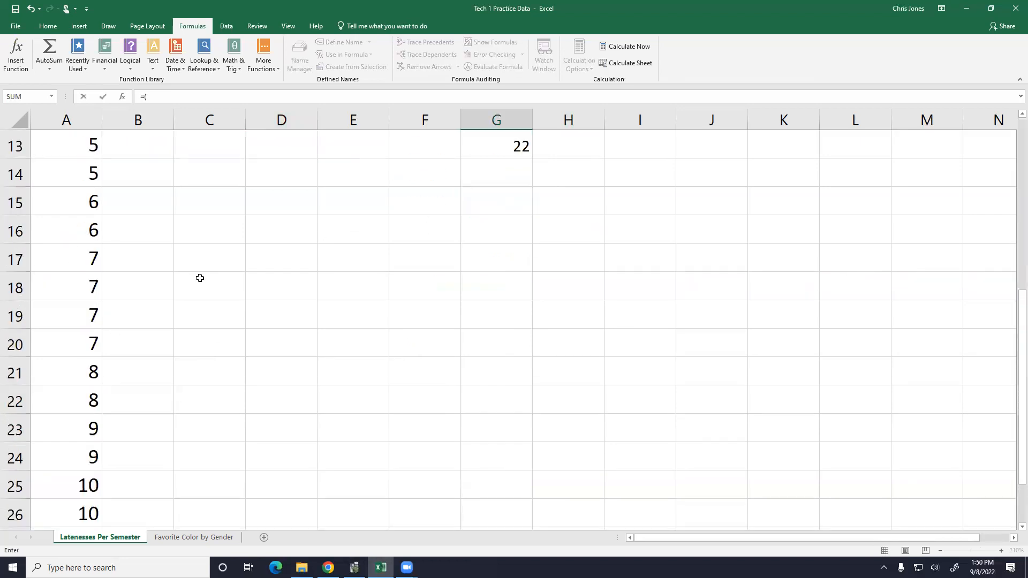
pyautogui.scroll(4, 200, 278)
pyautogui.write('20-')
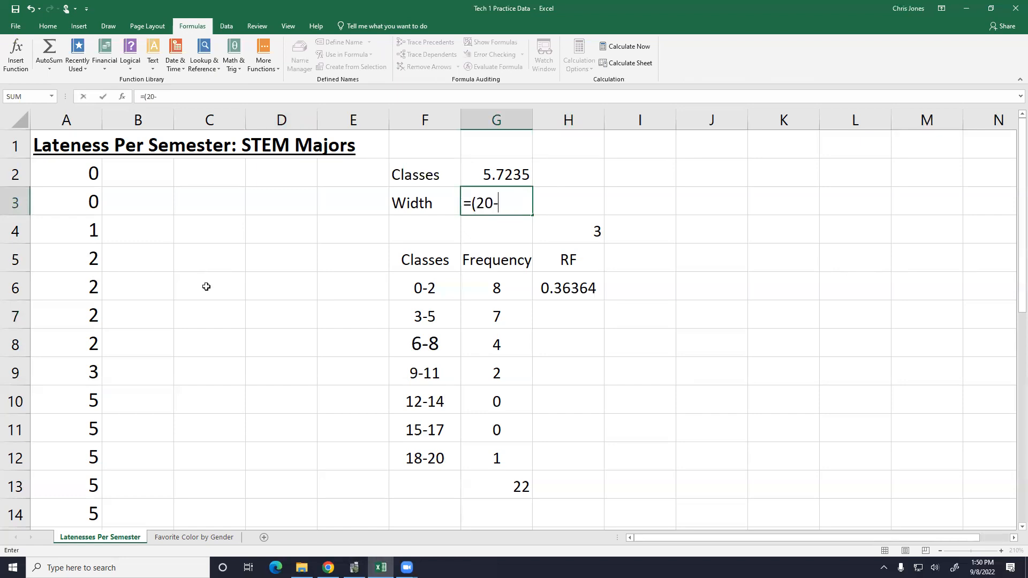
pyautogui.write('0)/5.7235')
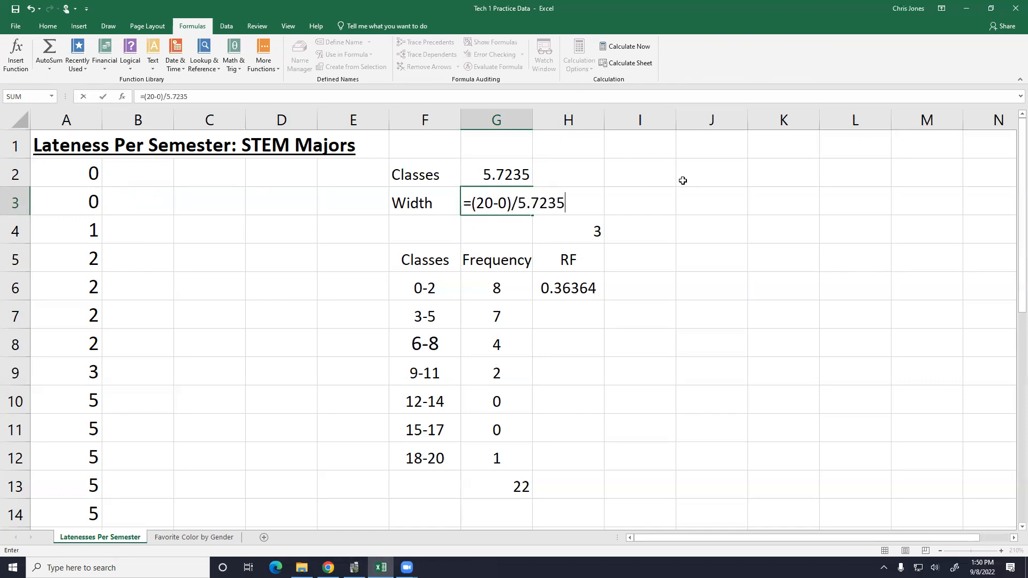
pyautogui.press('Return')
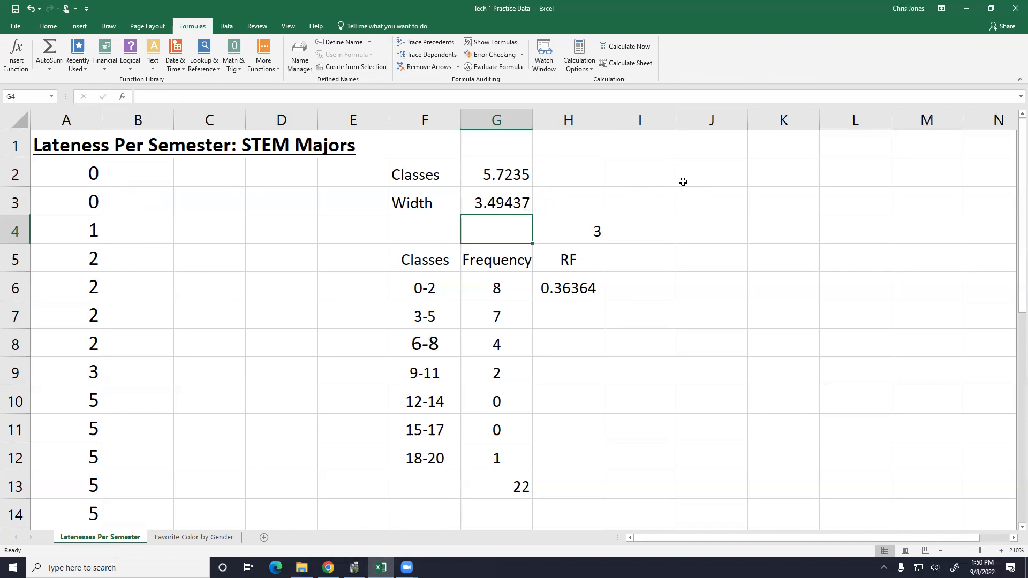
# Step: Enter the relative frequencies =7/22, =4/22 and =2/22 in H7 to H9
pyautogui.press('Down')
pyautogui.press('Down')
pyautogui.press('Right')
pyautogui.press('Right')
pyautogui.press('Down')
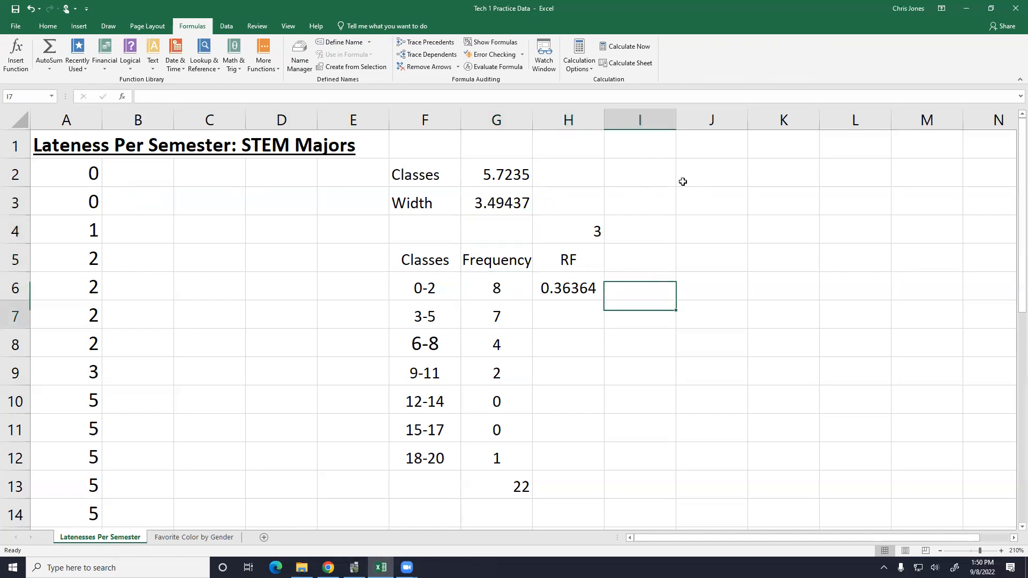
pyautogui.press('Left')
pyautogui.write('=')
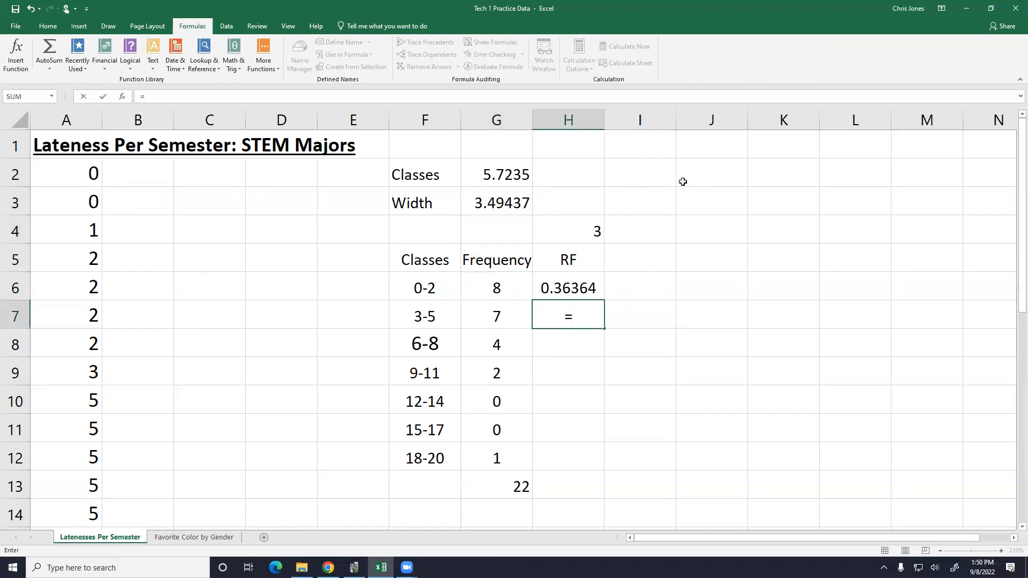
pyautogui.write('7/22')
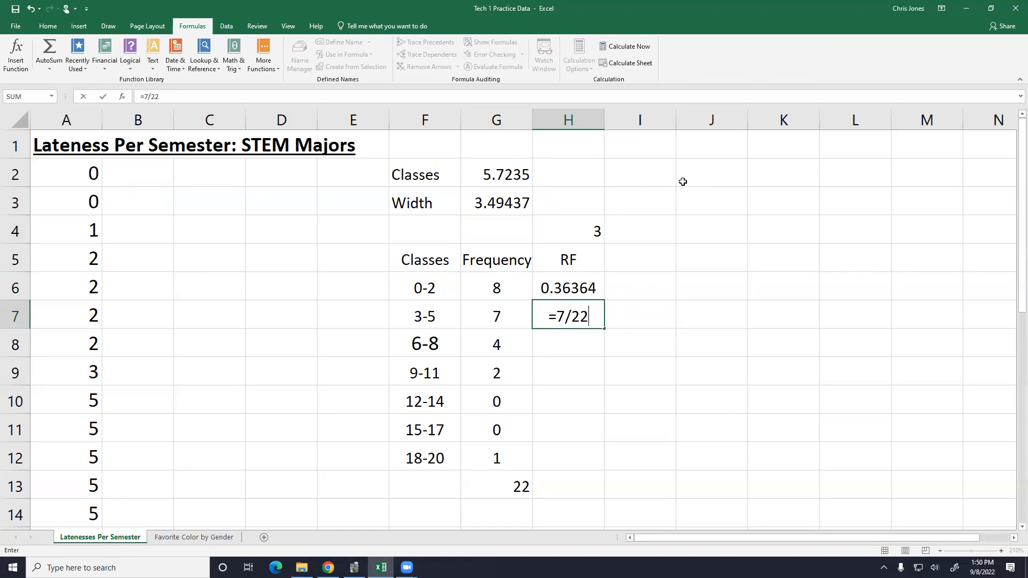
pyautogui.press('Return')
pyautogui.write('=4/22')
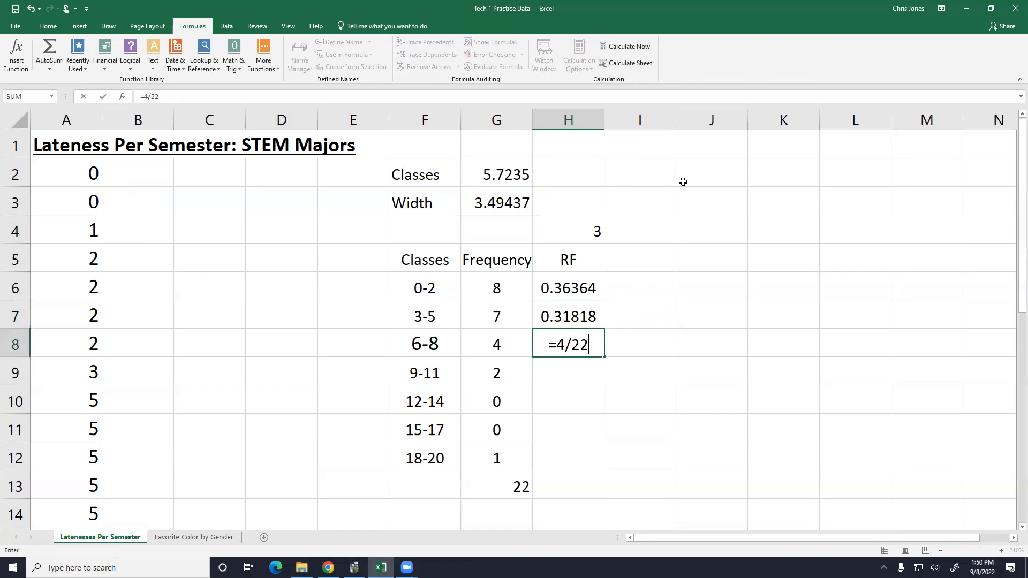
pyautogui.press('Return')
pyautogui.write('=2/22')
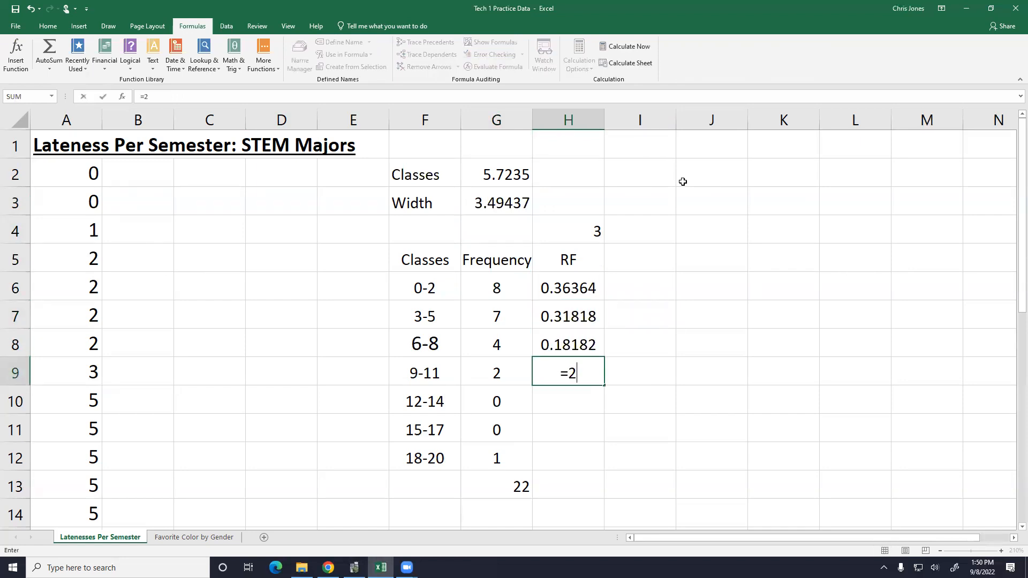
pyautogui.press('Return')
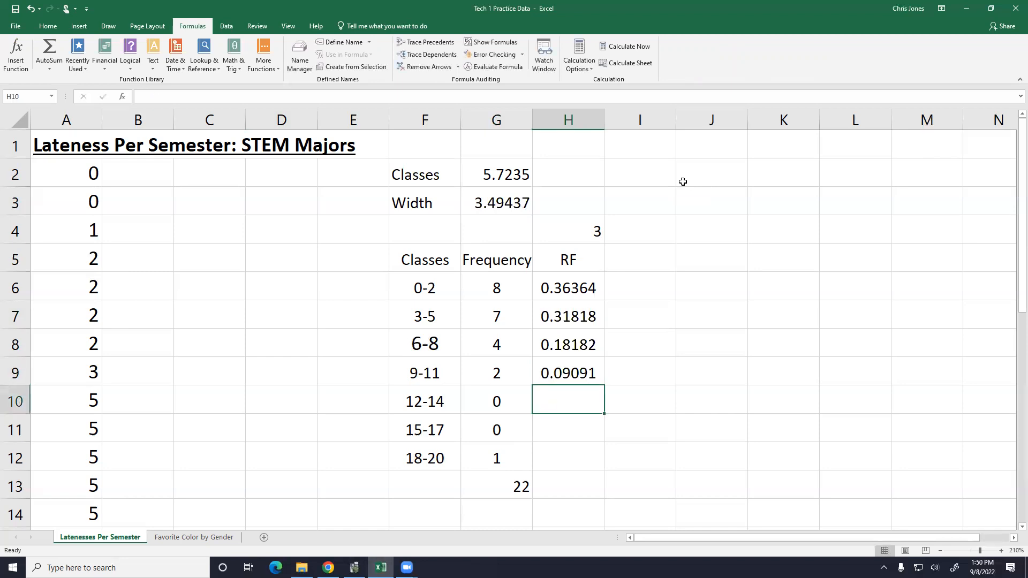
# Step: Complete the RF column with 0 in H10 and H11 and =1/22 in H12
pyautogui.write('0')
pyautogui.press('Return')
pyautogui.write('0')
pyautogui.press('Return')
pyautogui.write('=/')
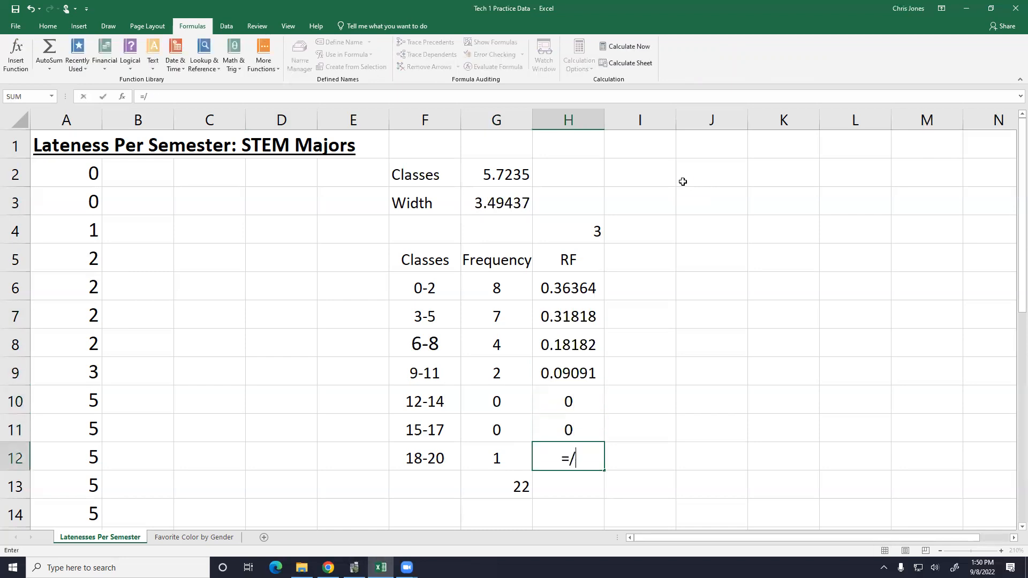
pyautogui.press('BackSpace')
pyautogui.write('1/22')
pyautogui.press('Return')
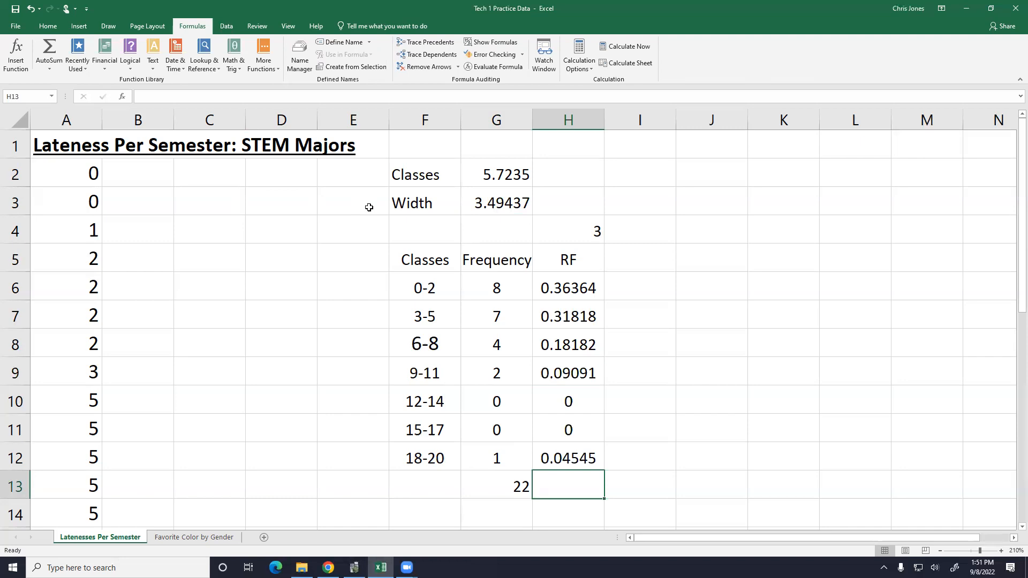
# Step: Clear the whole frequency distribution, including the class and width calculations, from F2:H13
pyautogui.scroll(3, 1010, 33)
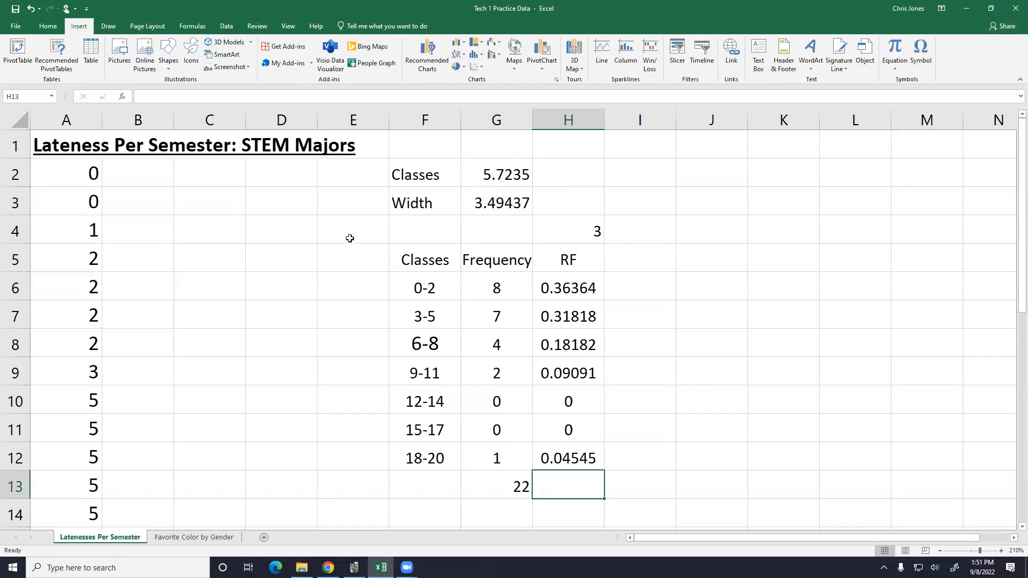
pyautogui.moveTo(417, 170); pyautogui.dragTo(555, 484)
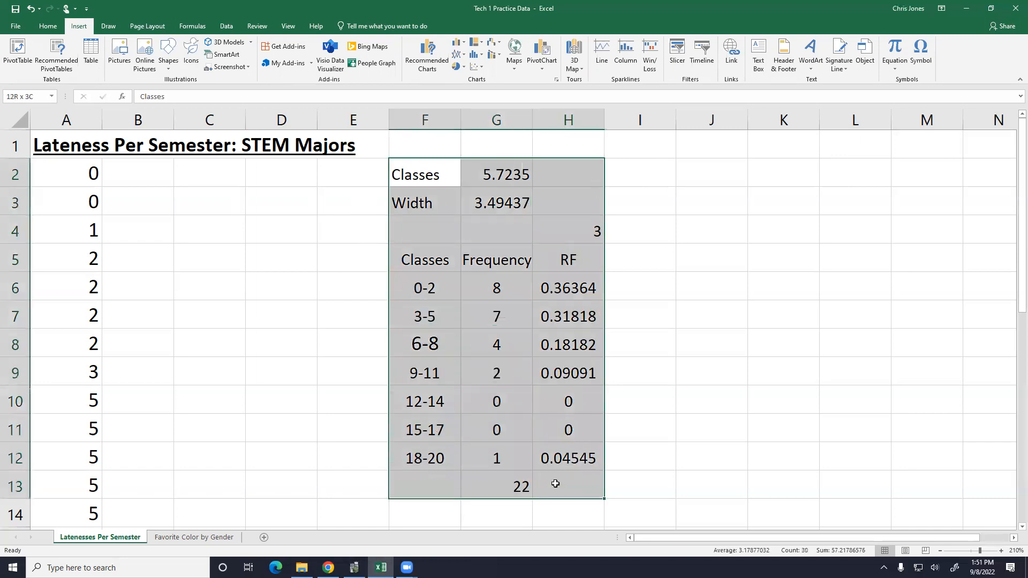
pyautogui.press('Delete')
pyautogui.click(282, 289)
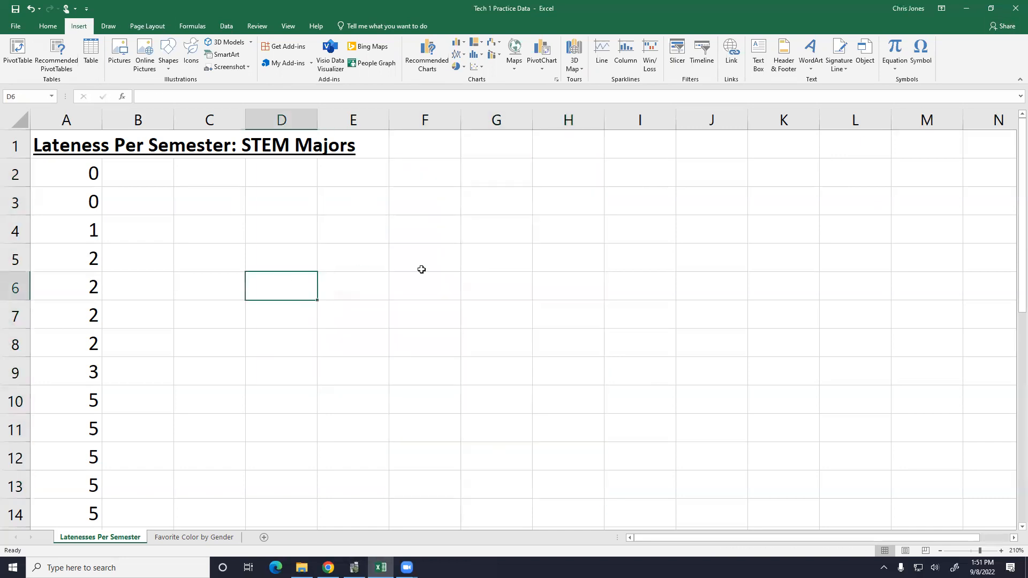
# Step: On the Favorite Color by Gender sheet, delete the Male Favorite Color data in columns A to E
pyautogui.click(214, 538)
pyautogui.click(624, 391)
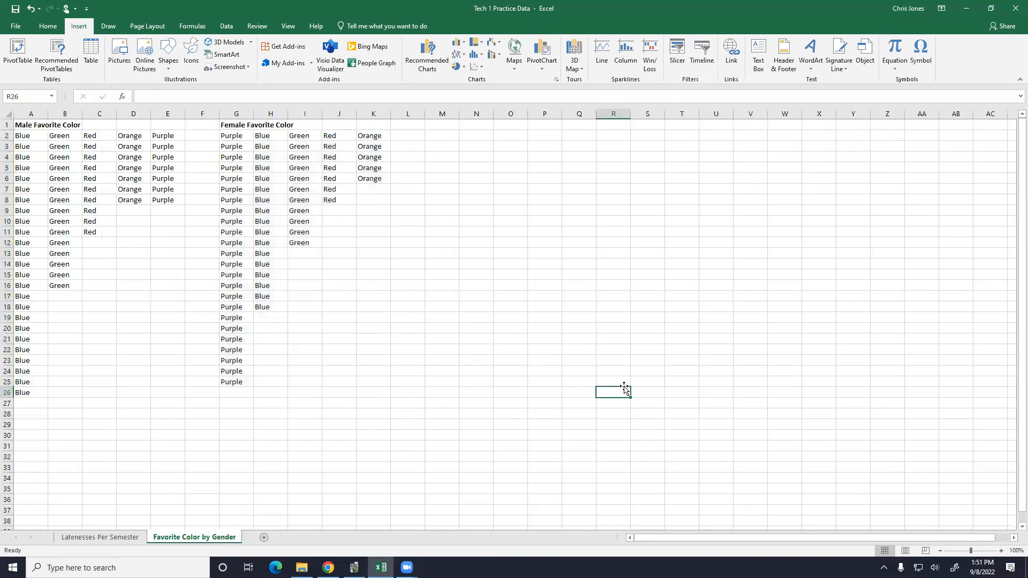
pyautogui.click(1001, 551)
pyautogui.click(1001, 551)
pyautogui.click(1001, 550)
pyautogui.click(1001, 551)
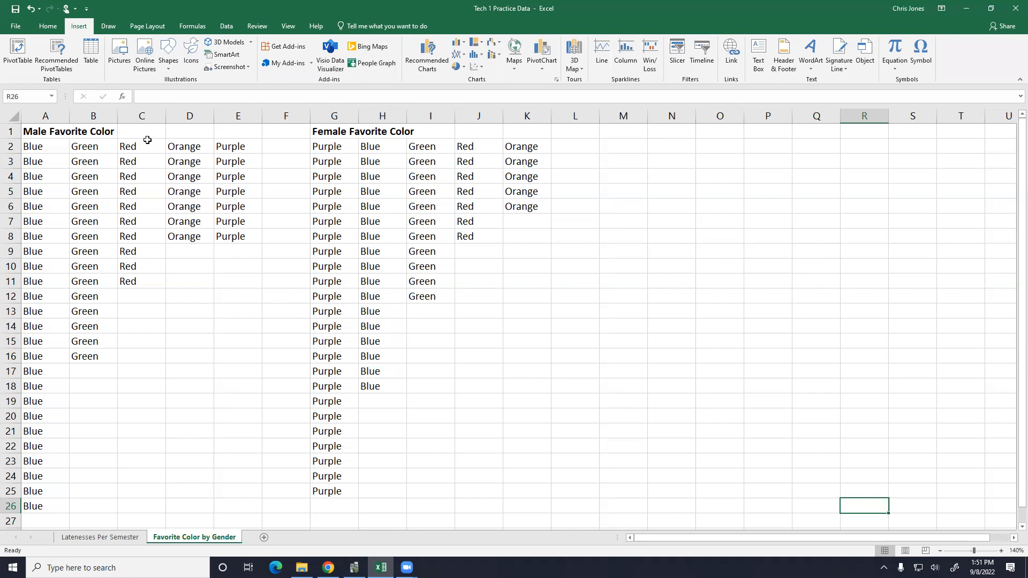
pyautogui.moveTo(41, 128); pyautogui.dragTo(252, 455)
pyautogui.press('Delete')
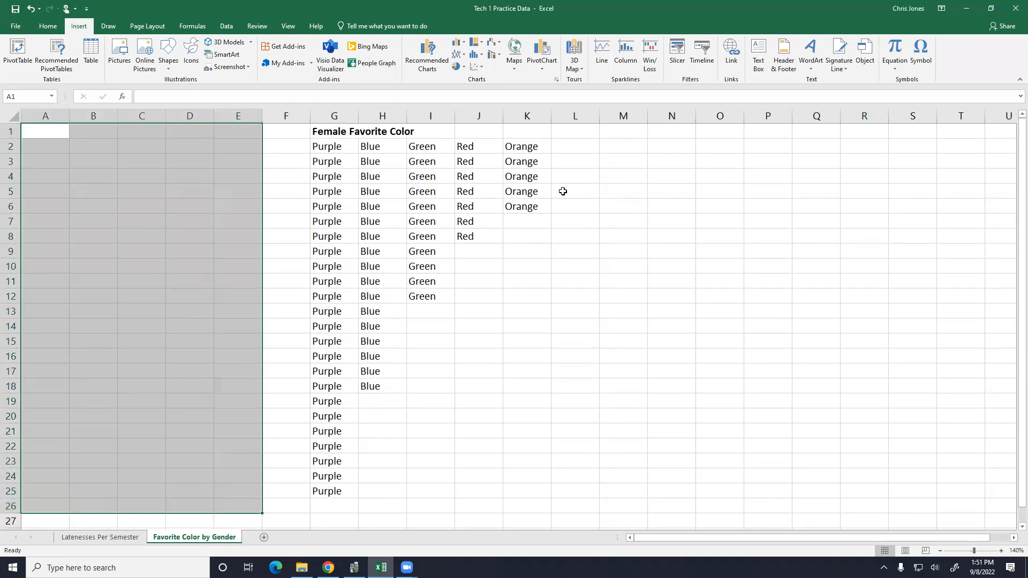
# Step: Enter the heading Category in M2 beside the female favorite color data
pyautogui.click(616, 186)
pyautogui.click(620, 144)
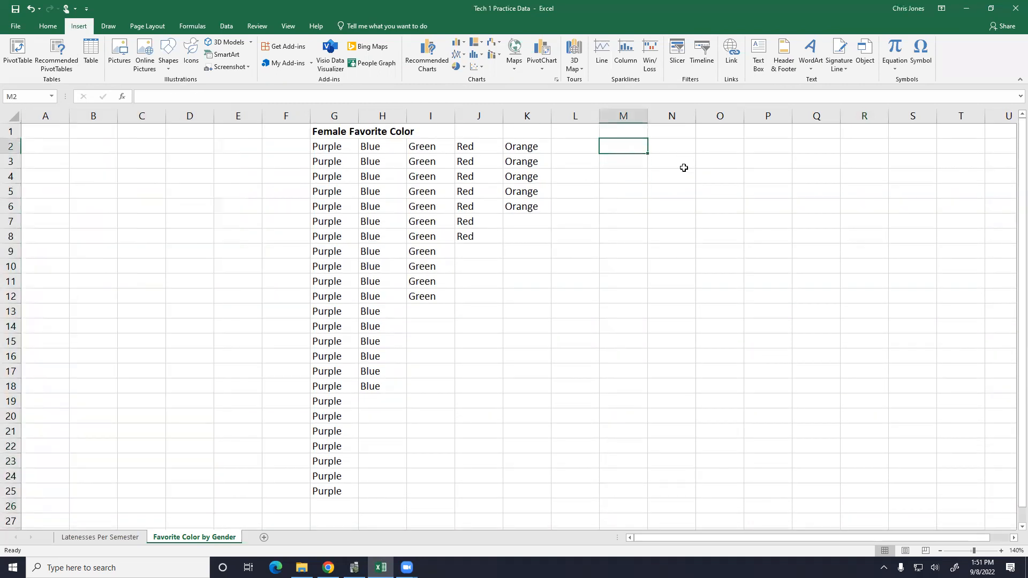
pyautogui.write('Cat')
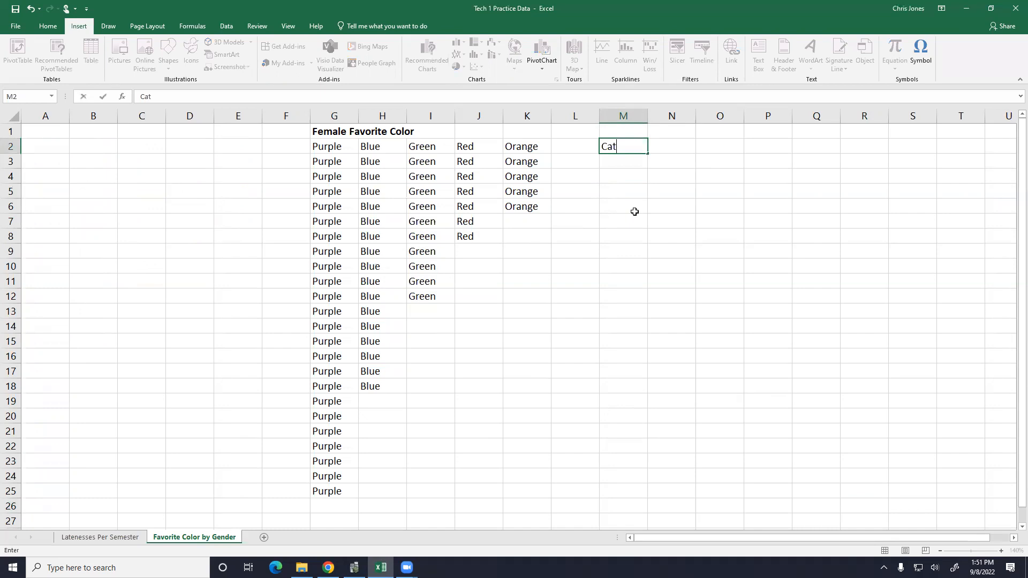
pyautogui.write('egory')
pyautogui.press('Return')
pyautogui.press('Up')
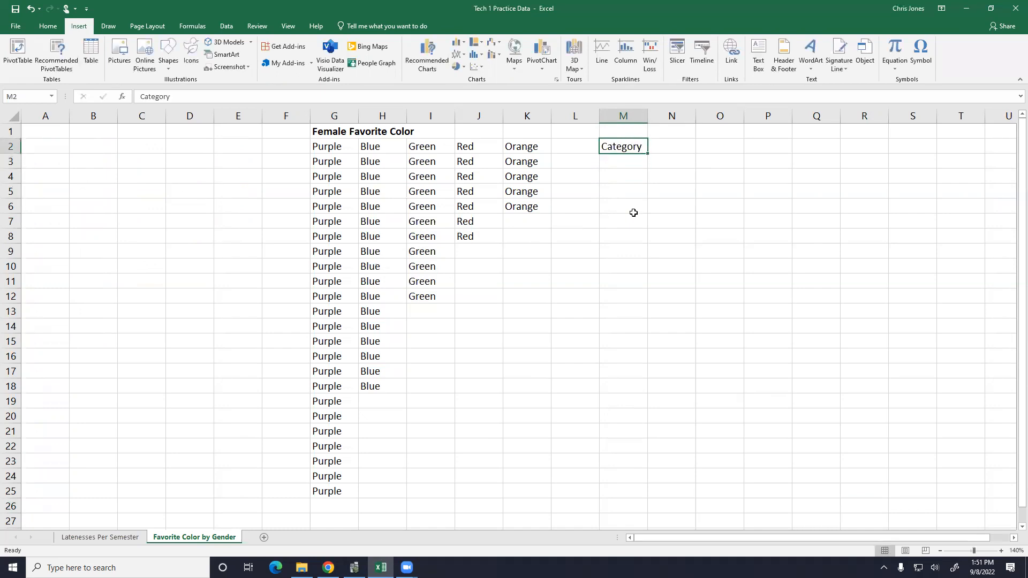
# Step: Add the headings Frequency, RF and CF in N2, O2 and P2
pyautogui.click(1001, 551)
pyautogui.click(1001, 551)
pyautogui.click(1001, 551)
pyautogui.scroll(1, 904, 472)
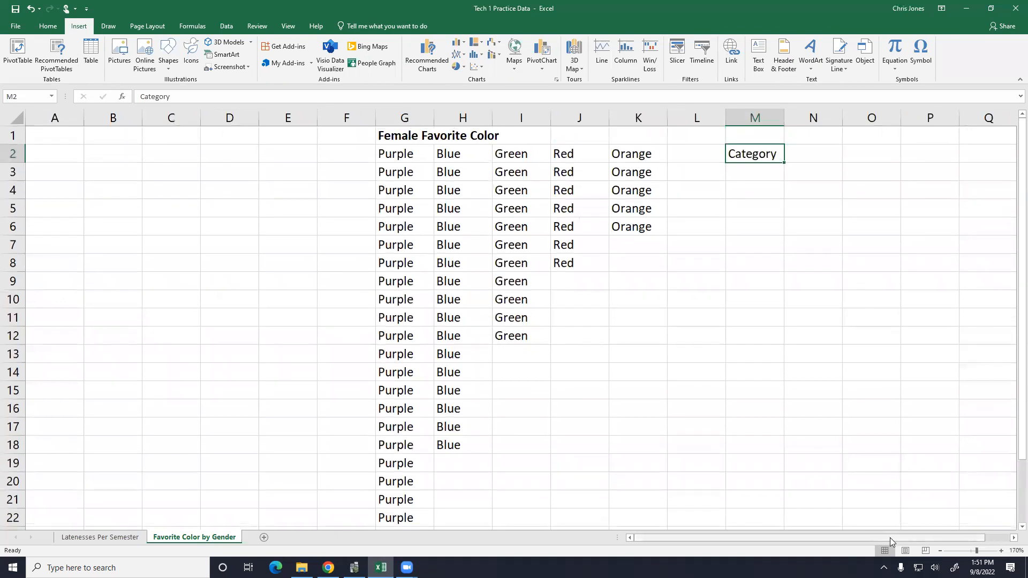
pyautogui.moveTo(890, 538); pyautogui.dragTo(946, 538)
pyautogui.click(768, 155)
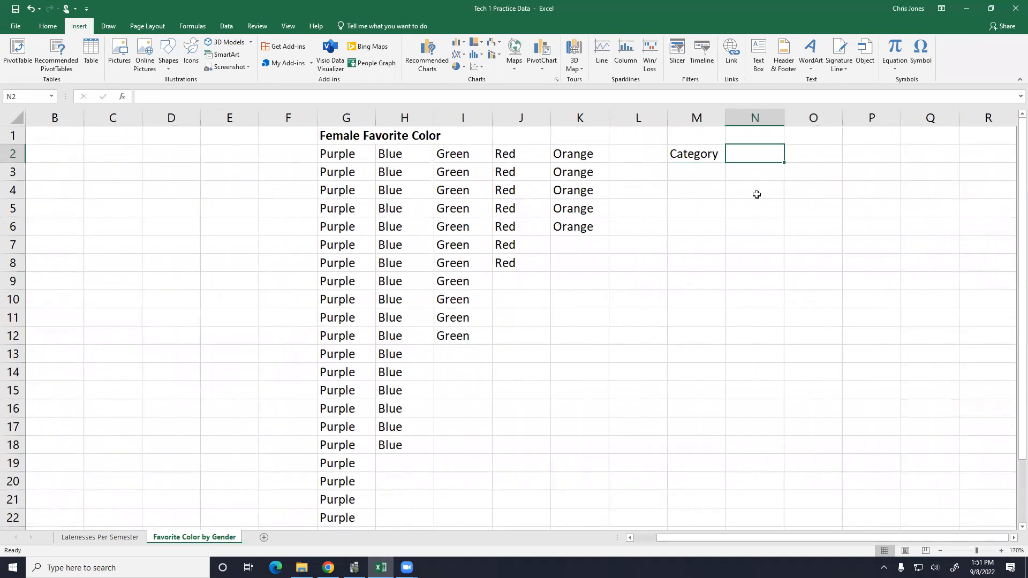
pyautogui.write('Frequency')
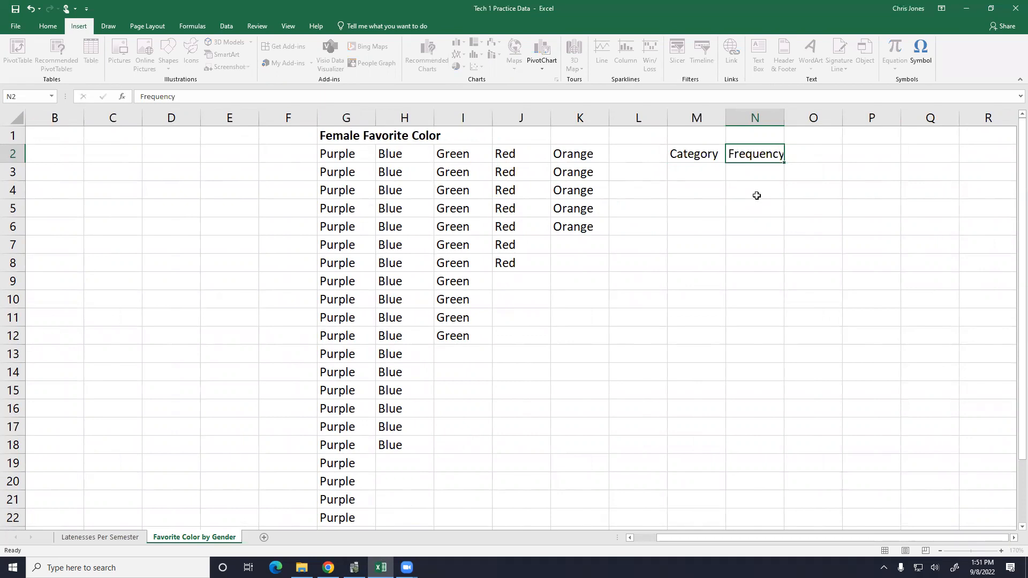
pyautogui.press('Tab')
pyautogui.write('RF')
pyautogui.press('Tab')
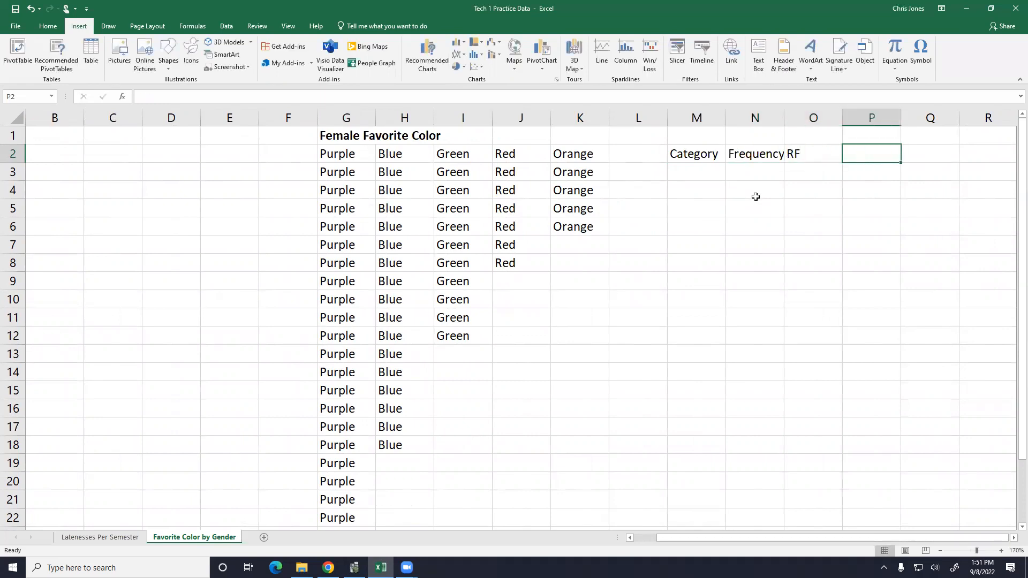
pyautogui.write('CF')
pyautogui.click(755, 196)
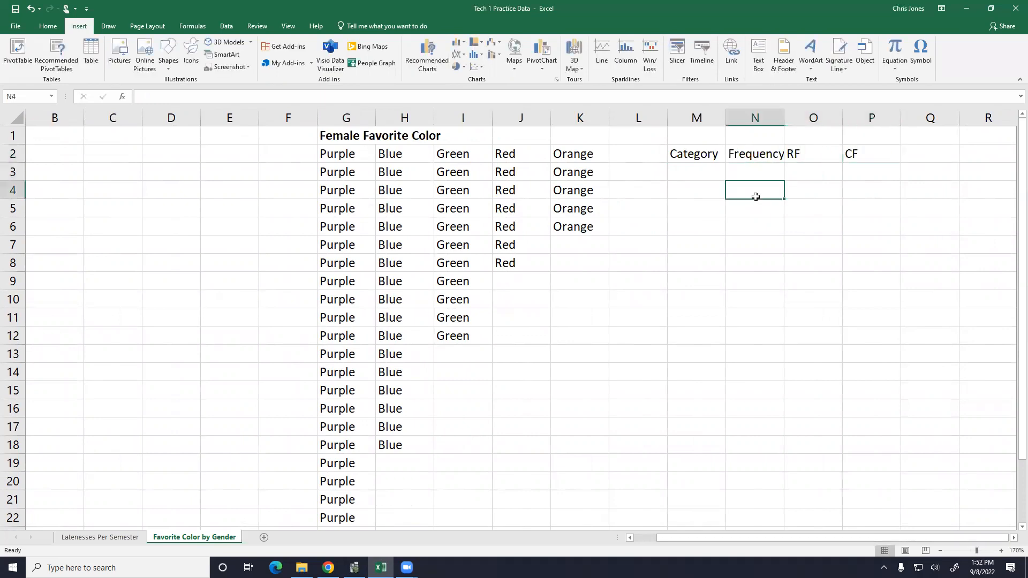
# Step: List the categories Purple, Blue, Green, Red and Orange in M3 to M7
pyautogui.press('Left')
pyautogui.press('Up')
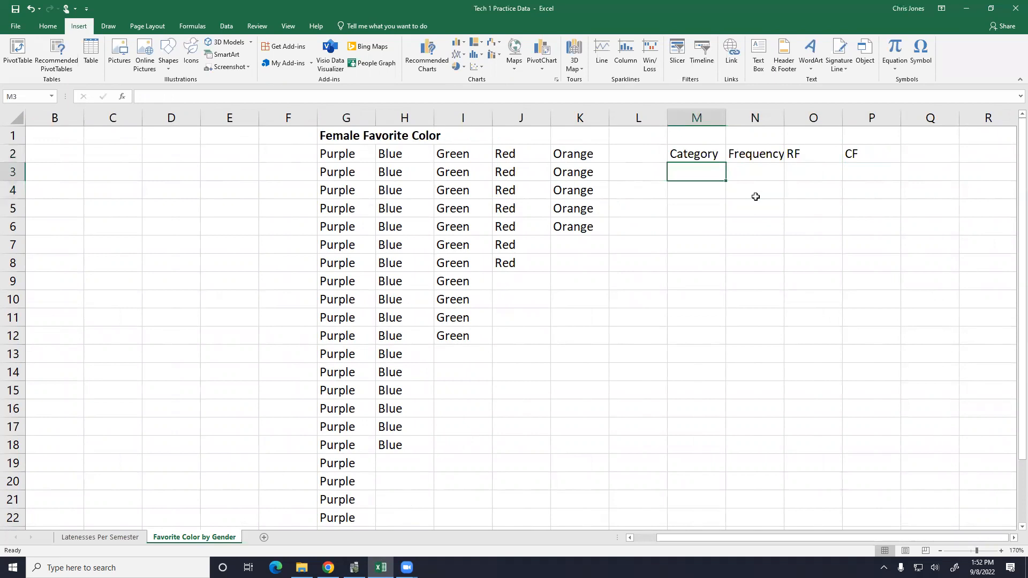
pyautogui.write('Purple')
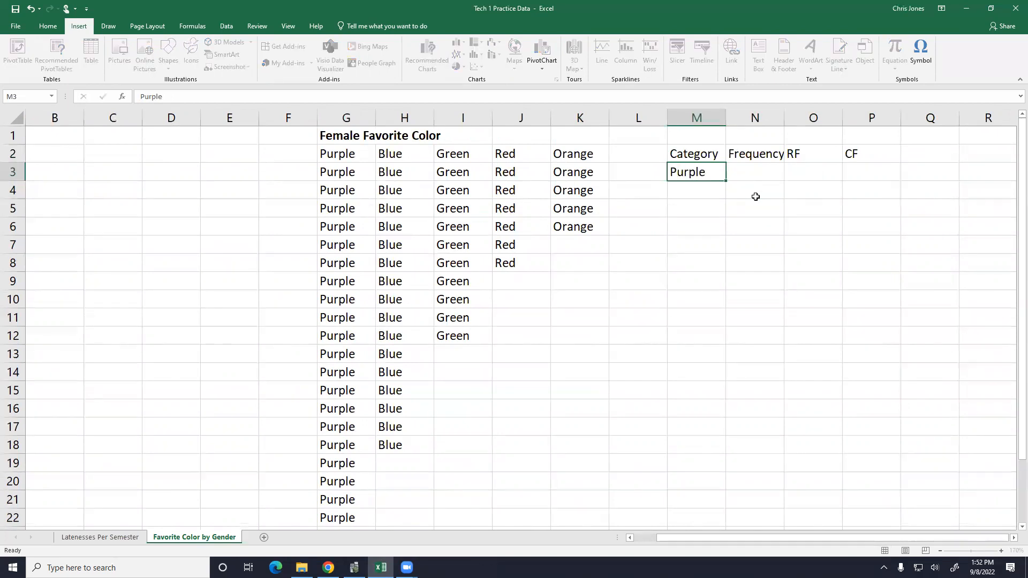
pyautogui.press('Return')
pyautogui.write('Blue')
pyautogui.press('Return')
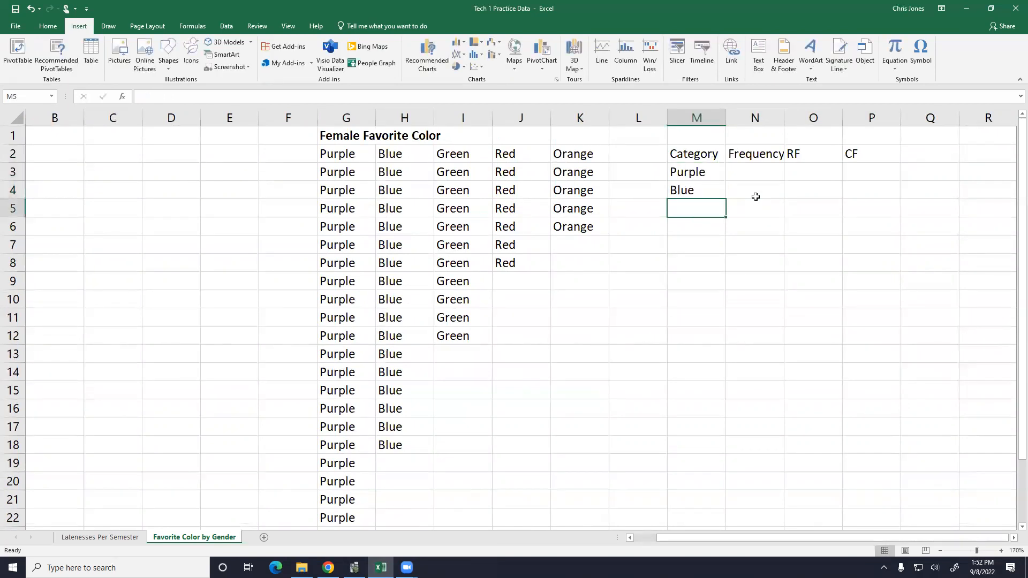
pyautogui.write('Green')
pyautogui.press('Return')
pyautogui.write('Red')
pyautogui.press('Return')
pyautogui.write('Orange(')
pyautogui.press('BackSpace')
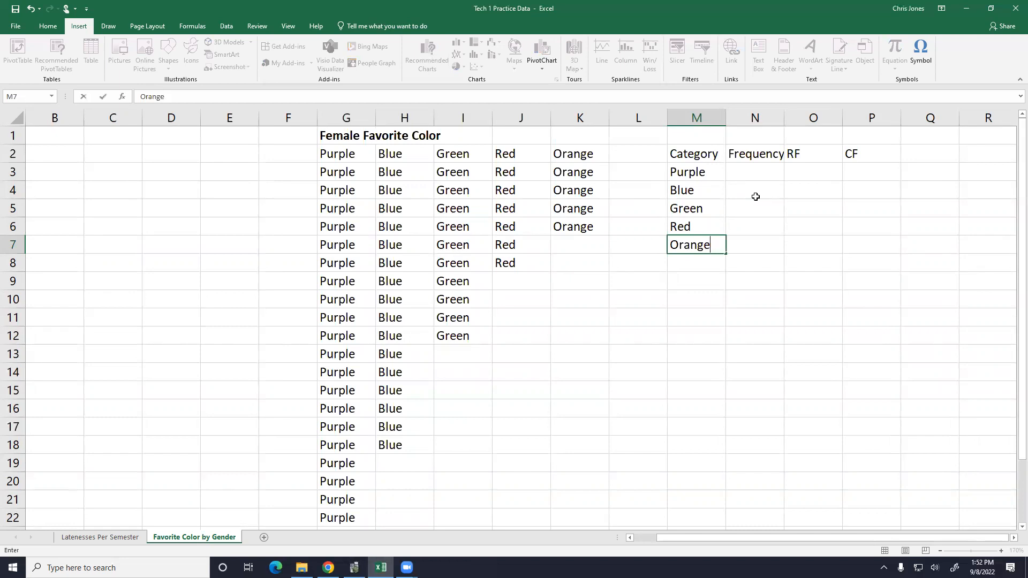
# Step: Count the Purple entries in G2:G25 with a COUNTA formula in G27
pyautogui.moveTo(343, 154); pyautogui.dragTo(357, 505)
pyautogui.scroll(2, 383, 472)
pyautogui.scroll(-3, 393, 451)
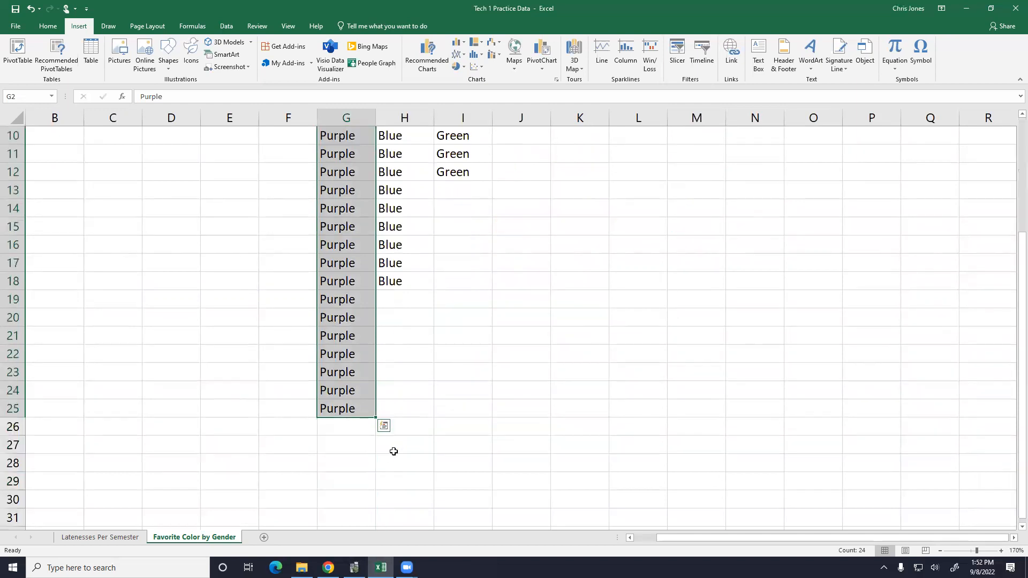
pyautogui.click(328, 442)
pyautogui.write('=count')
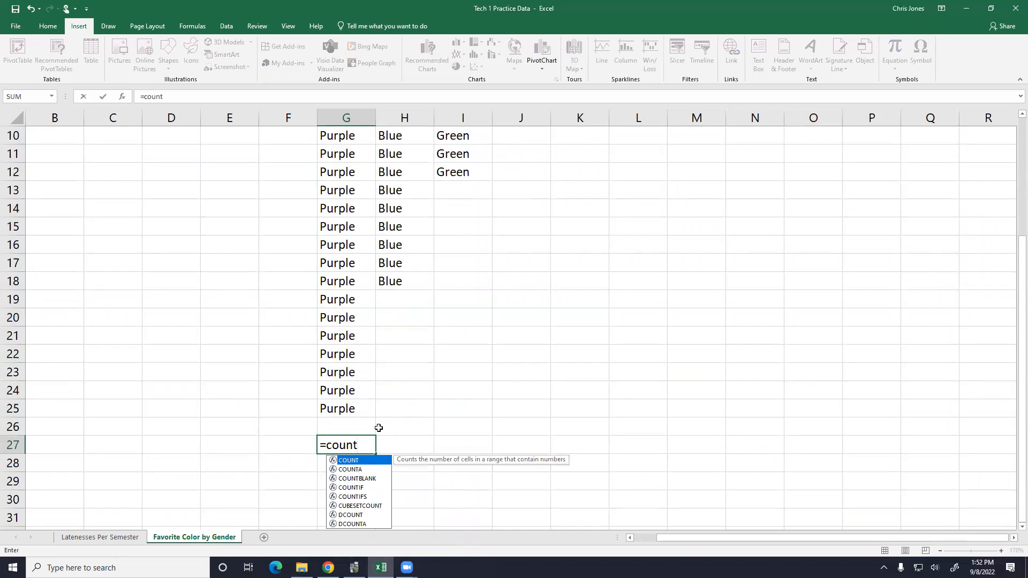
pyautogui.write('a(')
pyautogui.moveTo(362, 412); pyautogui.dragTo(345, 152)
pyautogui.press('Return')
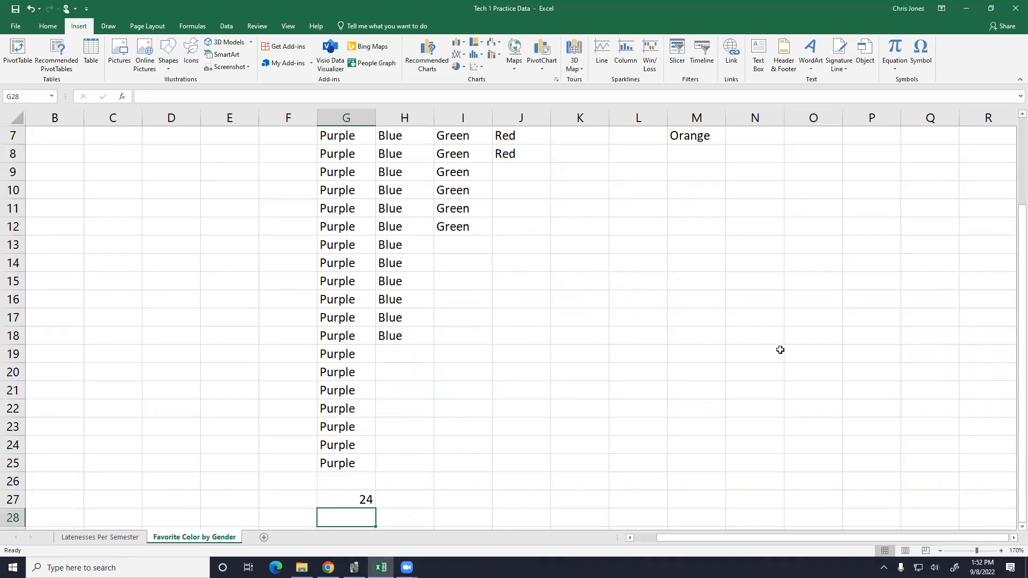
# Step: Enter 24 as the Purple frequency in N3
pyautogui.scroll(2, 779, 348)
pyautogui.click(752, 171)
pyautogui.write('24')
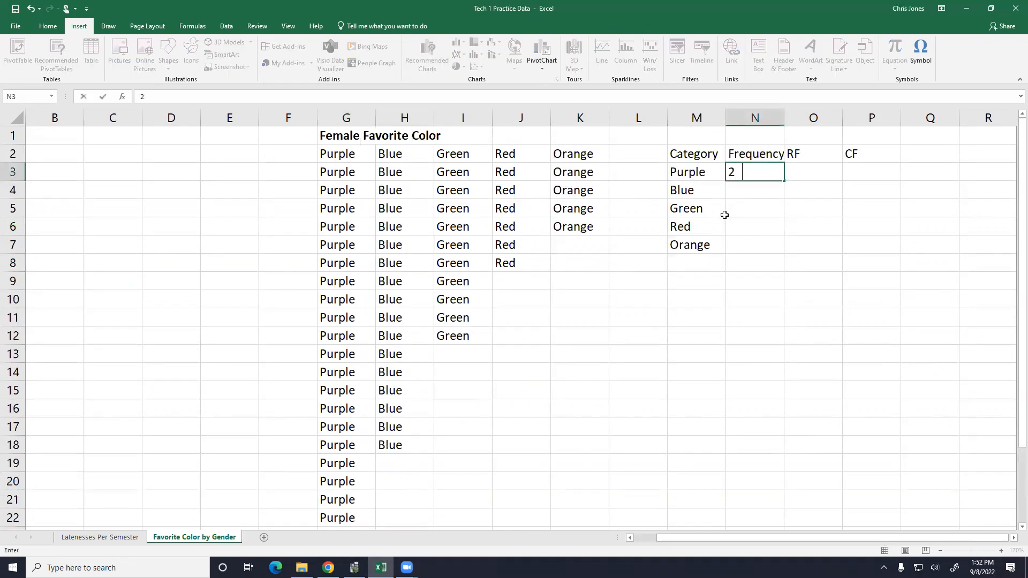
pyautogui.press('Return')
# Step: Fill in the Blue and Green frequencies in N4 and N5 with COUNTA of H2:H18 and I2:I12
pyautogui.write('=c')
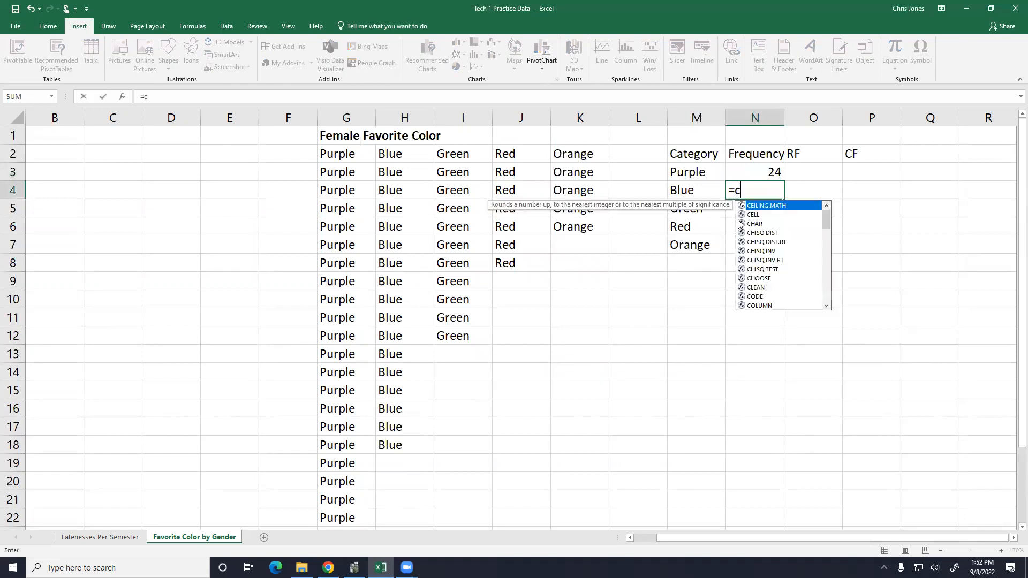
pyautogui.write('ounta(')
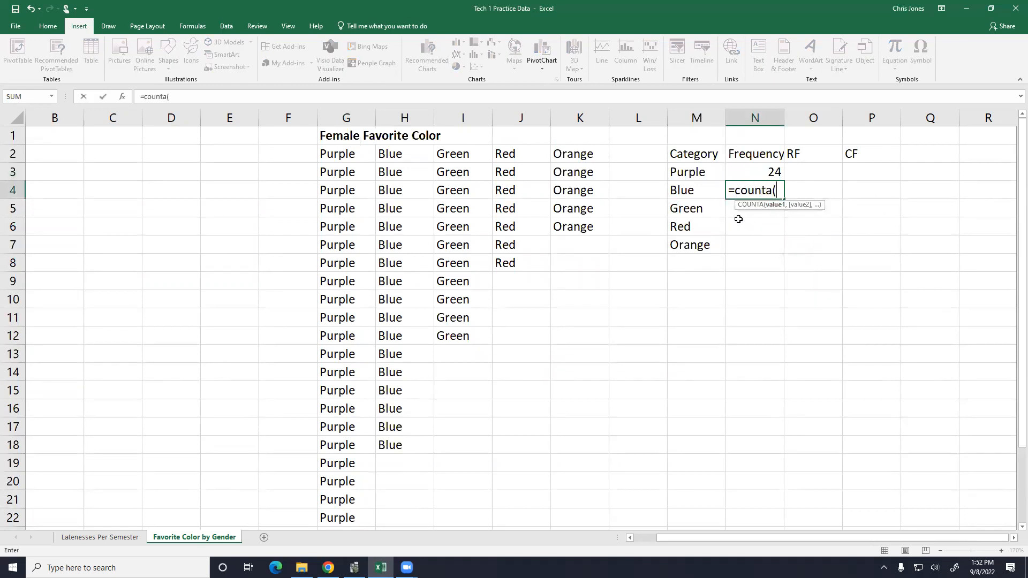
pyautogui.moveTo(391, 152); pyautogui.dragTo(385, 451)
pyautogui.press('Return')
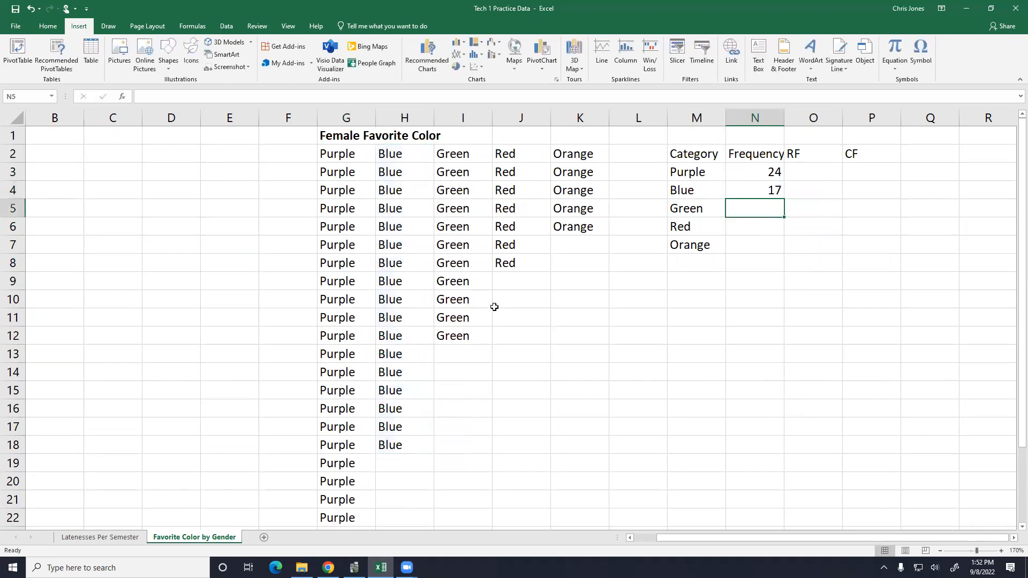
pyautogui.write('=counta(')
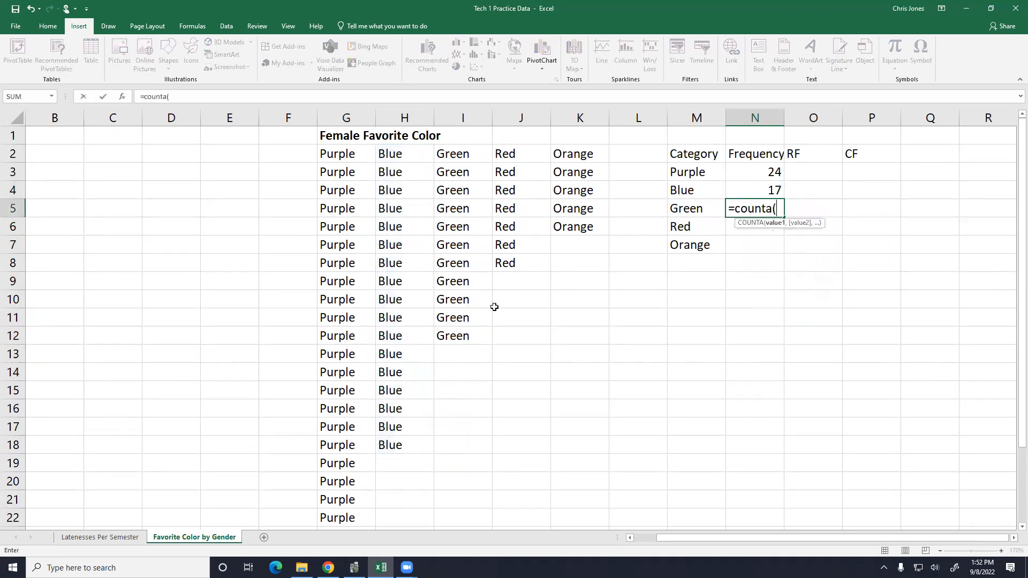
pyautogui.moveTo(460, 154); pyautogui.dragTo(441, 334)
pyautogui.press('Return')
# Step: Complete the Green COUNTA formula in N5 and enter the frequencies 7 for Red in N6 and 5 for Orange in N7
pyautogui.moveTo(523, 153); pyautogui.dragTo(557, 296)
pyautogui.click(745, 224)
pyautogui.write('75')
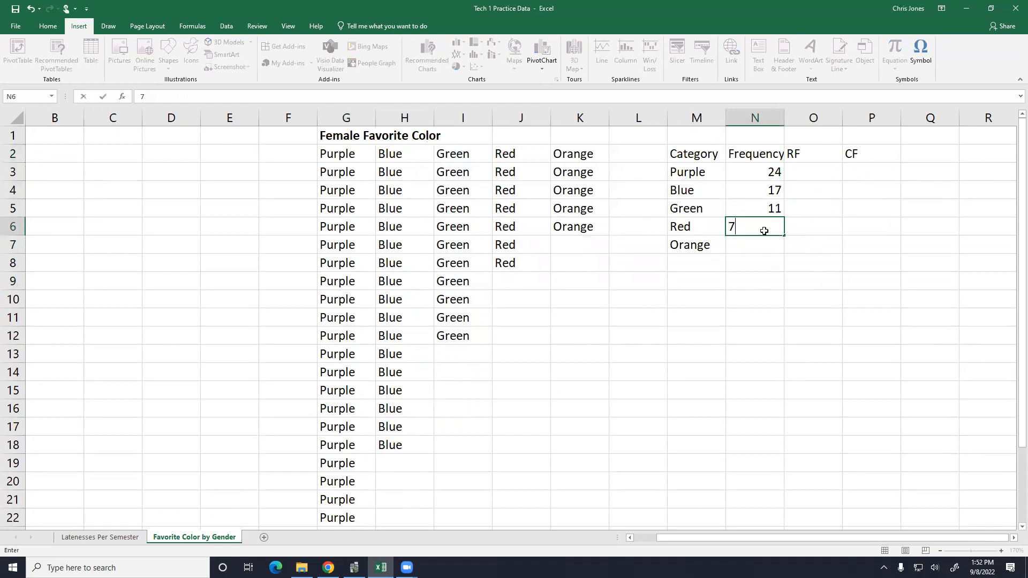
pyautogui.press('Return')
pyautogui.write('5')
pyautogui.press('Return')
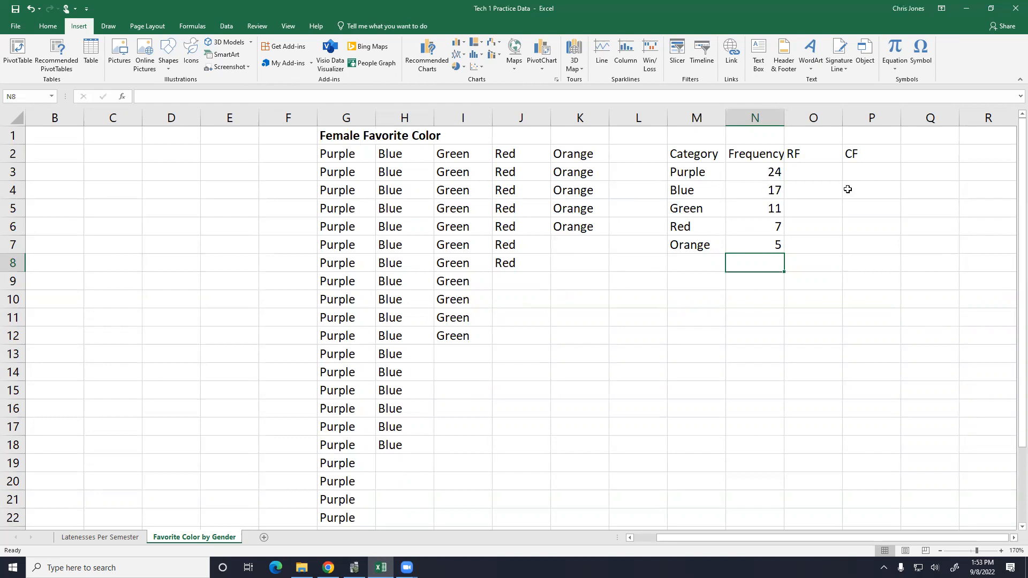
# Step: Total the frequencies N3:N7 in N8 with a SUM formula
pyautogui.write('=sum(')
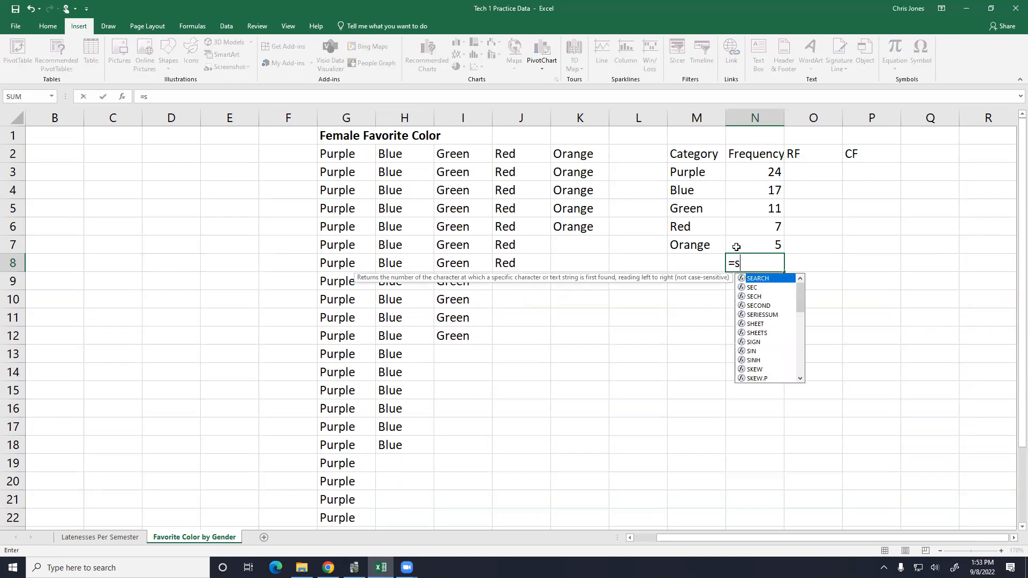
pyautogui.moveTo(742, 175); pyautogui.dragTo(753, 234)
pyautogui.press('Return')
# Step: Calculate the relative frequencies of Purple and Blue in O3 and O4 as =24/64 and =17/64
pyautogui.press('Up')
pyautogui.press('Up')
pyautogui.press('Up')
pyautogui.press('Up')
pyautogui.press('Up')
pyautogui.press('Up')
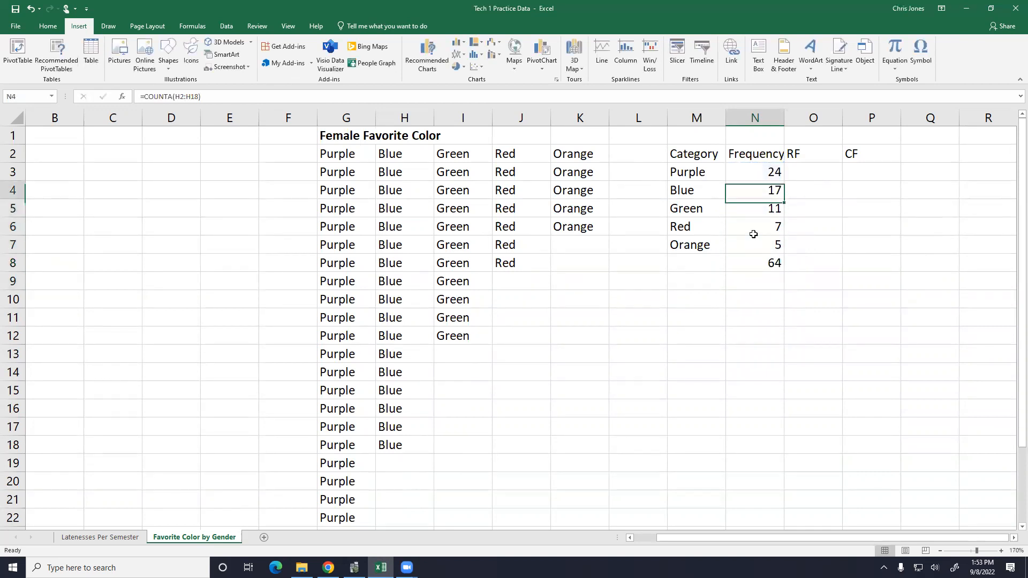
pyautogui.press('Right')
pyautogui.write('=24/64')
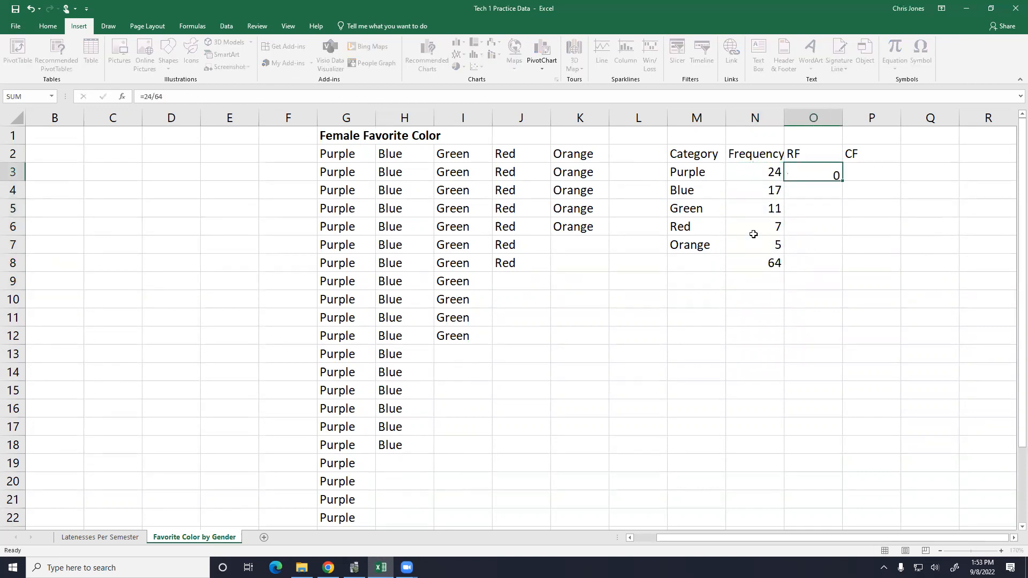
pyautogui.press('Return')
pyautogui.write('=')
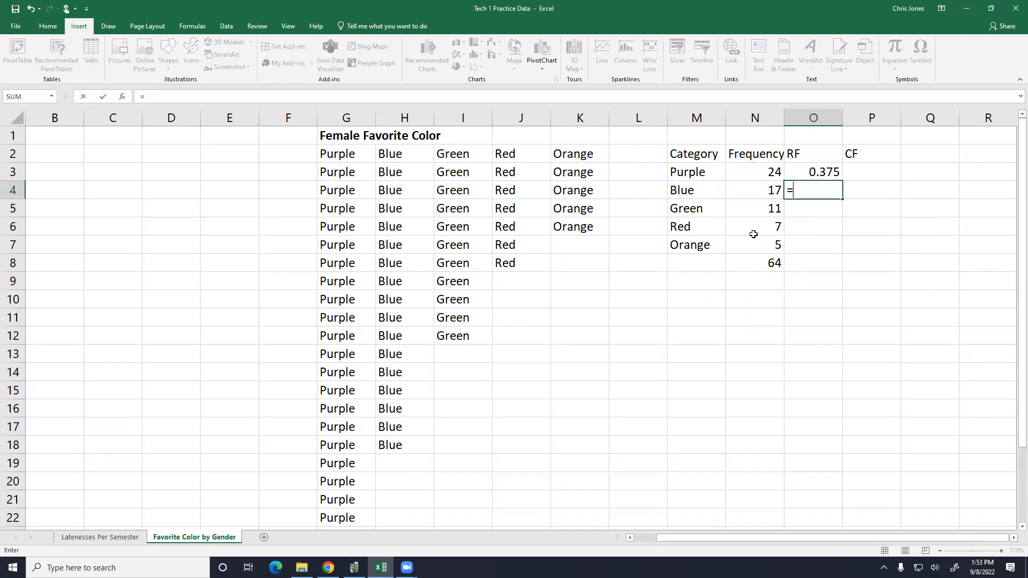
pyautogui.write('147')
pyautogui.press('BackSpace')
pyautogui.press('BackSpace')
pyautogui.write('7/64')
pyautogui.press('Return')
# Step: Calculate the relative frequencies of Green, Red and Orange in O5 to O7 as =11/64, =7/64 and =5/64
pyautogui.write('=11/64')
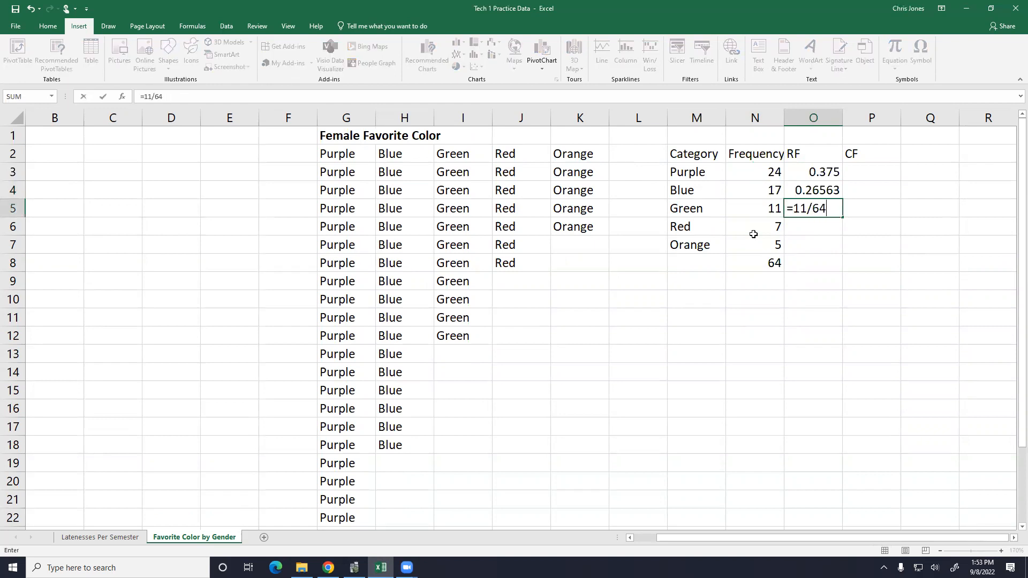
pyautogui.press('Return')
pyautogui.write('=7/64')
pyautogui.press('Return')
pyautogui.write('=5/64')
pyautogui.press('Return')
pyautogui.press('Up')
pyautogui.press('Up')
pyautogui.press('Up')
pyautogui.press('Up')
pyautogui.press('Up')
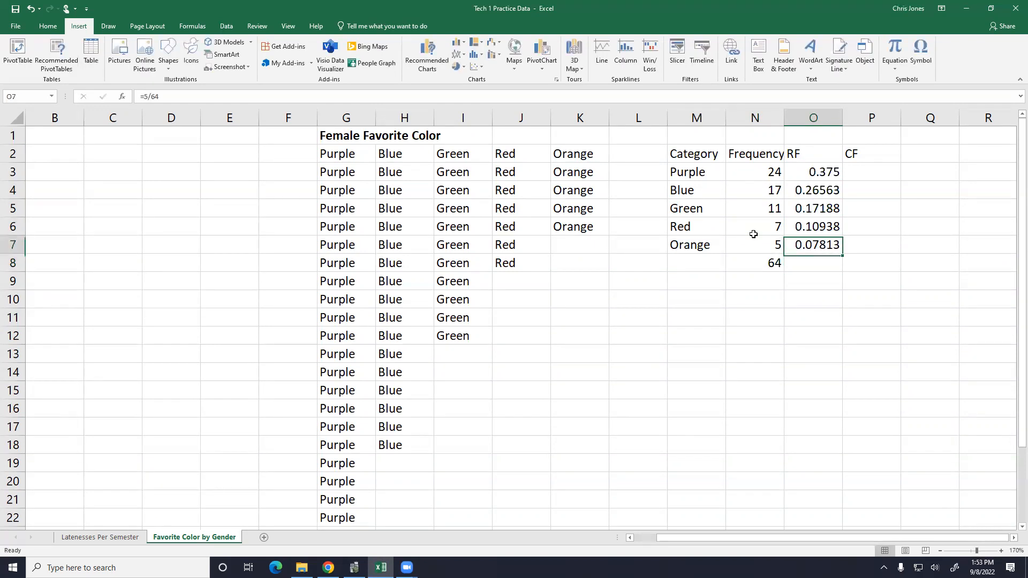
pyautogui.press('Right')
pyautogui.press('Up')
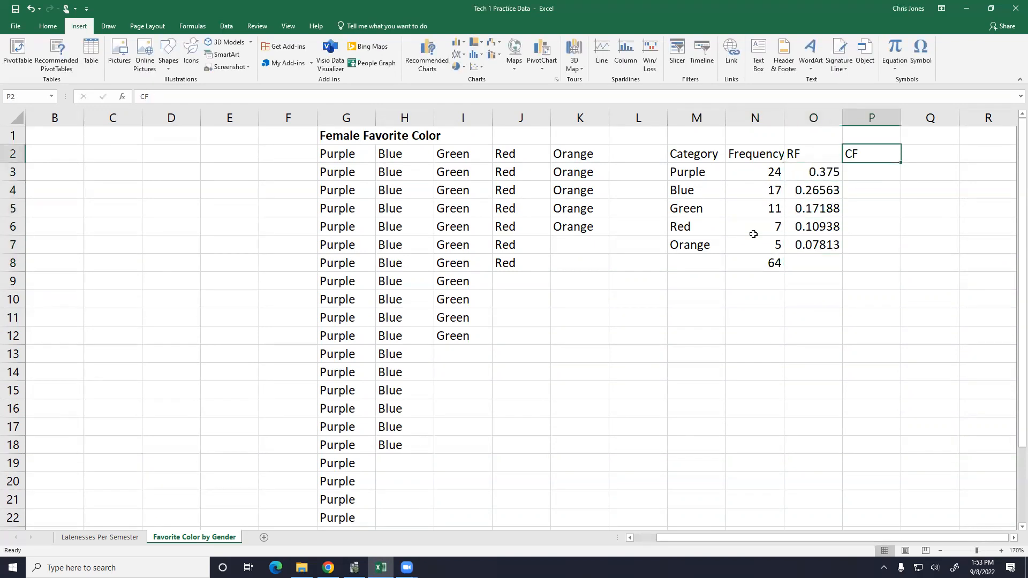
pyautogui.hotkey('shift', 'Left')
pyautogui.hotkey('shift', 'Left')
pyautogui.hotkey('shift', 'Left')
pyautogui.hotkey('shift', 'Left')
pyautogui.hotkey('shift', 'Right')
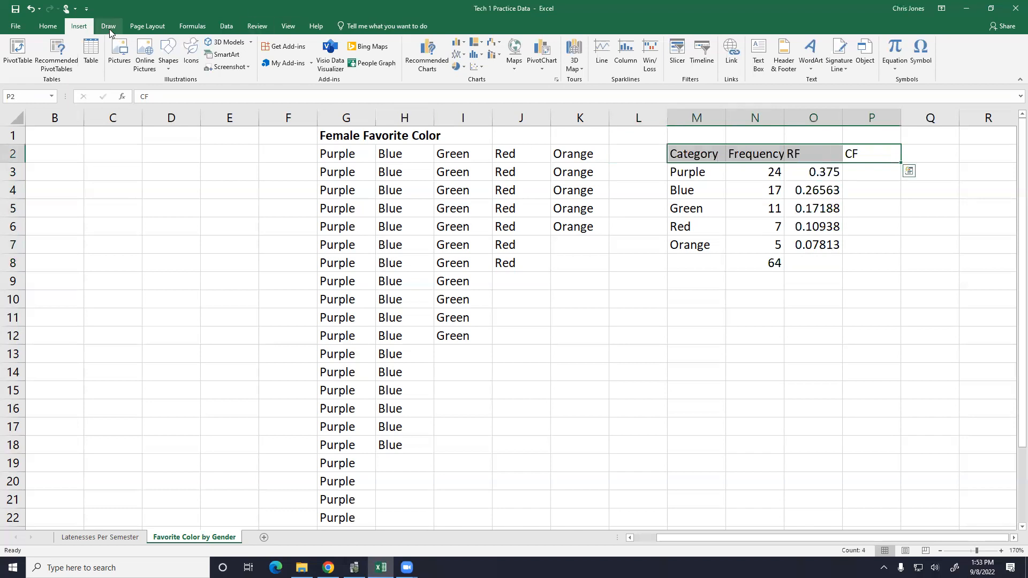
pyautogui.click(886, 183)
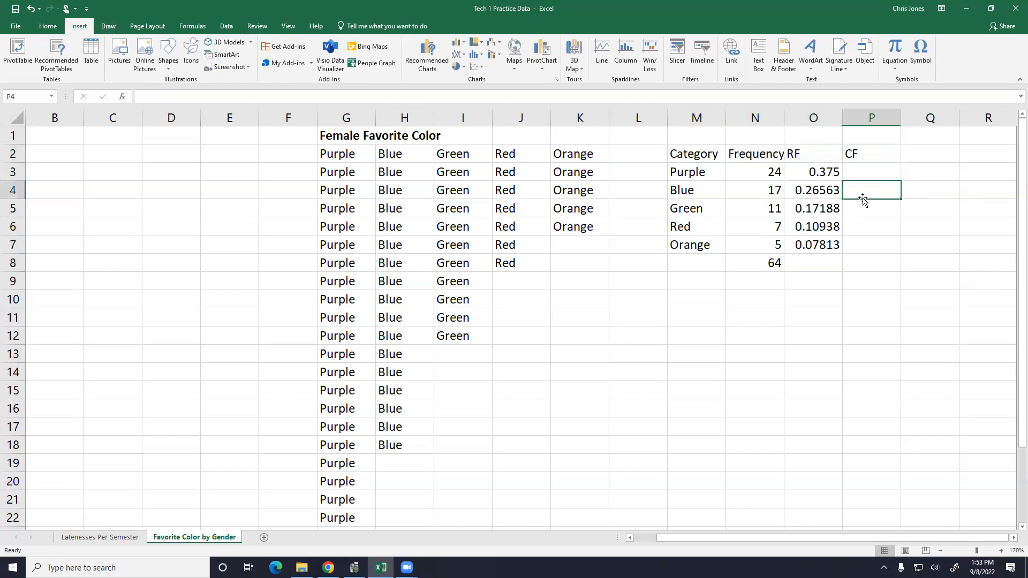
# Step: Enter the cumulative frequencies of Purple and Blue in P3 and P4 as =.375 and =.375+.26563
pyautogui.click(869, 172)
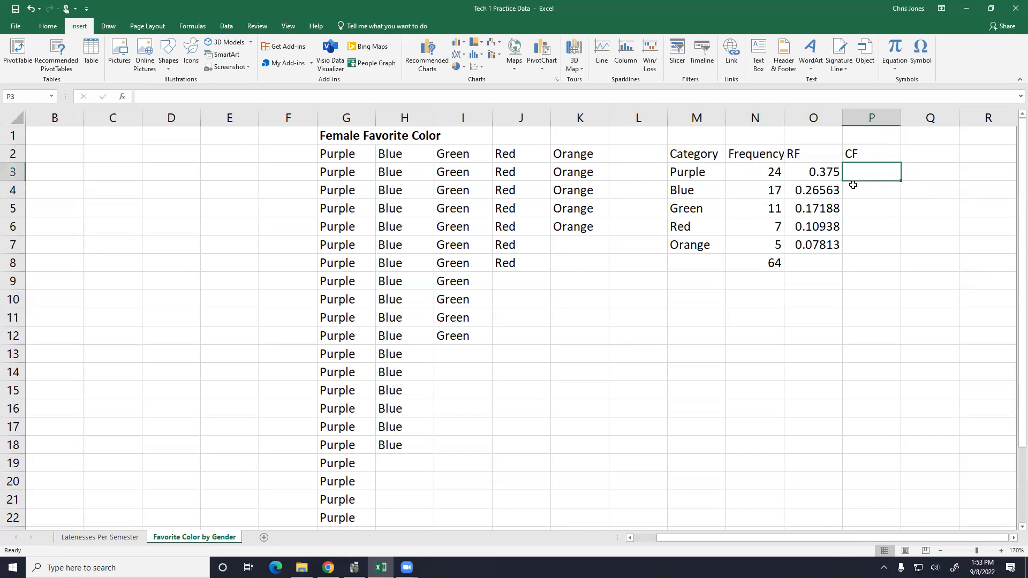
pyautogui.write('=.375')
pyautogui.press('Return')
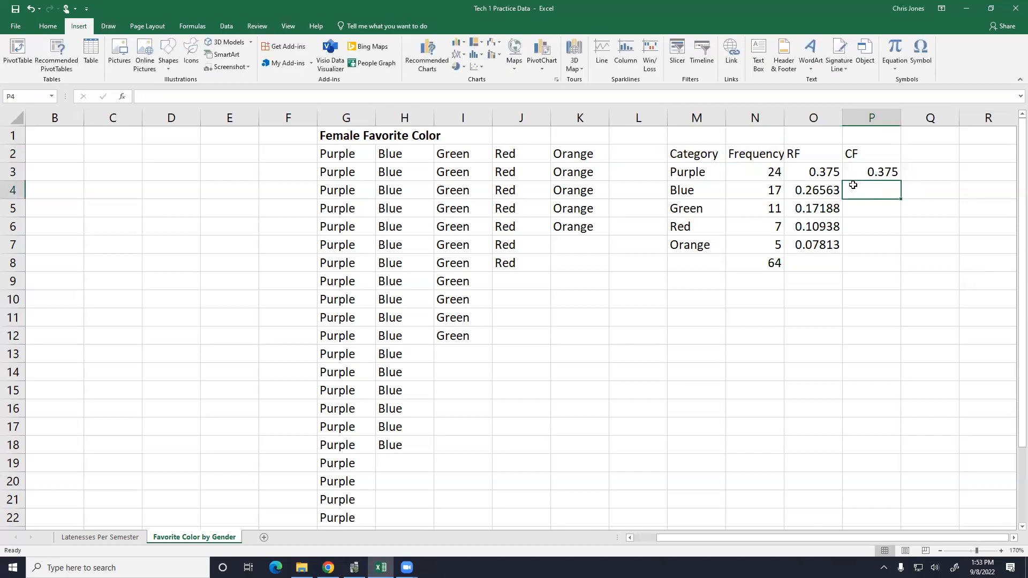
pyautogui.write('=')
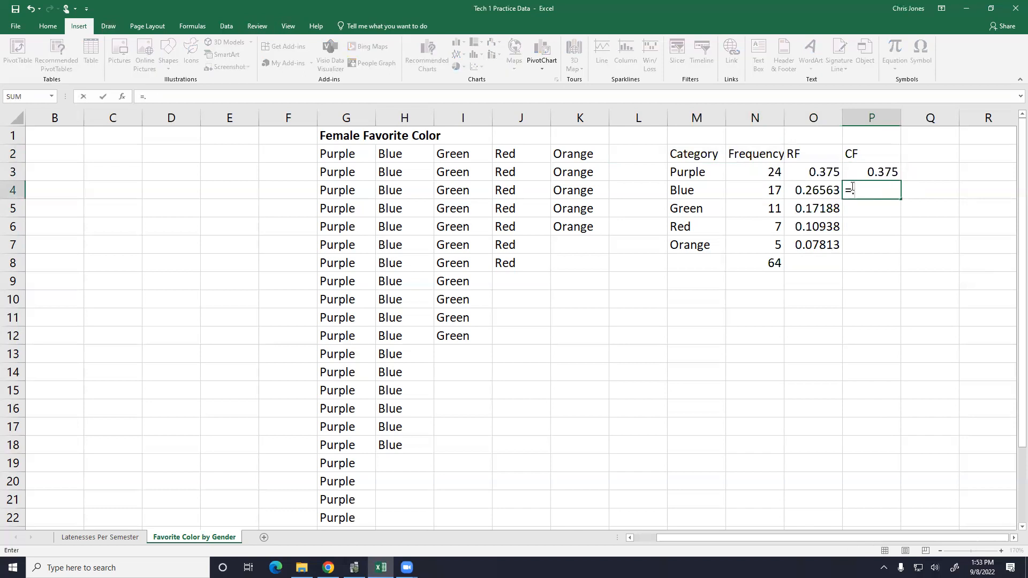
pyautogui.write('.375+.26563')
pyautogui.press('Return')
# Step: Enter =.17188 as the Green cumulative frequency in P5
pyautogui.write('=')
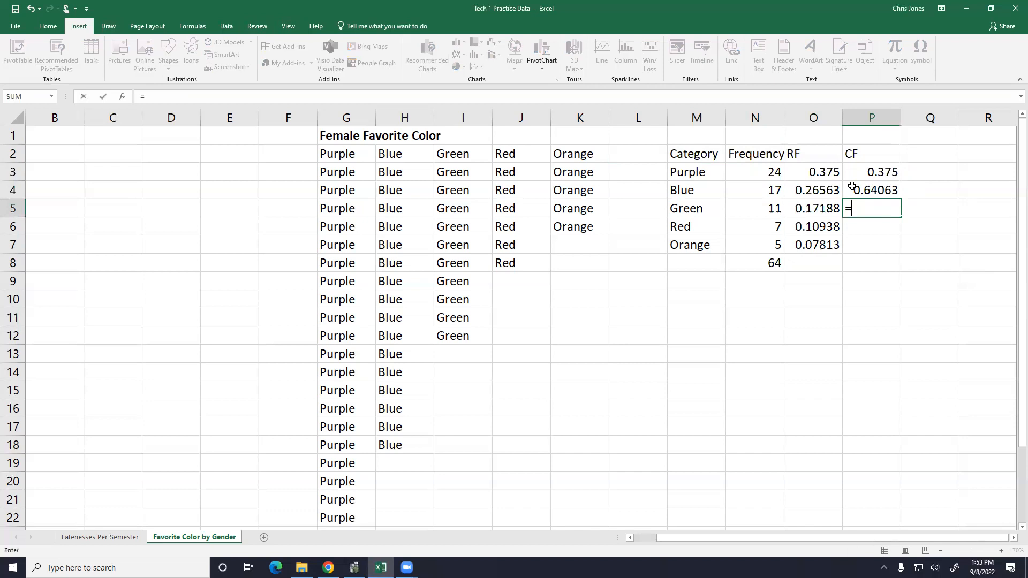
pyautogui.write('.17188')
pyautogui.press('Return')
pyautogui.write('=')
pyautogui.press('Up')
pyautogui.press('Up')
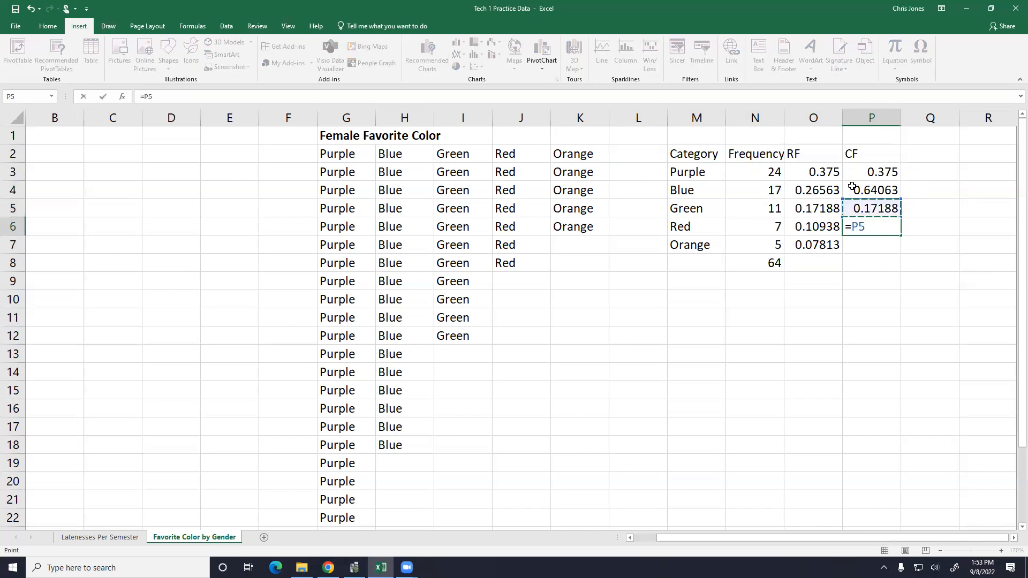
pyautogui.press('Escape')
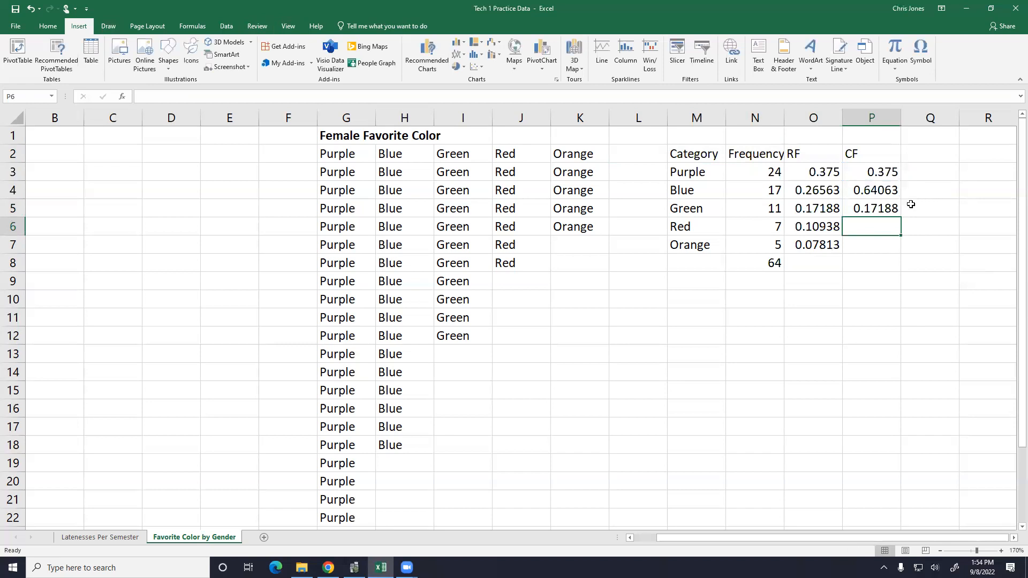
# Step: Change the Green cumulative frequency formula in P5 to =.64063+.17188
pyautogui.click(874, 204)
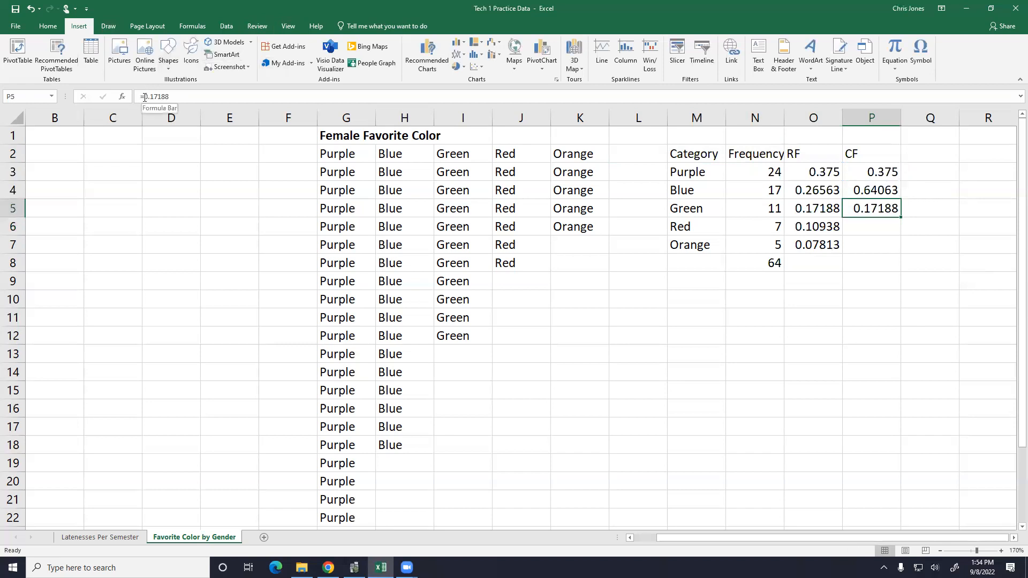
pyautogui.press('F2')
pyautogui.write('.6')
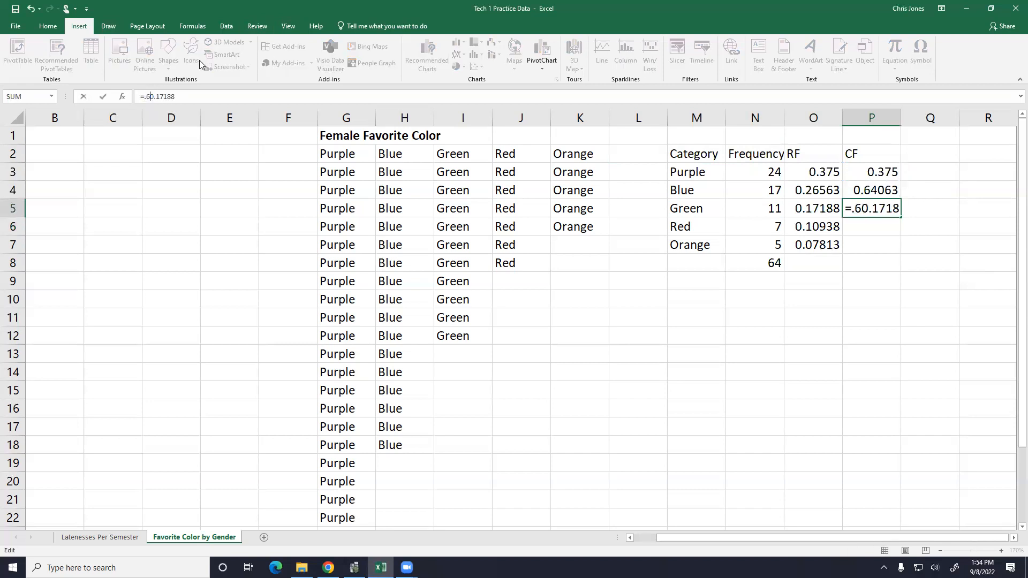
pyautogui.press('BackSpace')
pyautogui.write('4063')
pyautogui.press('Delete')
pyautogui.press('Delete')
pyautogui.press('Delete')
pyautogui.press('Delete')
pyautogui.press('Delete')
pyautogui.press('Delete')
pyautogui.press('Delete')
pyautogui.press('BackSpace')
pyautogui.press('BackSpace')
pyautogui.press('BackSpace')
pyautogui.press('BackSpace')
pyautogui.write('6403')
pyautogui.press('BackSpace')
pyautogui.write('63+.17188')
pyautogui.press('Return')
# Step: Enter 1 as the Orange cumulative frequency in P7, leaving P6 blank
pyautogui.press('Down')
pyautogui.write('1')
pyautogui.press('Return')
pyautogui.press('Up')
pyautogui.press('Up')
pyautogui.press('Up')
pyautogui.press('Up')
pyautogui.press('Up')
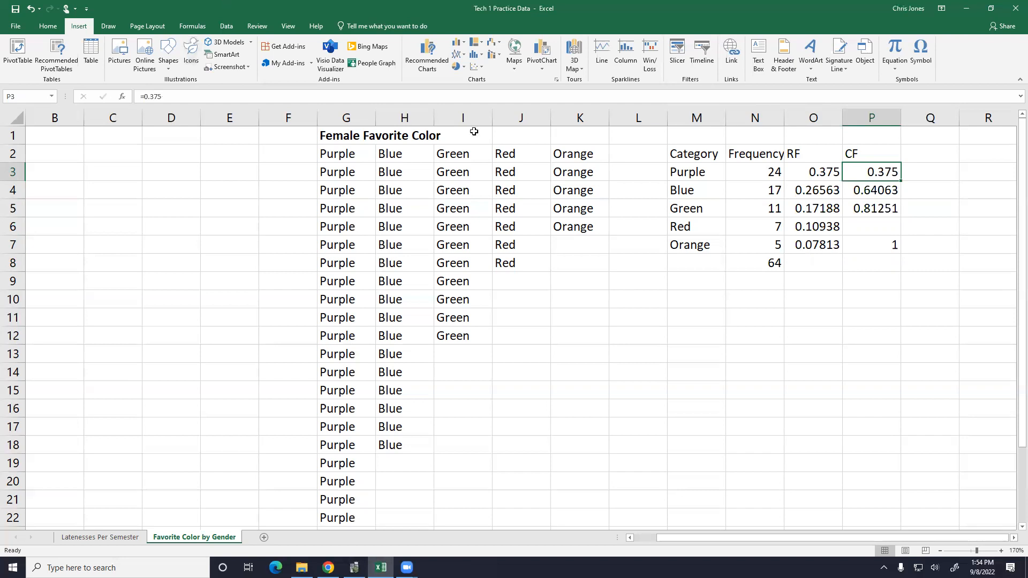
# Step: Insert a 2-D clustered column chart of M3:N7, place it below the frequency table and turn on axis titles
pyautogui.moveTo(691, 172); pyautogui.dragTo(768, 248)
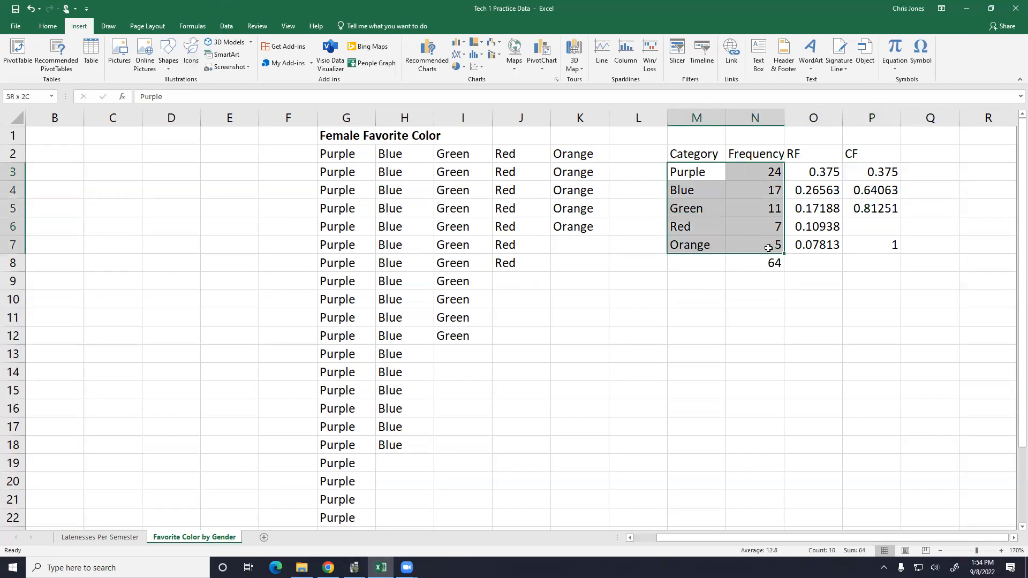
pyautogui.click(703, 176)
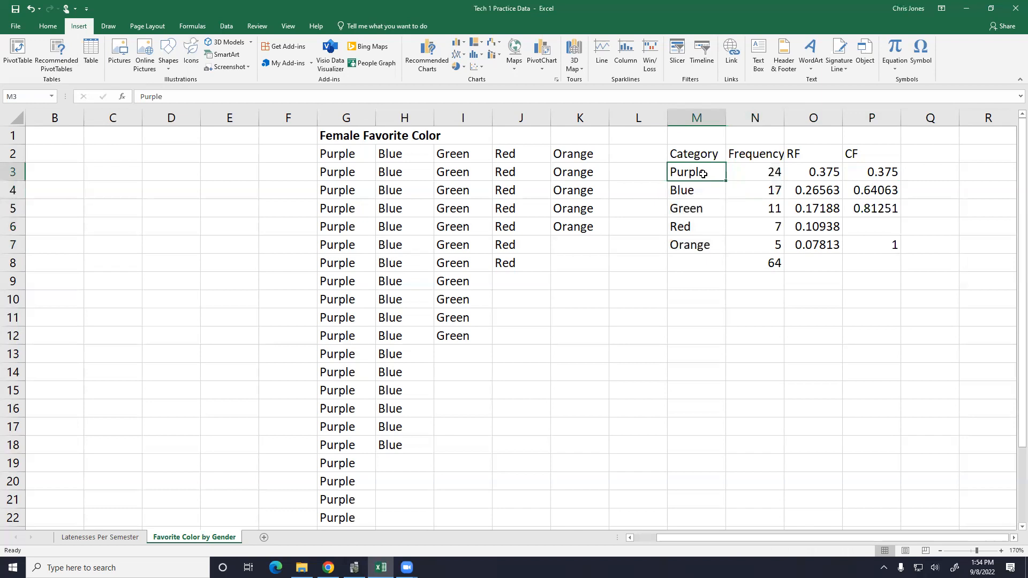
pyautogui.moveTo(704, 174); pyautogui.dragTo(759, 243)
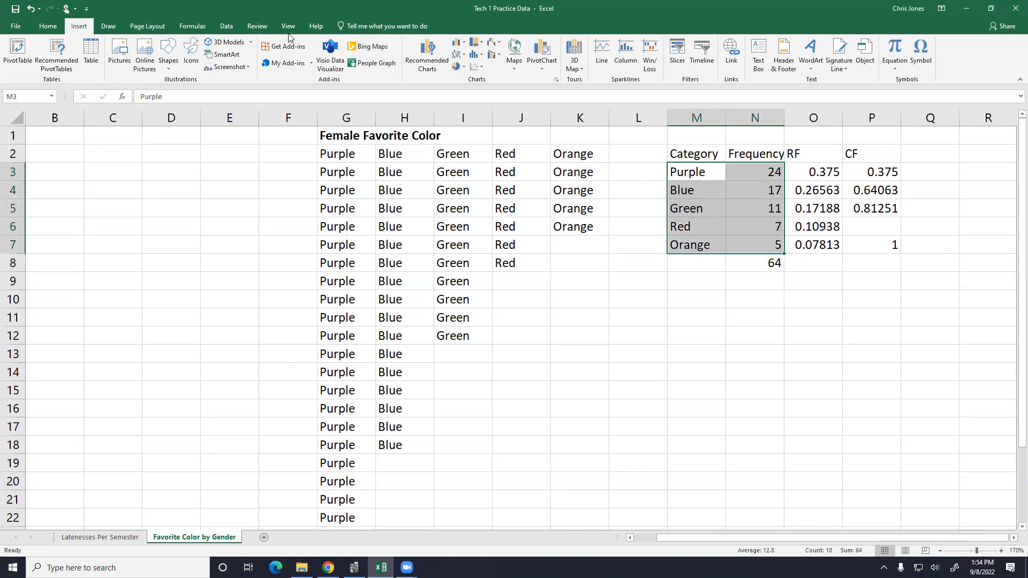
pyautogui.click(464, 43)
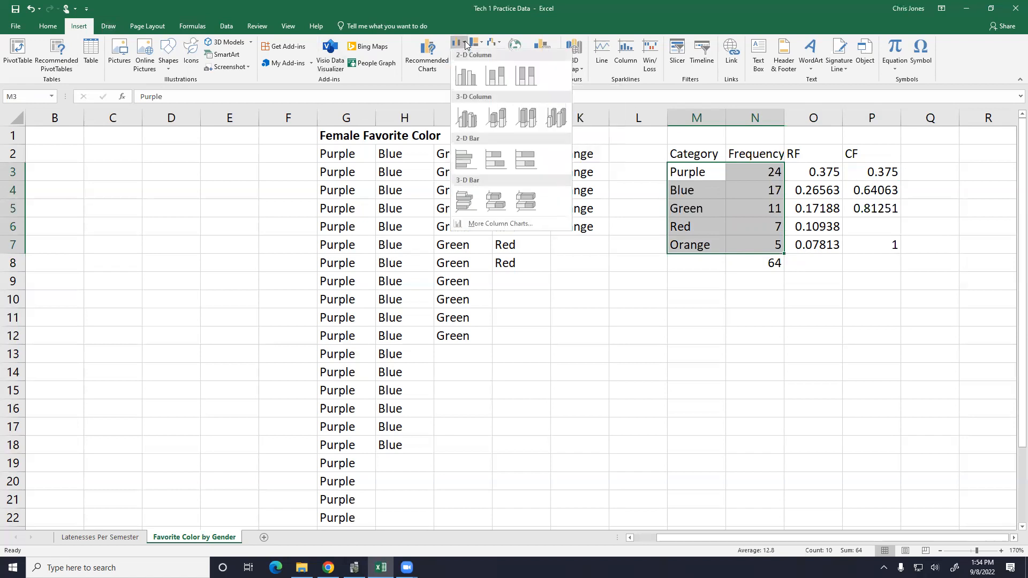
pyautogui.click(473, 78)
pyautogui.moveTo(559, 211); pyautogui.dragTo(681, 260)
pyautogui.scroll(-2, 680, 260)
pyautogui.scroll(2, 680, 260)
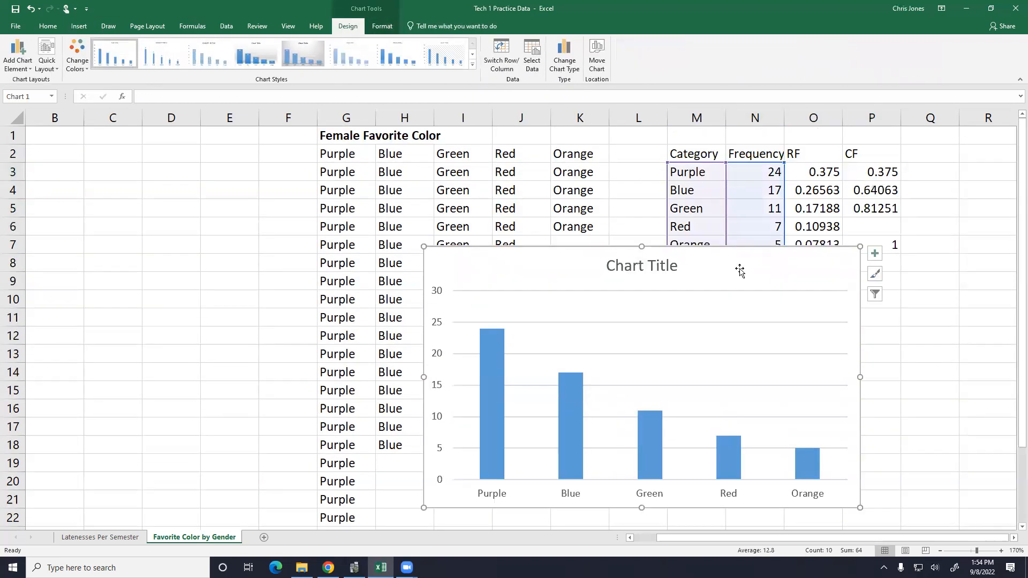
pyautogui.click(877, 256)
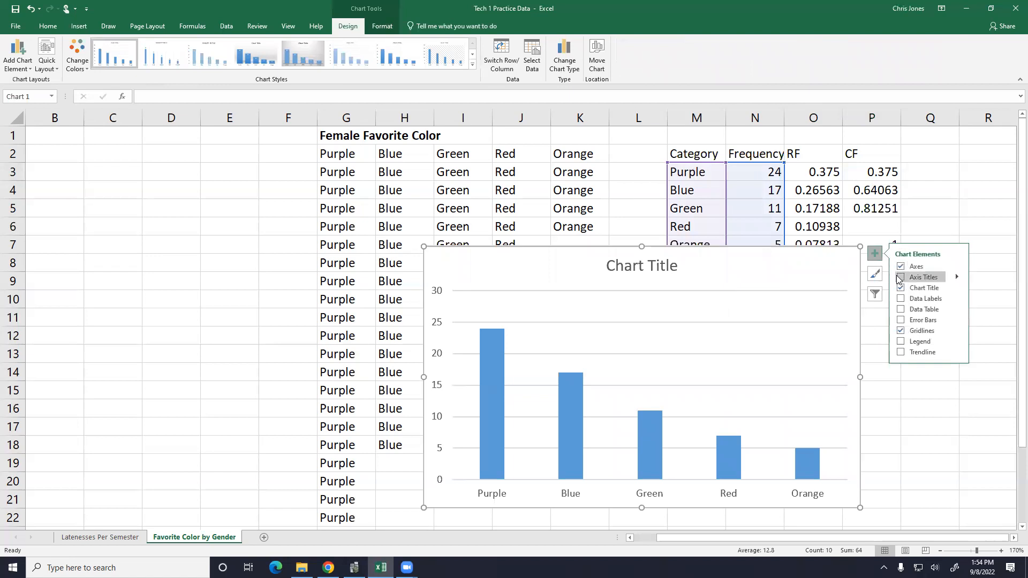
pyautogui.click(899, 278)
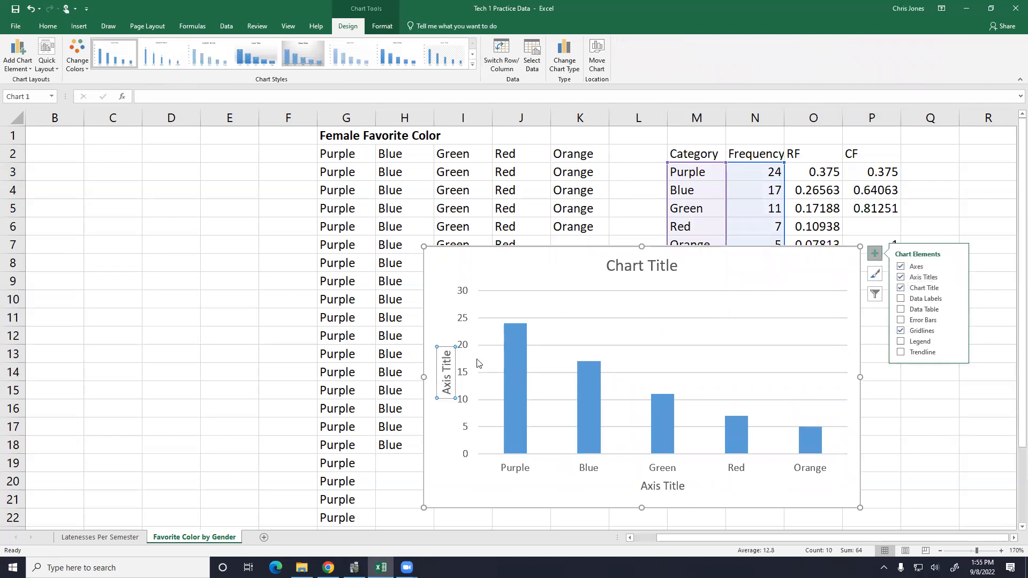
# Step: Delete the column chart from the sheet
pyautogui.click(827, 262)
pyautogui.press('Delete')
pyautogui.click(867, 318)
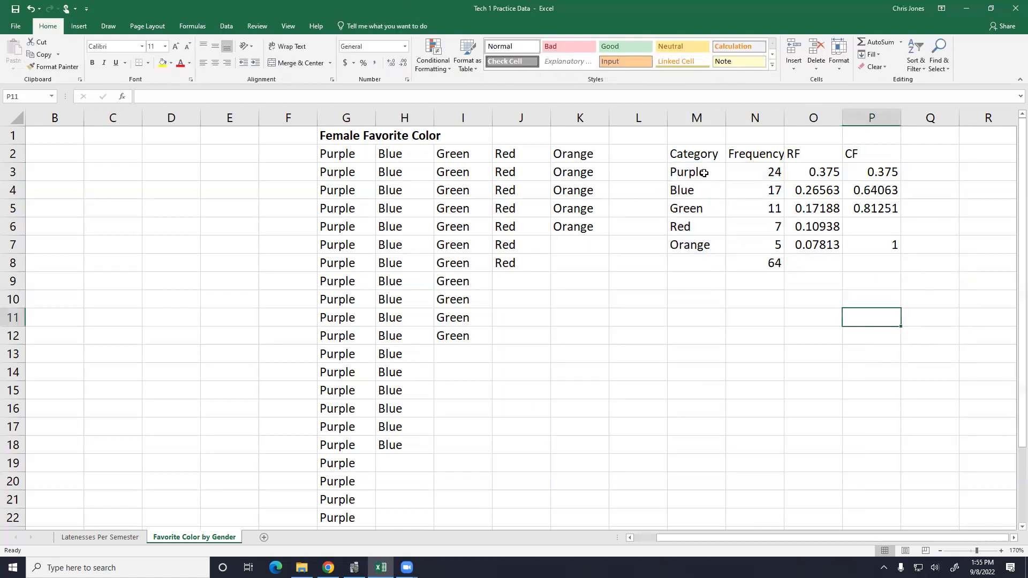
# Step: Insert a 2-D clustered column chart from the categories and frequencies in M3:N7
pyautogui.click(713, 175)
pyautogui.moveTo(713, 175); pyautogui.dragTo(759, 245)
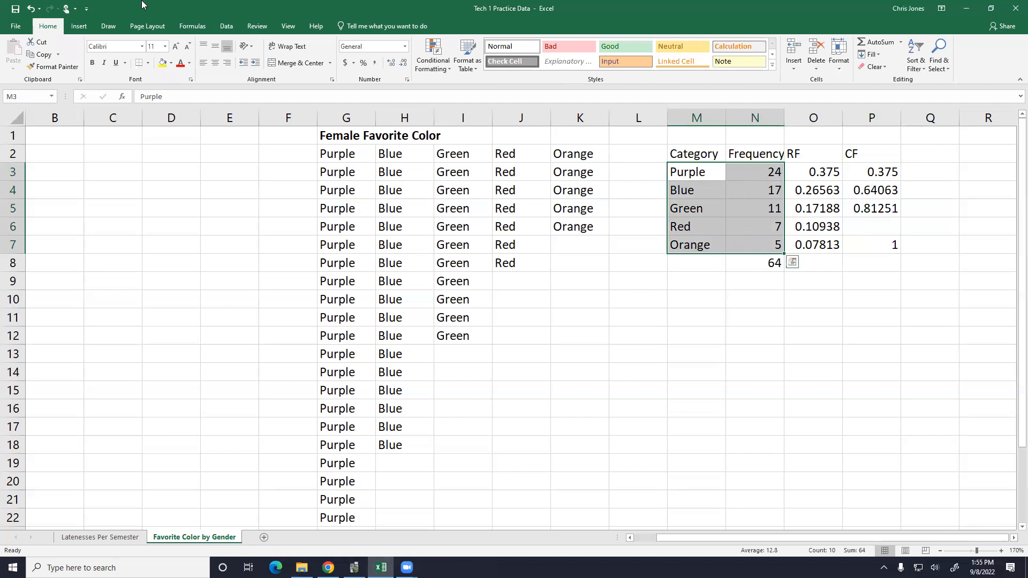
pyautogui.click(81, 25)
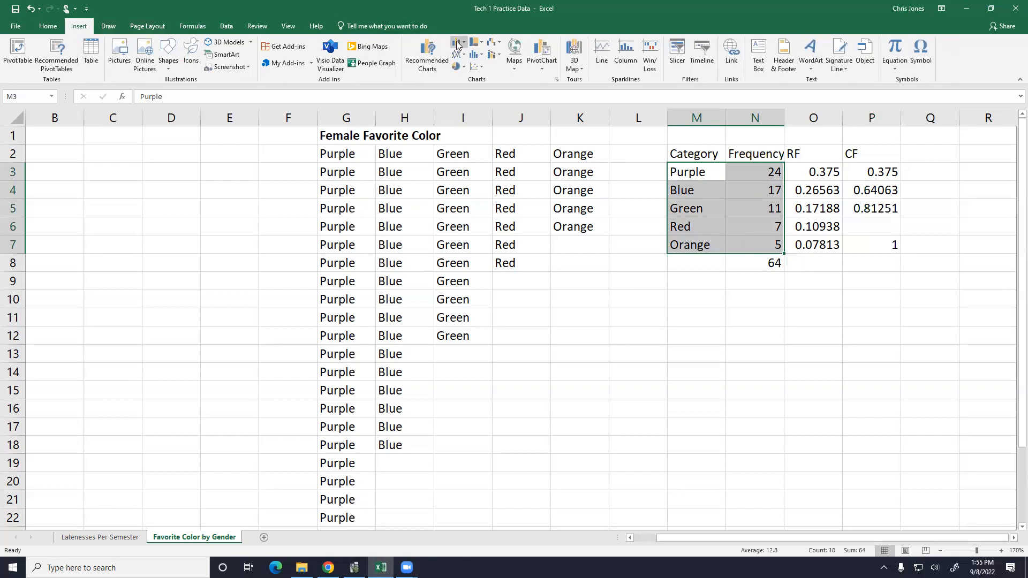
pyautogui.click(461, 43)
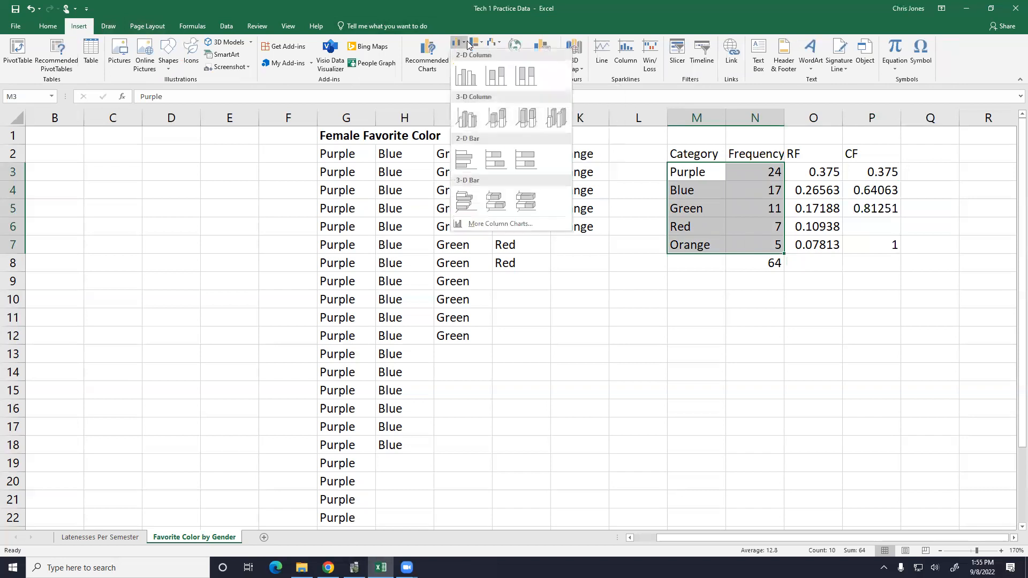
pyautogui.click(467, 76)
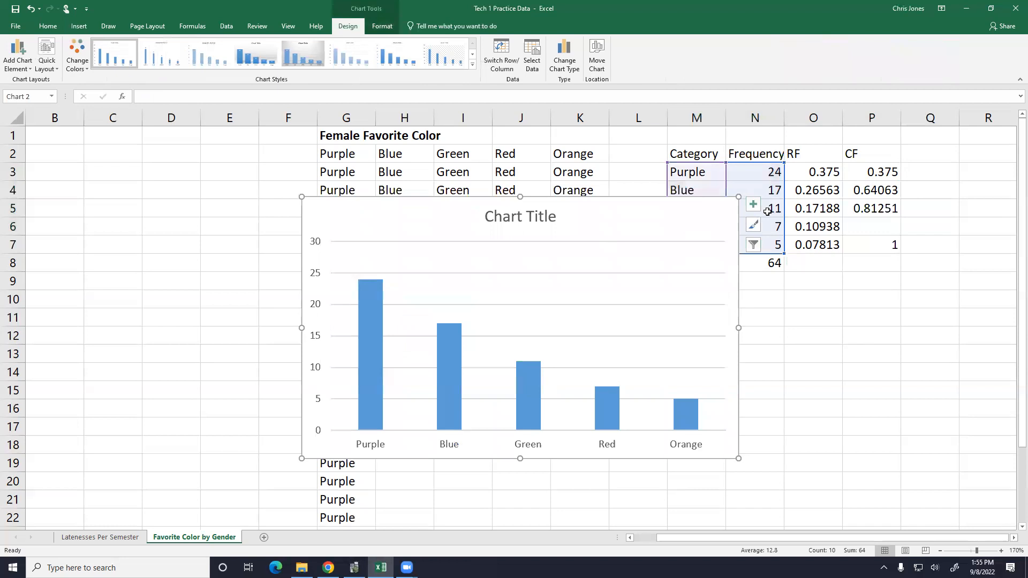
# Step: Add axis titles to the column chart and move it over columns B to I, clear of the frequency table
pyautogui.click(752, 204)
pyautogui.click(781, 228)
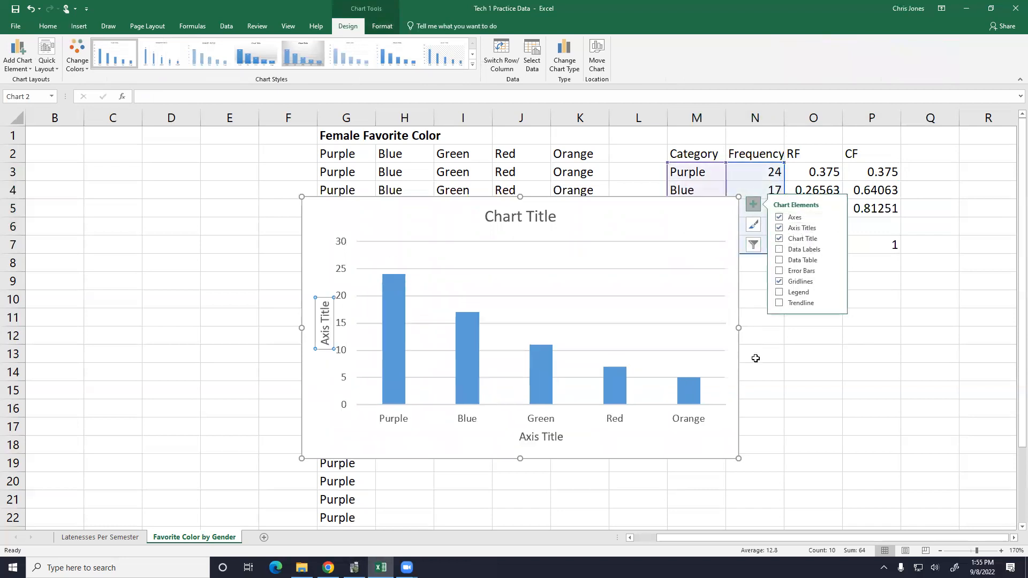
pyautogui.click(765, 364)
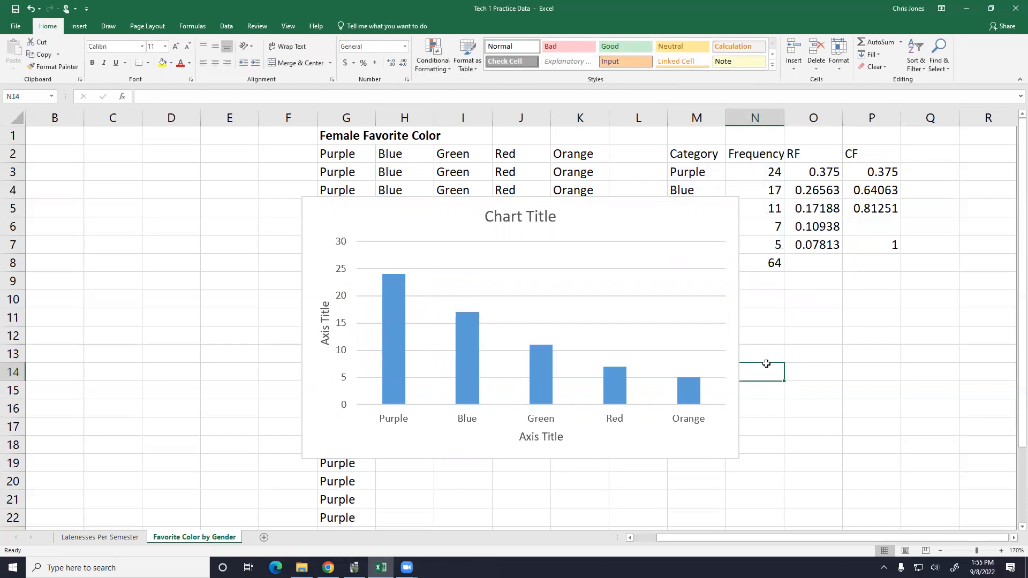
pyautogui.moveTo(697, 217); pyautogui.dragTo(417, 201)
pyautogui.moveTo(777, 285); pyautogui.dragTo(786, 289)
# Step: Insert a 2-D pie chart from the categories and frequencies in M3:N7, undoing any accidental shift of its source range
pyautogui.moveTo(690, 171); pyautogui.dragTo(746, 248)
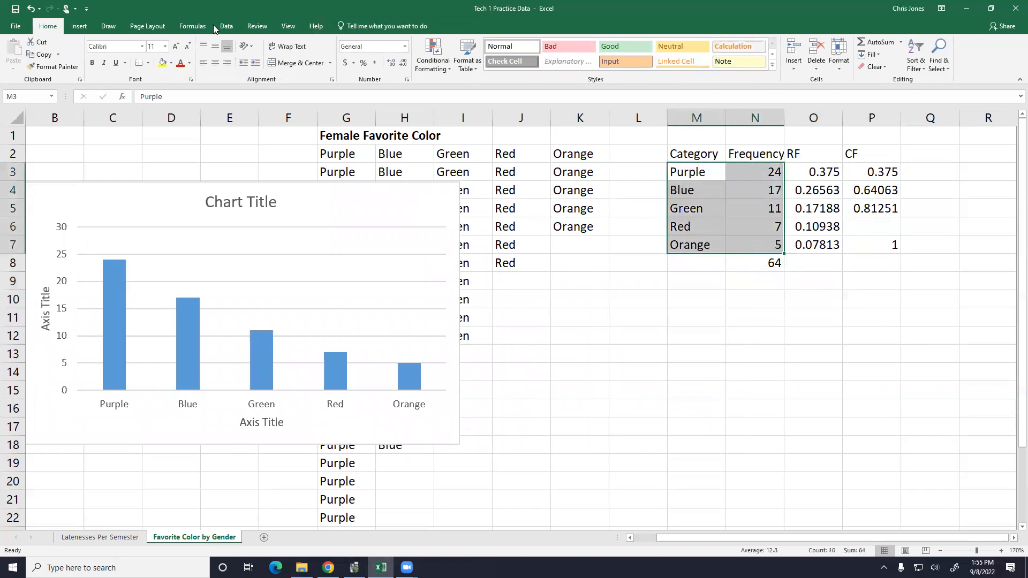
pyautogui.click(78, 28)
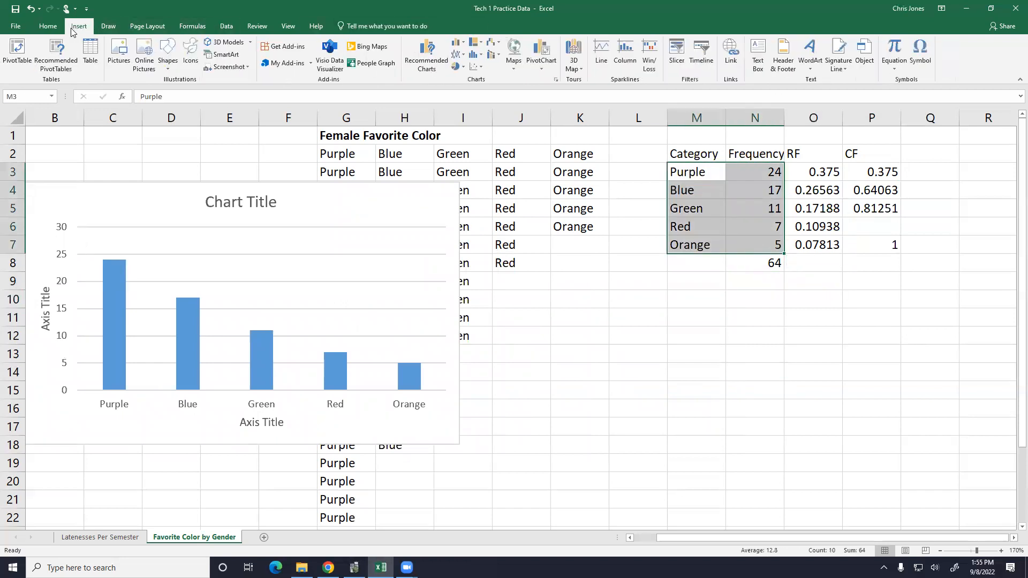
pyautogui.click(463, 66)
pyautogui.click(466, 100)
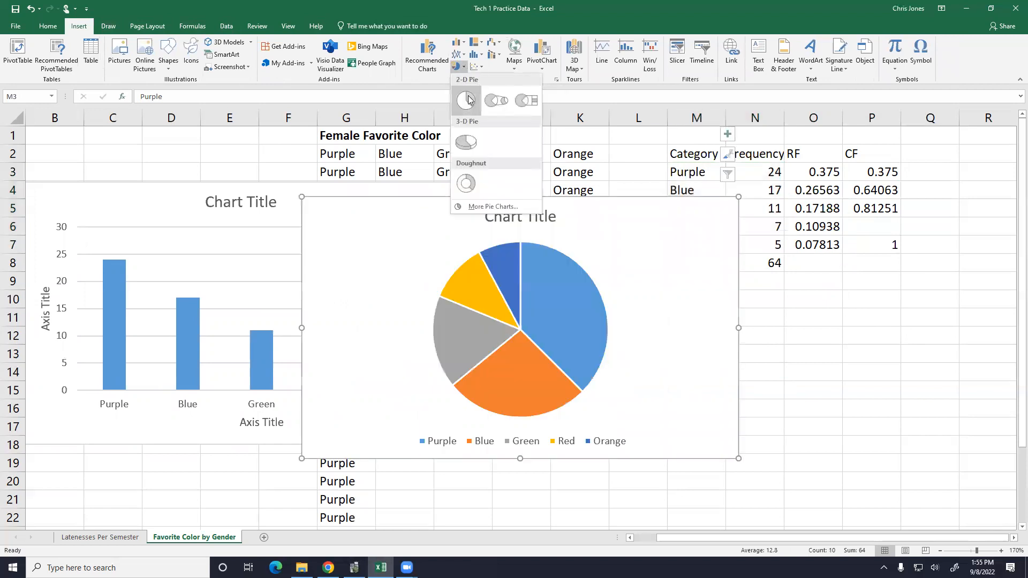
pyautogui.moveTo(636, 248); pyautogui.dragTo(650, 255)
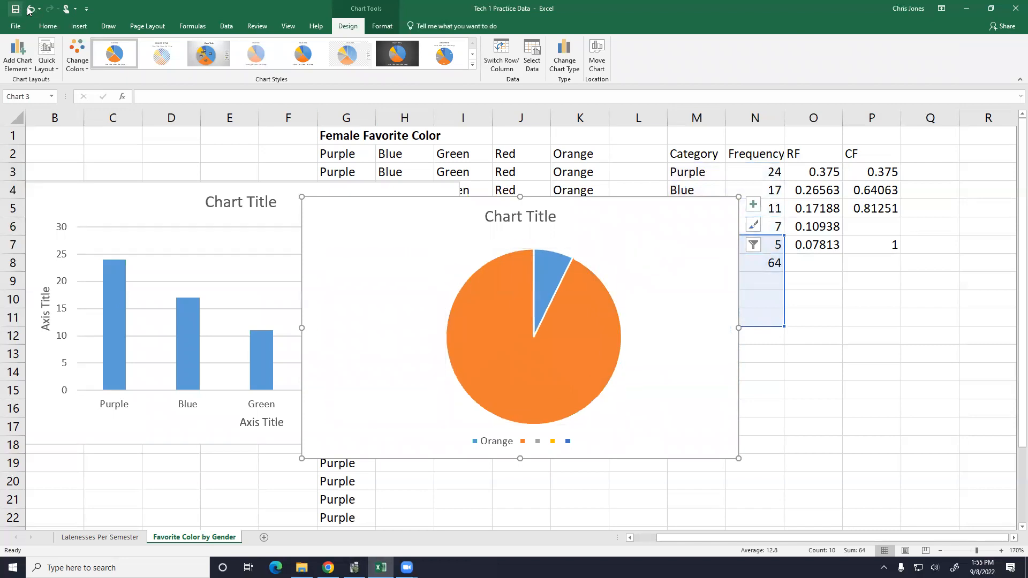
pyautogui.click(30, 8)
pyautogui.click(31, 9)
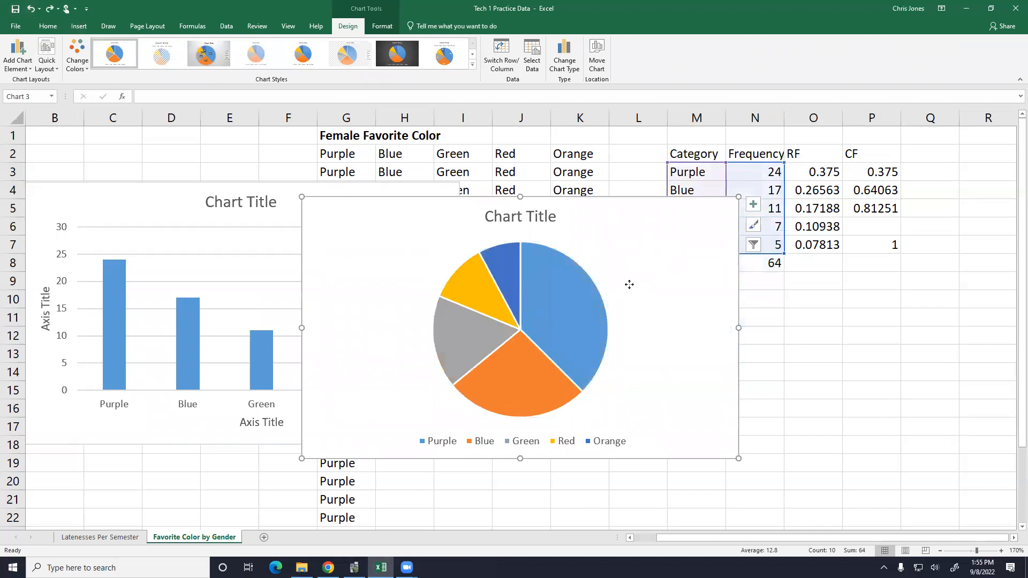
# Step: Move the frequency pie chart clear of the column chart and turn on its data labels
pyautogui.moveTo(640, 293); pyautogui.dragTo(817, 301)
pyautogui.click(934, 217)
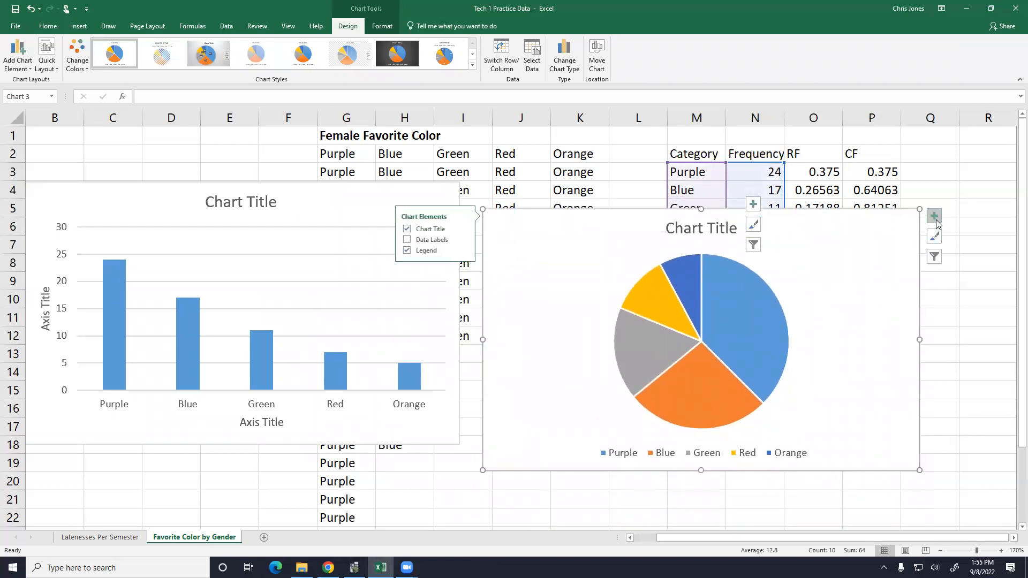
pyautogui.click(406, 240)
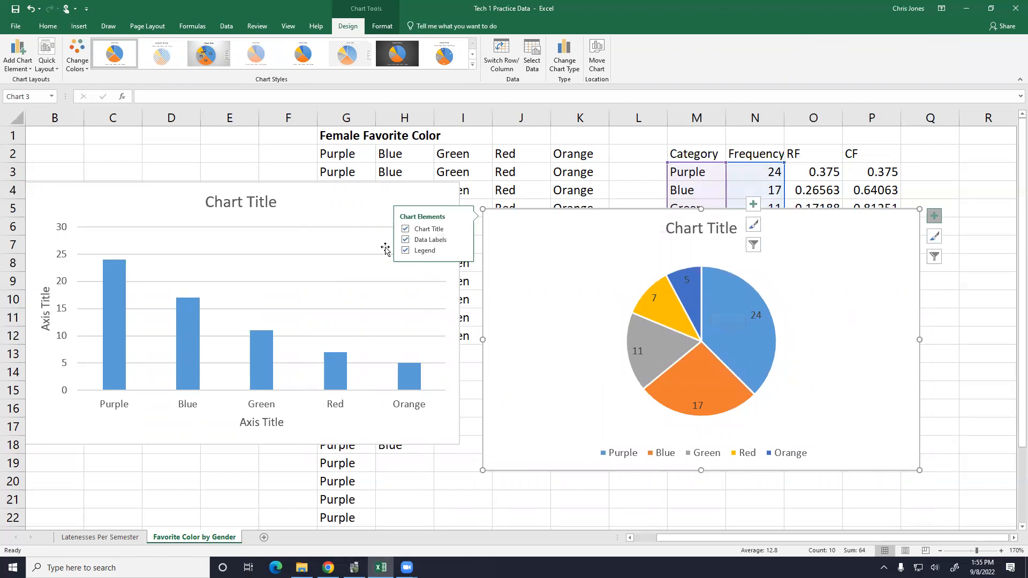
pyautogui.click(405, 240)
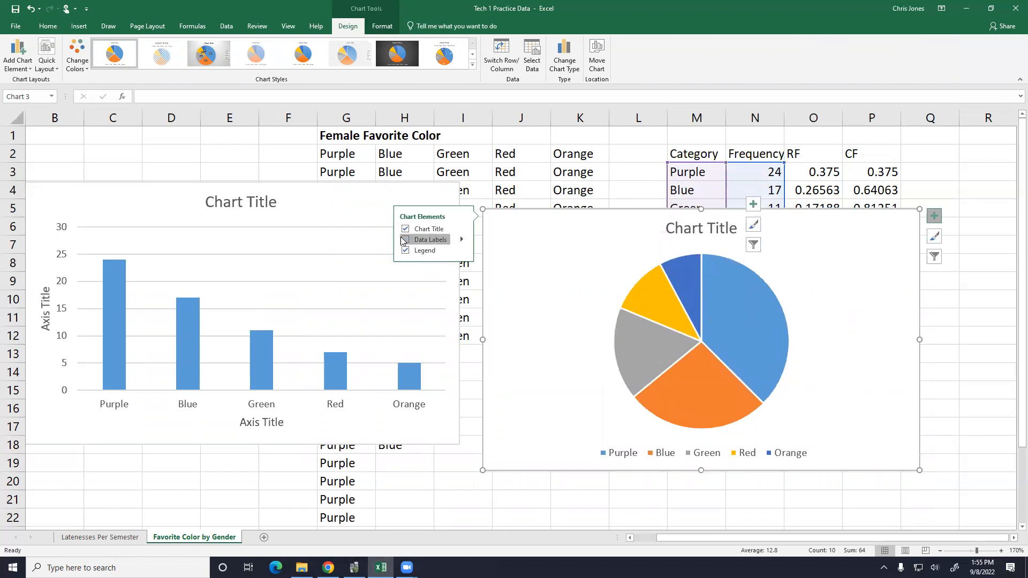
pyautogui.click(405, 240)
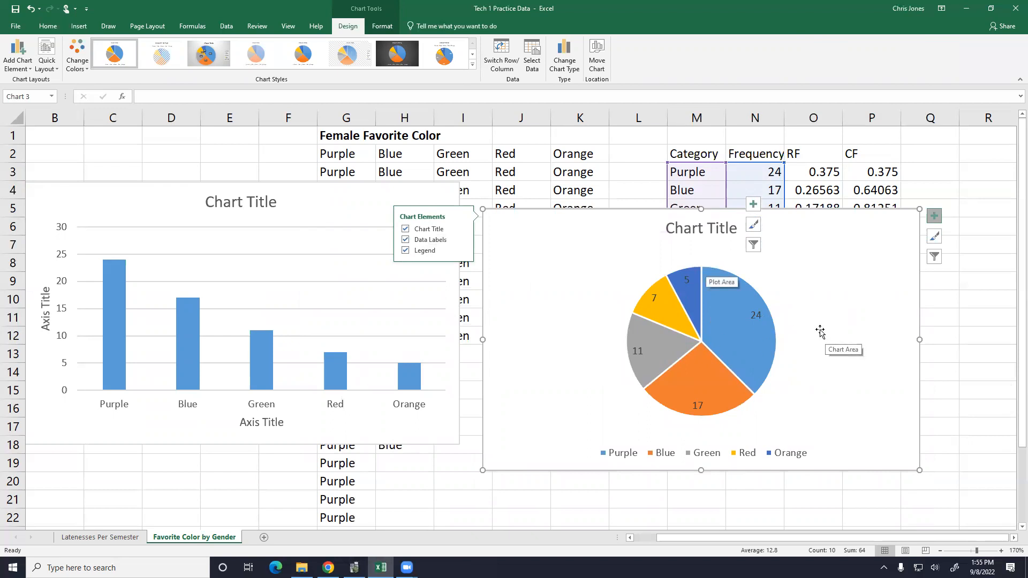
# Step: Delete the frequency pie chart from the sheet
pyautogui.press('Delete')
pyautogui.click(851, 282)
# Step: Copy the category names in M3:M7 to M11:M15 below the frequency table
pyautogui.moveTo(686, 171); pyautogui.dragTo(699, 248)
pyautogui.hotkey('ctrl', 'c')
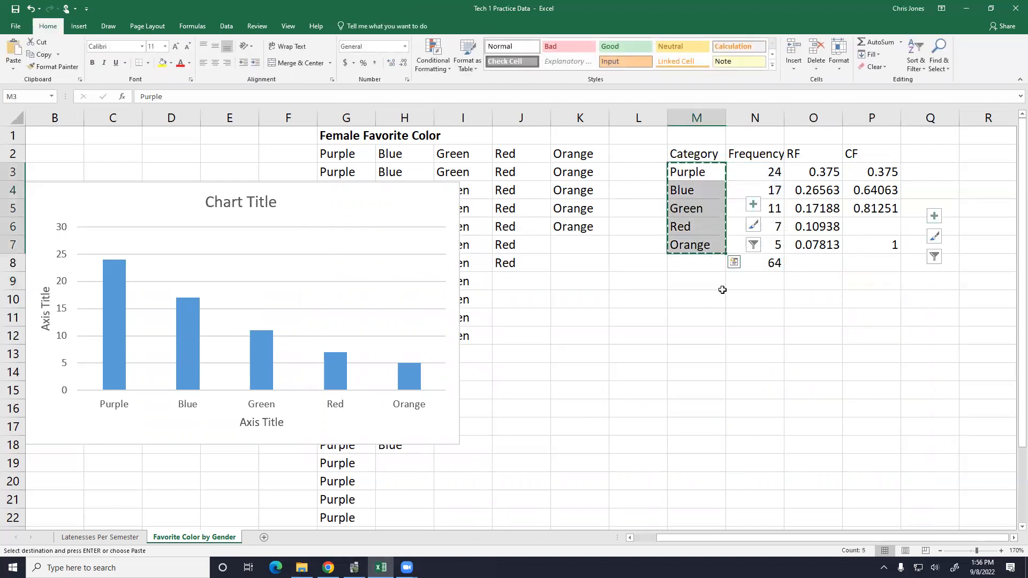
pyautogui.click(701, 324)
pyautogui.hotkey('ctrl', 'v')
pyautogui.press('Escape')
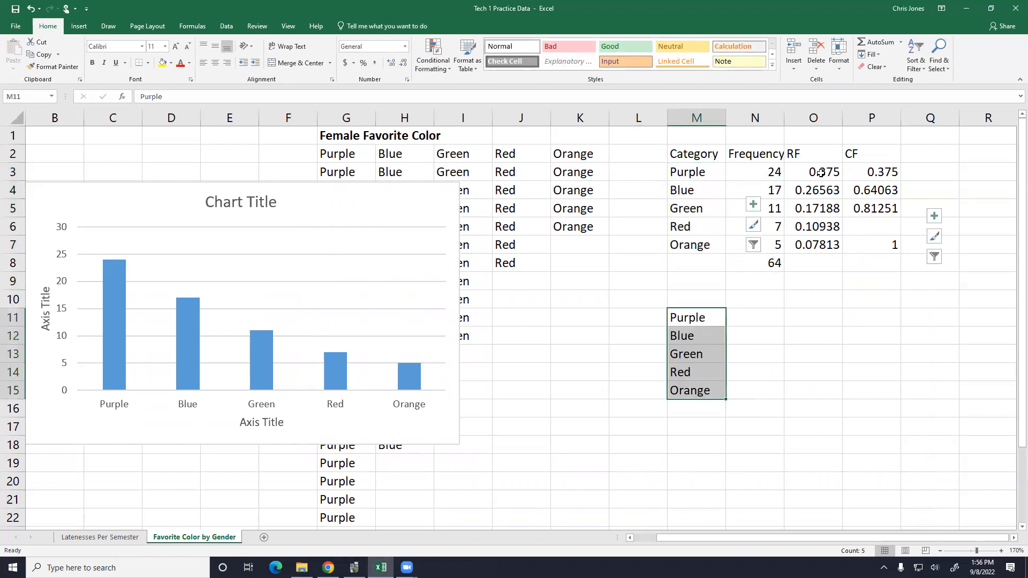
# Step: Copy the relative frequencies in O3:O7 to N11:N15, beside the copied category names
pyautogui.moveTo(820, 174); pyautogui.dragTo(821, 249)
pyautogui.hotkey('ctrl', 'c')
pyautogui.click(770, 299)
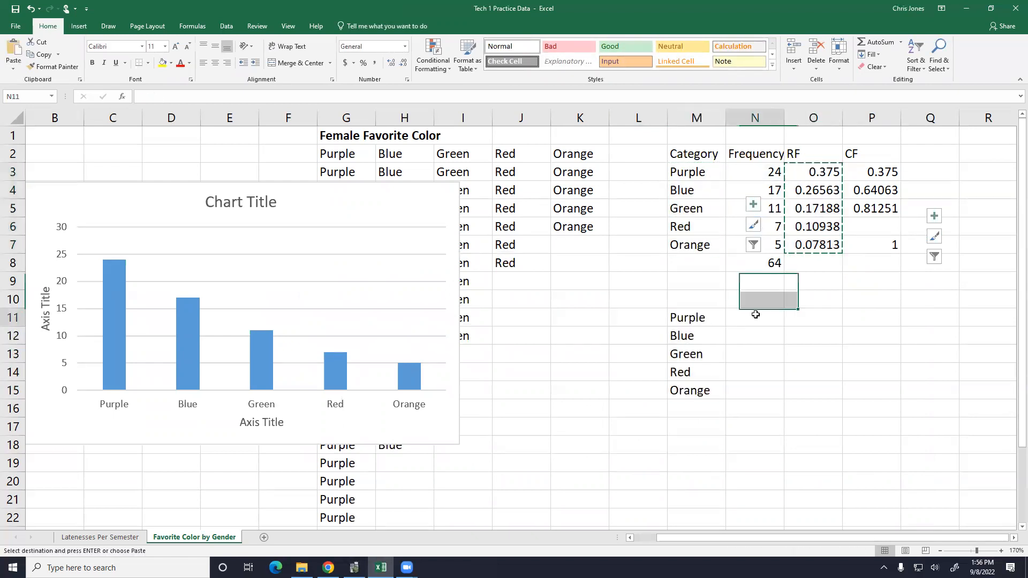
pyautogui.click(769, 311)
pyautogui.hotkey('ctrl', 'v')
pyautogui.press('Escape')
# Step: Insert a 2-D pie chart from the categories and relative frequencies in M11:N15 and turn on its data labels
pyautogui.moveTo(680, 318); pyautogui.dragTo(752, 392)
pyautogui.click(76, 28)
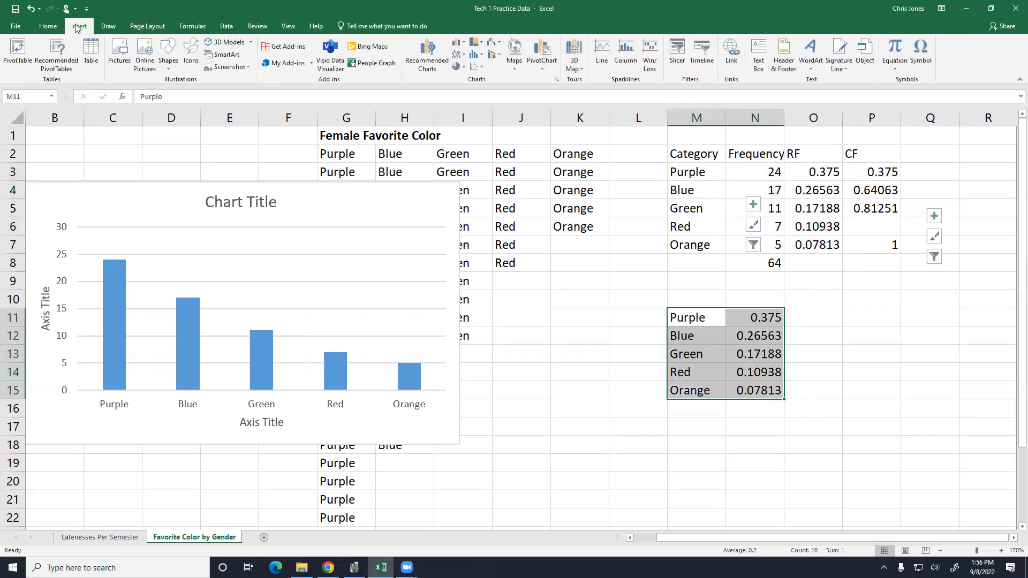
pyautogui.click(458, 66)
pyautogui.click(465, 100)
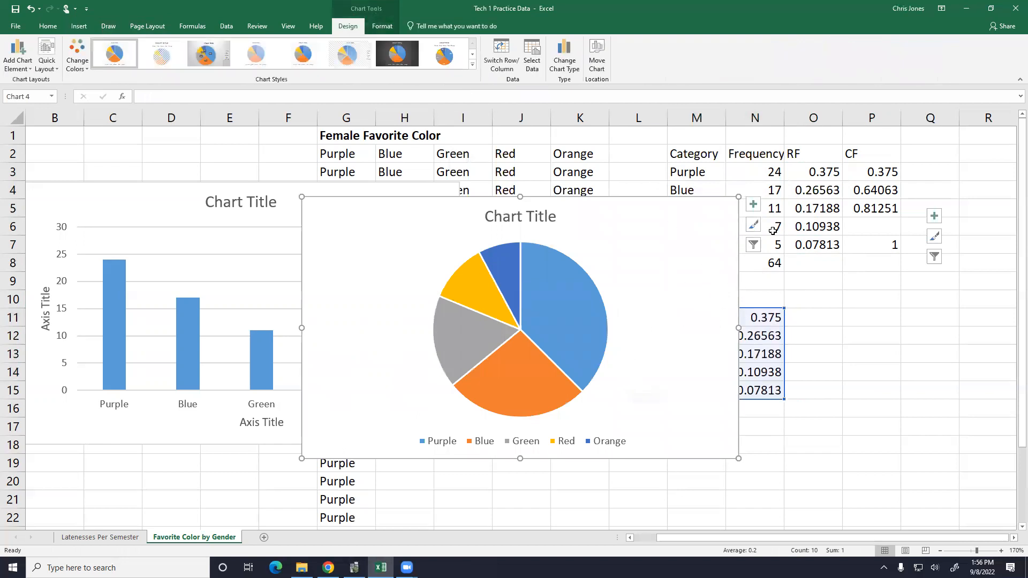
pyautogui.click(753, 204)
pyautogui.click(777, 230)
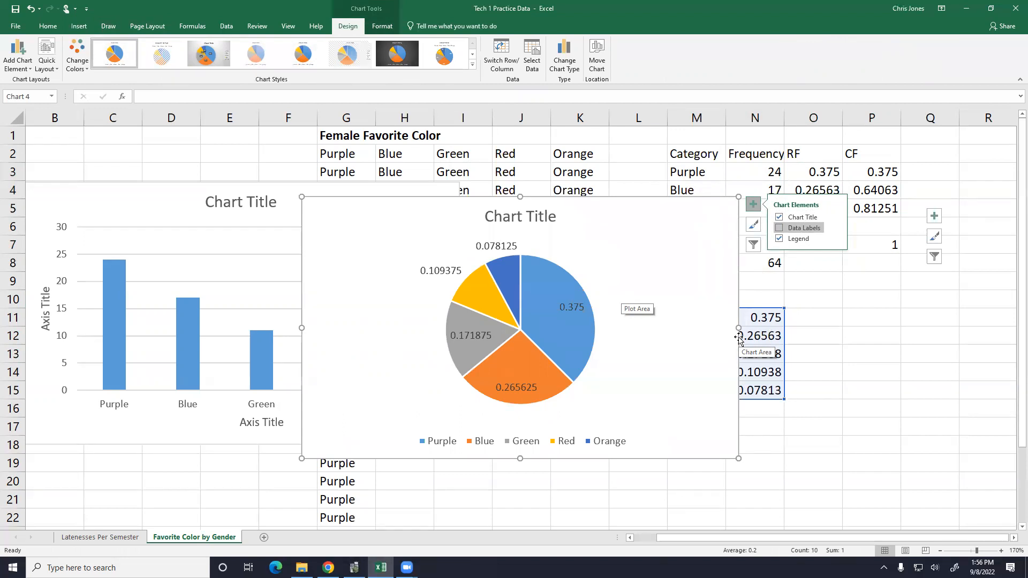
# Step: Look through the pie chart's color palettes and its legend formatting options
pyautogui.click(488, 444)
pyautogui.rightClick(487, 445)
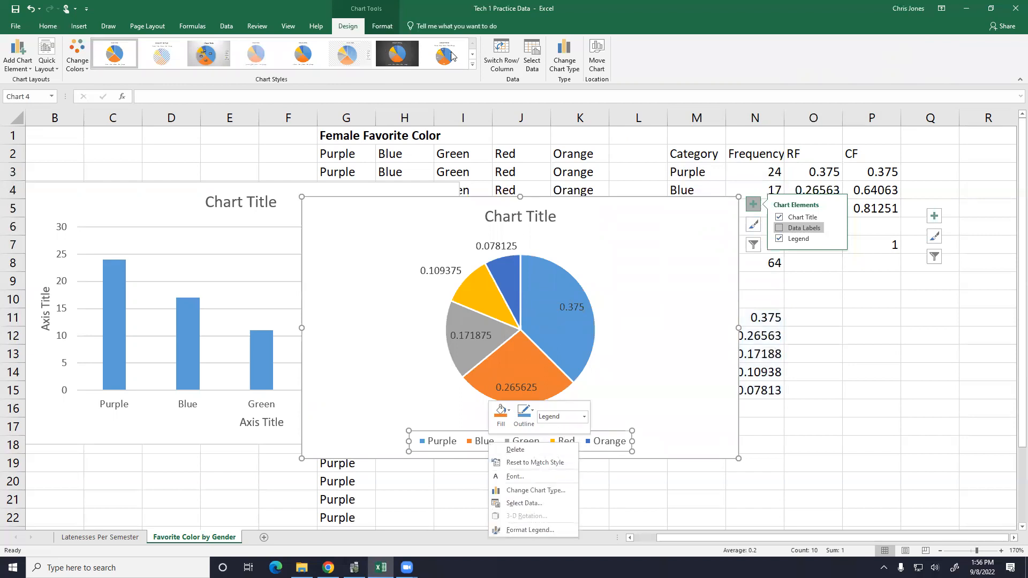
pyautogui.click(68, 63)
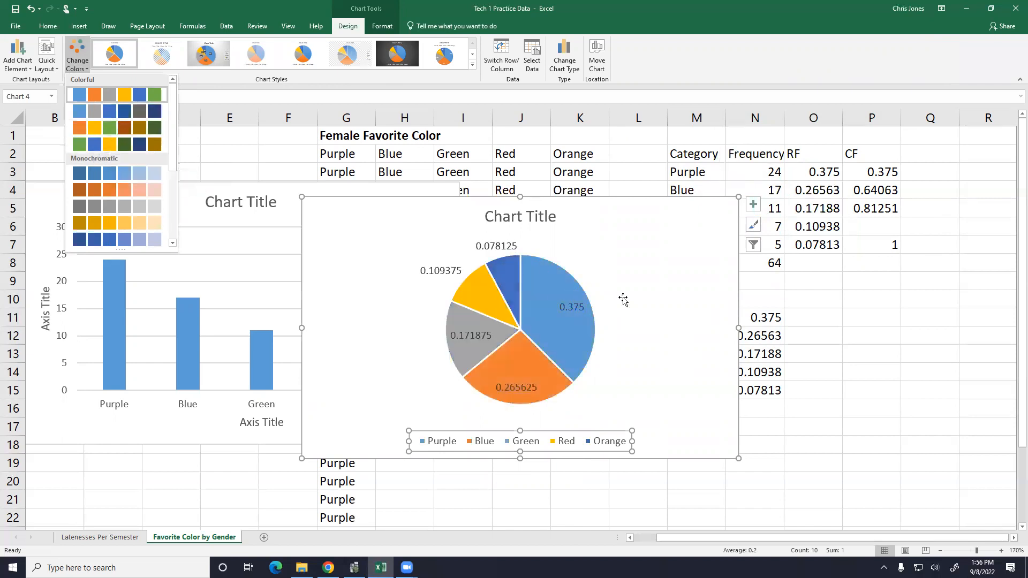
pyautogui.click(688, 321)
pyautogui.rightClick(590, 444)
pyautogui.click(597, 440)
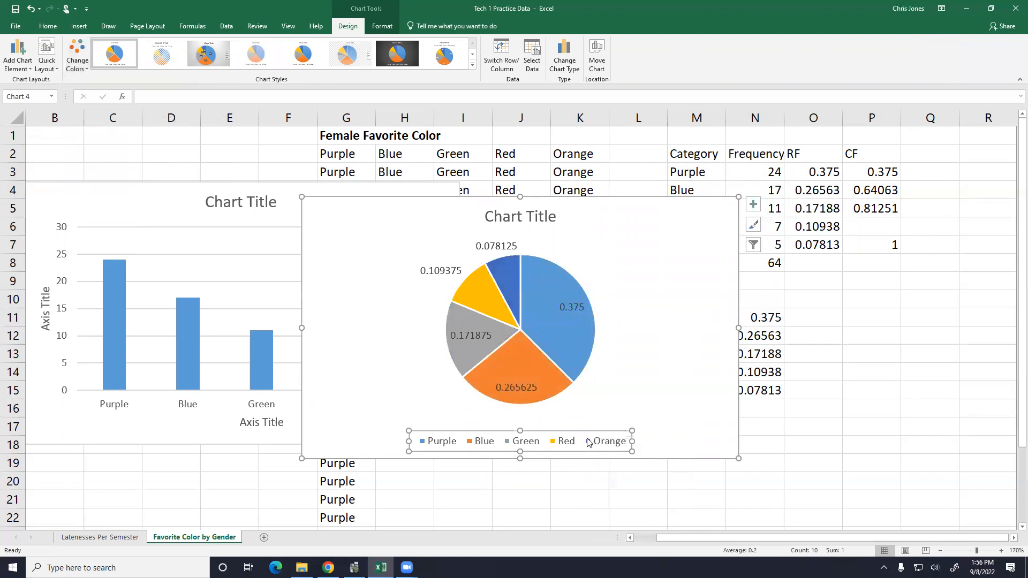
pyautogui.rightClick(589, 439)
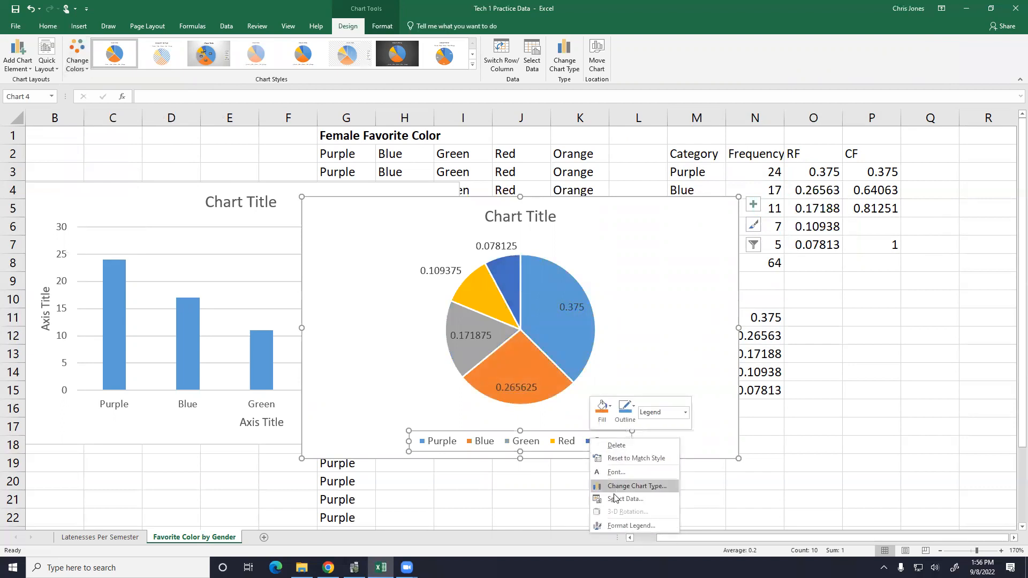
pyautogui.click(619, 527)
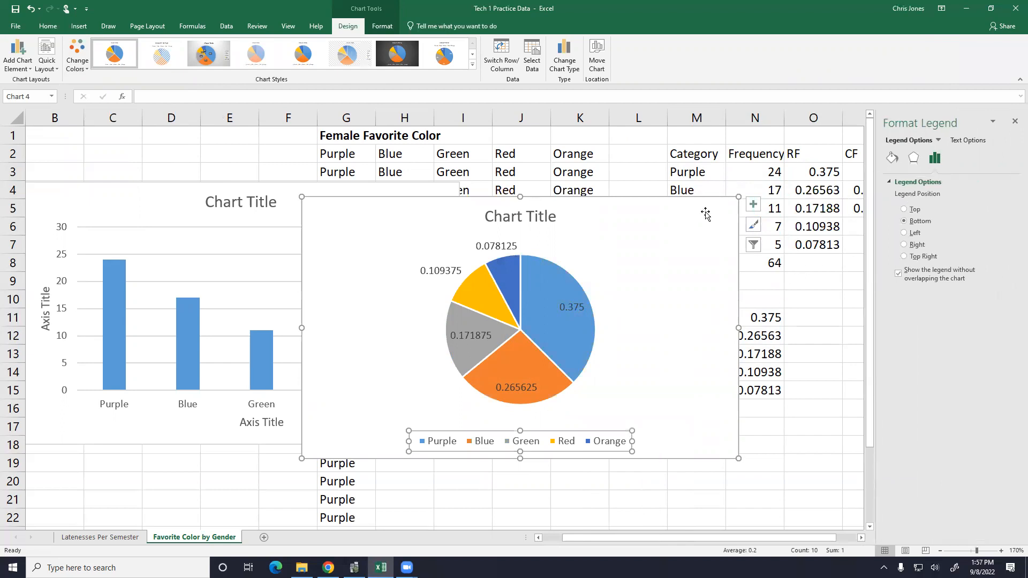
pyautogui.press('Escape')
pyautogui.press('Escape')
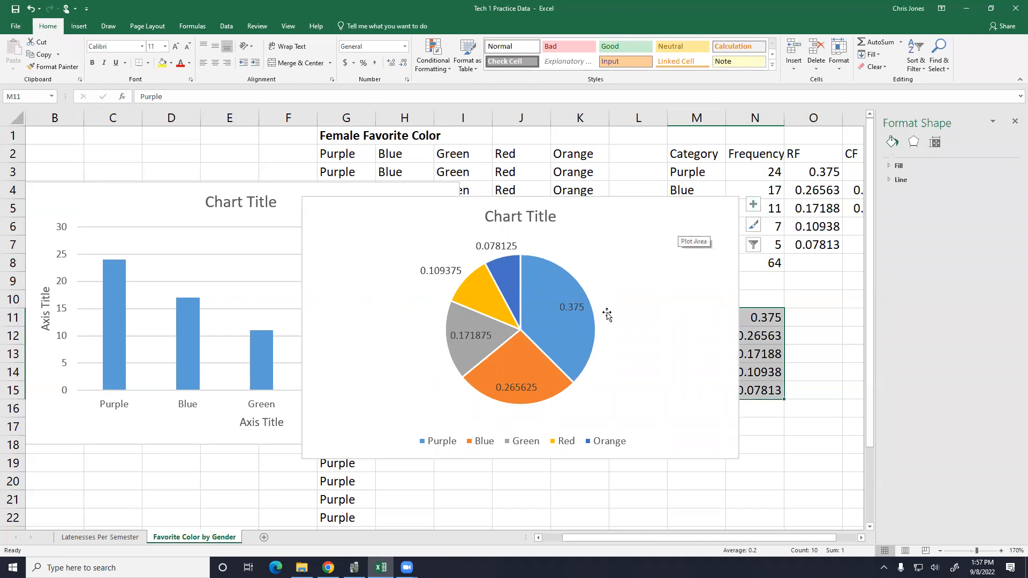
# Step: Move the relative frequency pie chart below the column chart, starting around row 20 over columns B to I
pyautogui.moveTo(697, 303); pyautogui.dragTo(436, 488)
pyautogui.click(702, 429)
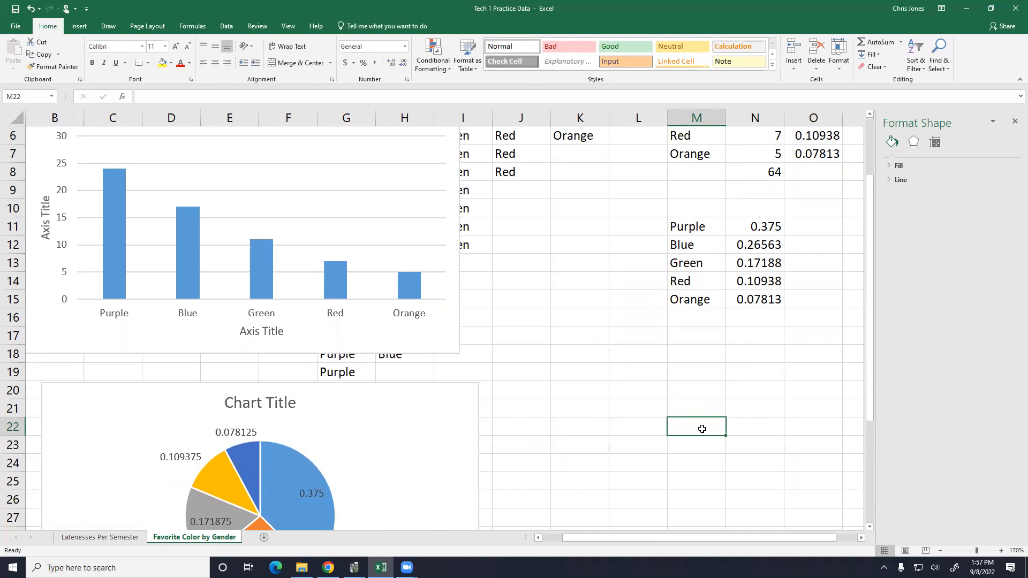
# Step: Switch to Chrome and open the Technology Assignments folder of the MATH-216 course in Blackboard
pyautogui.click(328, 568)
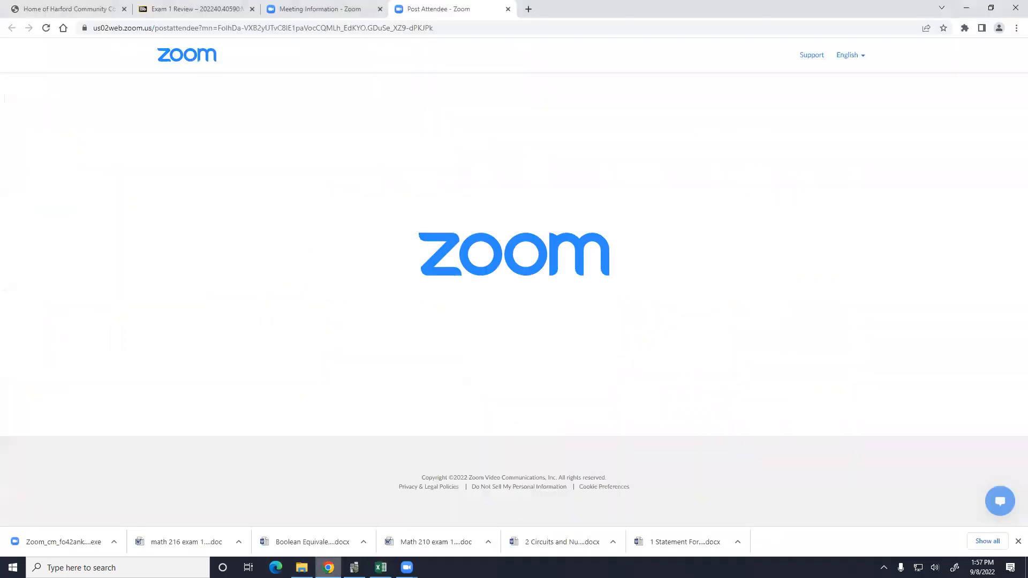
pyautogui.click(199, 9)
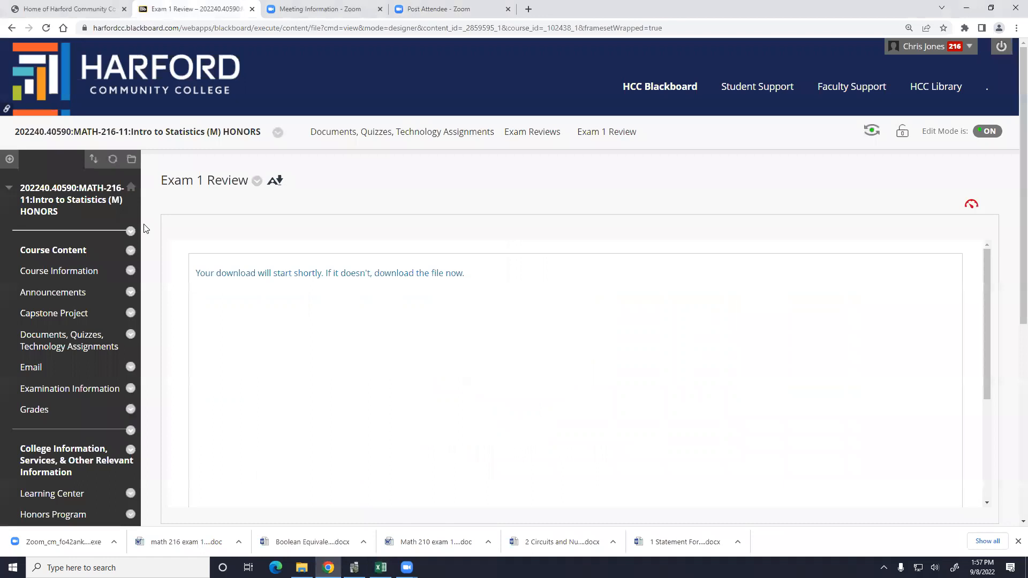
pyautogui.click(422, 275)
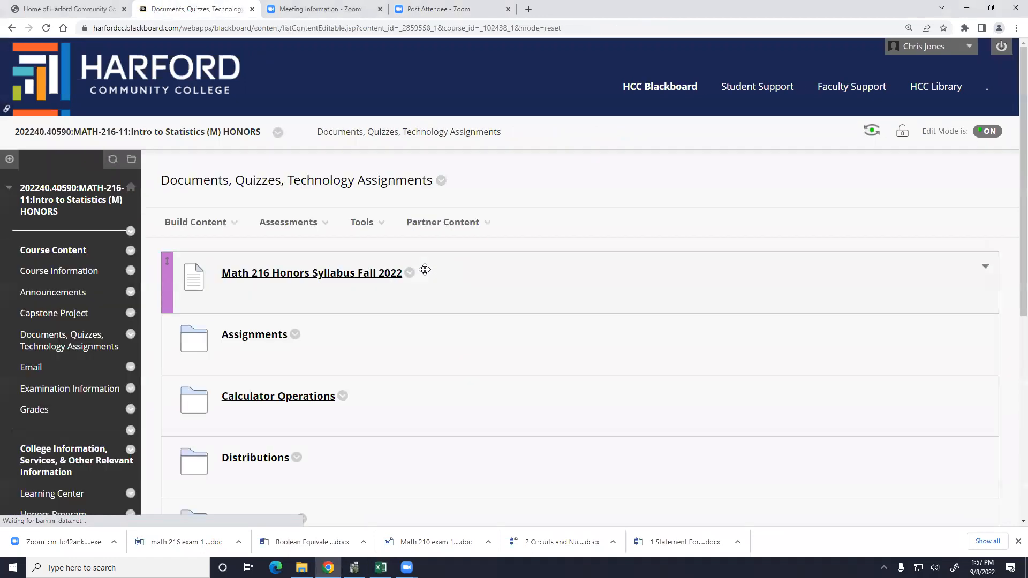
pyautogui.scroll(-4, 425, 270)
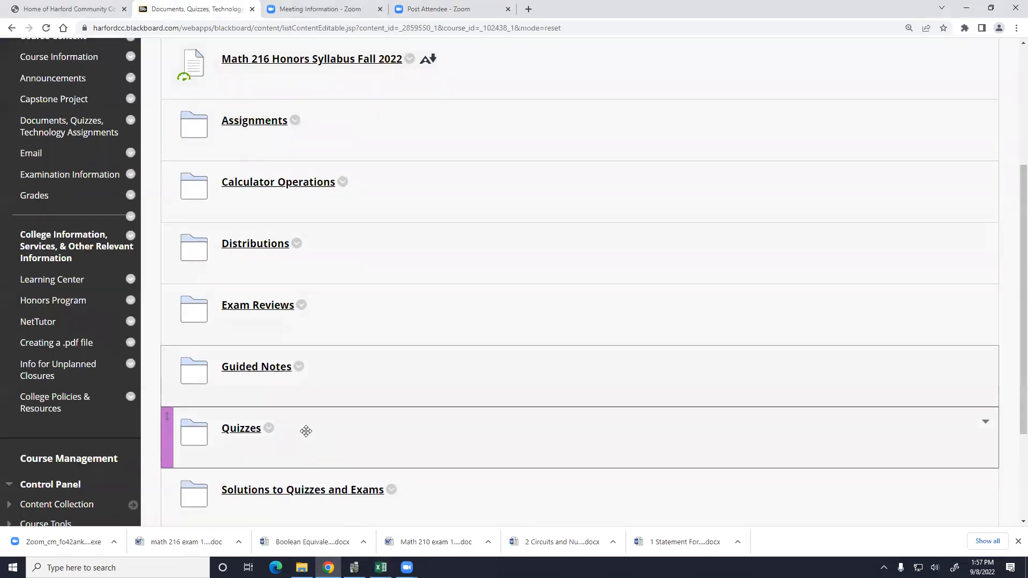
pyautogui.scroll(1, 302, 424)
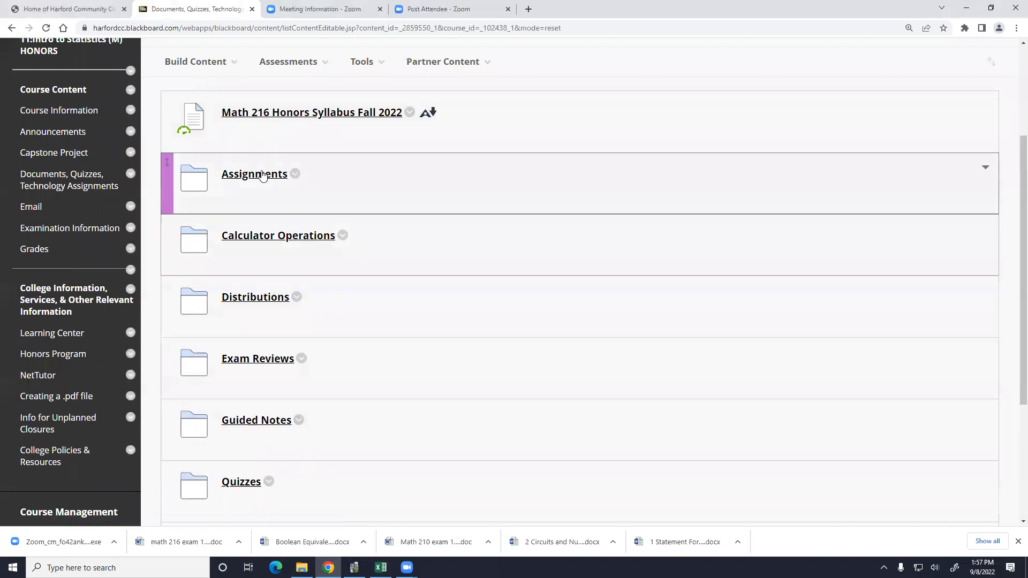
pyautogui.scroll(-3, 292, 353)
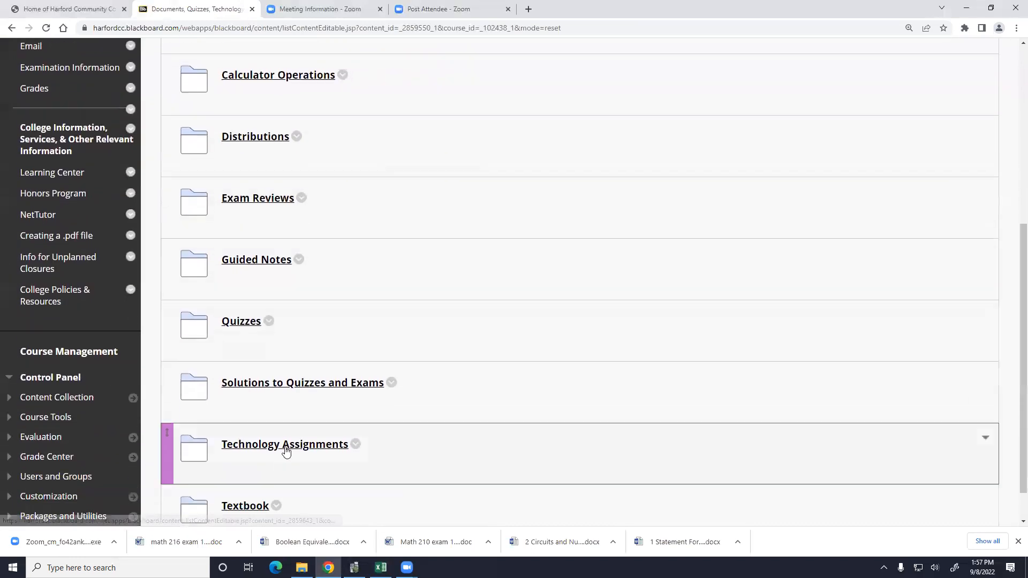
pyautogui.click(285, 446)
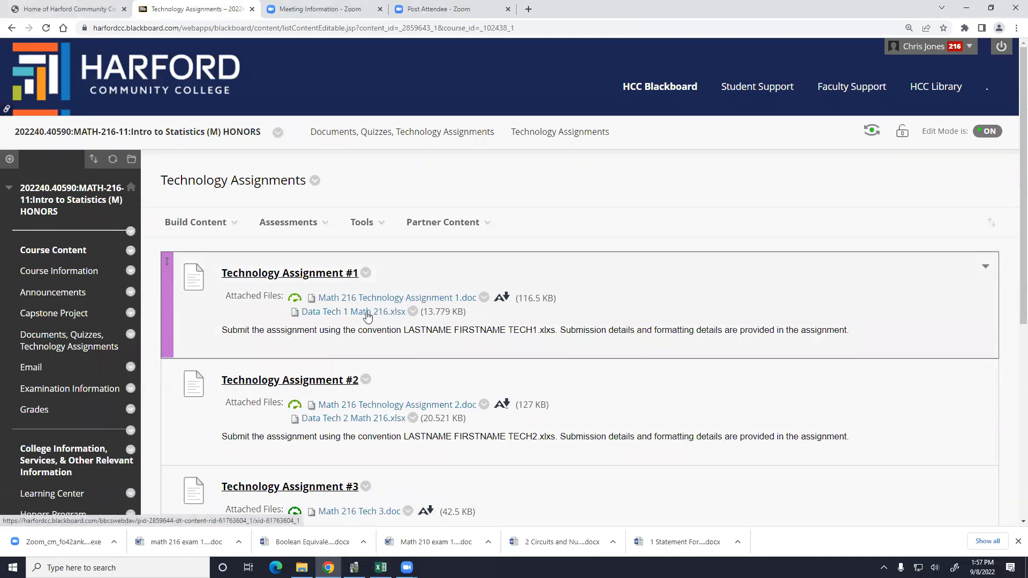
# Step: Download Math 216 Technology Assignment 1.doc, open it in Word and enable editing
pyautogui.click(383, 300)
pyautogui.click(80, 532)
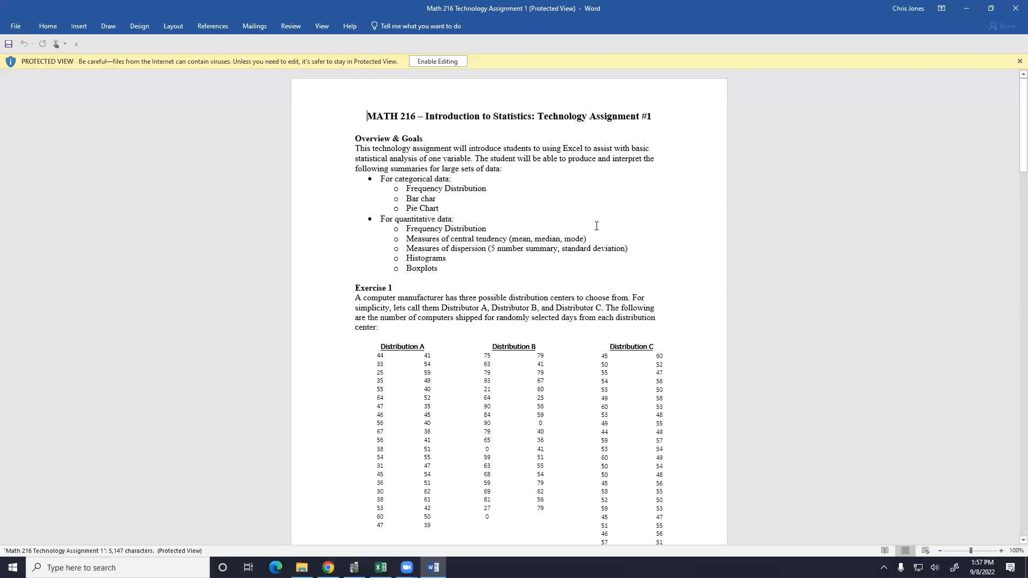
pyautogui.click(596, 226)
pyautogui.click(437, 61)
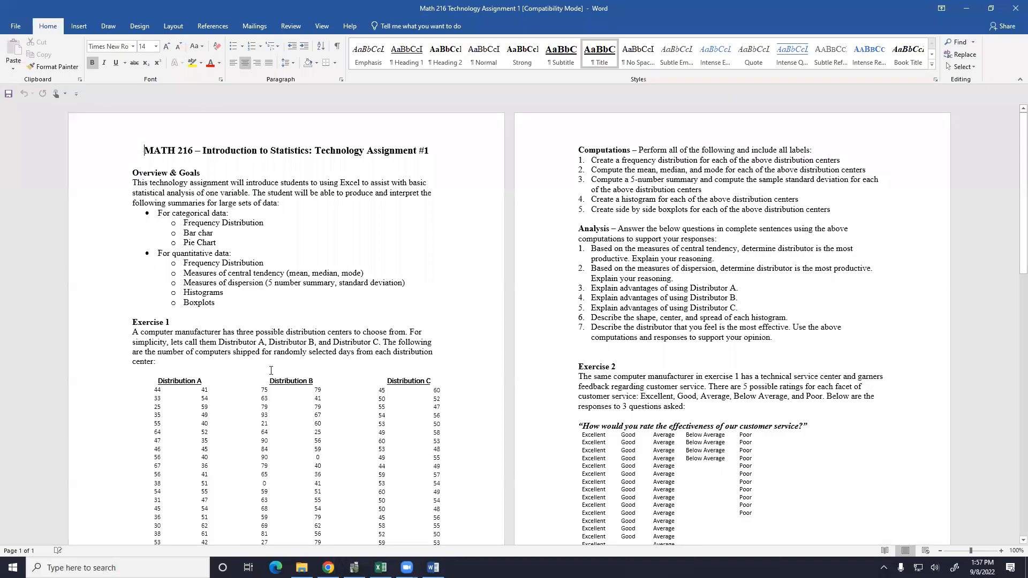
# Step: Examine the Distribution A, B and C data table in Exercise 1 of the assignment at an enlarged view
pyautogui.scroll(-2, 165, 299)
pyautogui.moveTo(129, 295); pyautogui.dragTo(442, 511)
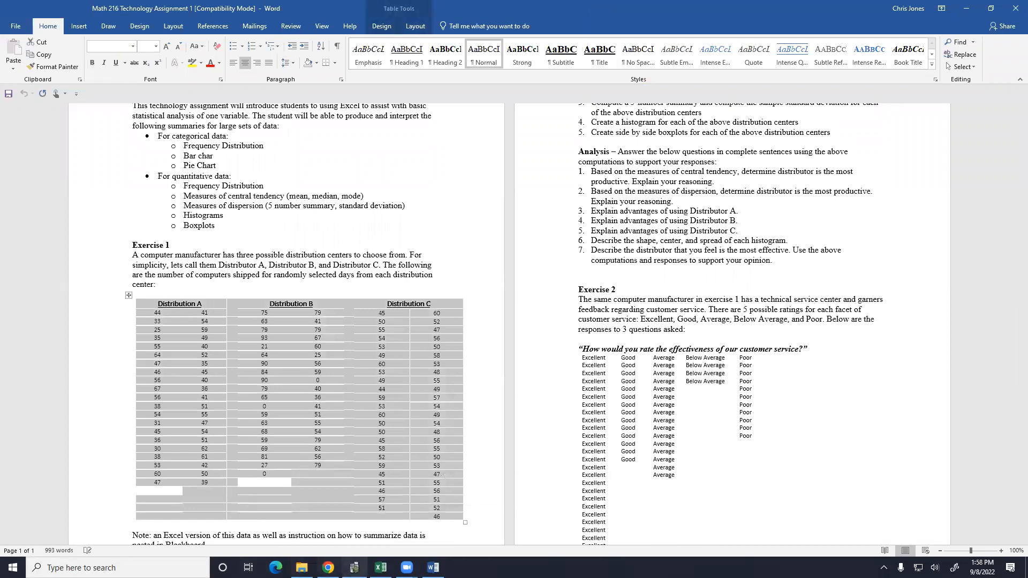
pyautogui.click(437, 432)
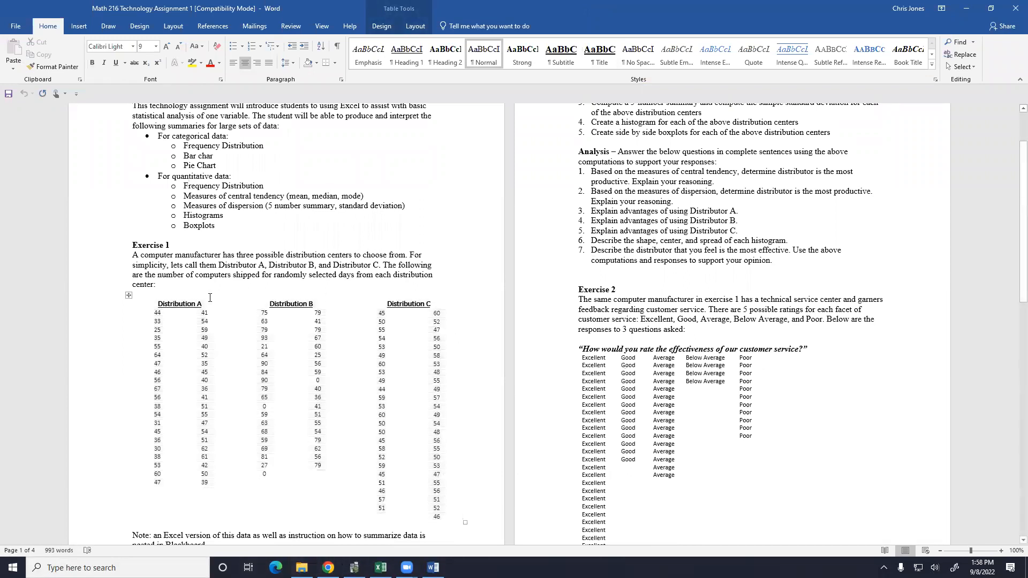
pyautogui.click(1015, 551)
pyautogui.press('Escape')
pyautogui.click(1000, 551)
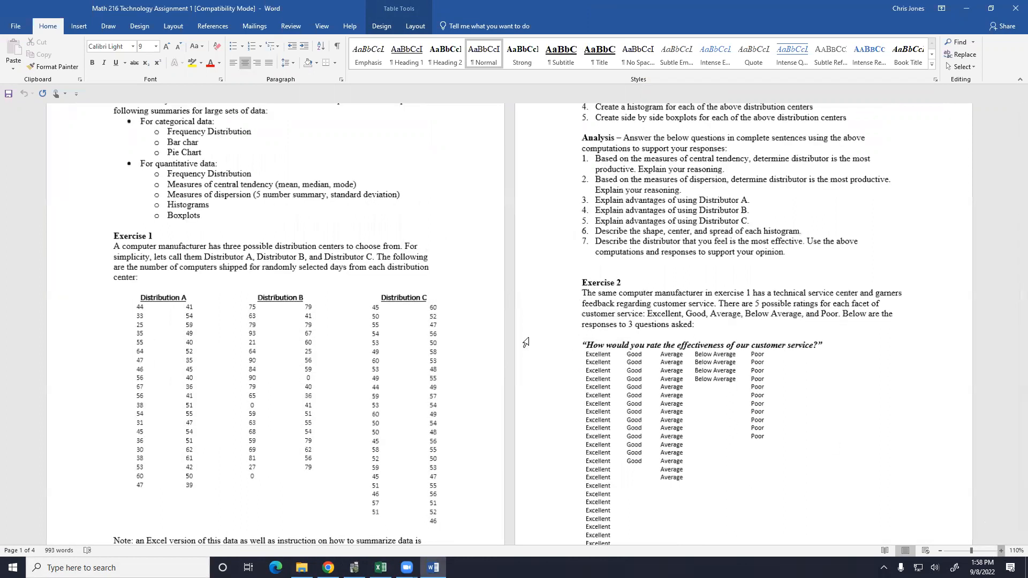
pyautogui.scroll(2, 526, 343)
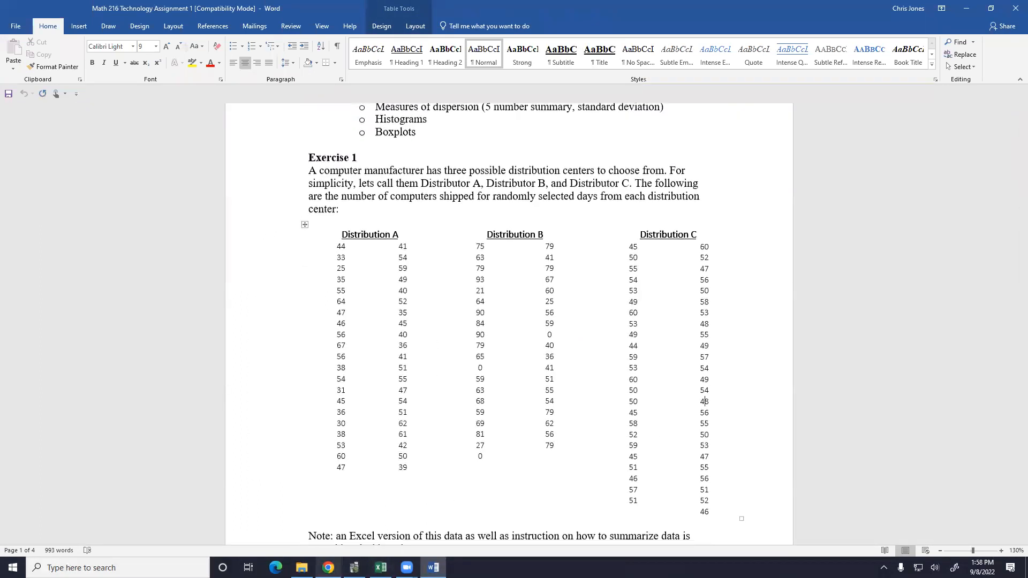
# Step: Switch to Chrome, download Data Tech 1 Math 216.xlsx from Technology Assignment #1 and open it in Excel
pyautogui.hotkey('alt', 'Tab')
pyautogui.click(381, 314)
pyautogui.click(71, 541)
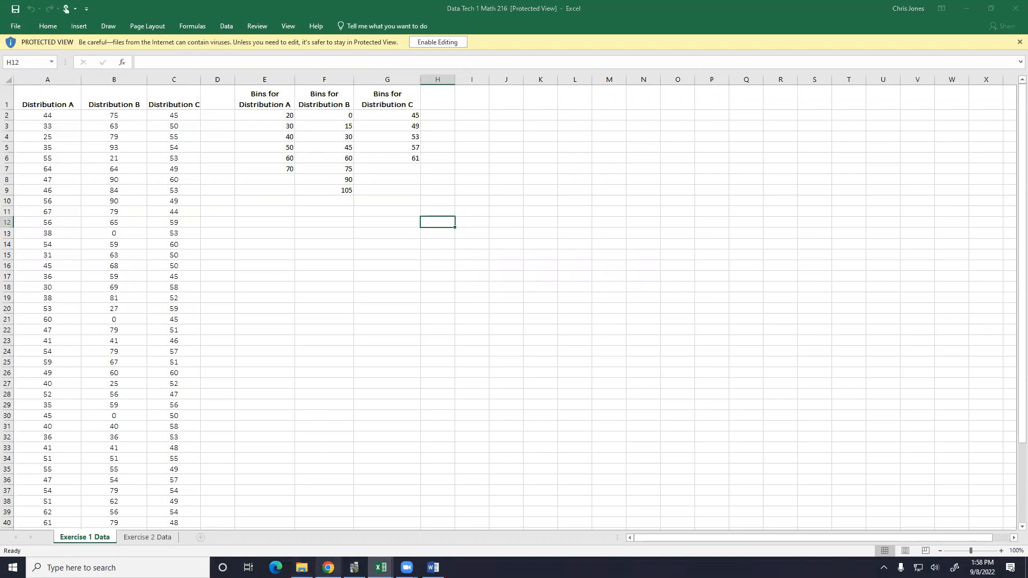
# Step: Return to the assignment in Word and examine the Analysis section of Exercise 1 at 180% zoom
pyautogui.click(328, 567)
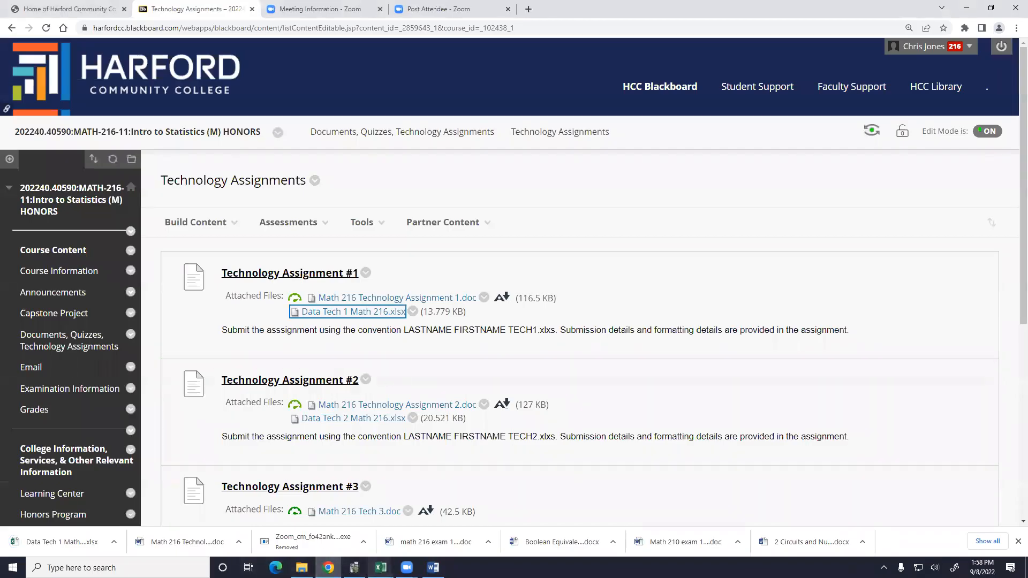
pyautogui.click(433, 567)
pyautogui.scroll(-6, 472, 340)
pyautogui.scroll(-5, 472, 339)
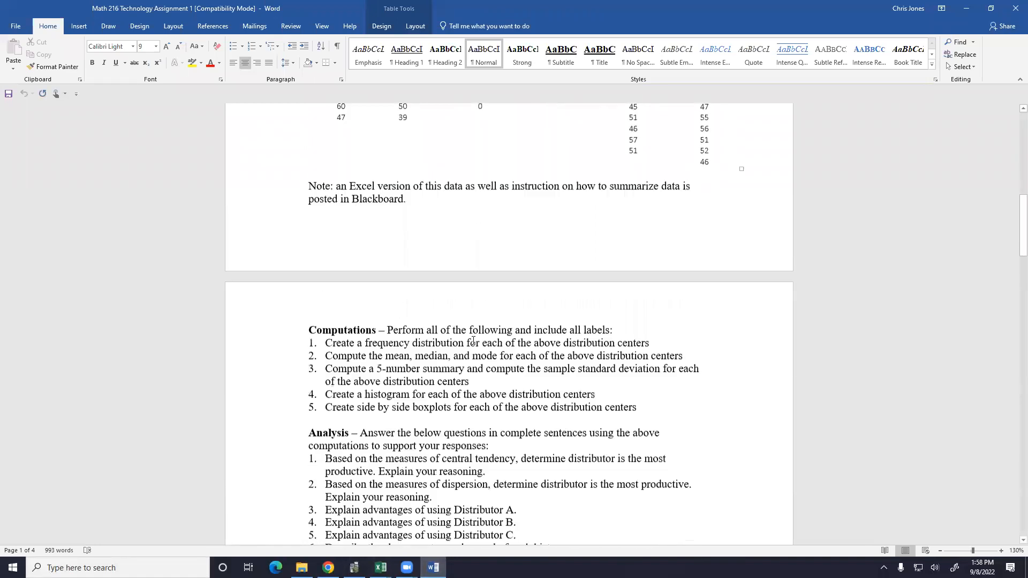
pyautogui.moveTo(309, 269); pyautogui.dragTo(668, 410)
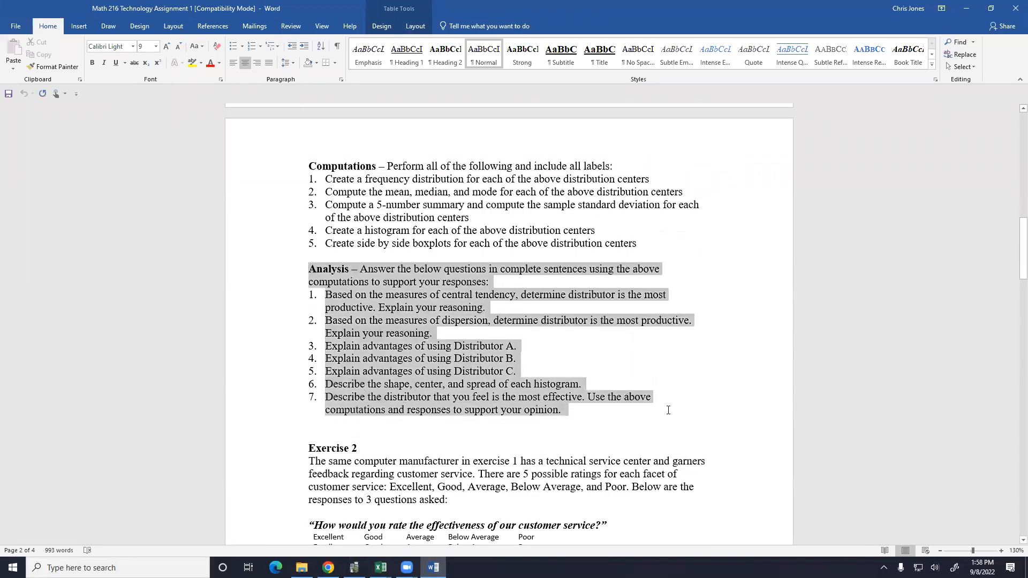
pyautogui.click(1001, 551)
pyautogui.click(1001, 551)
pyautogui.click(1001, 551)
pyautogui.click(1001, 550)
pyautogui.keyDown('ctrl'); pyautogui.scroll(1, 633, 321); pyautogui.keyUp('ctrl')
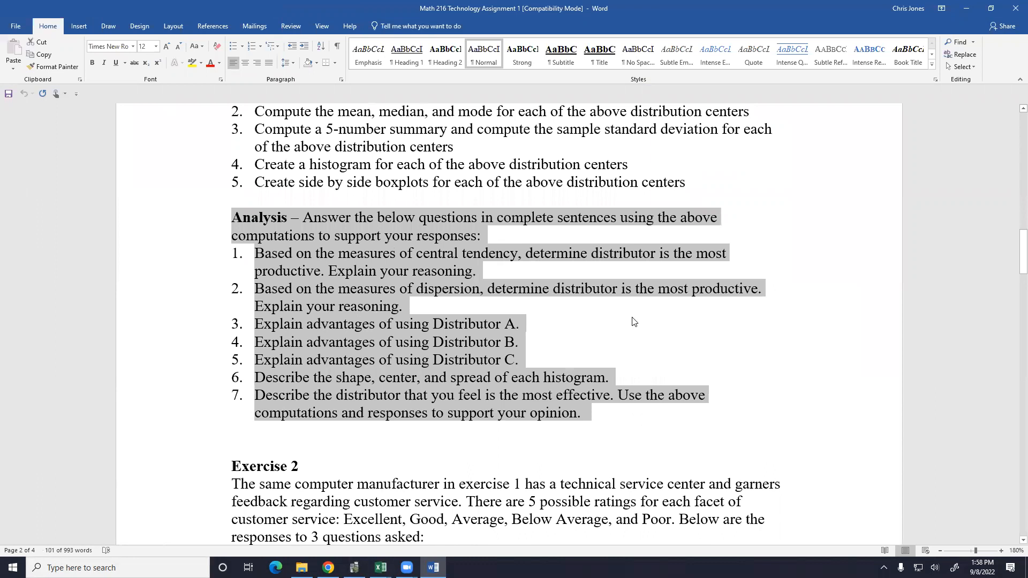
pyautogui.click(731, 306)
# Step: Examine Analysis questions 1 and 2 on the measures of central tendency and dispersion, highlighting their text while reading
pyautogui.moveTo(249, 252); pyautogui.dragTo(538, 269)
pyautogui.click(538, 269)
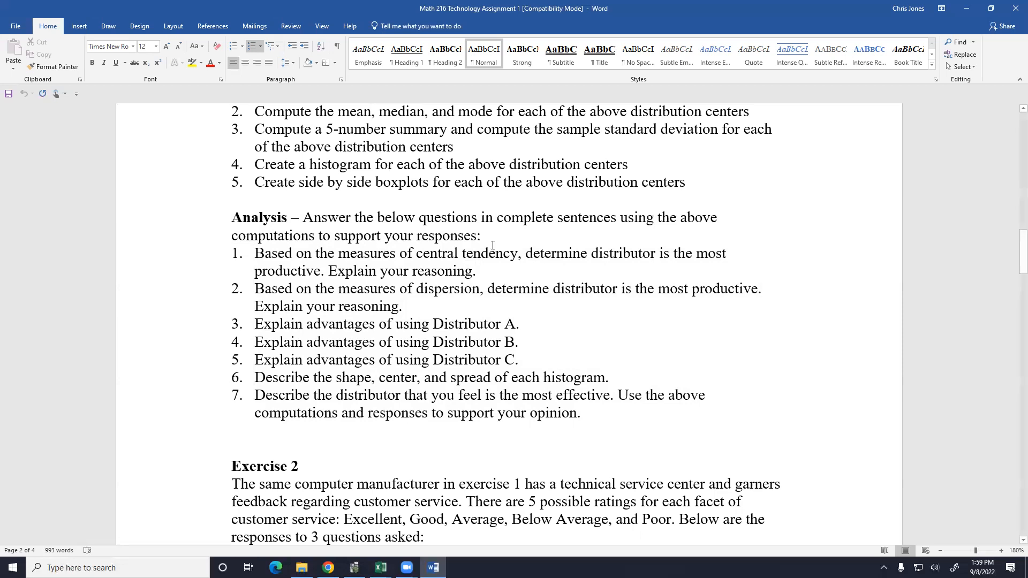
pyautogui.moveTo(261, 290); pyautogui.dragTo(482, 289)
pyautogui.click(471, 288)
pyautogui.doubleClick(471, 289)
pyautogui.click(495, 290)
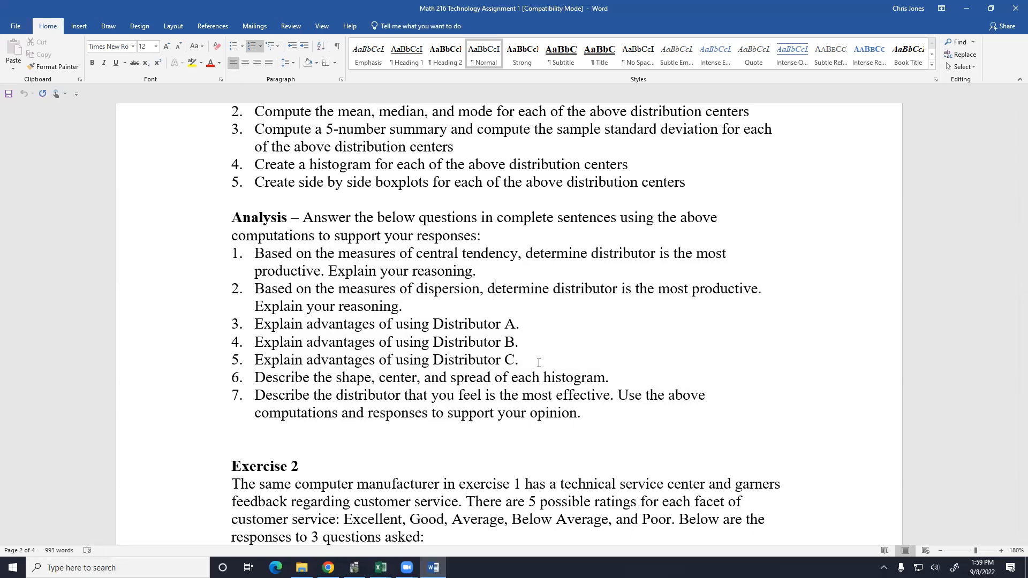
pyautogui.tripleClick(446, 288)
pyautogui.click(446, 288)
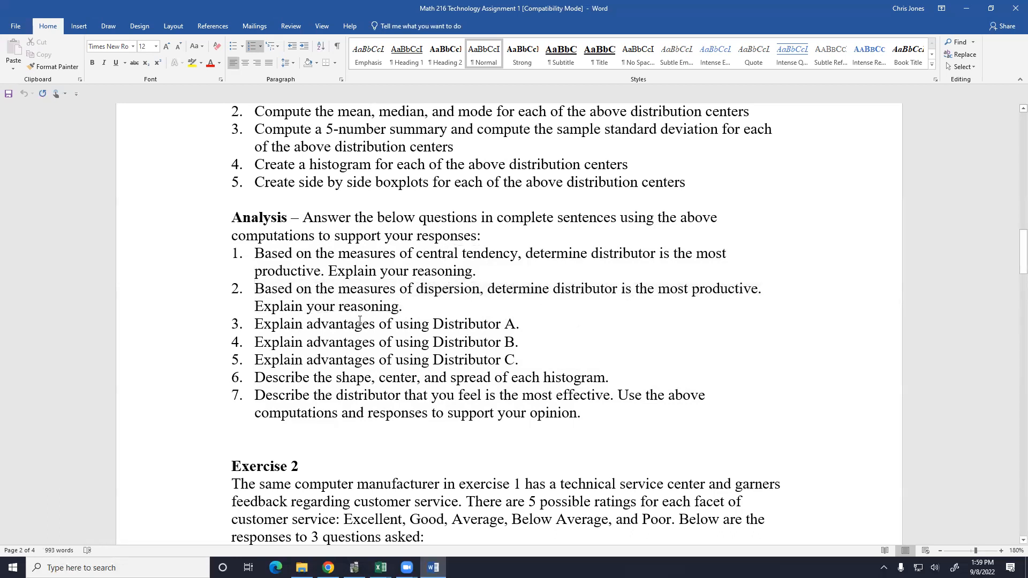
# Step: Examine Analysis questions 3 to 7, highlighting each part while reading, and select the whole Analysis section
pyautogui.moveTo(255, 324); pyautogui.dragTo(551, 359)
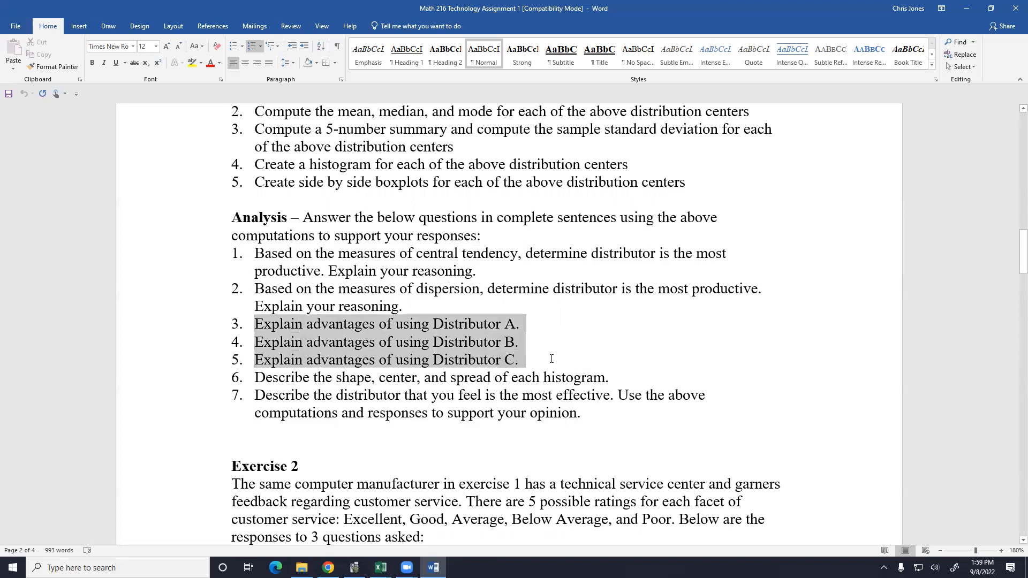
pyautogui.click(551, 358)
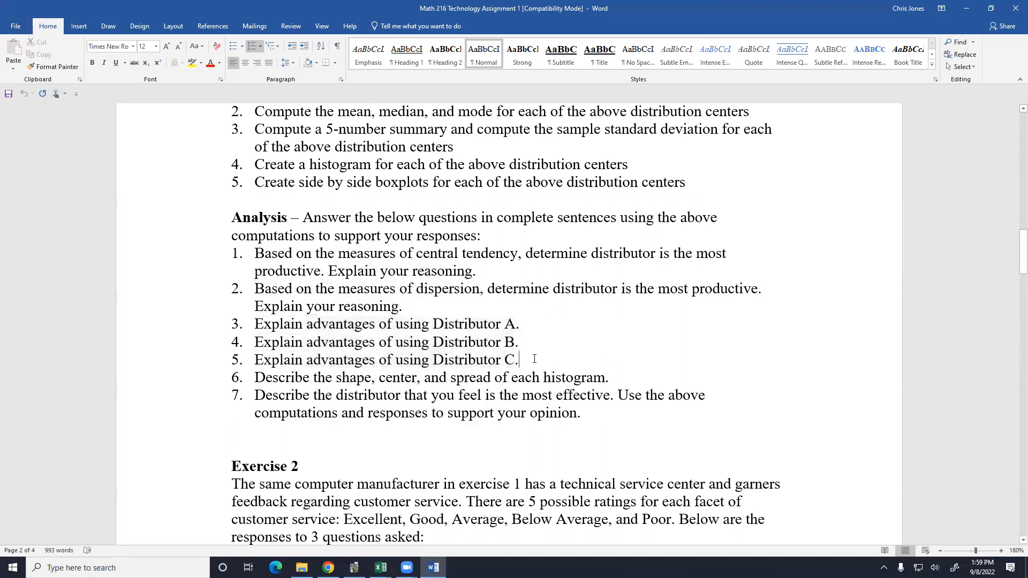
pyautogui.moveTo(255, 378); pyautogui.dragTo(587, 381)
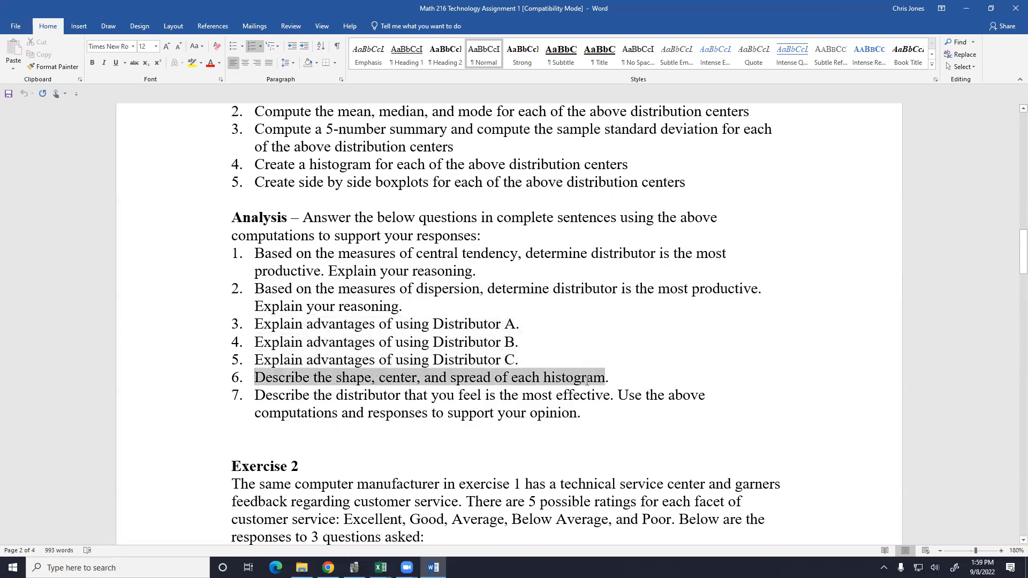
pyautogui.click(588, 397)
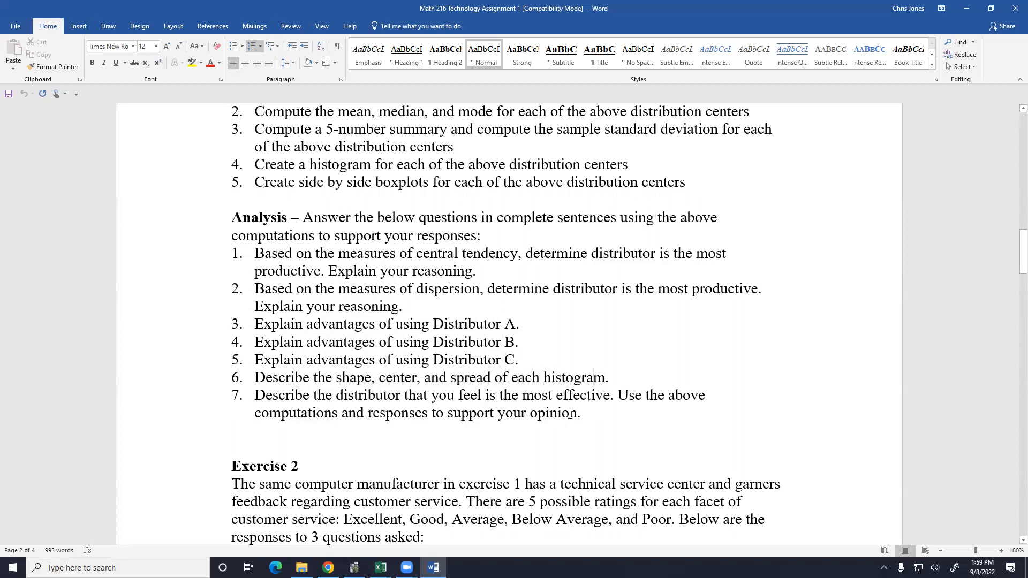
pyautogui.moveTo(569, 414); pyautogui.dragTo(282, 397)
pyautogui.click(279, 397)
pyautogui.moveTo(229, 220); pyautogui.dragTo(594, 413)
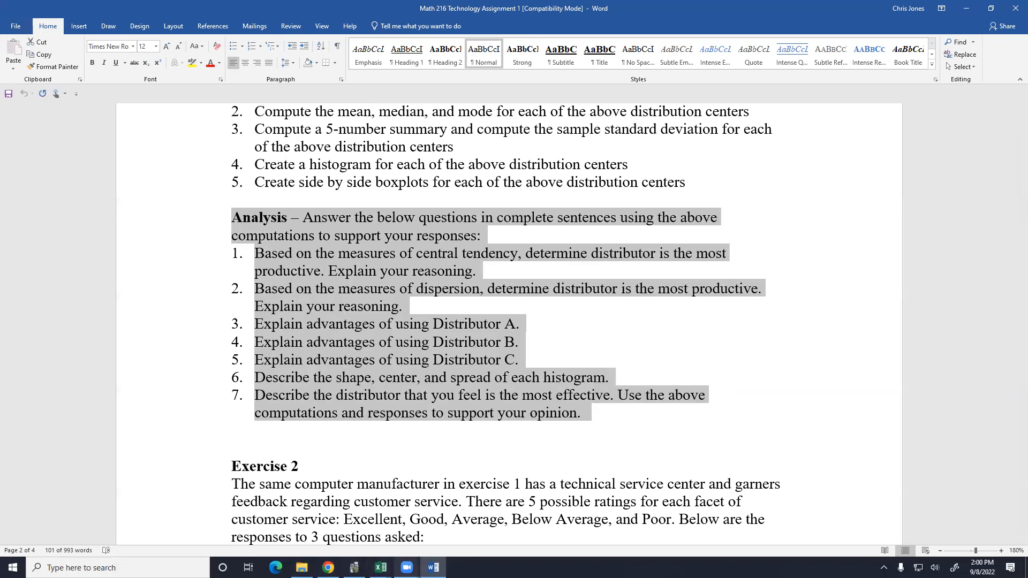
# Step: Switch to the Zoom Meeting Controls window
pyautogui.click(407, 568)
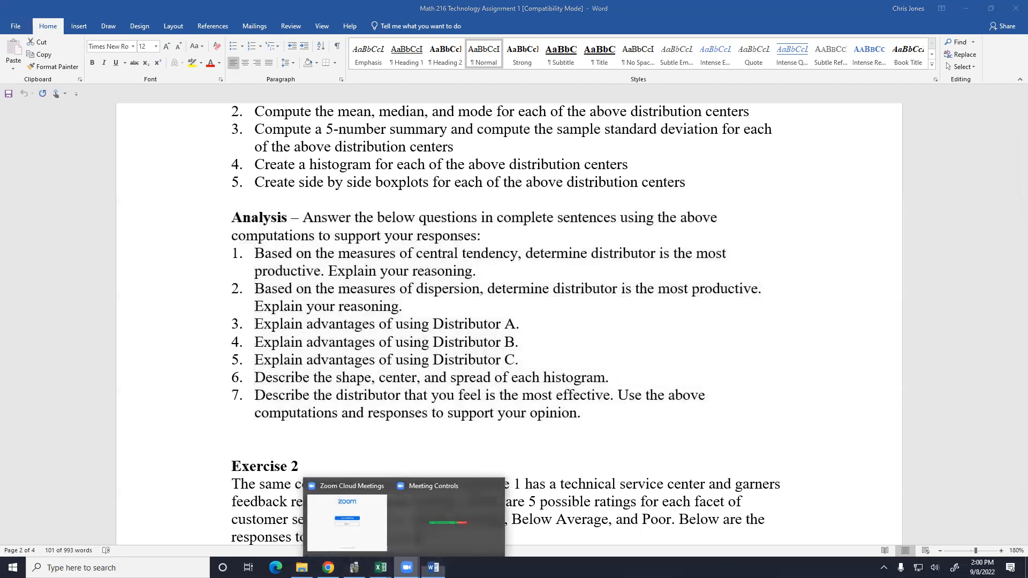
pyautogui.click(450, 504)
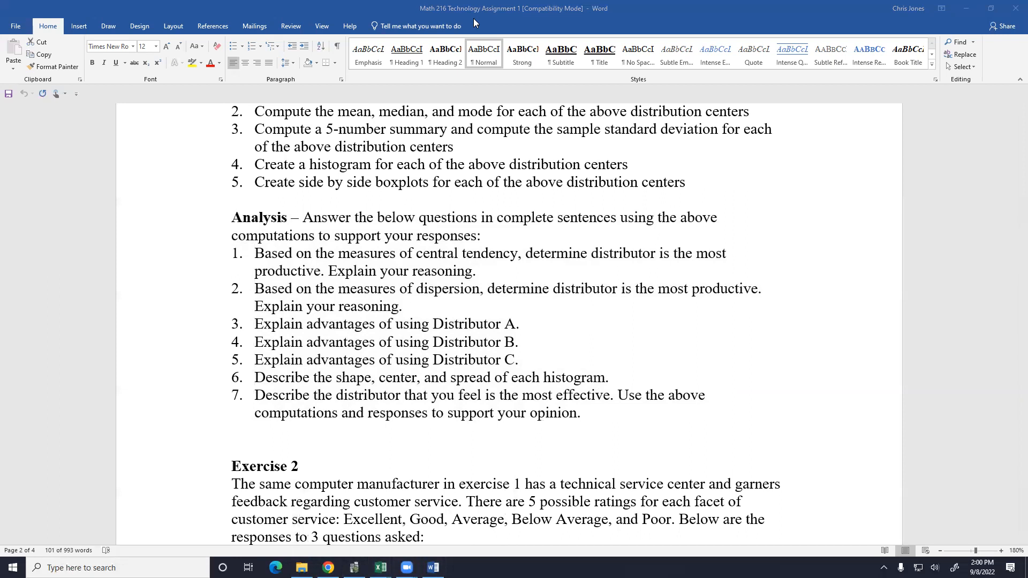